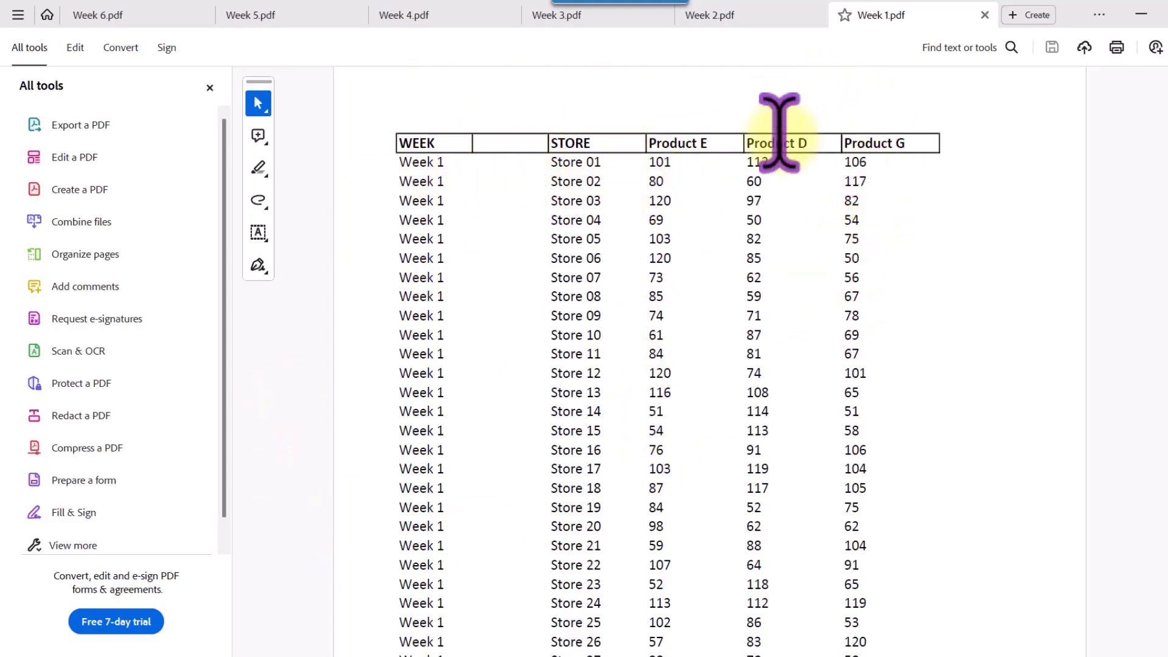
Examine the column layout of Week 1.pdf, including the blank column and the Product E, D and G columns
{"action": "left_click", "coordinate": [899, 13]}
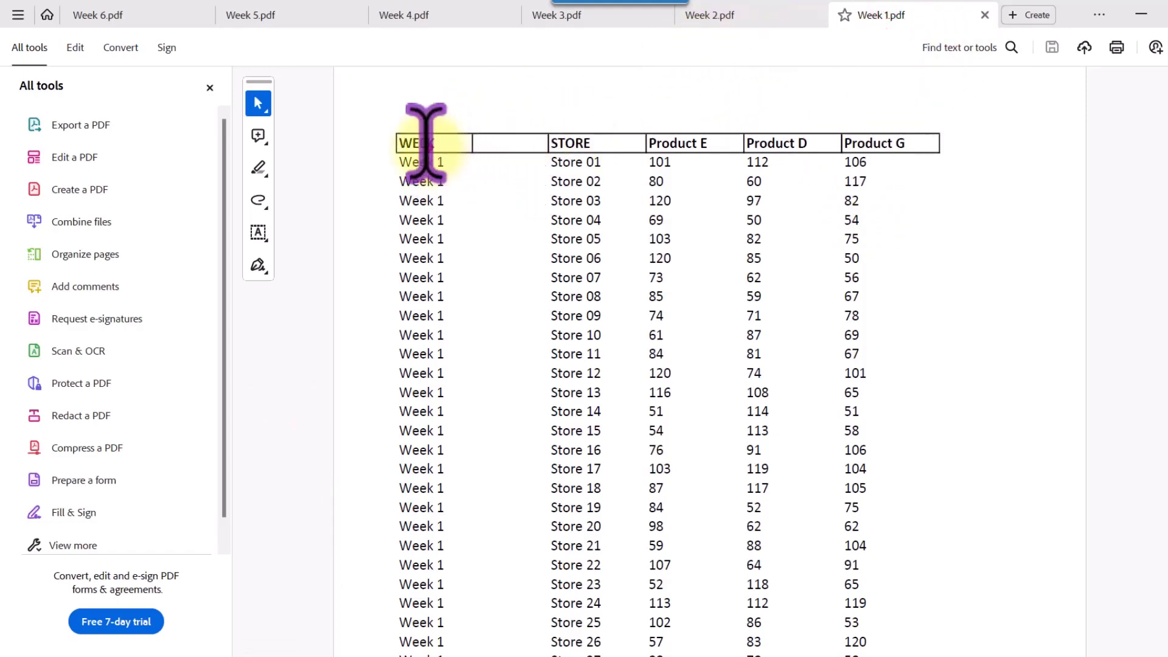
{"action": "left_click", "coordinate": [435, 324]}
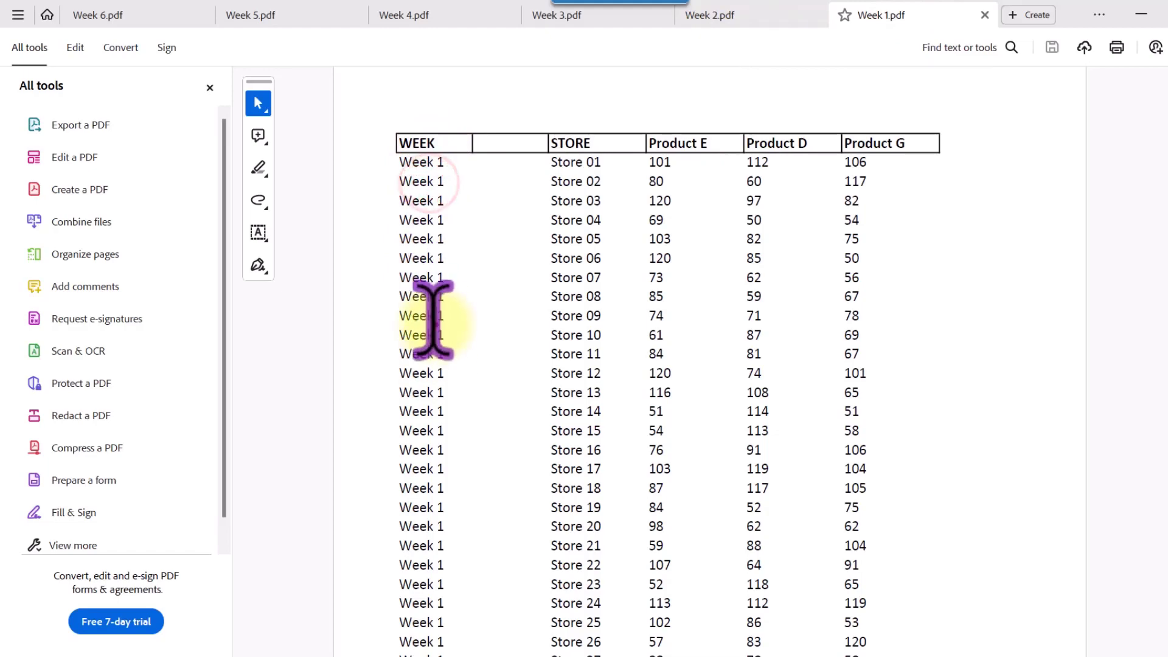
{"action": "left_click", "coordinate": [492, 136]}
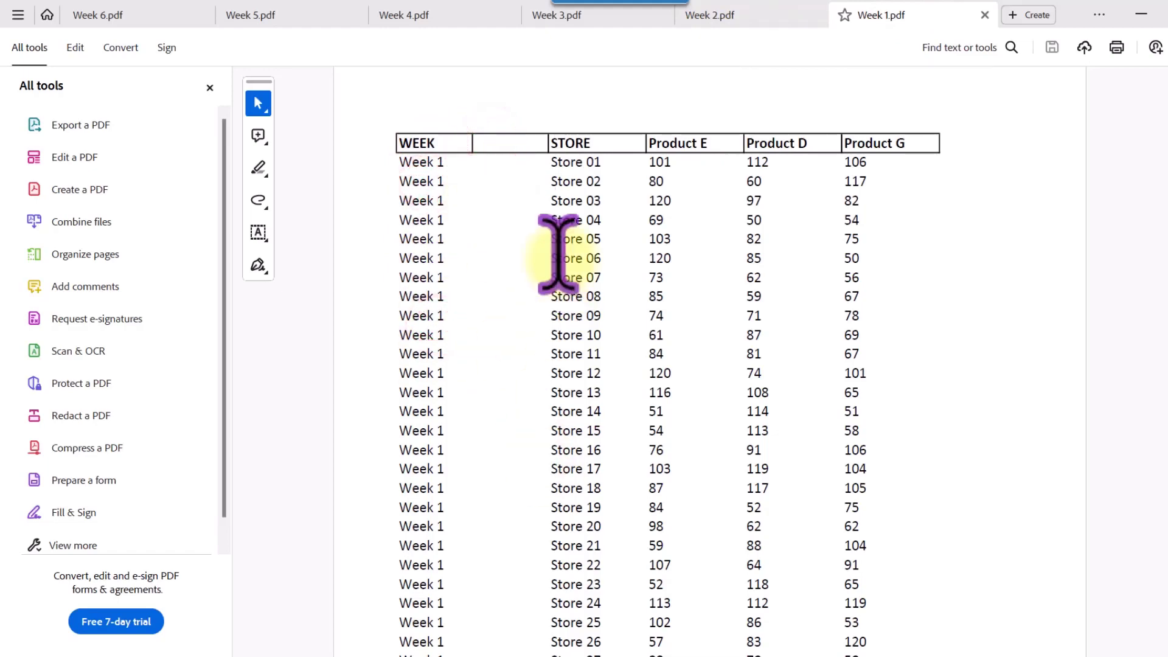
{"action": "left_click", "coordinate": [581, 153]}
{"action": "left_click", "coordinate": [707, 153]}
{"action": "left_click", "coordinate": [830, 145]}
{"action": "left_click", "coordinate": [707, 199]}
{"action": "left_click", "coordinate": [839, 266]}
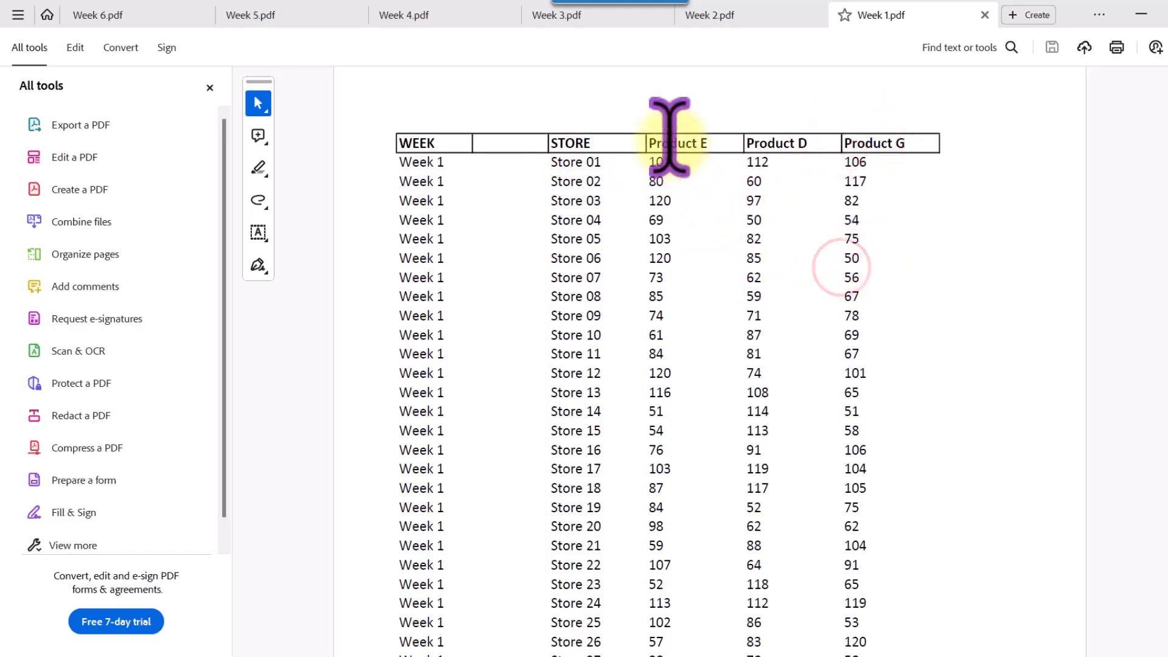
{"action": "left_click", "coordinate": [671, 145]}
{"action": "left_click", "coordinate": [766, 141]}
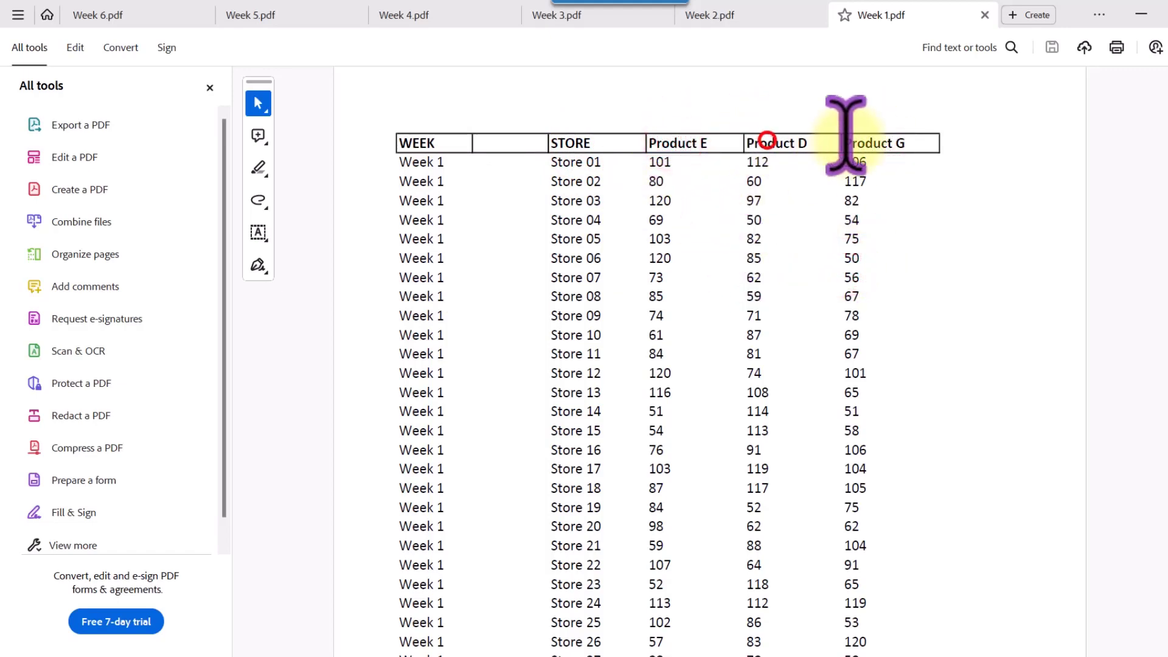
{"action": "left_click", "coordinate": [867, 139]}
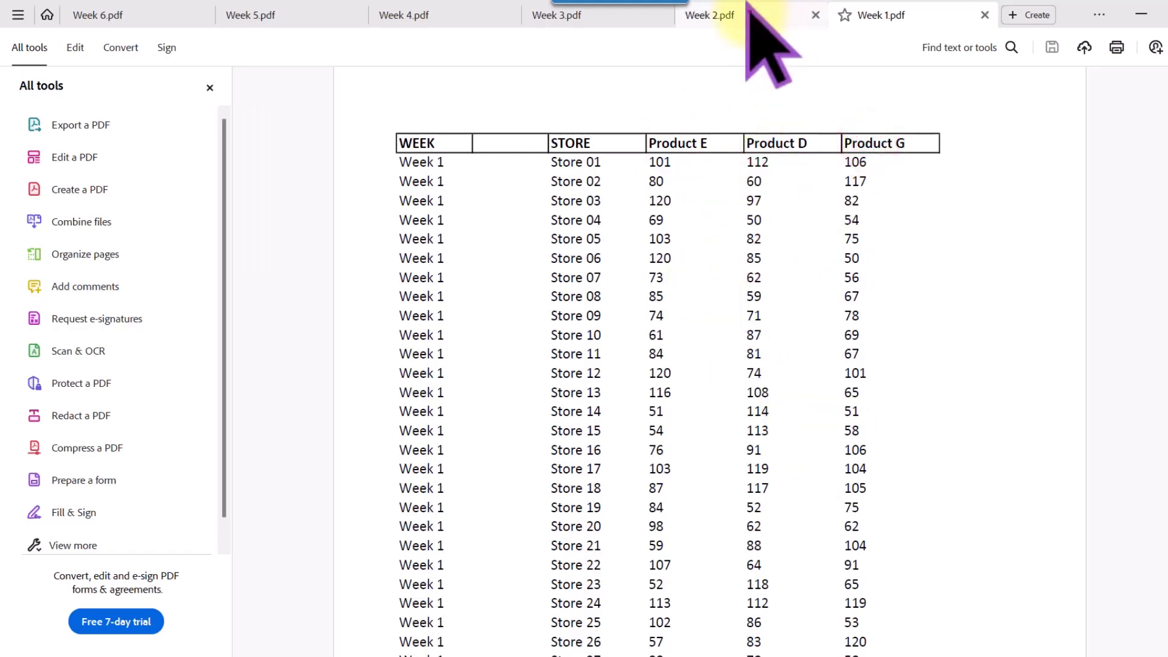
Examine the column layout of Week 2.pdf, including the WEEK, STORE and No Data columns
{"action": "left_click", "coordinate": [748, 6]}
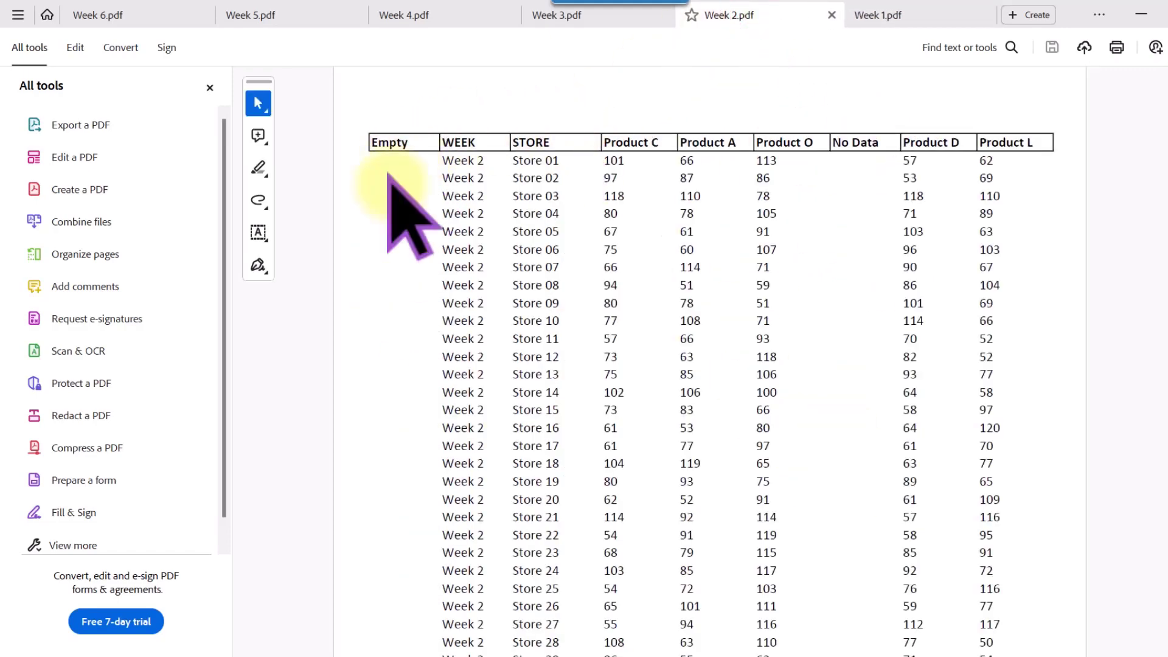
{"action": "left_click", "coordinate": [466, 160]}
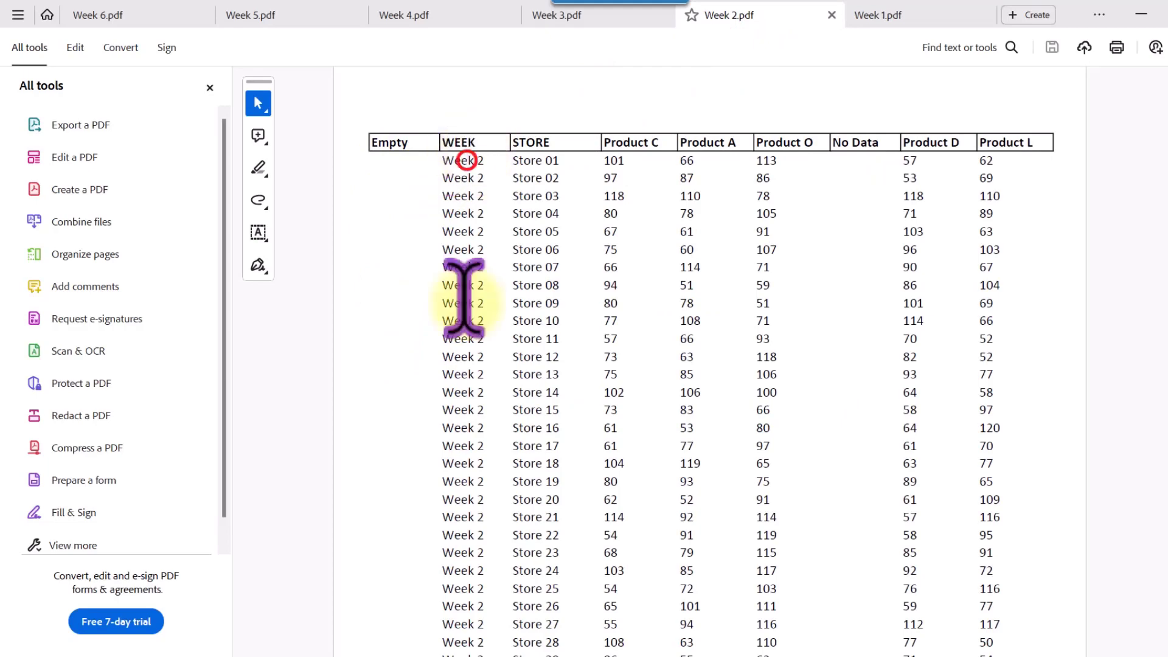
{"action": "left_click", "coordinate": [525, 173]}
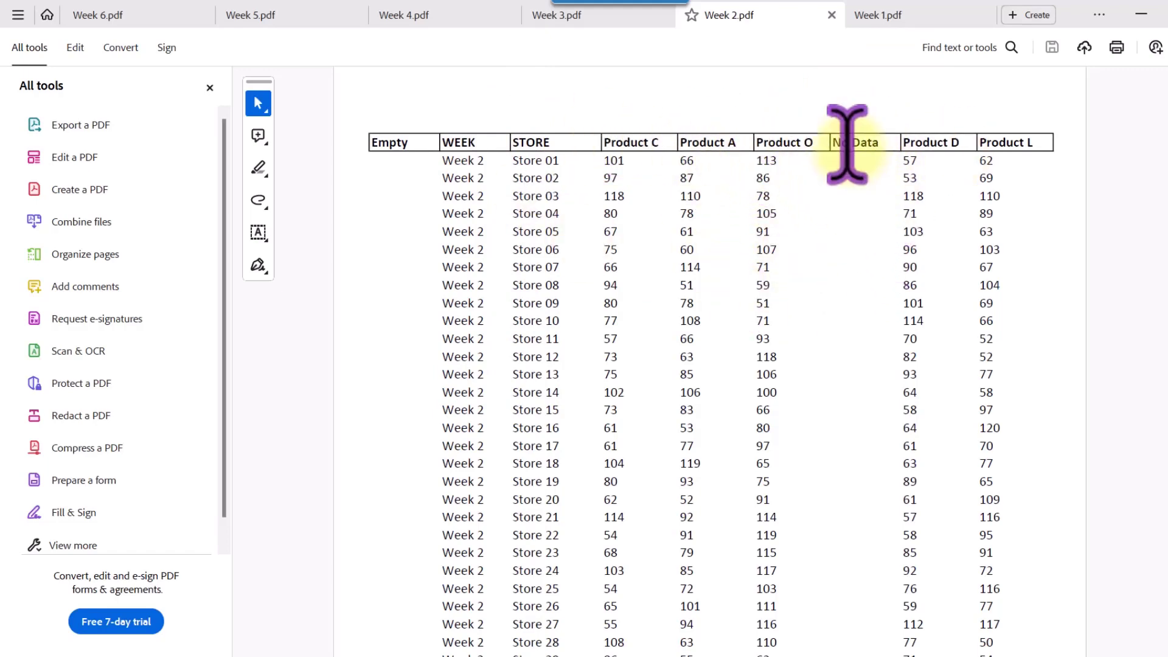
{"action": "left_click", "coordinate": [853, 194]}
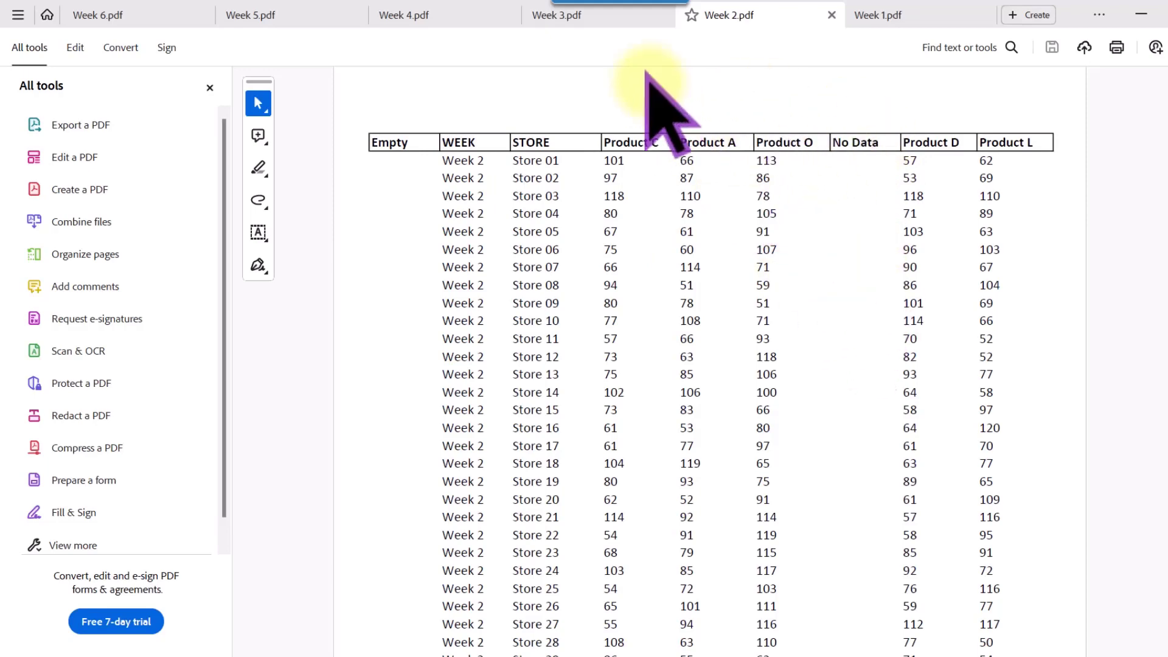
Compare the column headers and empty columns in Week 3.pdf, Week 4.pdf, Week 5.pdf and Week 6.pdf
{"action": "left_click", "coordinate": [619, 22]}
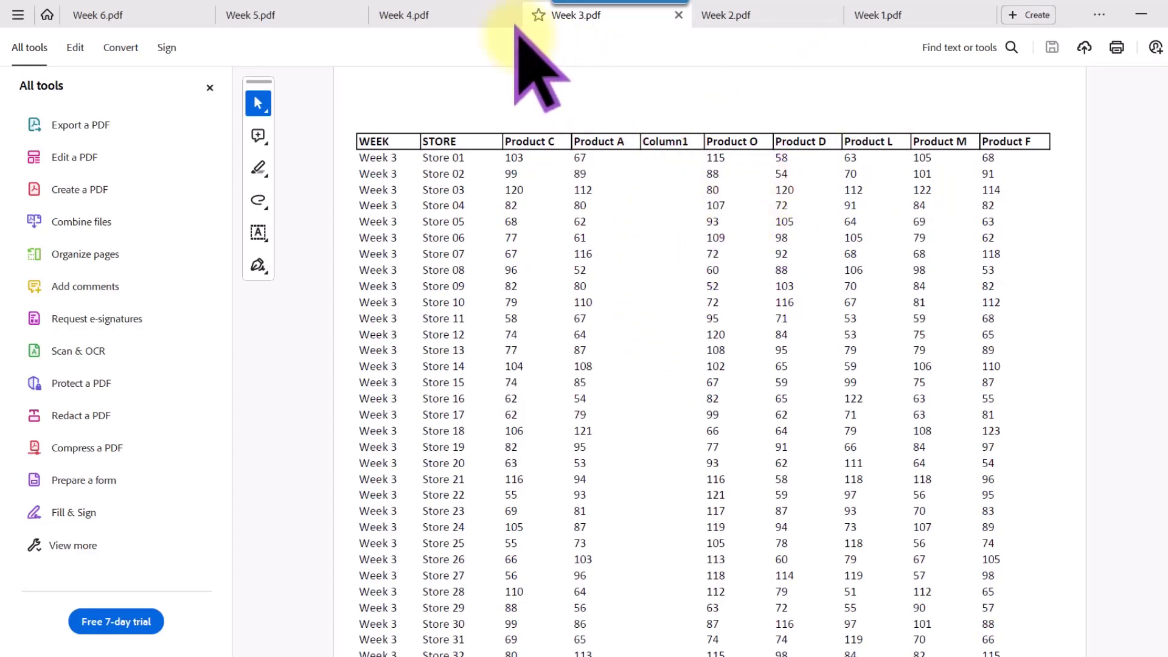
{"action": "left_click", "coordinate": [418, 15]}
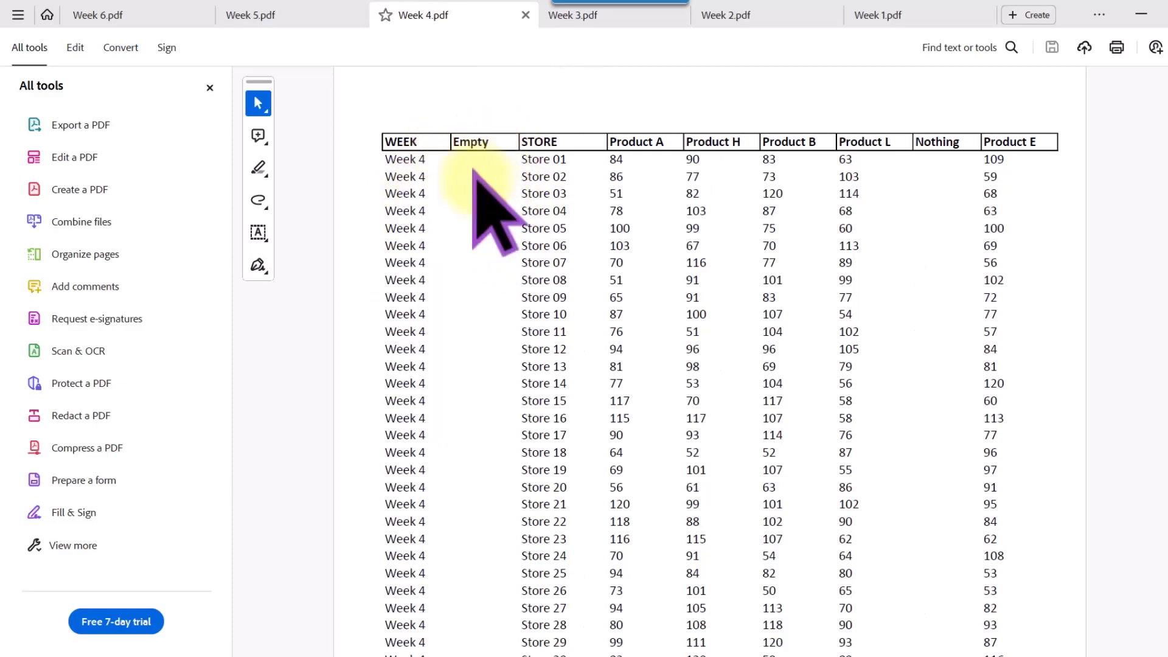
{"action": "left_click", "coordinate": [946, 173]}
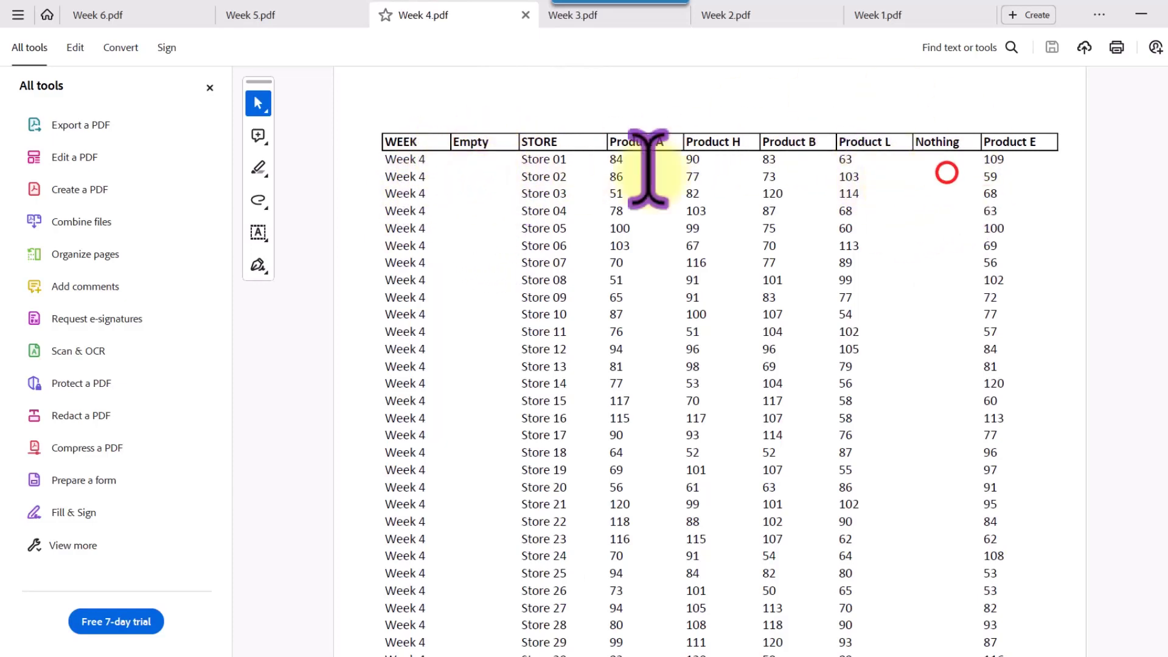
{"action": "left_click", "coordinate": [295, 11]}
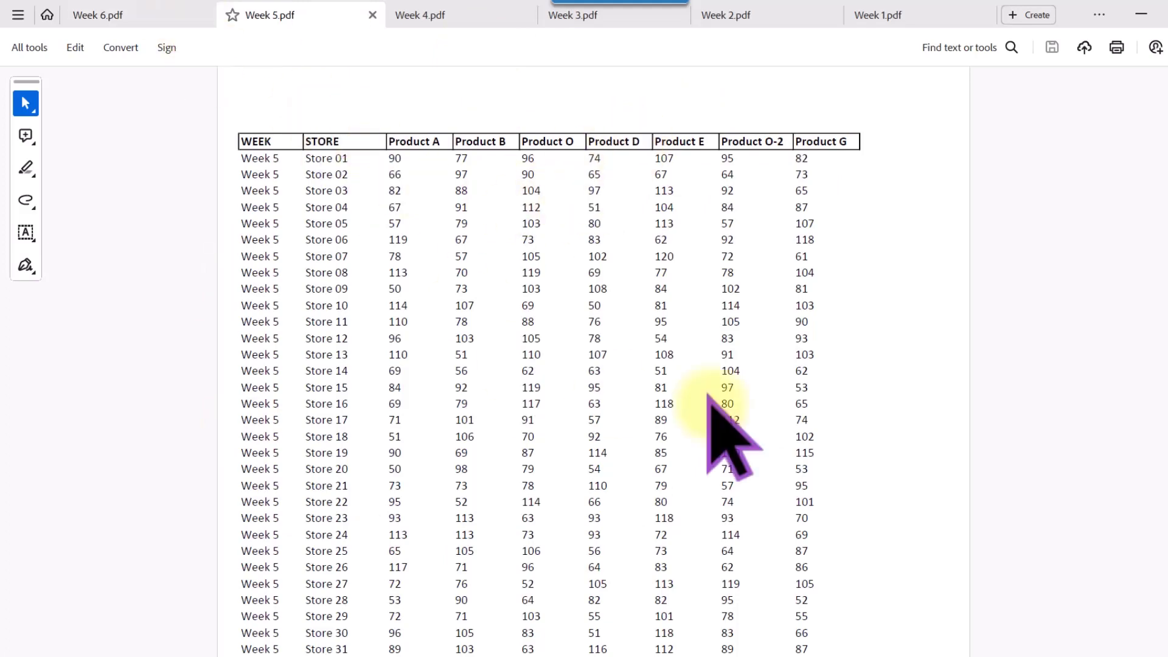
{"action": "left_click", "coordinate": [124, 13]}
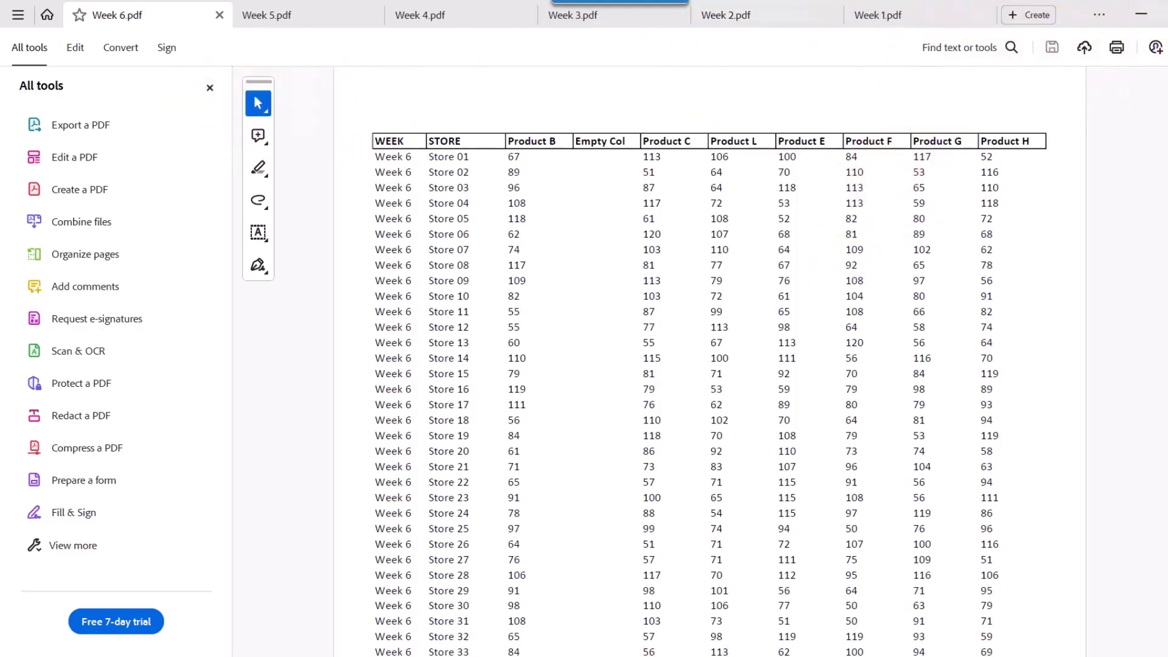
Close all the open PDFs and move the Sales folder window clear of the query list in Excel
{"action": "left_click", "coordinate": [1167, 14]}
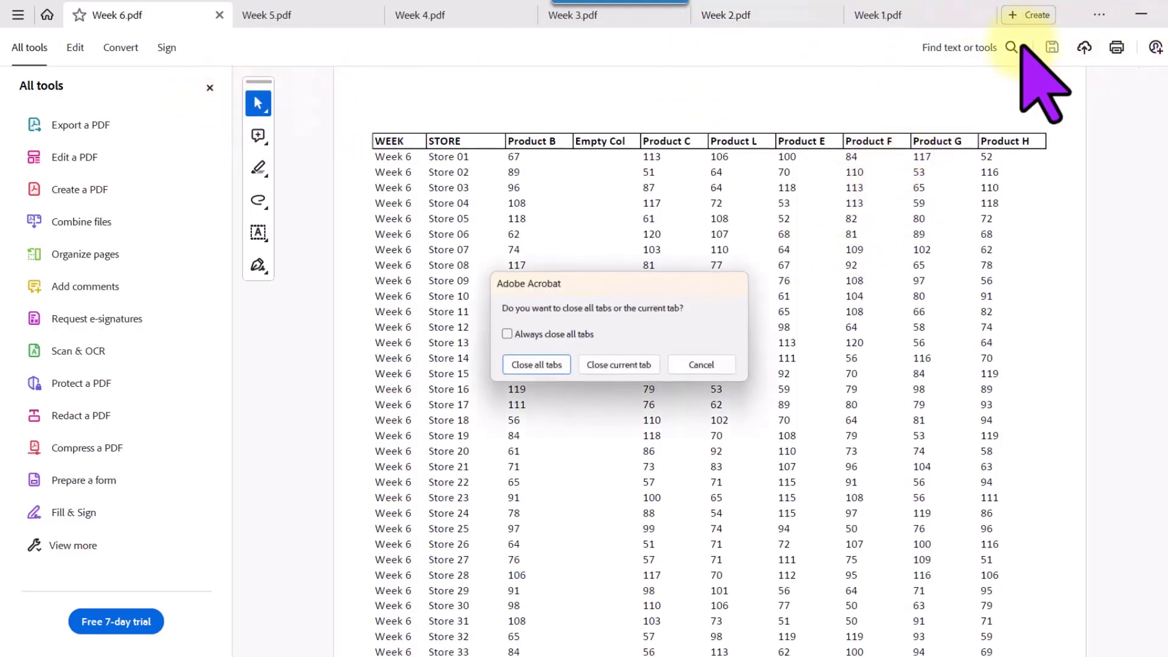
{"action": "left_click", "coordinate": [538, 363]}
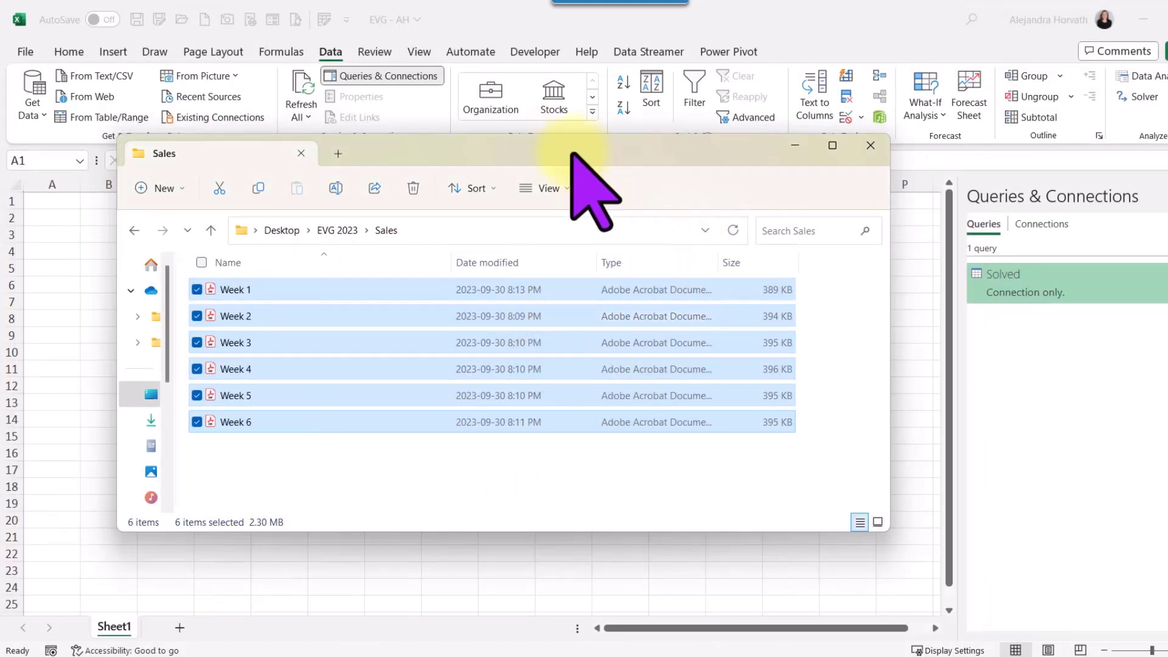
{"action": "left_click_drag", "start_coordinate": [559, 144], "coordinate": [637, 331]}
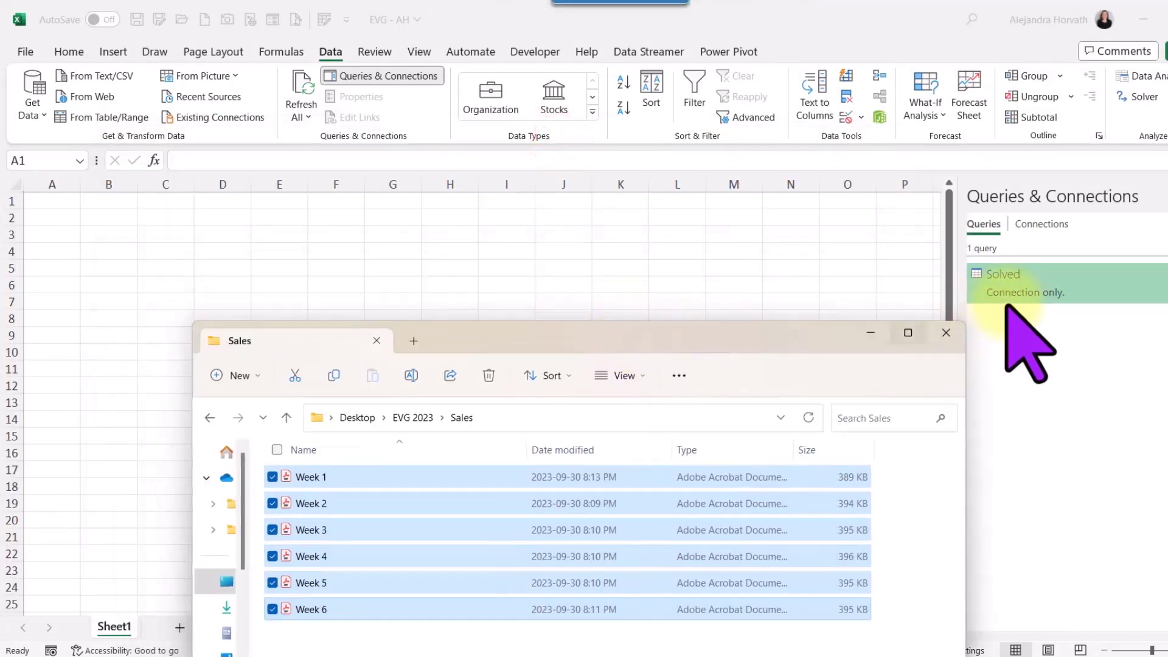
Open the Solved query in the Power Query Editor
{"action": "left_click", "coordinate": [1017, 268]}
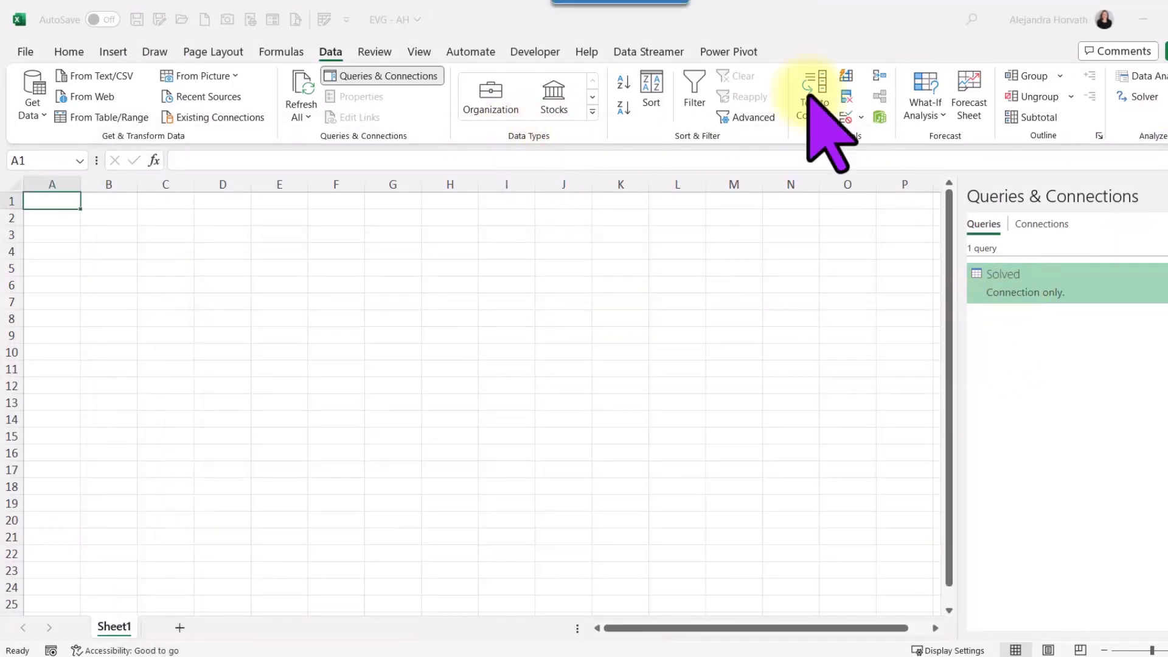
{"action": "left_click_drag", "start_coordinate": [1167, 170], "coordinate": [317, 29]}
{"action": "left_click", "coordinate": [1094, 37]}
{"action": "left_click", "coordinate": [829, 261]}
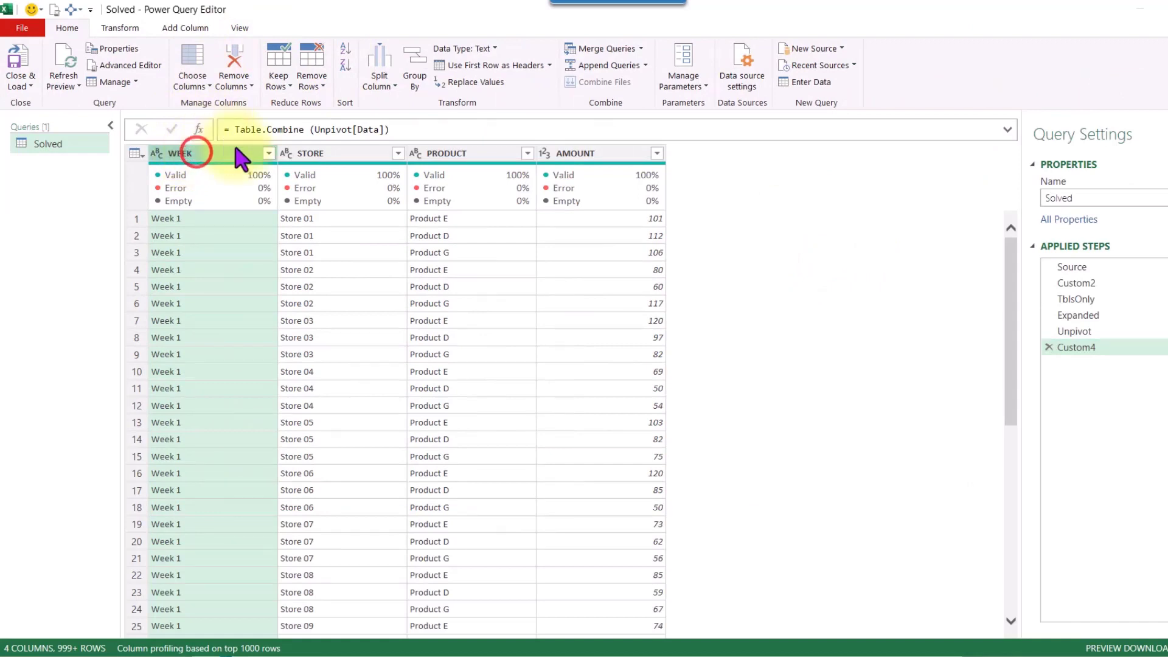
Load the full list of values in the WEEK column filter, review it, and leave the column unfiltered
{"action": "left_click", "coordinate": [268, 154]}
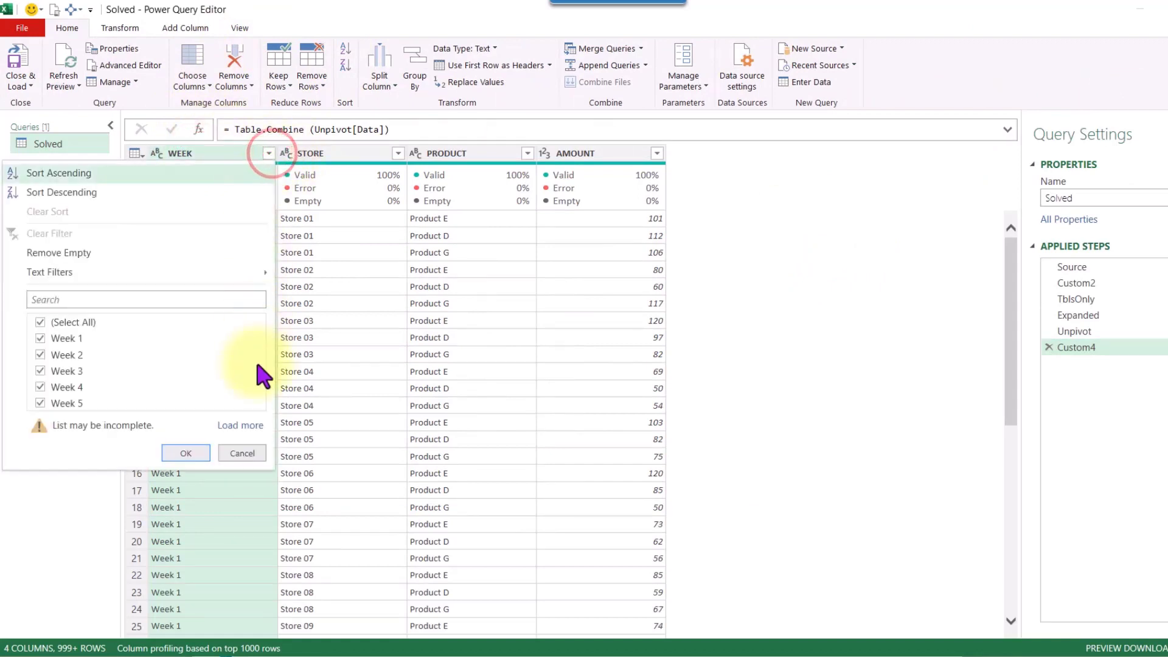
{"action": "left_click", "coordinate": [242, 425]}
{"action": "left_click", "coordinate": [74, 340]}
{"action": "left_click", "coordinate": [67, 339]}
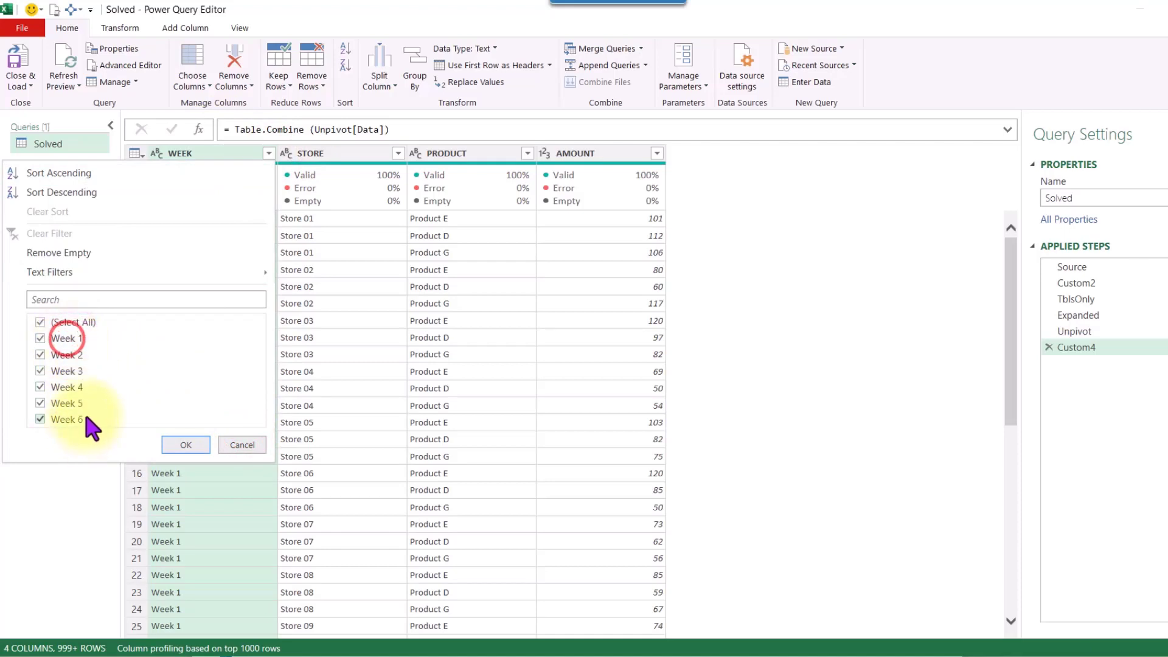
{"action": "left_click", "coordinate": [240, 445]}
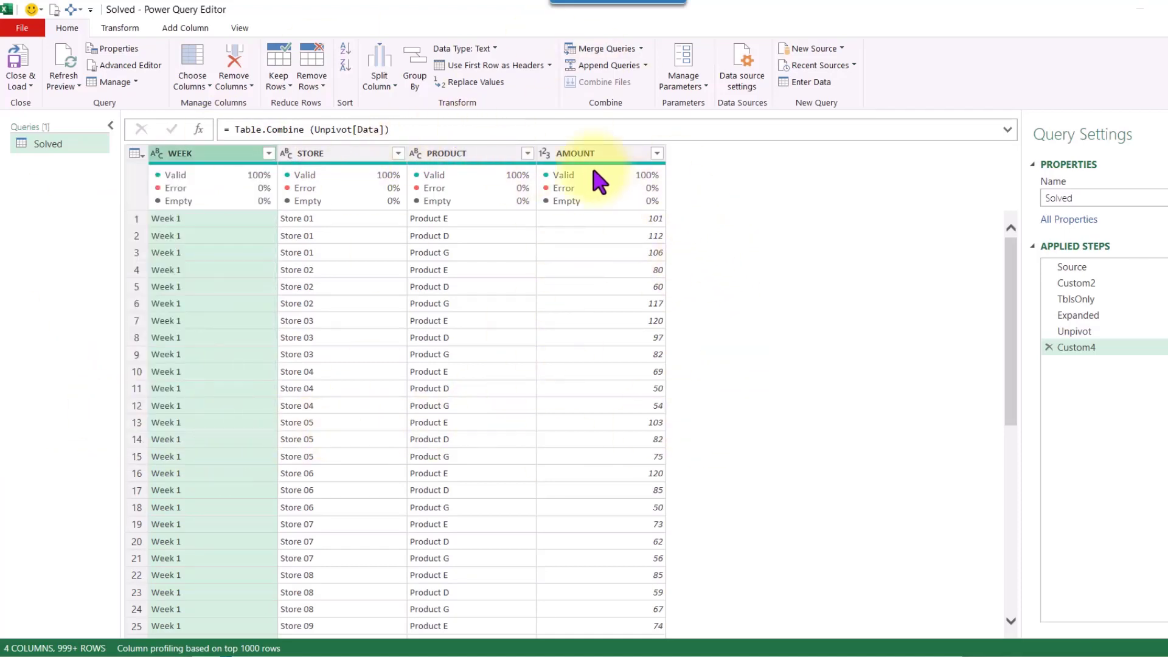
Inspect the STORE, PRODUCT and AMOUNT columns of the combined table one after another
{"action": "left_click", "coordinate": [319, 153]}
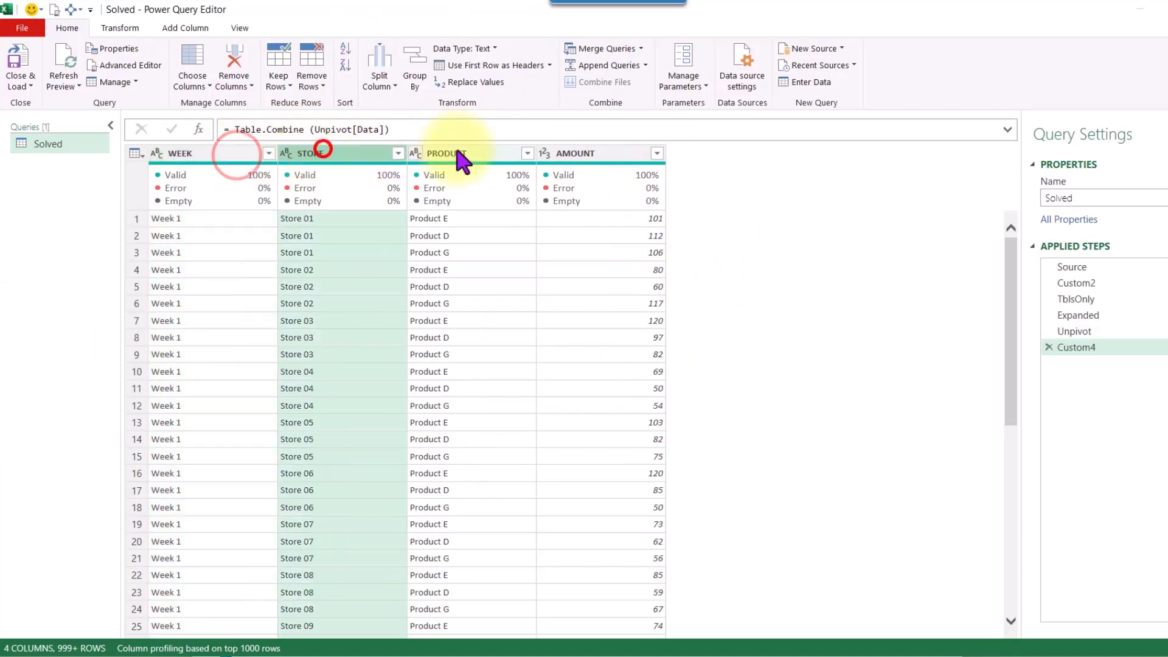
{"action": "left_click", "coordinate": [457, 152]}
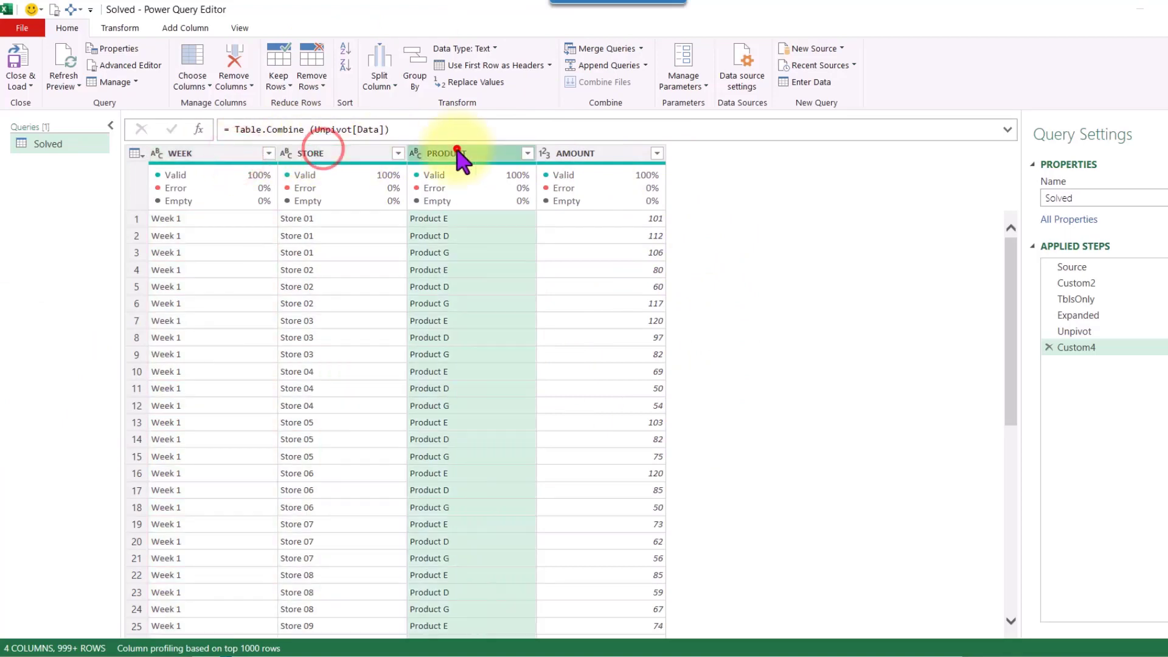
{"action": "left_click", "coordinate": [599, 153]}
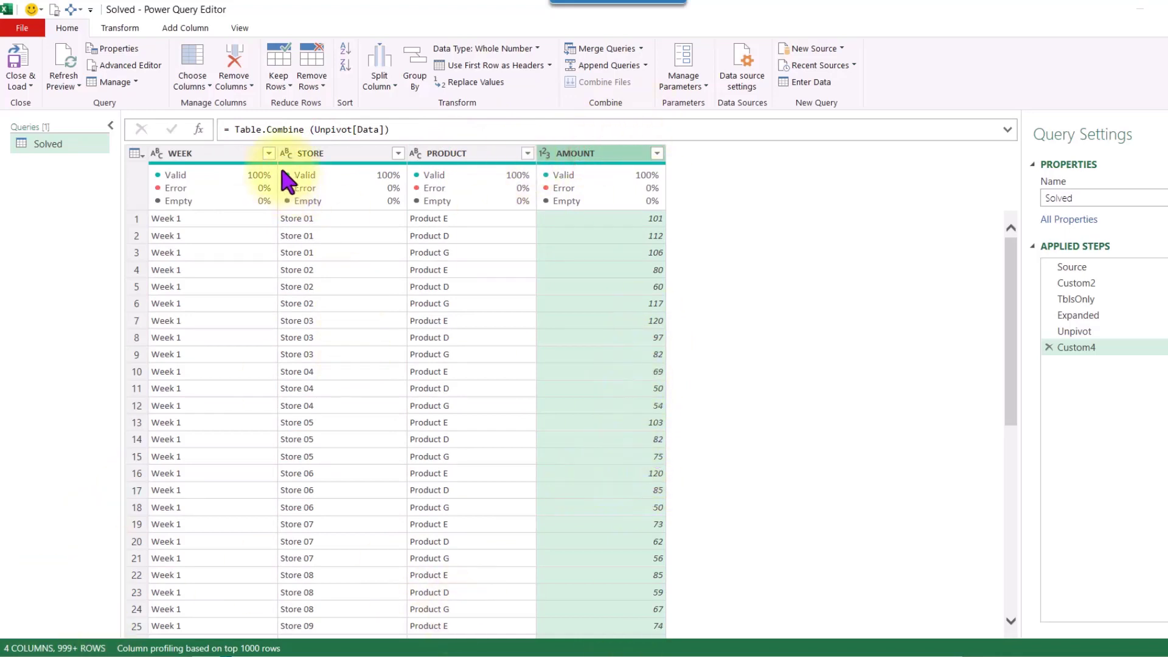
Go back to the Expanded step and preview each of the six nested tables in the Data column
{"action": "left_click", "coordinate": [1105, 311]}
{"action": "left_click", "coordinate": [255, 219]}
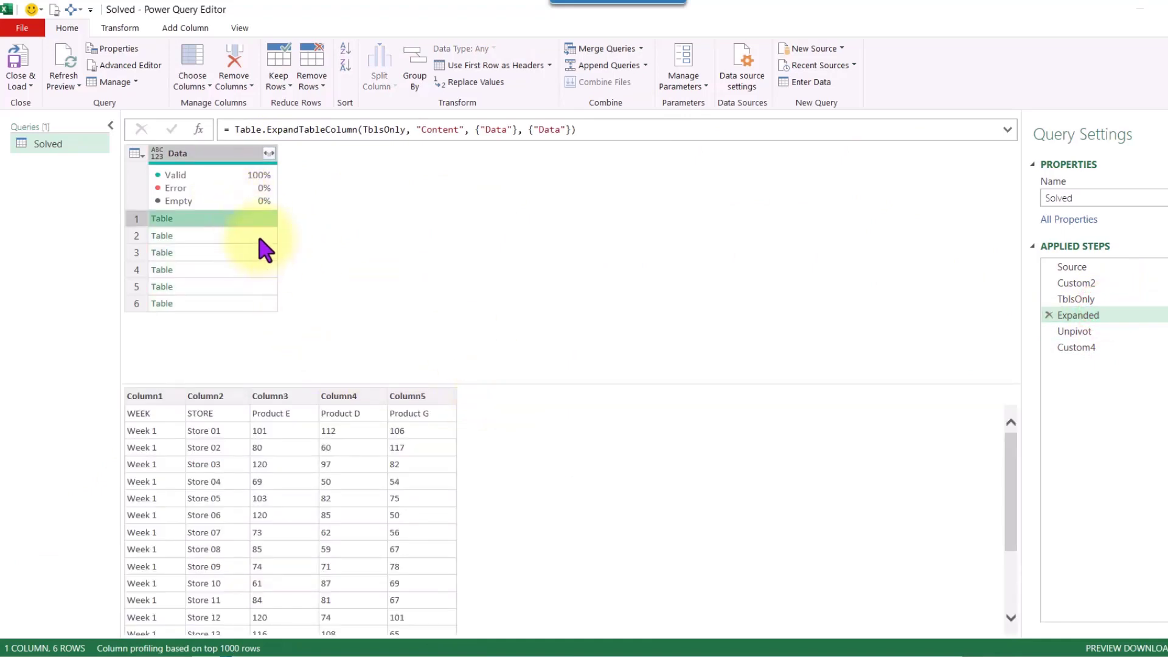
{"action": "left_click", "coordinate": [260, 237]}
{"action": "left_click", "coordinate": [256, 252]}
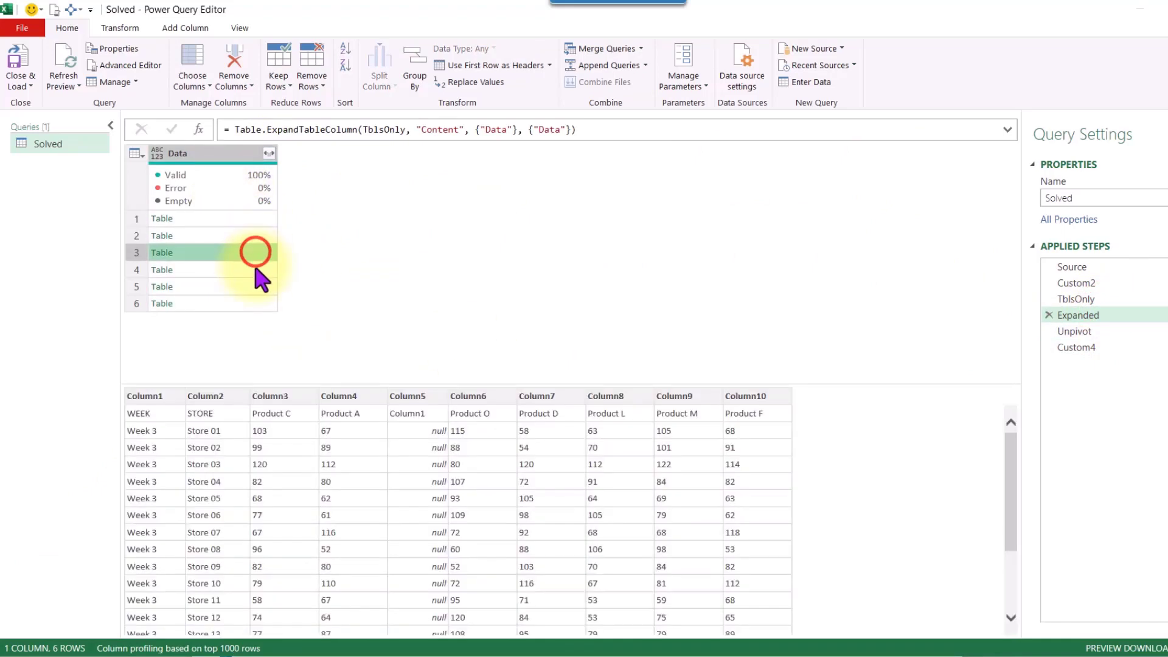
{"action": "left_click", "coordinate": [261, 270]}
{"action": "left_click", "coordinate": [269, 287]}
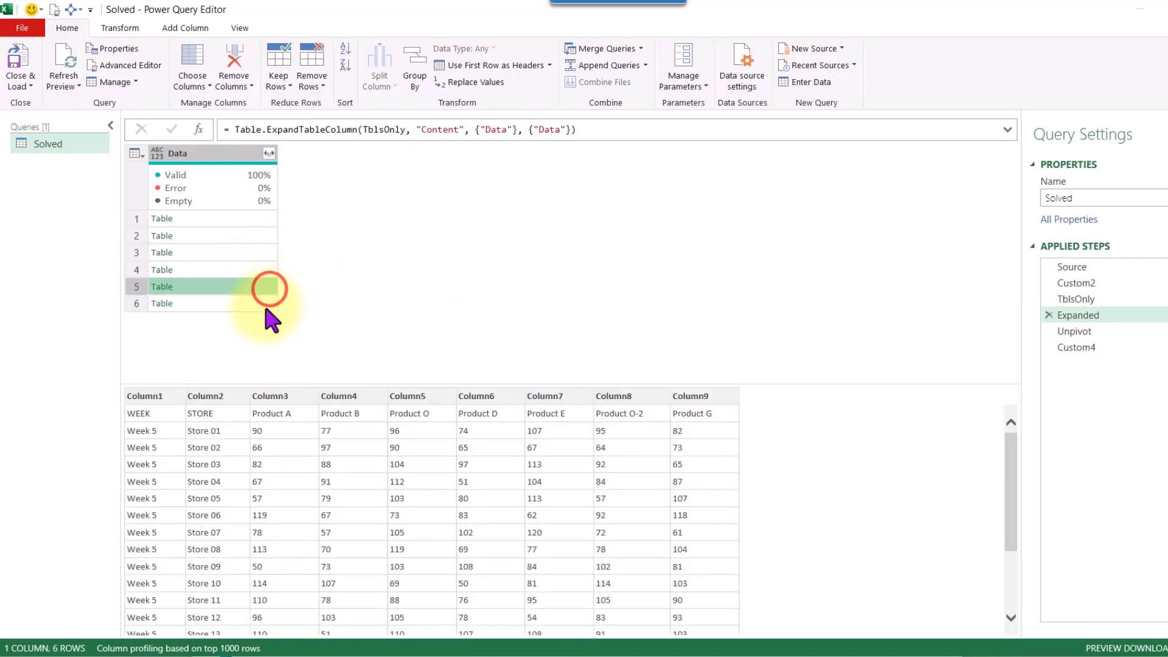
{"action": "left_click", "coordinate": [266, 303]}
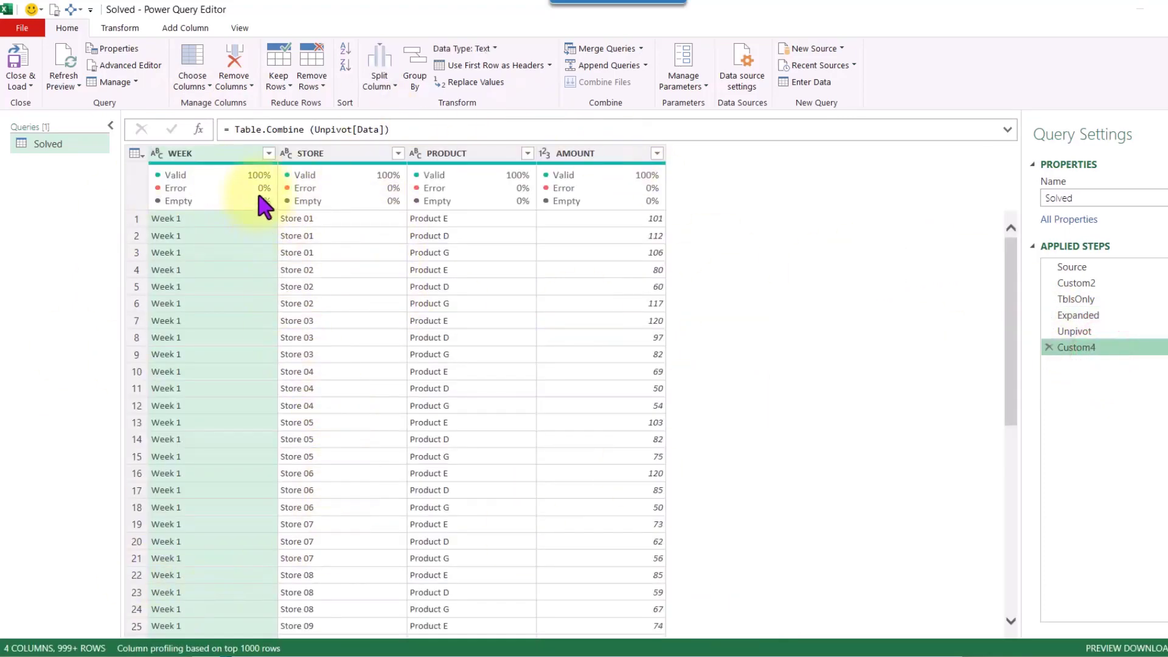
Review the complete WEEK filter list again in the Custom4 step and dismiss it without filtering
{"action": "left_click", "coordinate": [269, 154]}
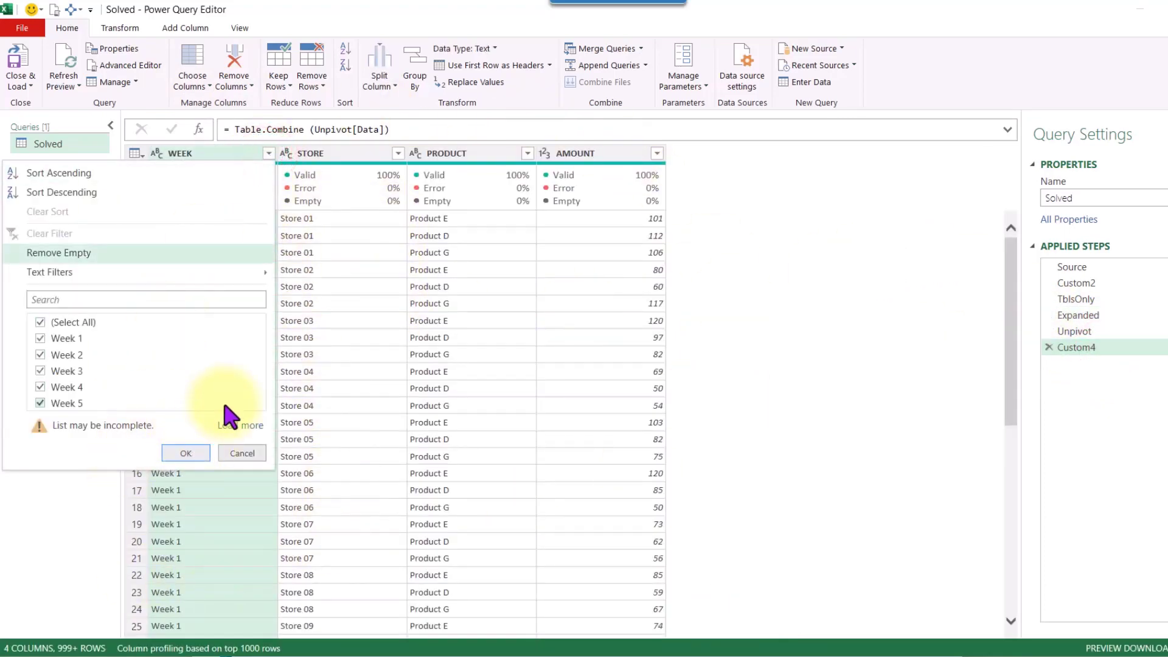
{"action": "left_click", "coordinate": [229, 426]}
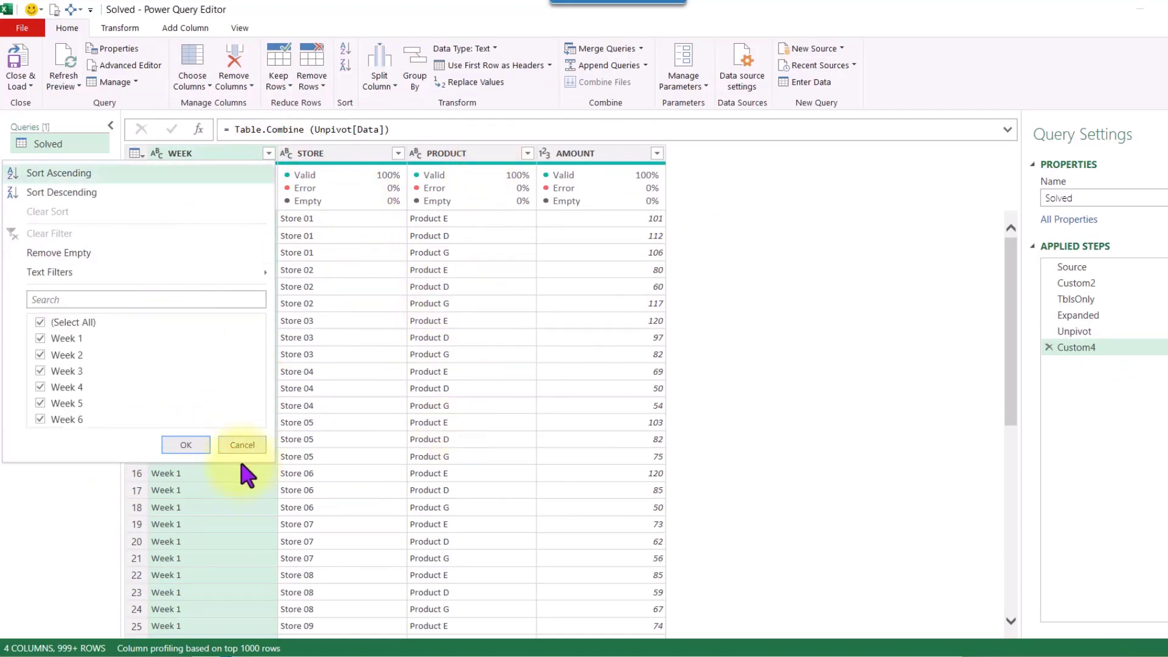
{"action": "left_click", "coordinate": [248, 445]}
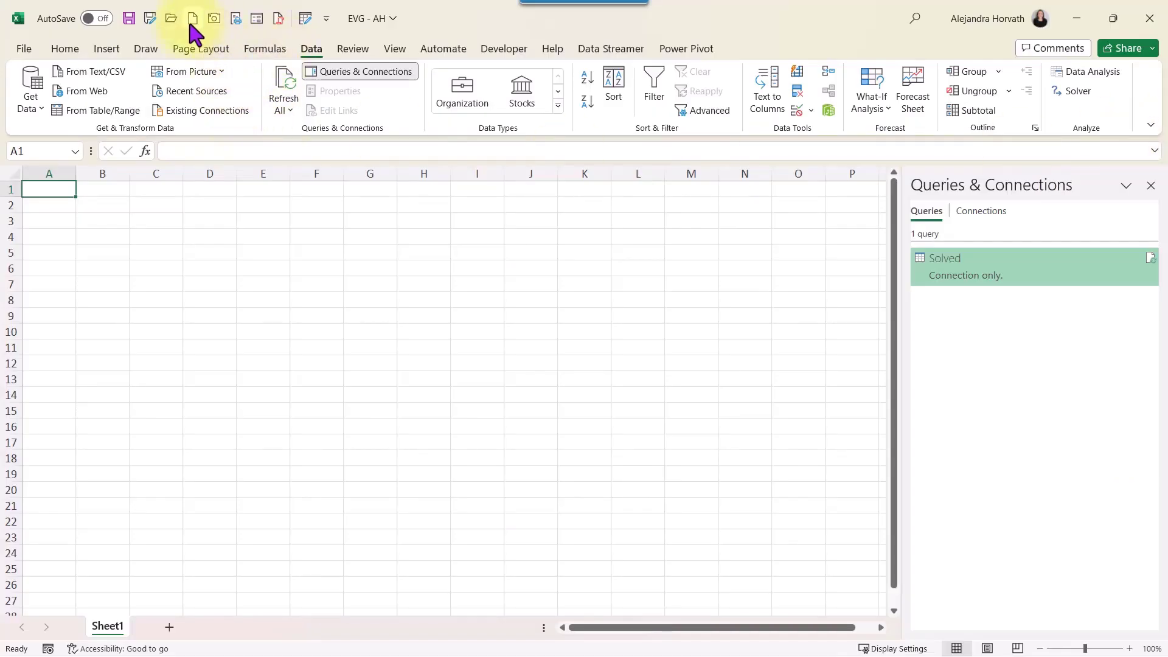
Create a new blank workbook and start importing data from a folder
{"action": "left_click", "coordinate": [193, 19]}
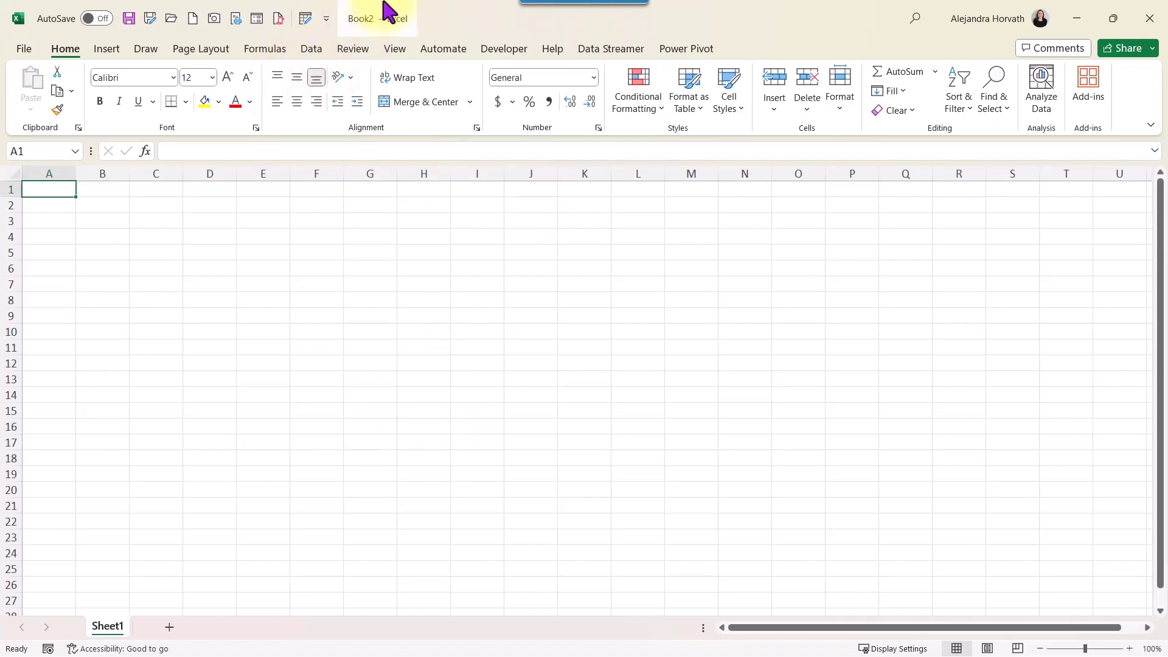
{"action": "left_click", "coordinate": [311, 49]}
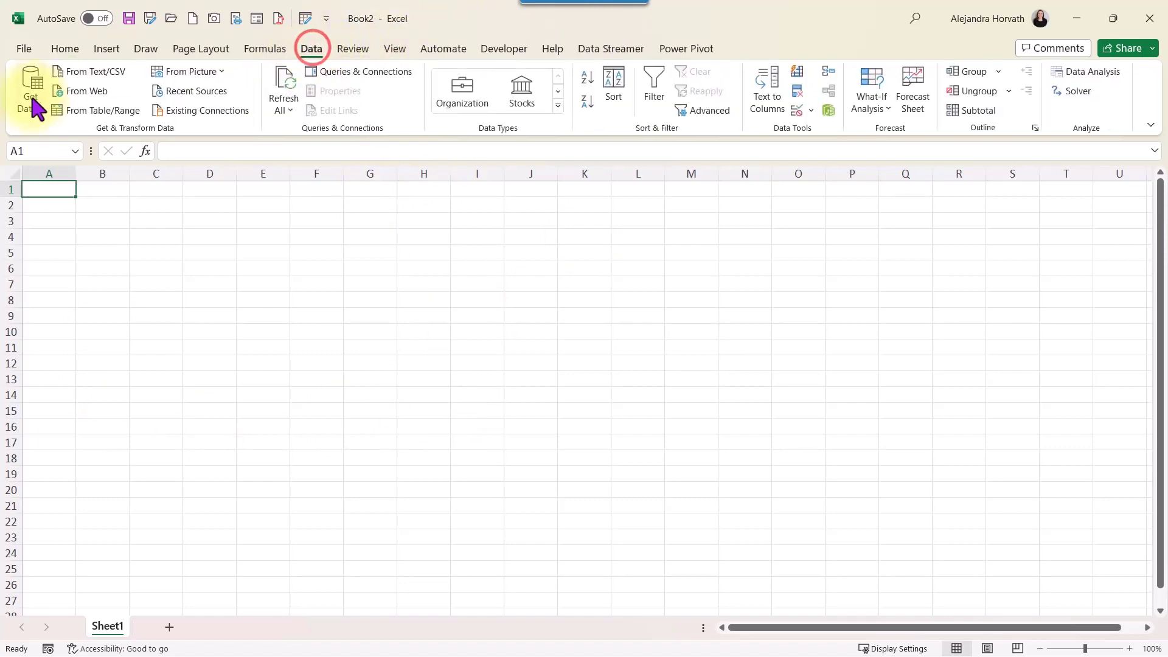
{"action": "left_click", "coordinate": [29, 104]}
{"action": "left_click", "coordinate": [61, 132]}
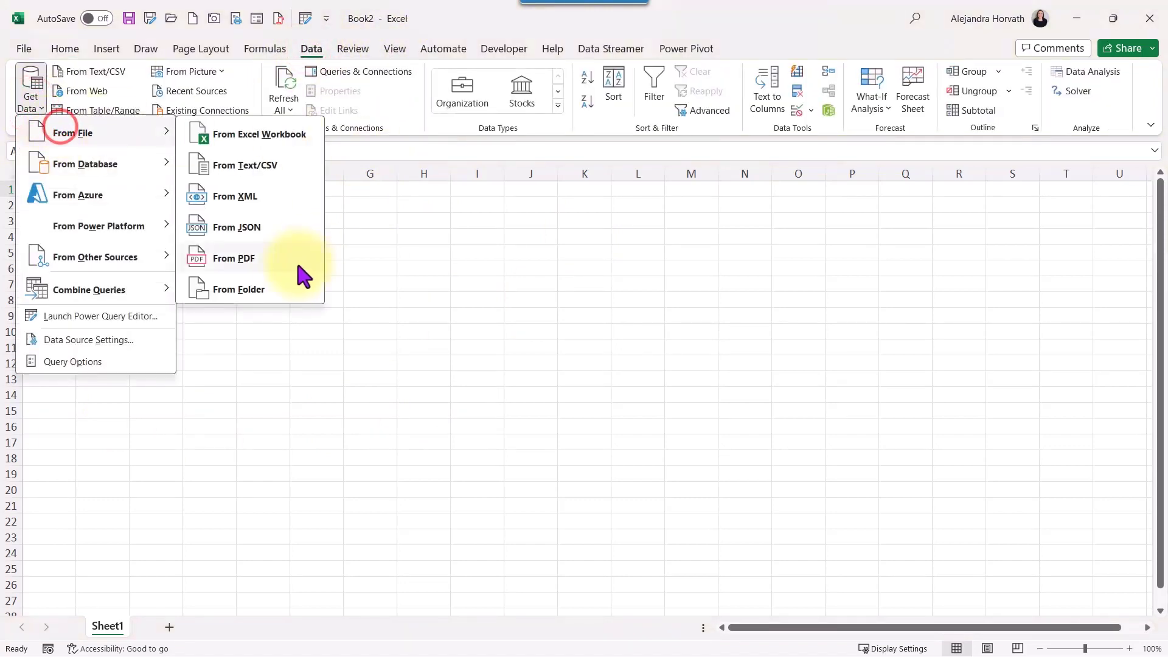
{"action": "left_click", "coordinate": [272, 287]}
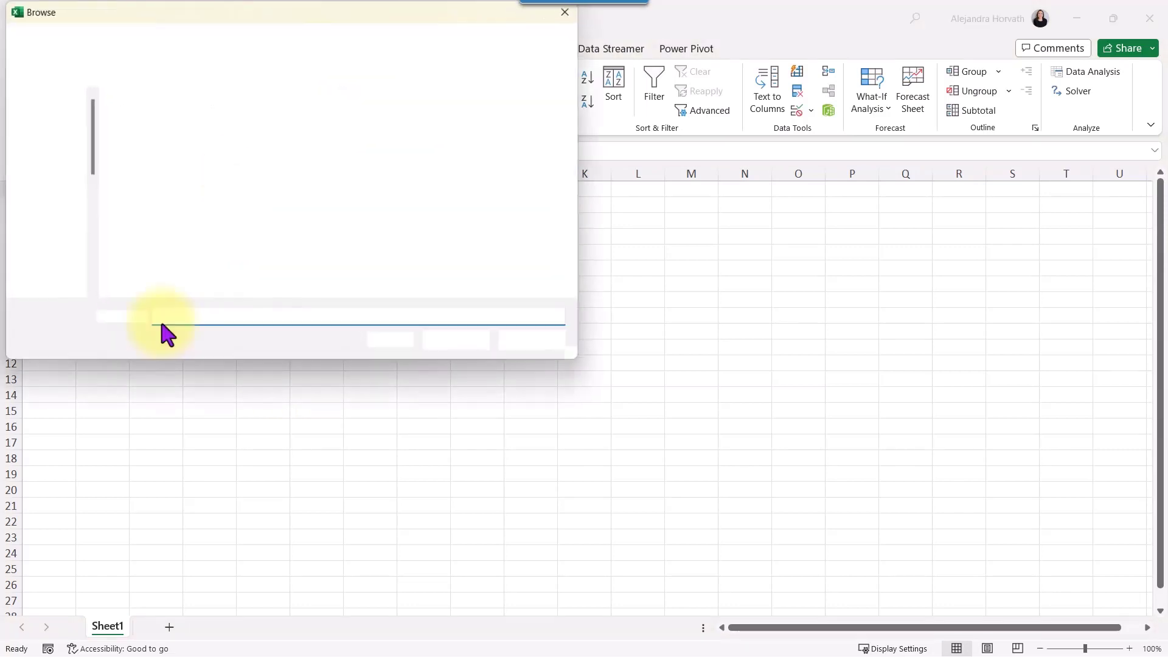
Choose the Sales folder inside EVG 2023 as the source and open its file list for transformation in Power Query
{"action": "left_click", "coordinate": [131, 148]}
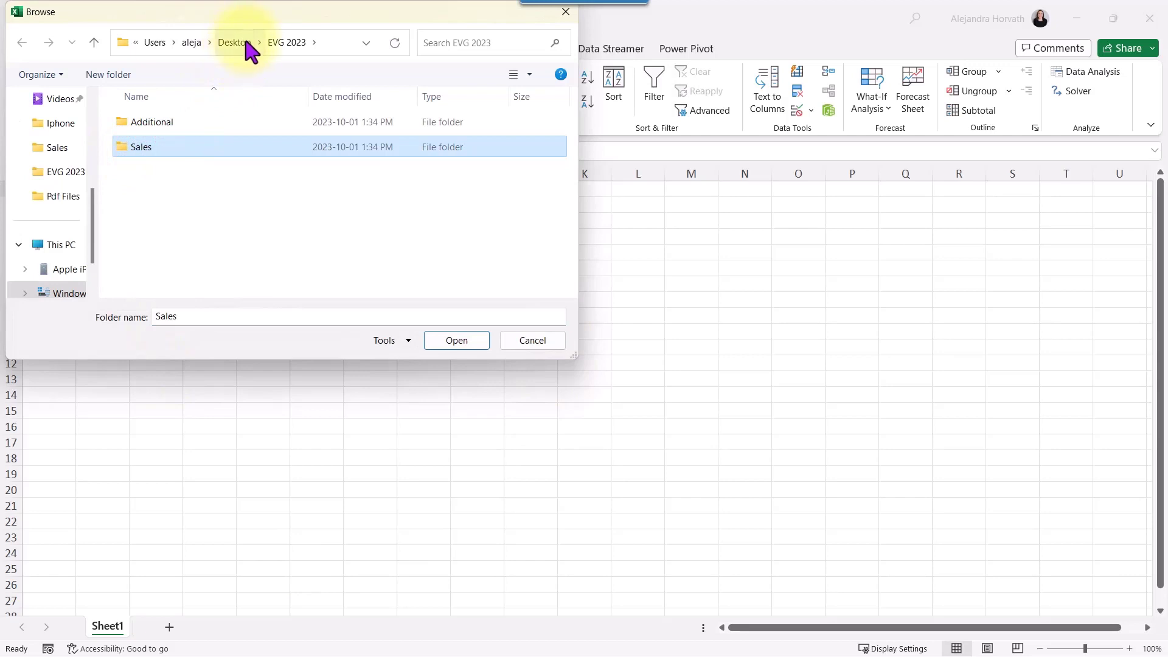
{"action": "double_click", "coordinate": [217, 146]}
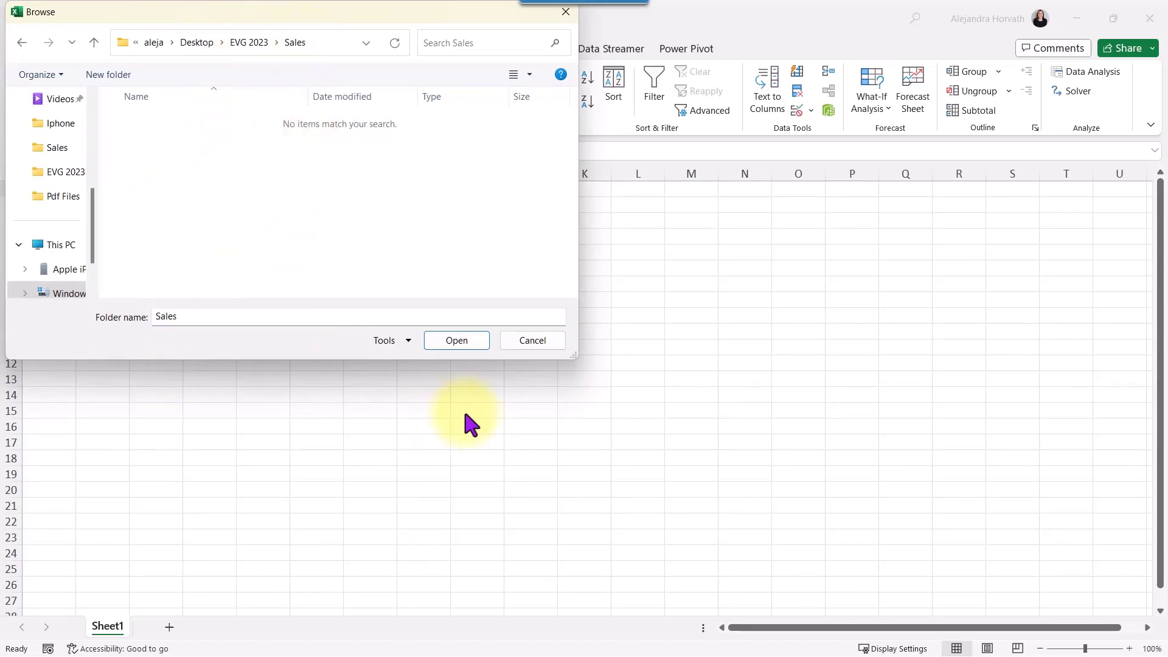
{"action": "left_click", "coordinate": [457, 339]}
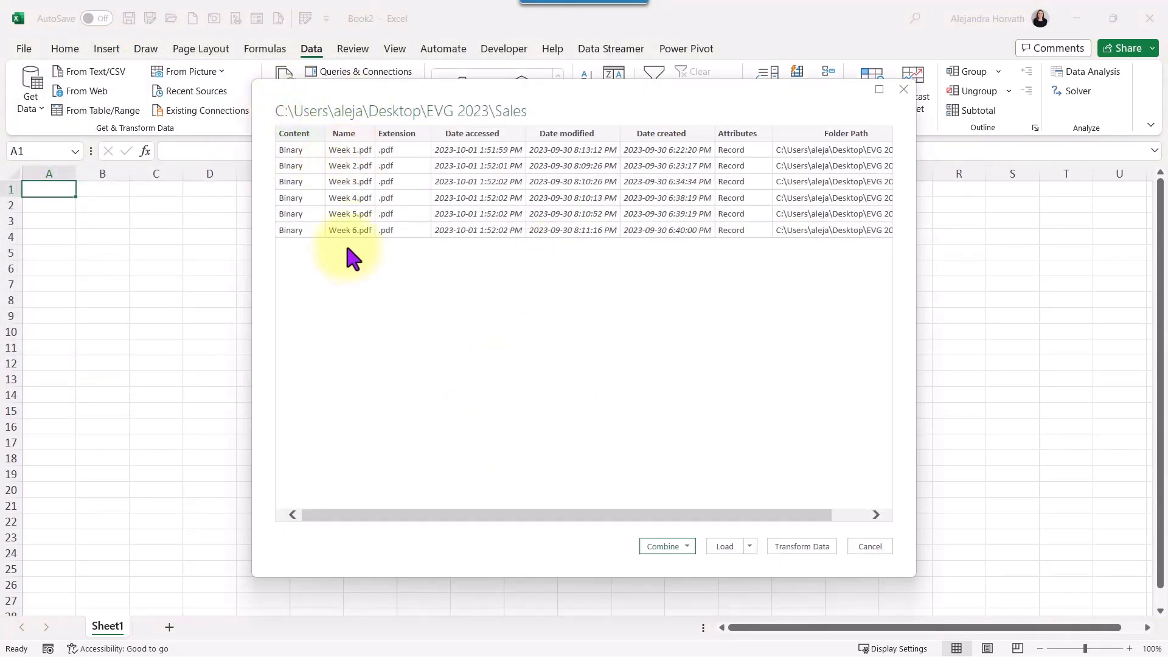
{"action": "left_click_drag", "start_coordinate": [806, 576], "coordinate": [809, 389]}
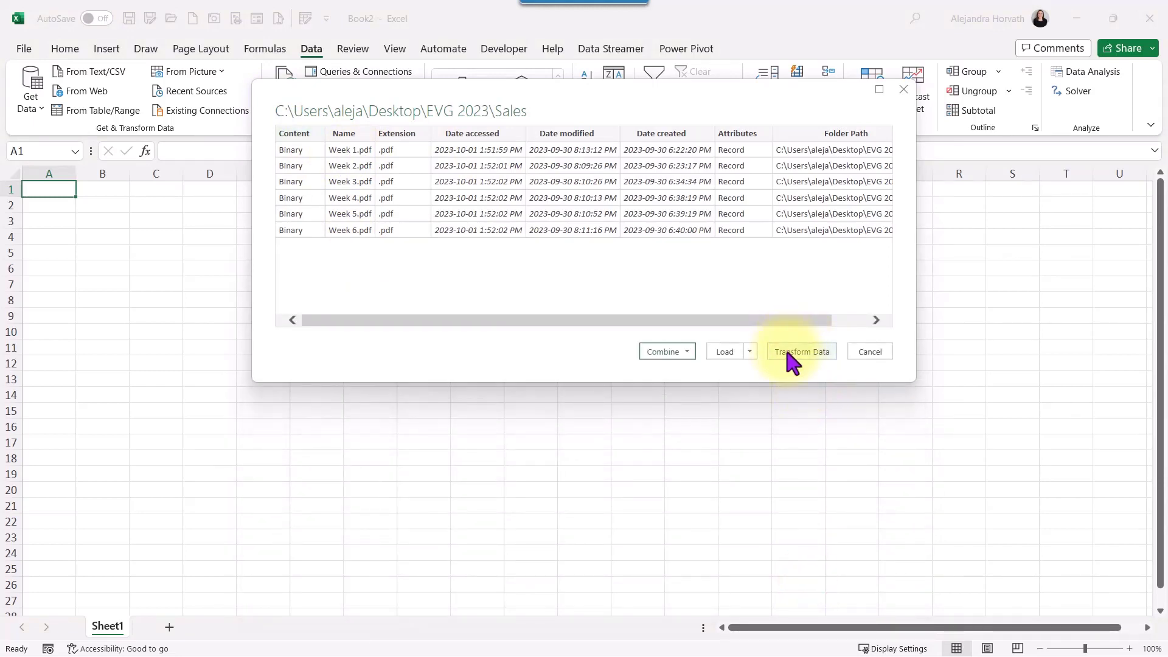
{"action": "left_click", "coordinate": [790, 352]}
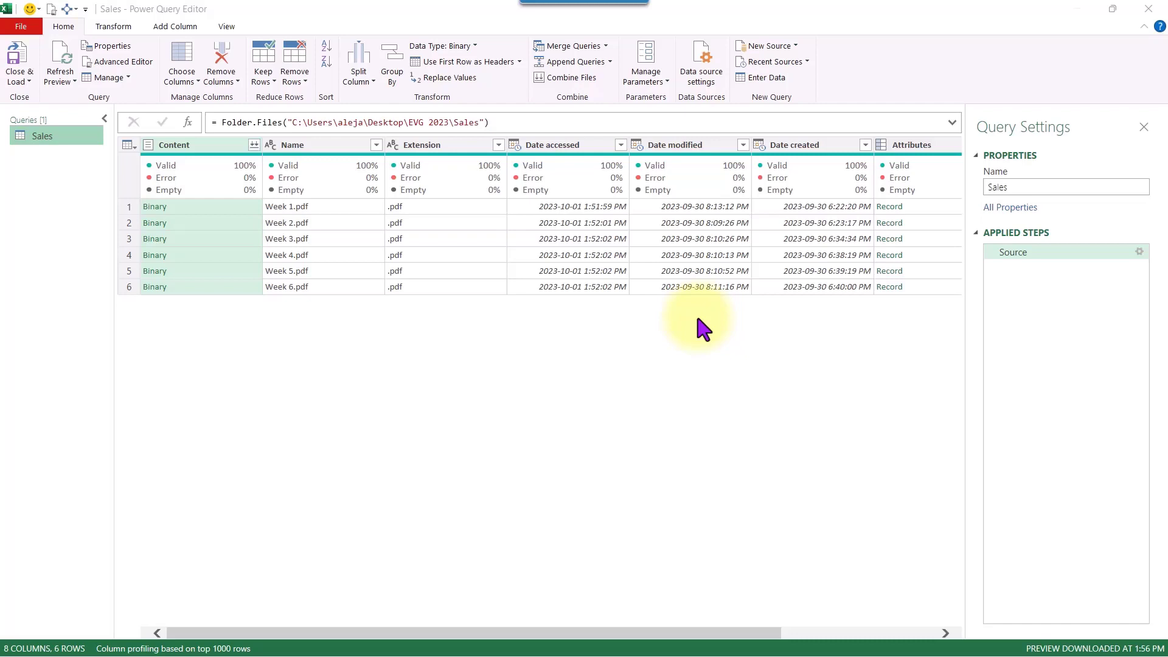
Preview the binary files in the Content column one after another to see which weekly PDF each holds
{"action": "left_click", "coordinate": [207, 146]}
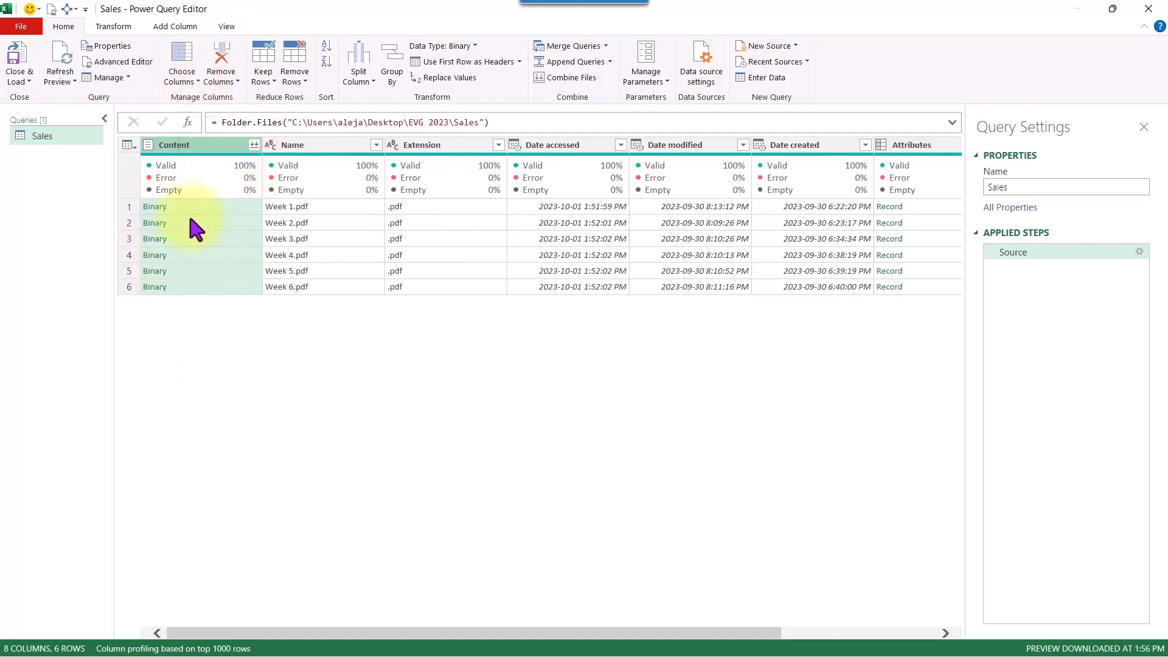
{"action": "left_click", "coordinate": [209, 207]}
{"action": "left_click", "coordinate": [213, 223]}
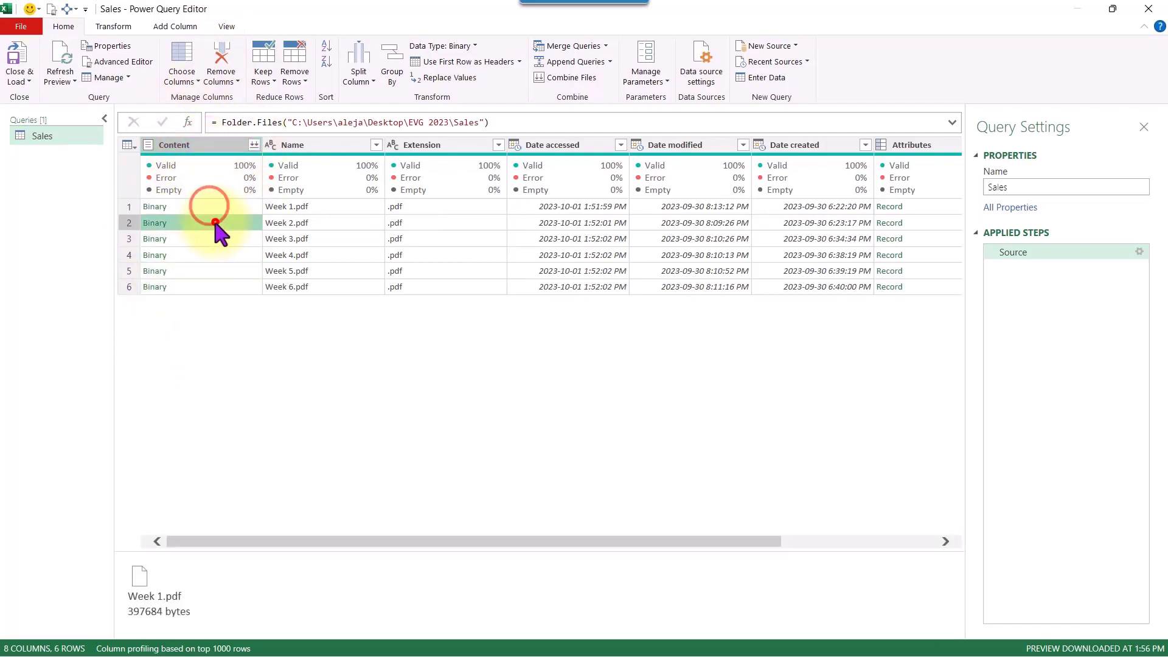
{"action": "left_click", "coordinate": [214, 238]}
{"action": "left_click", "coordinate": [215, 254]}
{"action": "left_click", "coordinate": [216, 271]}
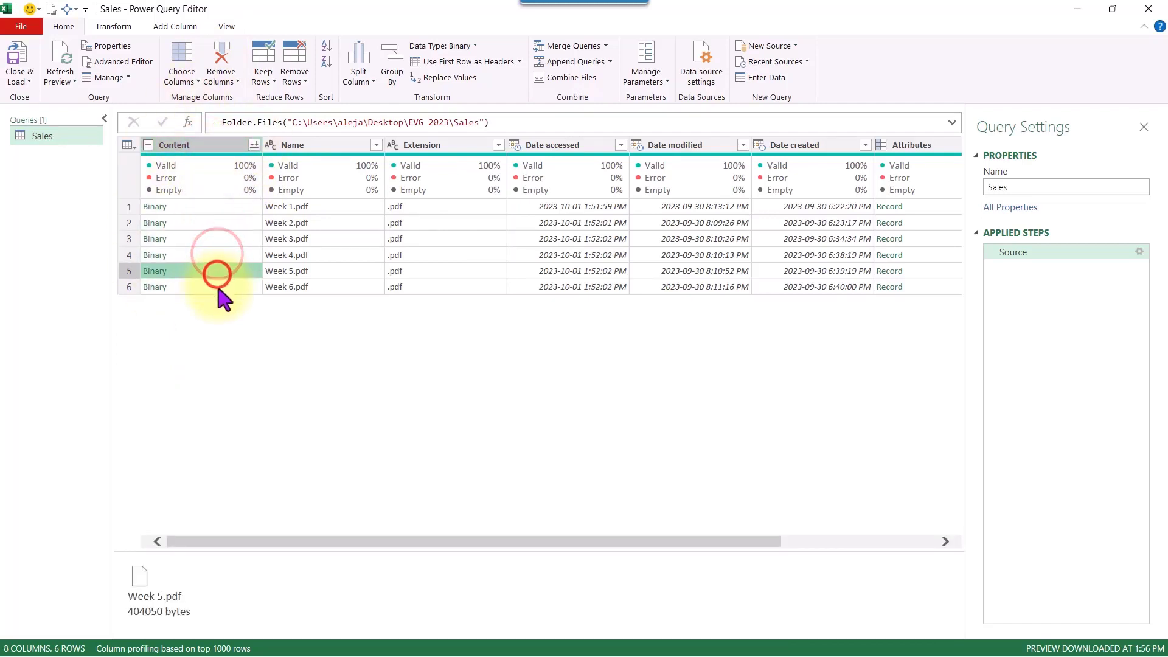
{"action": "left_click", "coordinate": [218, 287]}
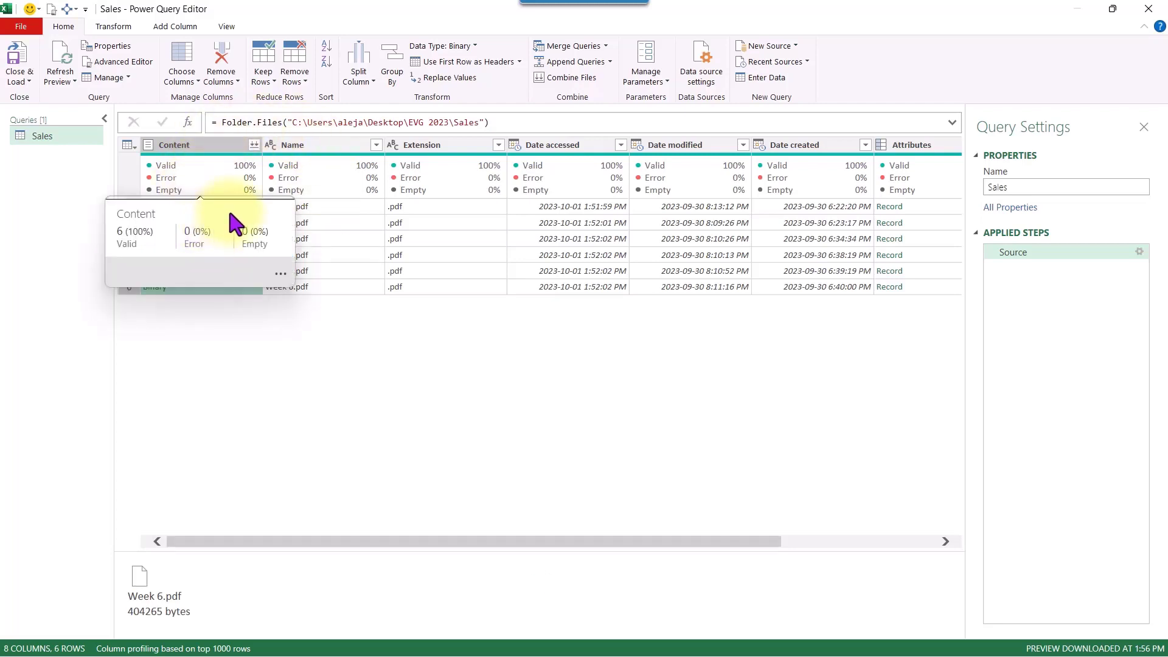
{"action": "left_click", "coordinate": [239, 206]}
{"action": "left_click", "coordinate": [239, 223]}
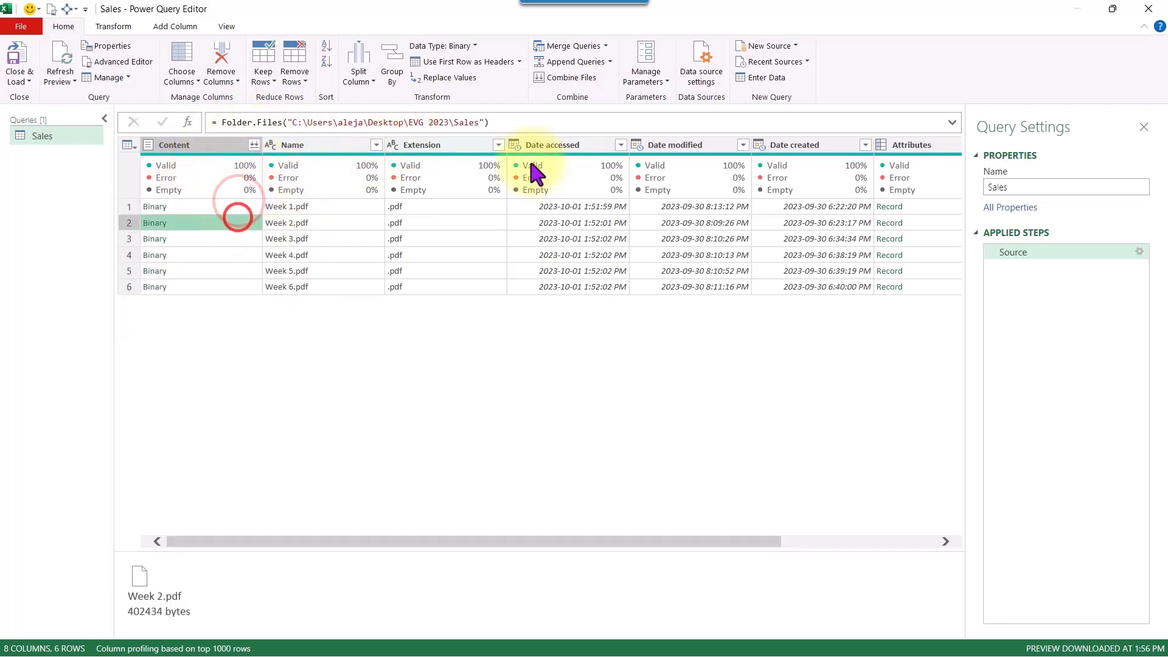
Enlarge the editor display by two zoom levels and collapse the Queries pane
{"action": "key", "text": "ctrl+shift+plus"}
{"action": "key", "text": "ctrl+shift+plus"}
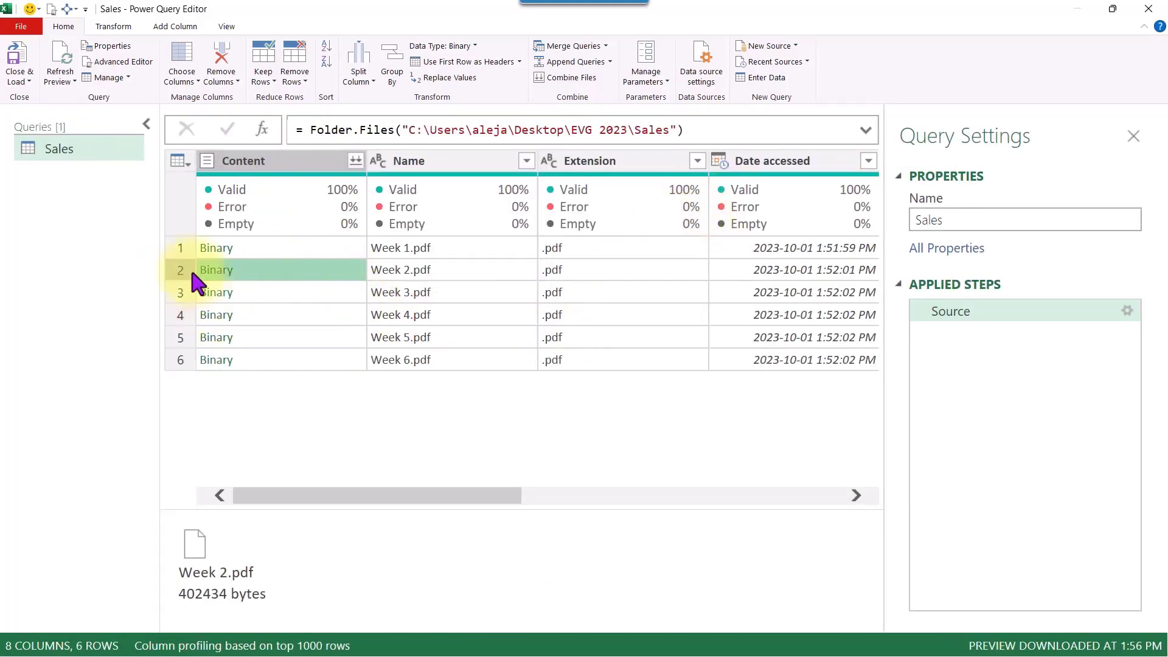
{"action": "left_click", "coordinate": [128, 225]}
{"action": "left_click", "coordinate": [67, 153]}
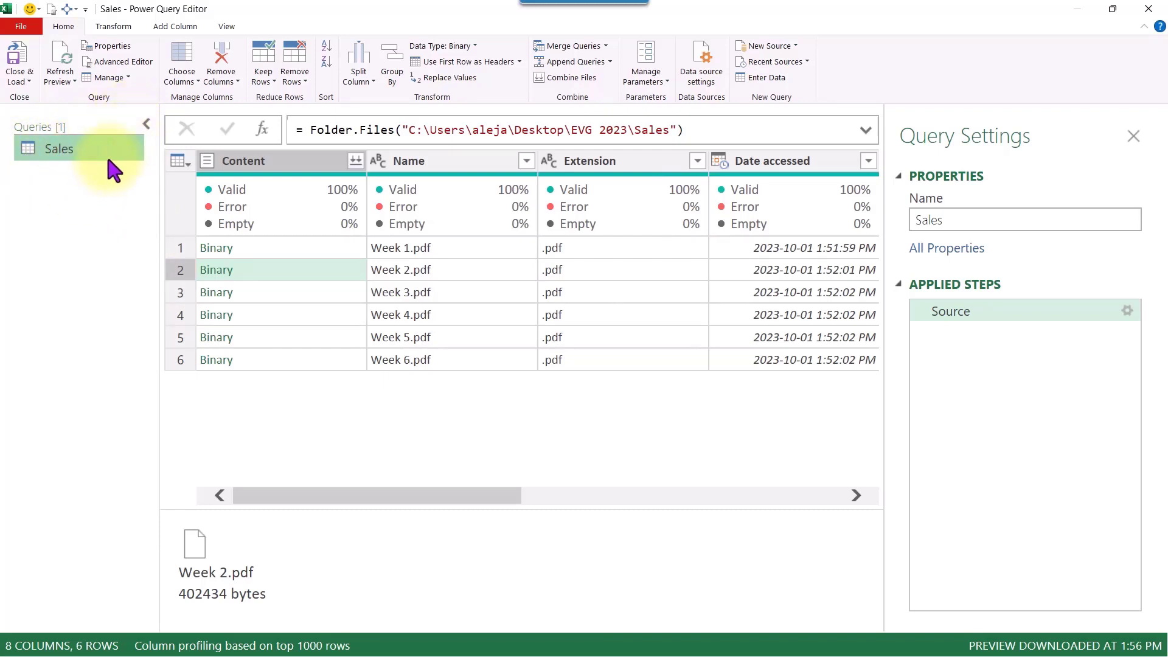
{"action": "left_click", "coordinate": [147, 126]}
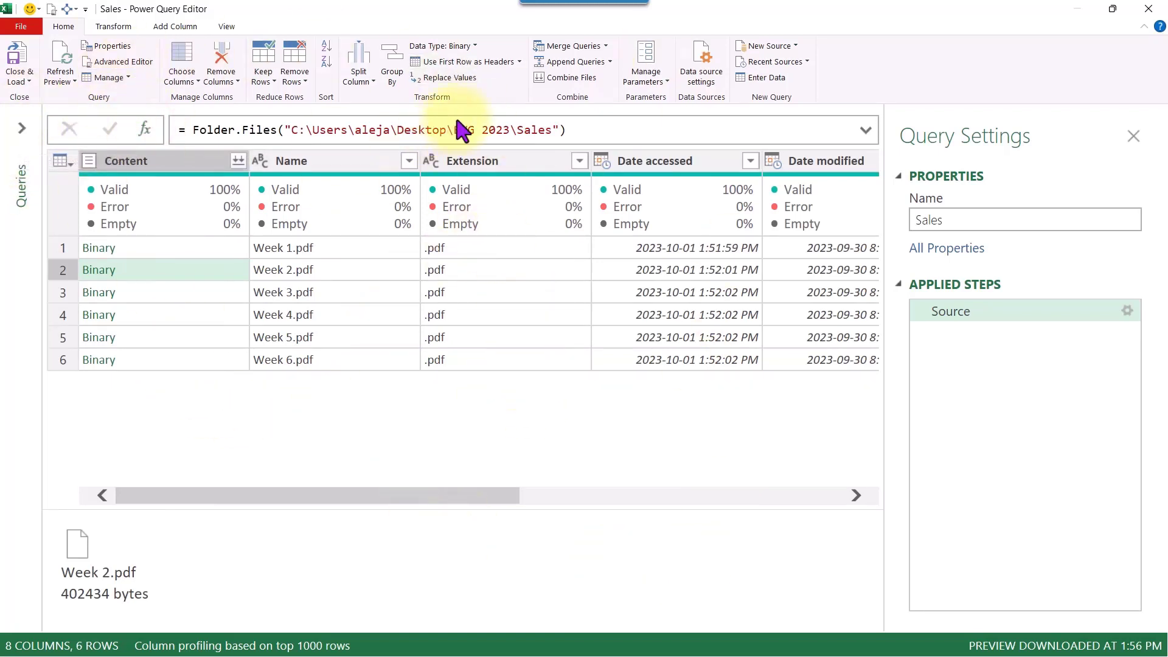
Append [[Content]] to the end of the Source step's Folder.Files formula to select only that column
{"action": "left_click", "coordinate": [657, 127]}
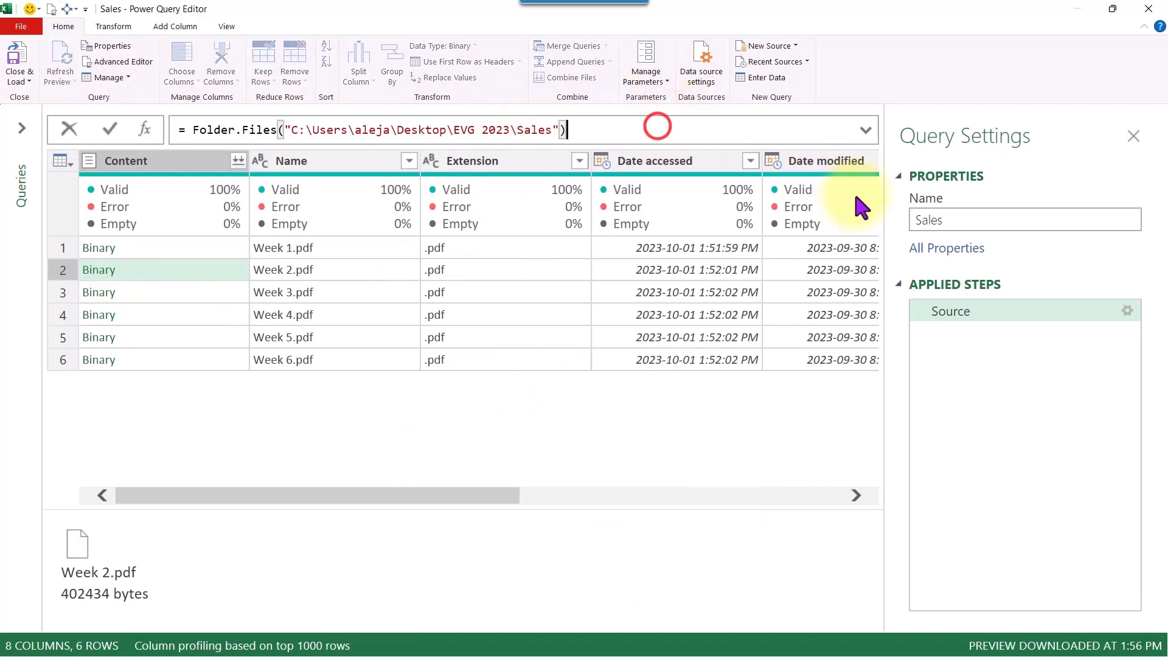
{"action": "type", "text": "[["}
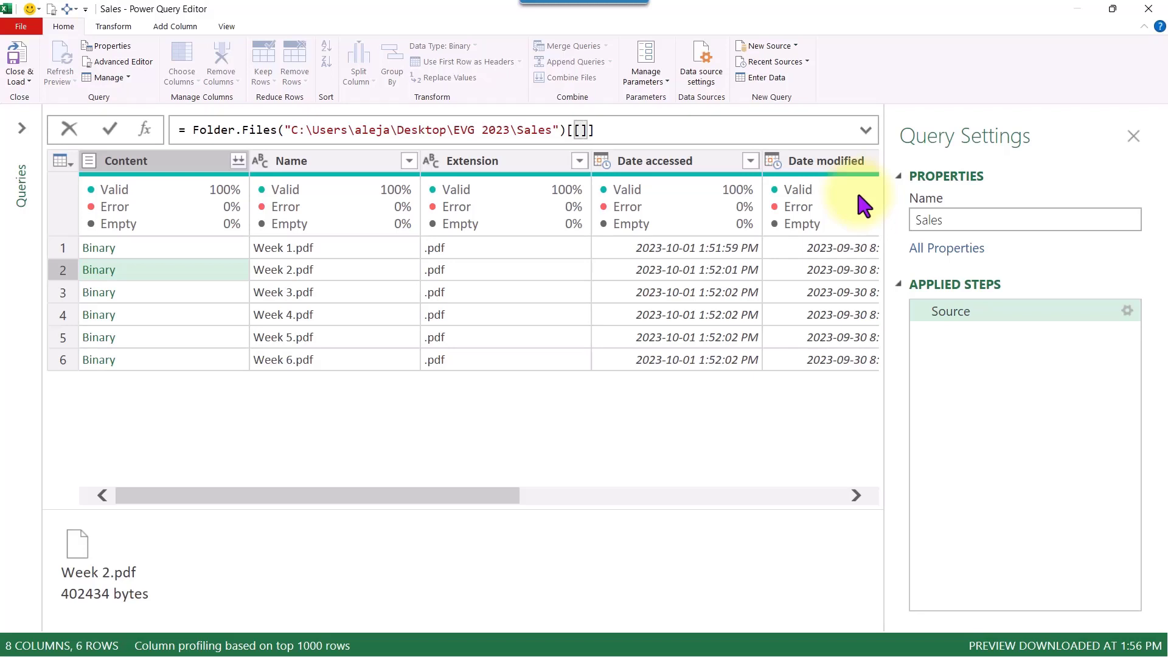
{"action": "type", "text": "Contr"}
{"action": "key", "text": "BackSpace"}
{"action": "type", "text": "ent"}
{"action": "key", "text": "End"}
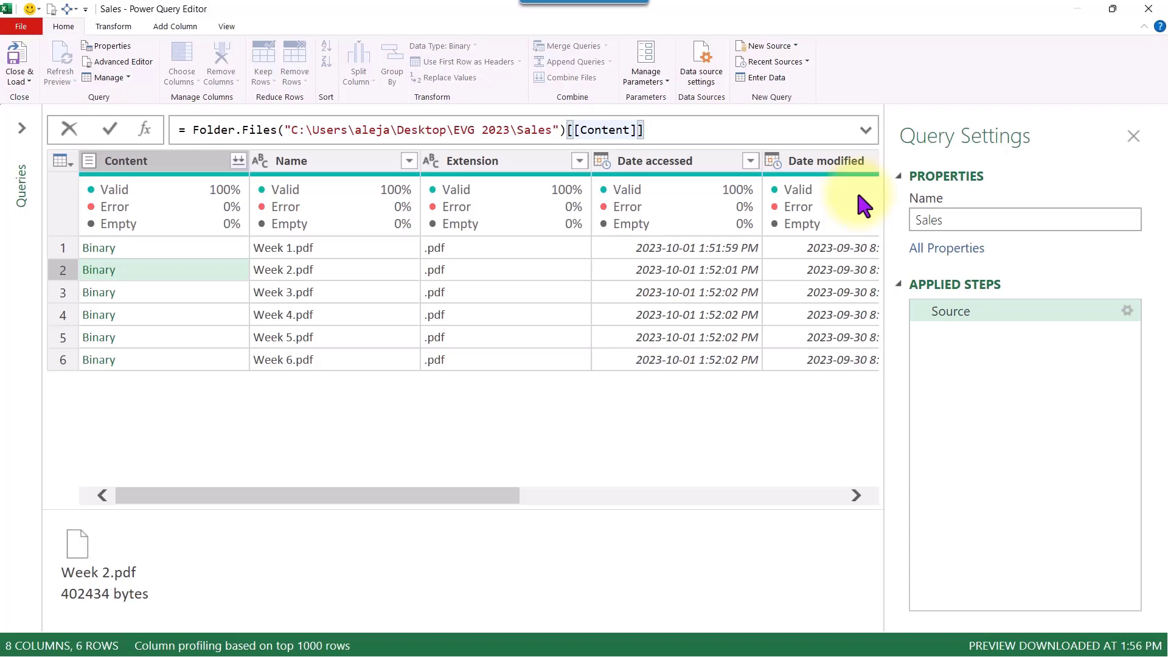
Extend the column selection in the Source formula to [[Content], [Name]], remove the surplus spaces and apply it
{"action": "key", "text": "Left"}
{"action": "key", "text": "Left"}
{"action": "key", "text": "Left"}
{"action": "type", "text": ", "}
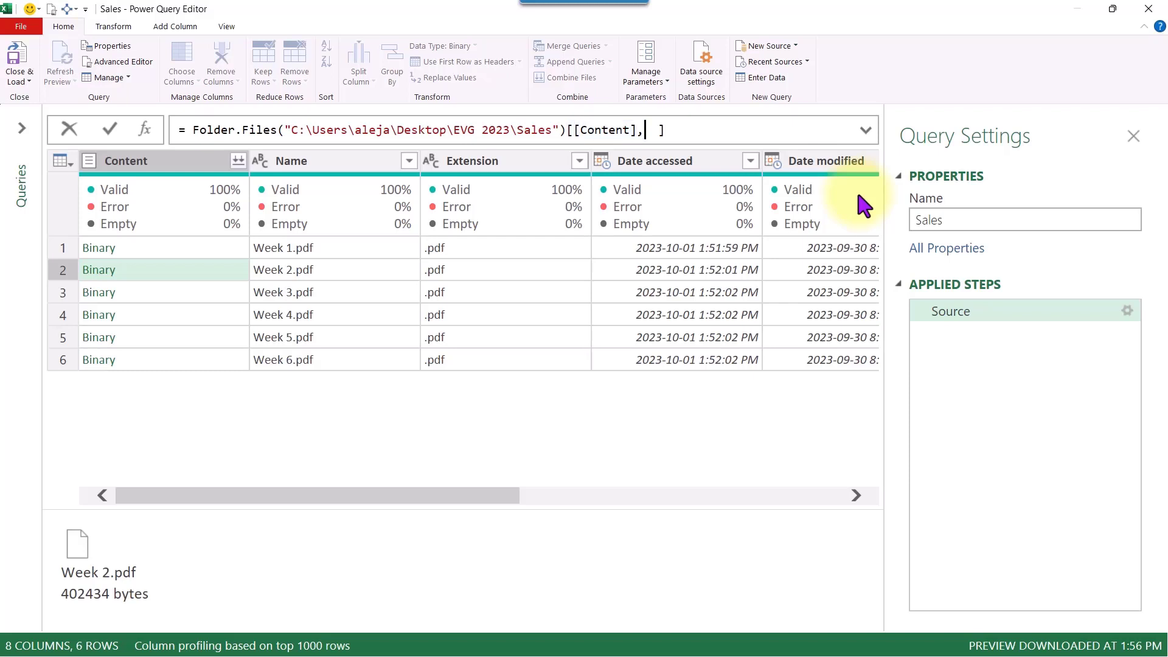
{"action": "type", "text": "[Name"}
{"action": "key", "text": "Left"}
{"action": "key", "text": "Left"}
{"action": "key", "text": "Left"}
{"action": "key", "text": "Left"}
{"action": "key", "text": "Left"}
{"action": "key", "text": "Left"}
{"action": "key", "text": "Left"}
{"action": "key", "text": "Left"}
{"action": "key", "text": "Left"}
{"action": "key", "text": "Right"}
{"action": "key", "text": "Right"}
{"action": "key", "text": "Right"}
{"action": "key", "text": "Right"}
{"action": "key", "text": "Right"}
{"action": "key", "text": "Right"}
{"action": "key", "text": "Right"}
{"action": "key", "text": "Right"}
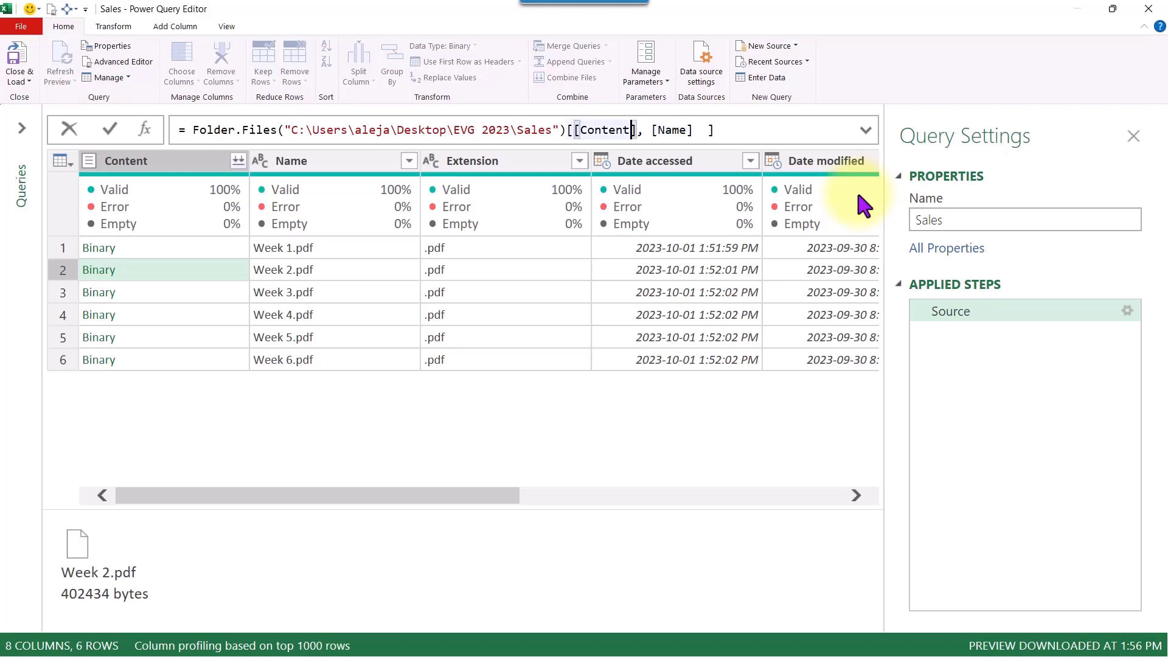
{"action": "key", "text": "Left"}
{"action": "key", "text": "Left"}
{"action": "key", "text": "Left"}
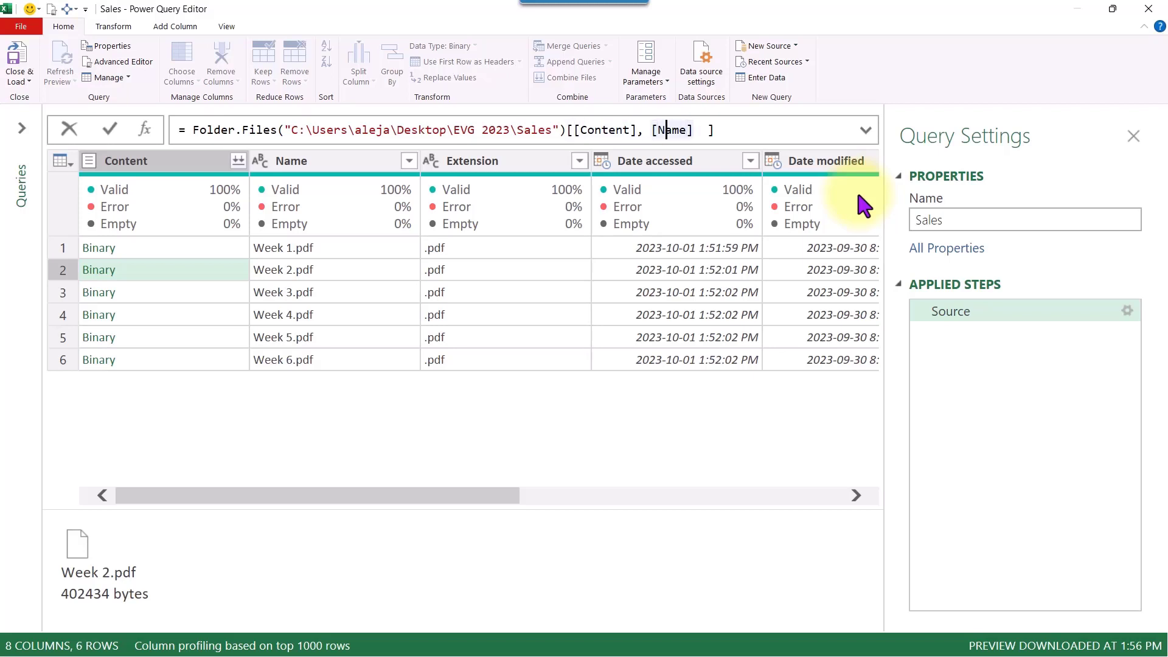
{"action": "key", "text": "Right"}
{"action": "key", "text": "Right"}
{"action": "key", "text": "Right"}
{"action": "key", "text": "Right"}
{"action": "key", "text": "Right"}
{"action": "key", "text": "Delete"}
{"action": "key", "text": "Delete"}
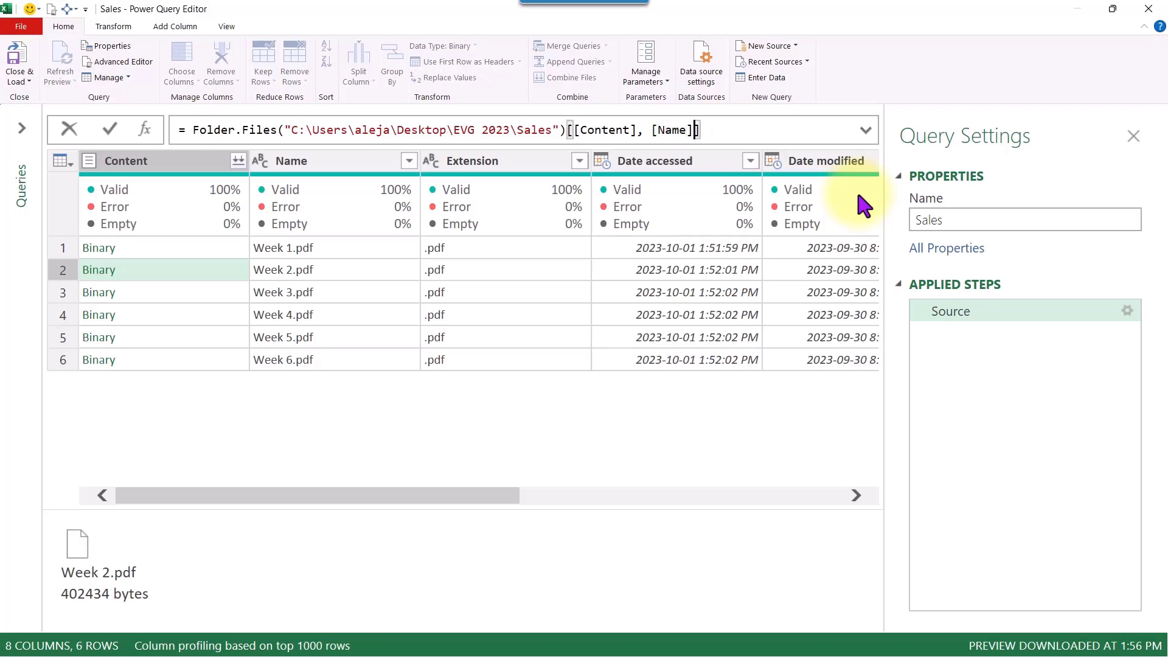
{"action": "key", "text": "Return"}
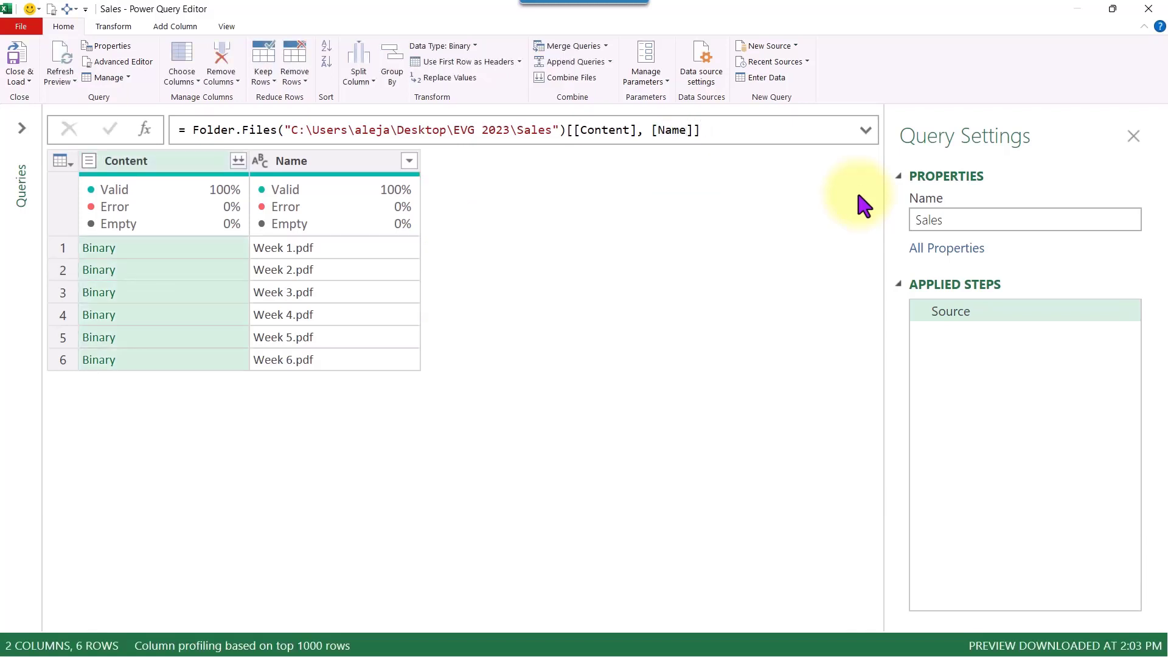
Take [Name] out of the Source formula's column selection, leaving [[Content]], and apply it
{"action": "left_click", "coordinate": [146, 163]}
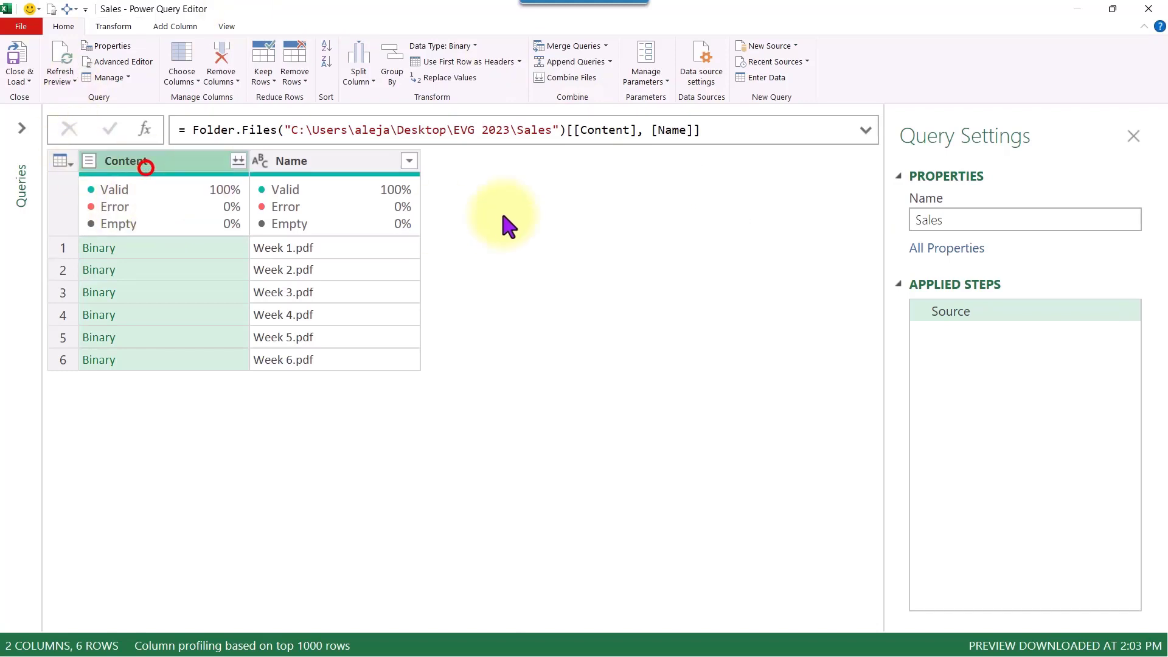
{"action": "left_click", "coordinate": [371, 163]}
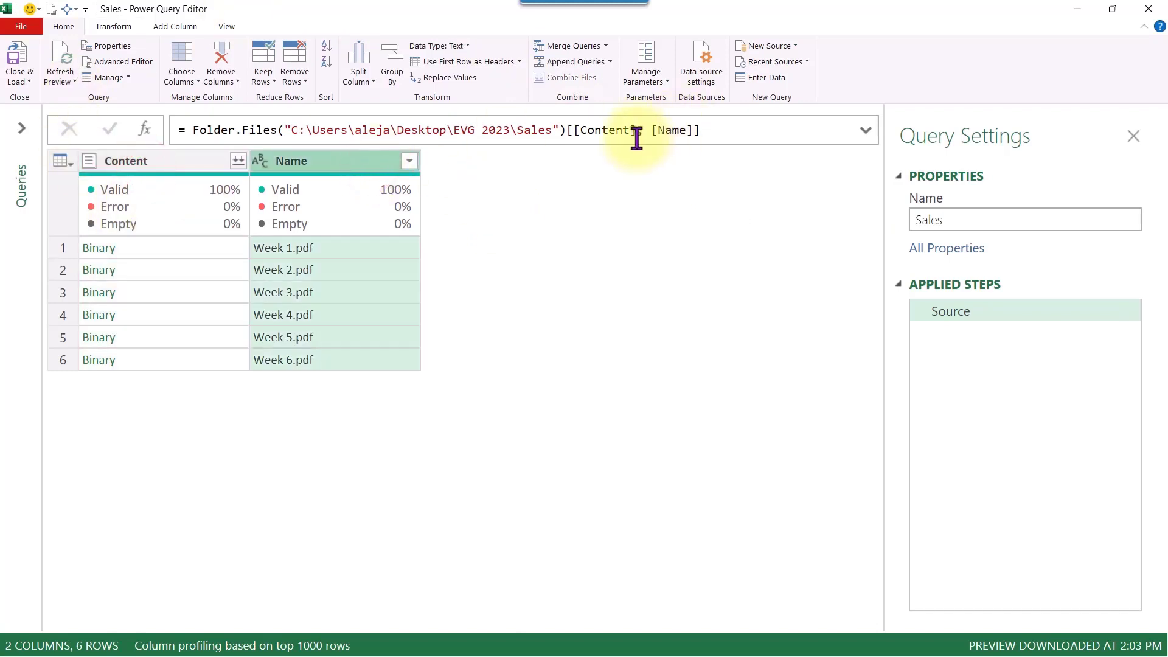
{"action": "left_click", "coordinate": [636, 135]}
{"action": "left_click_drag", "start_coordinate": [647, 136], "coordinate": [693, 135]}
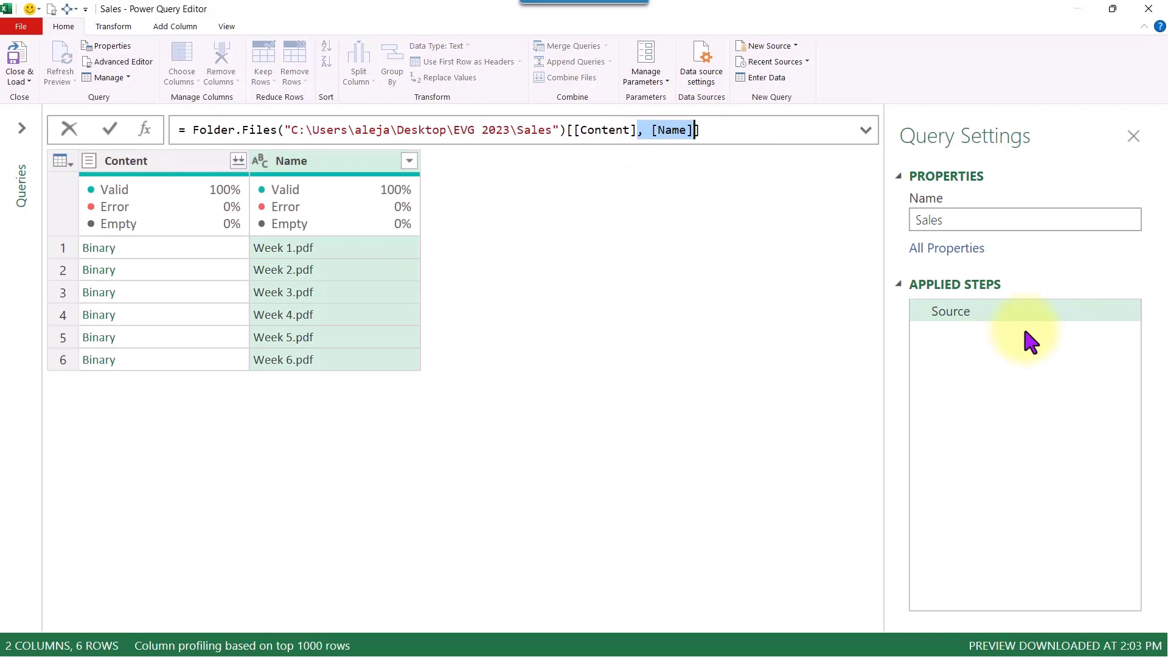
{"action": "key", "text": "BackSpace"}
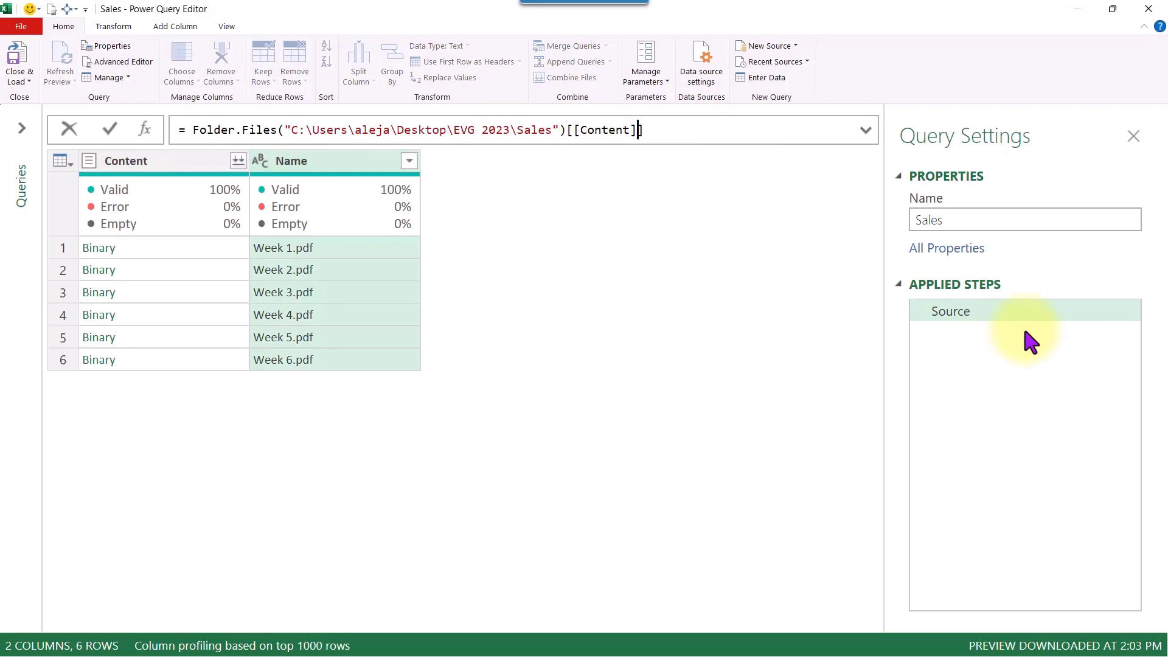
{"action": "key", "text": "Return"}
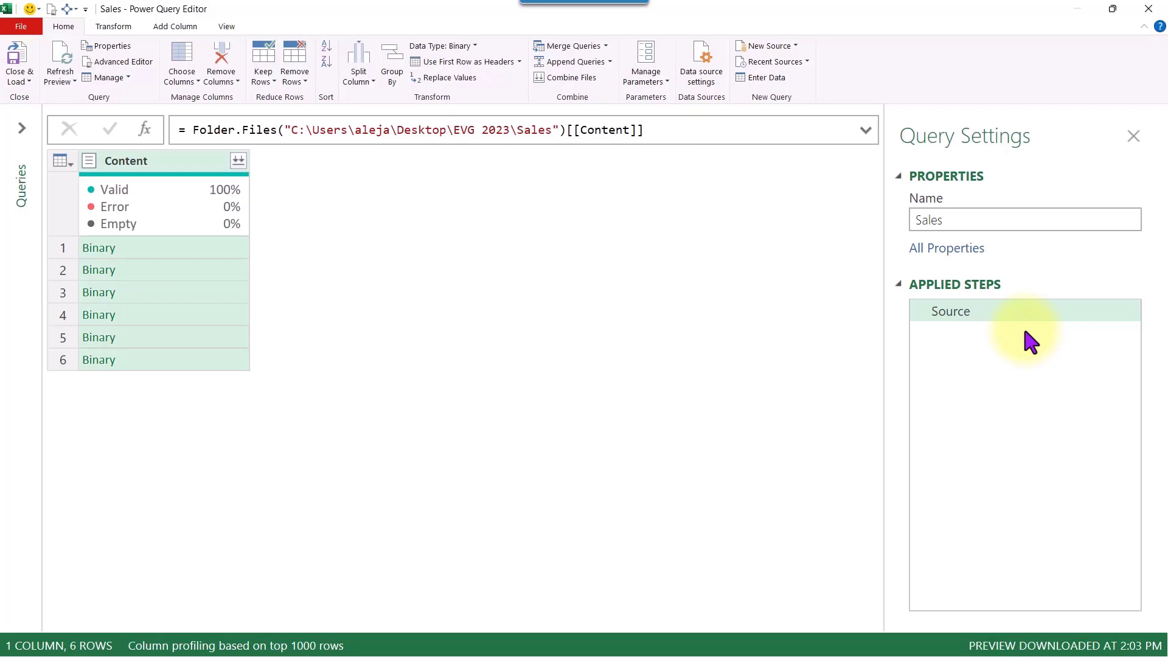
Add a custom step after Source and wrap its Source reference in an opening Table.TransformColumns call
{"action": "left_click", "coordinate": [203, 165]}
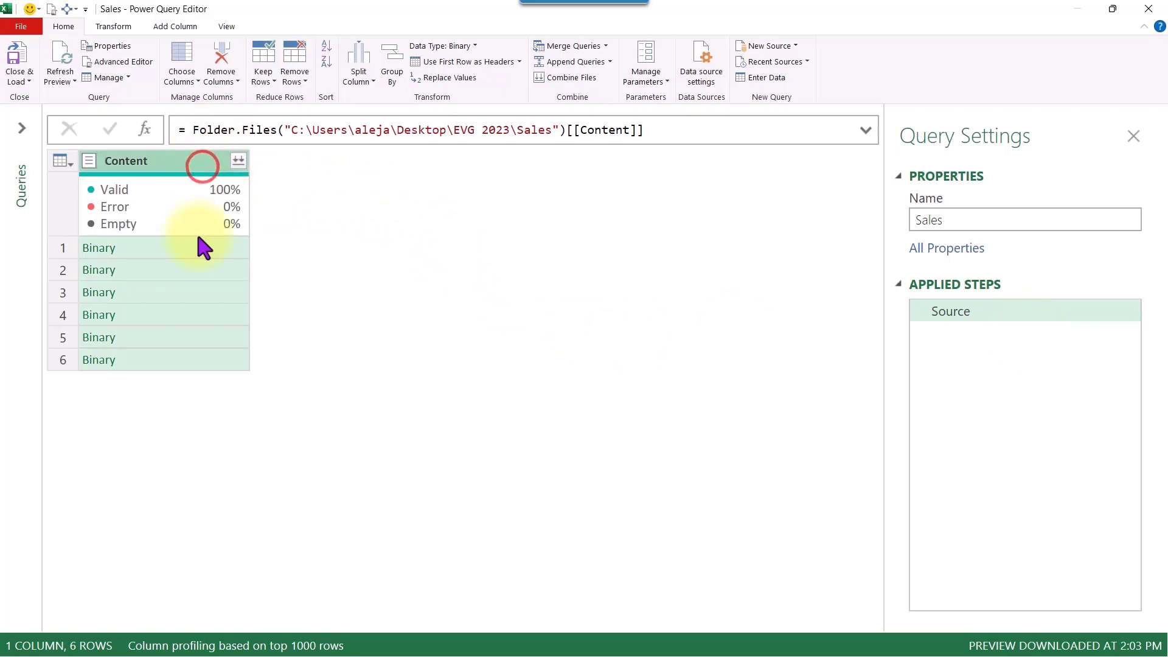
{"action": "left_click", "coordinate": [145, 130]}
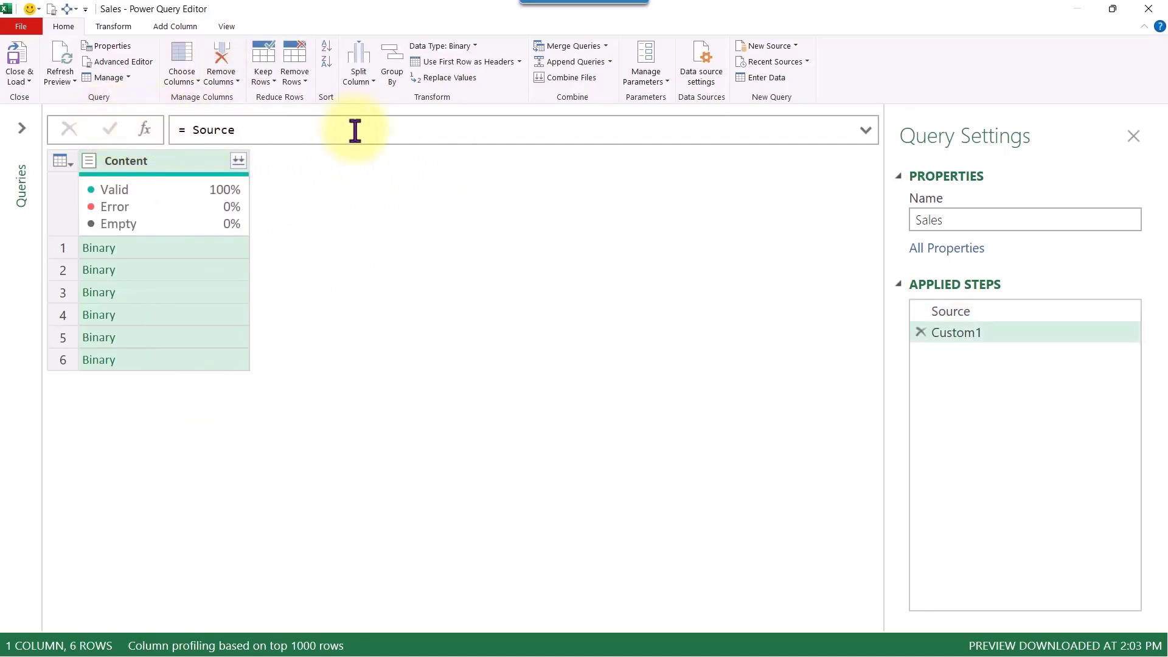
{"action": "left_click", "coordinate": [225, 25]}
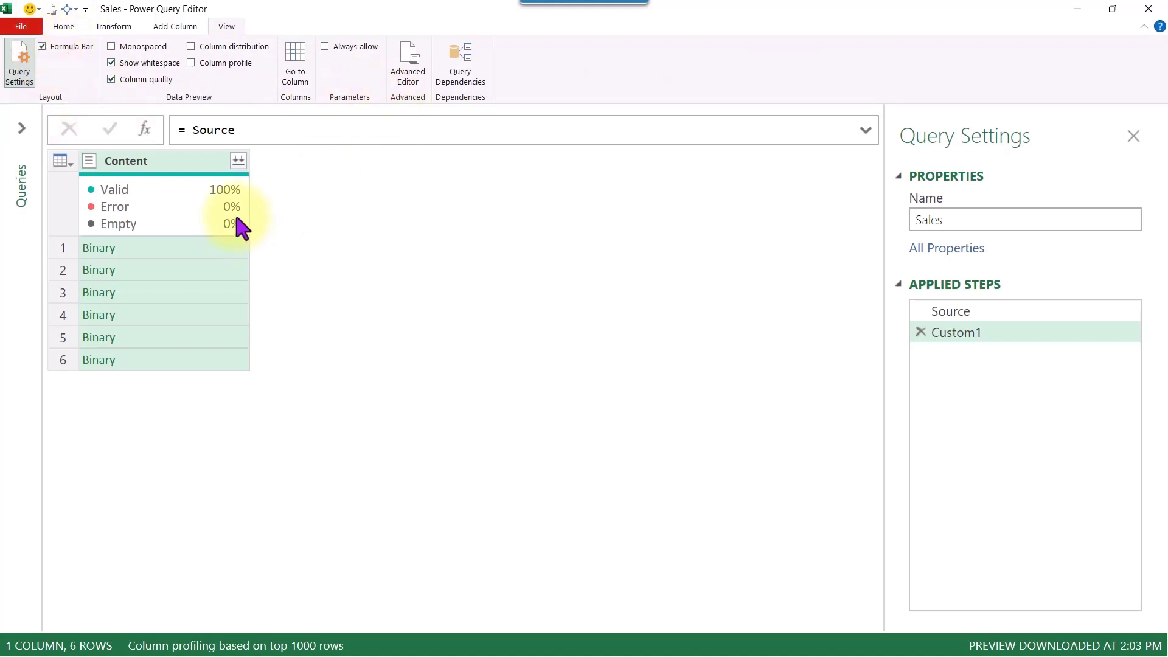
{"action": "left_click", "coordinate": [288, 131]}
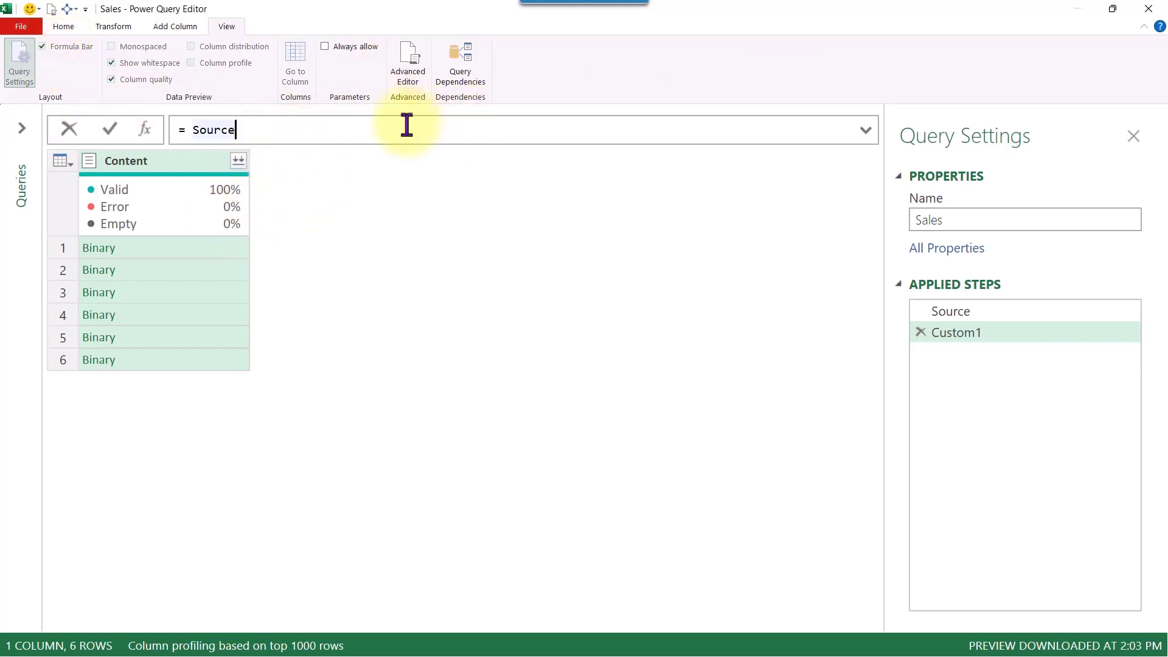
{"action": "key", "text": "ctrl+Left"}
{"action": "key", "text": "BackSpace"}
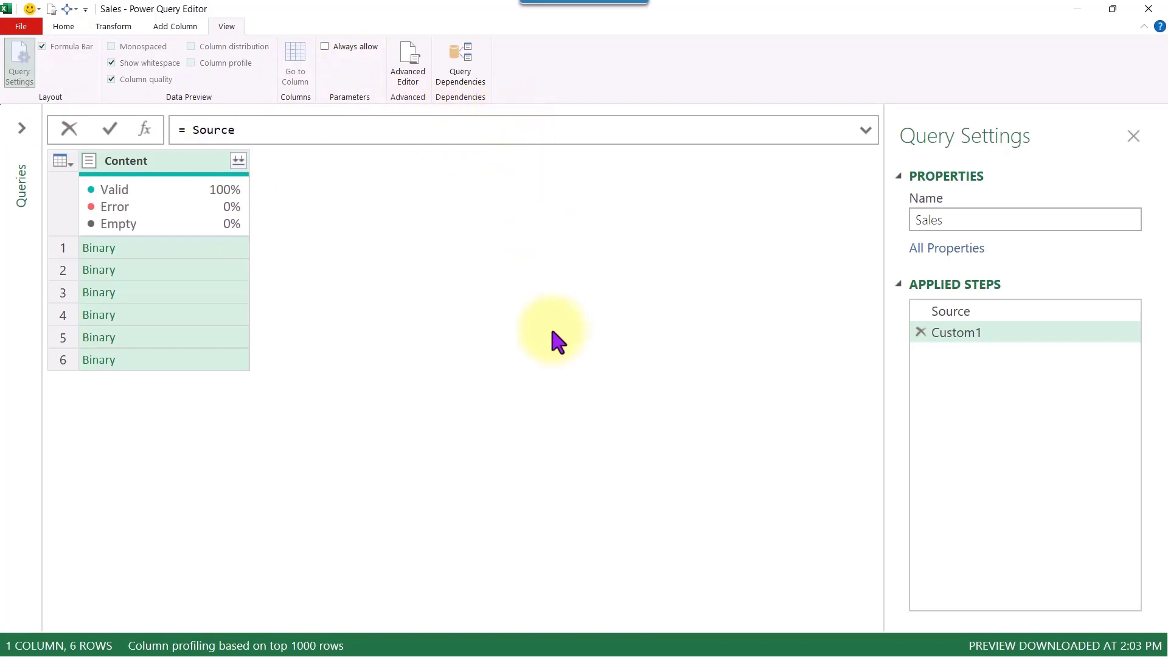
{"action": "type", "text": "tabtr"}
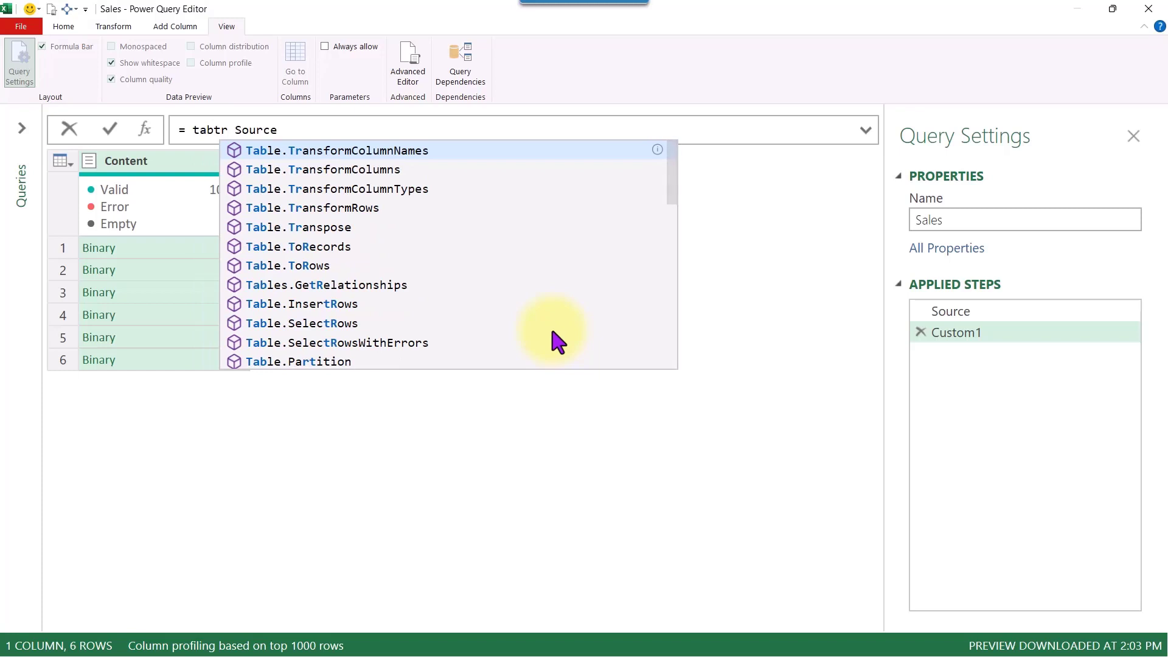
{"action": "key", "text": "Down"}
{"action": "key", "text": "Tab"}
{"action": "type", "text": "("}
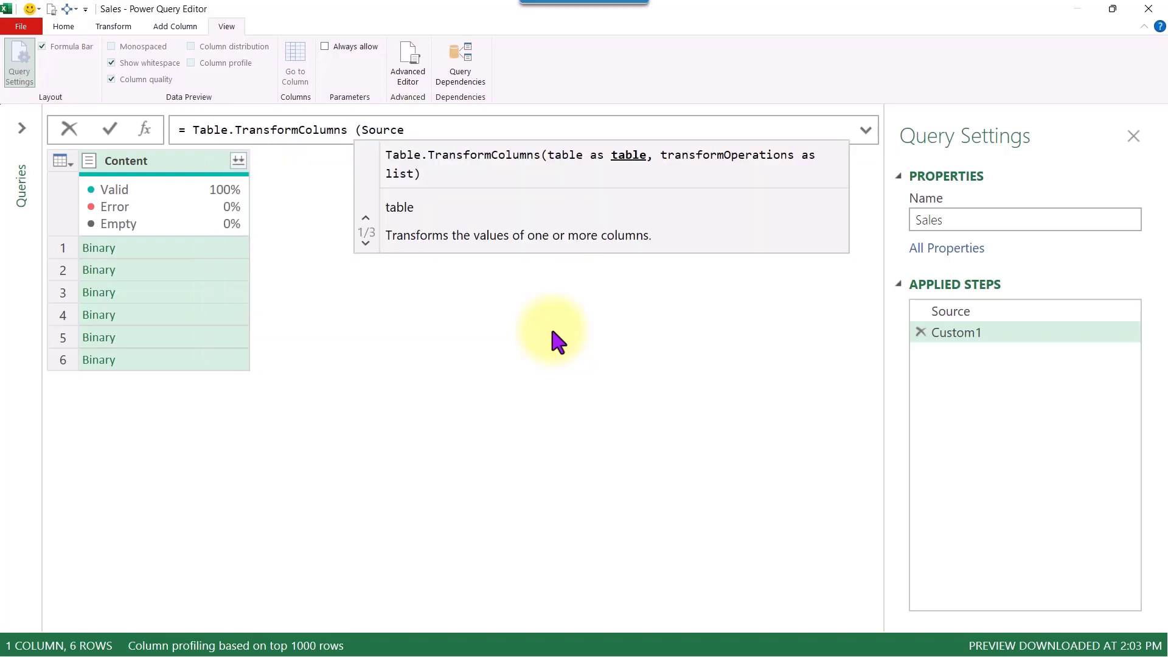
Complete the custom step's formula with an empty list {} and Pdf.Tables as the default transformation, and apply it
{"action": "key", "text": "End"}
{"action": "type", "text": ", "}
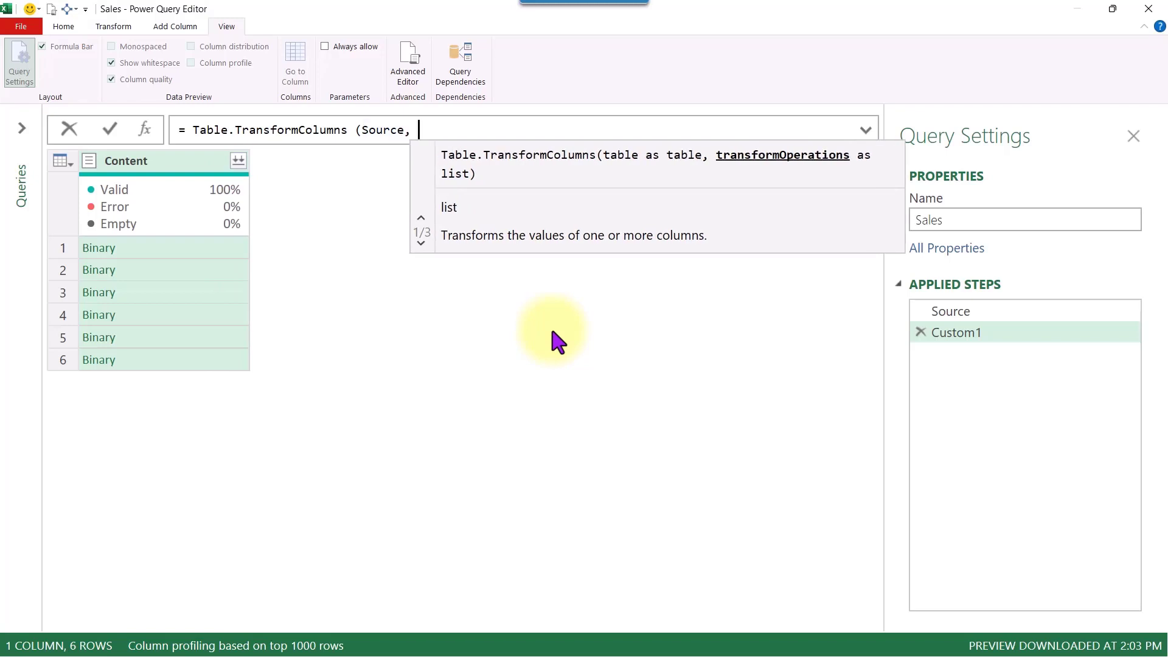
{"action": "type", "text": "{}"}
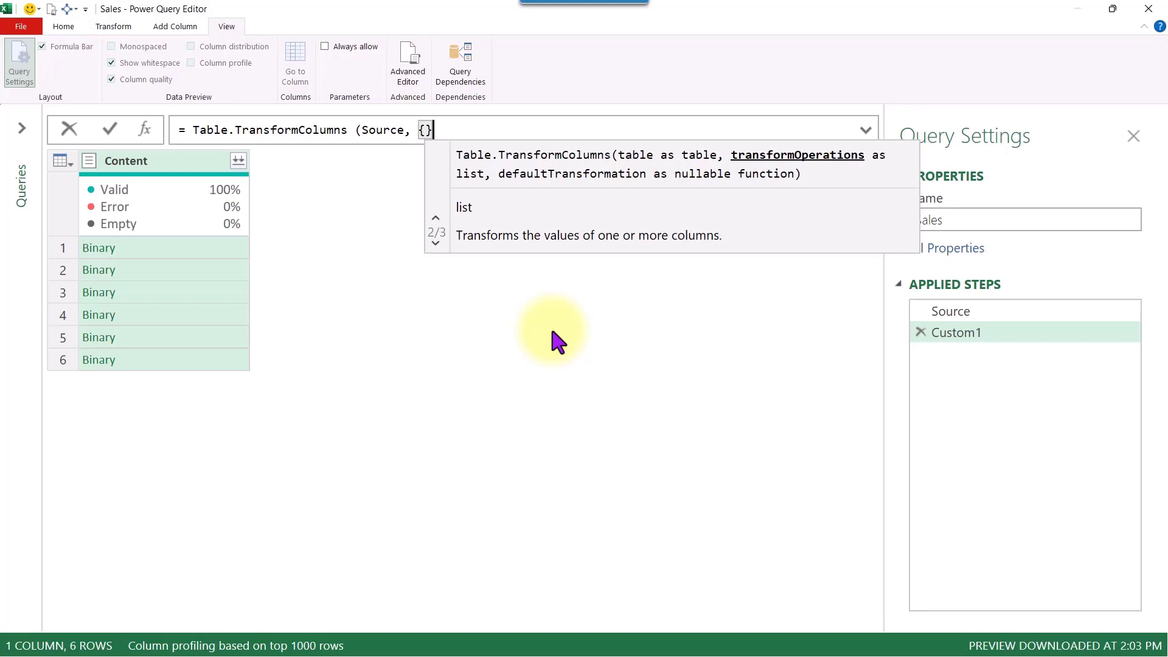
{"action": "type", "text": ", pd"}
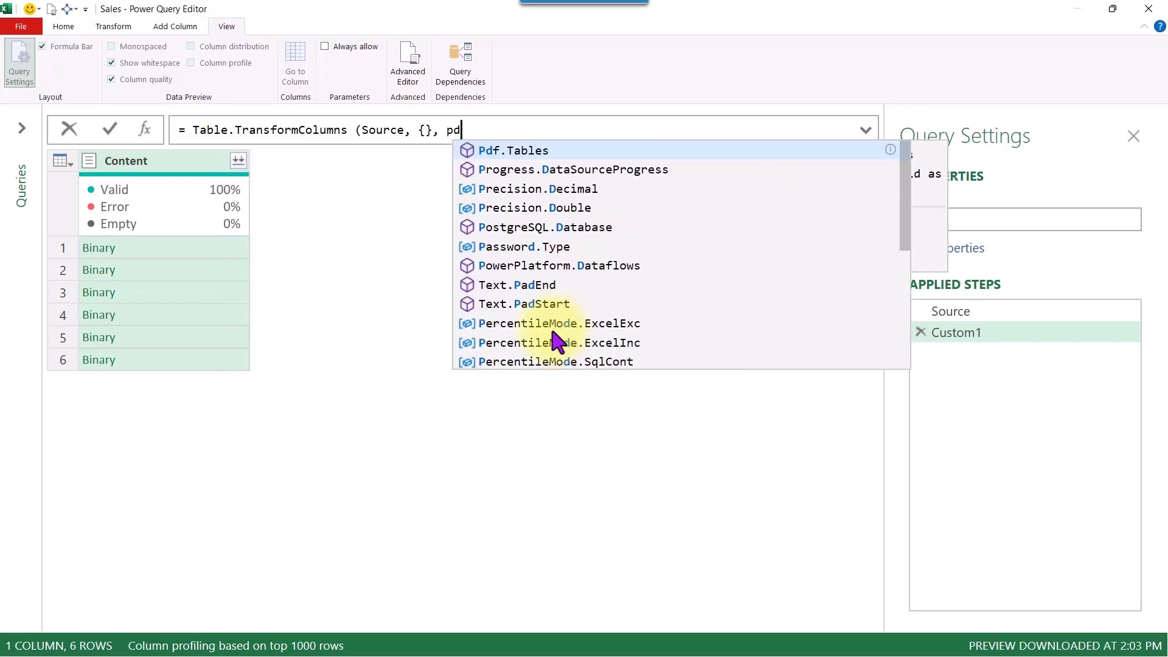
{"action": "key", "text": "Tab"}
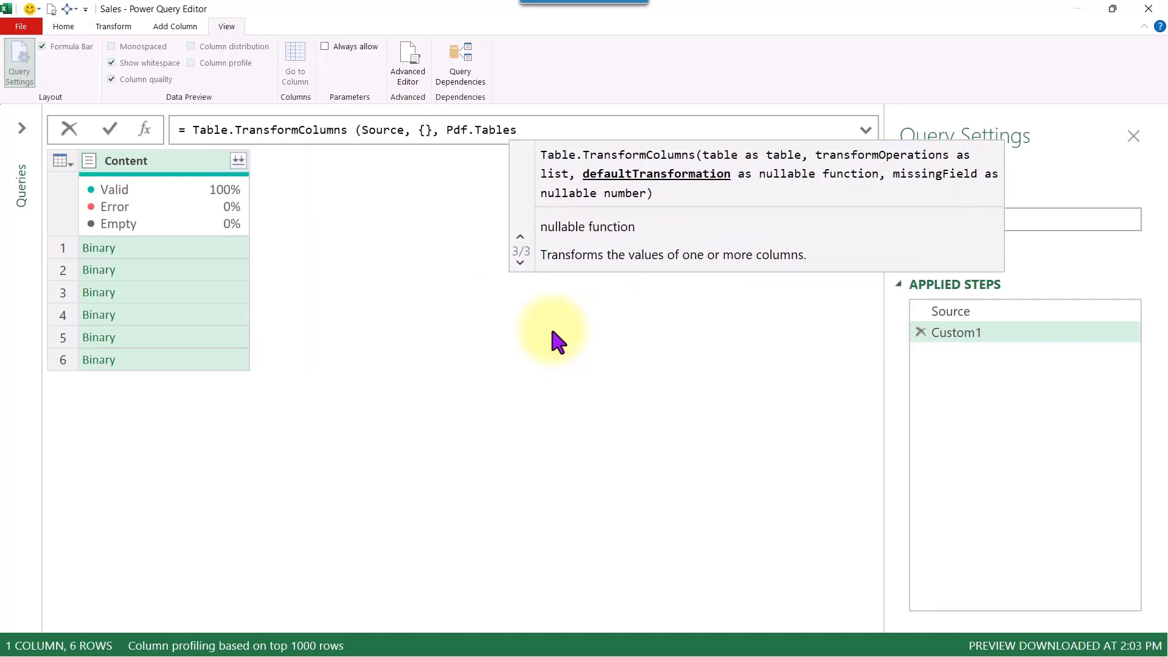
{"action": "type", "text": ")"}
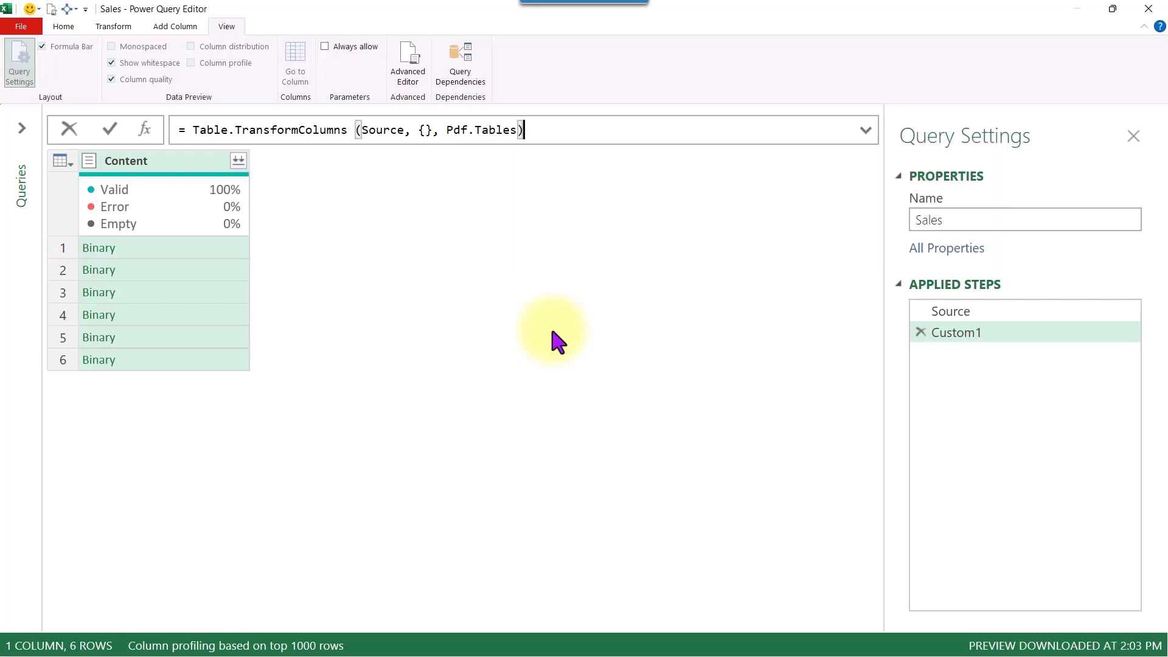
{"action": "key", "text": "Return"}
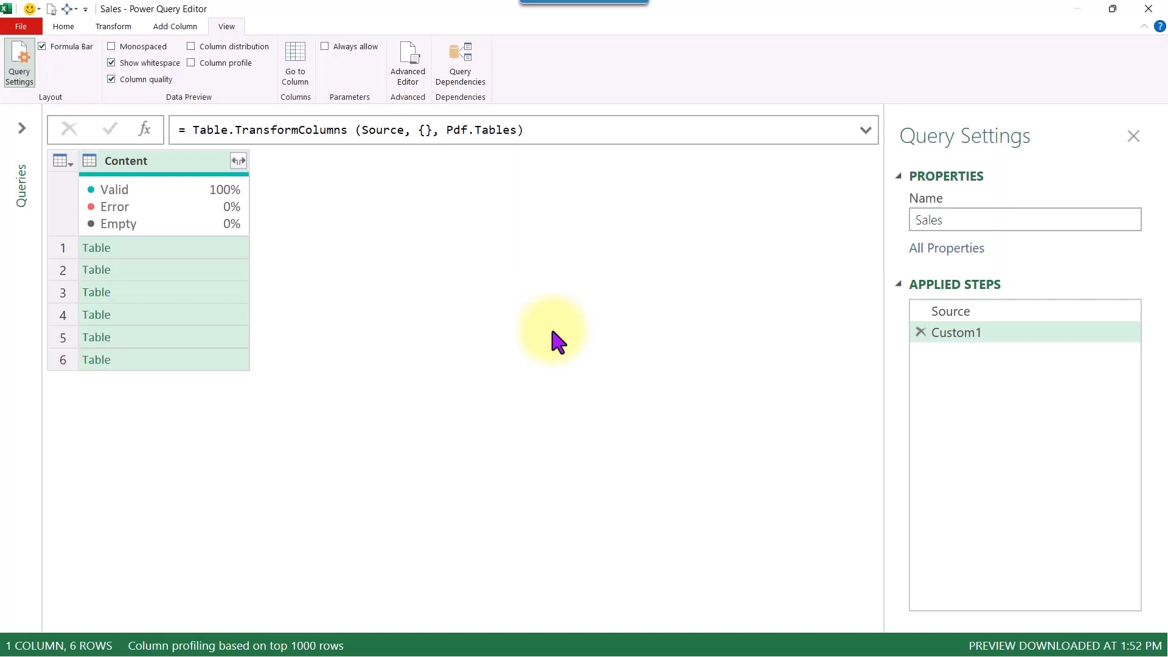
Preview the nested tables in the first three Content rows, enlarge the preview area, and review the custom step's formula
{"action": "left_click", "coordinate": [176, 252]}
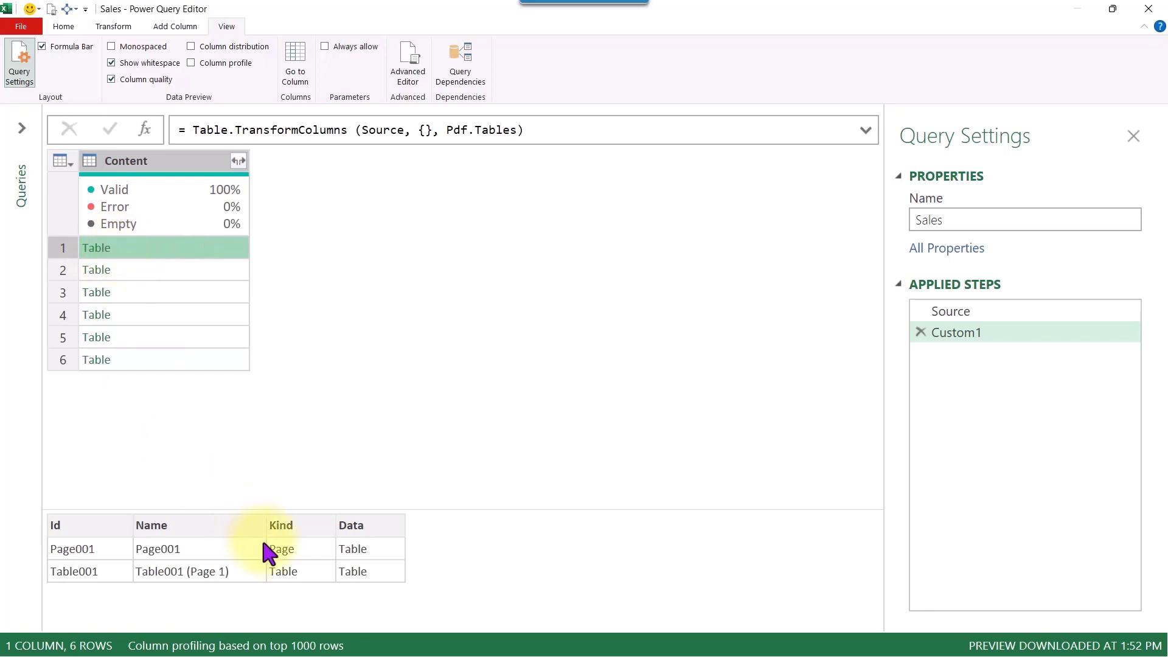
{"action": "left_click", "coordinate": [231, 270]}
{"action": "left_click", "coordinate": [236, 291]}
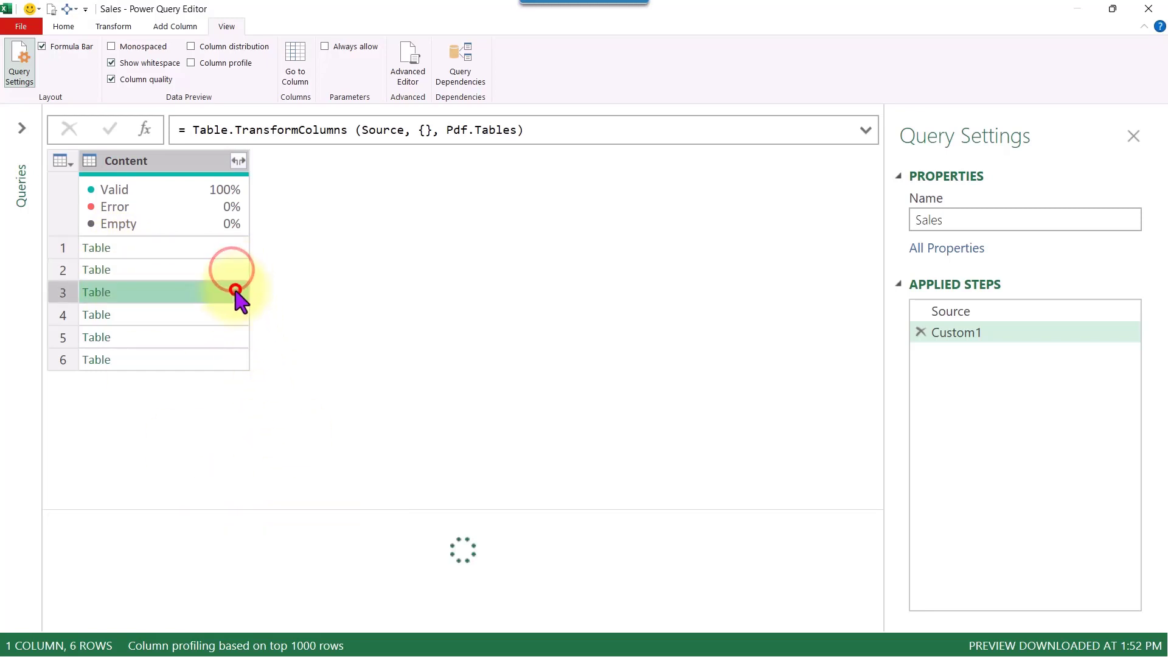
{"action": "left_click_drag", "start_coordinate": [435, 507], "coordinate": [426, 429]}
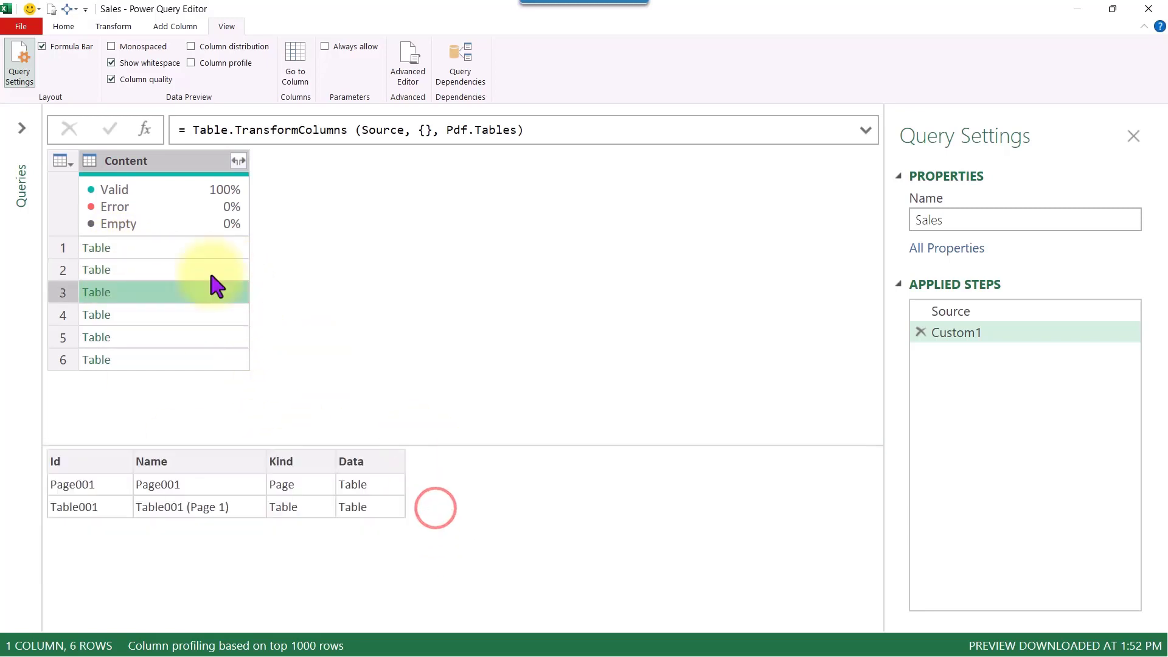
{"action": "left_click", "coordinate": [320, 507]}
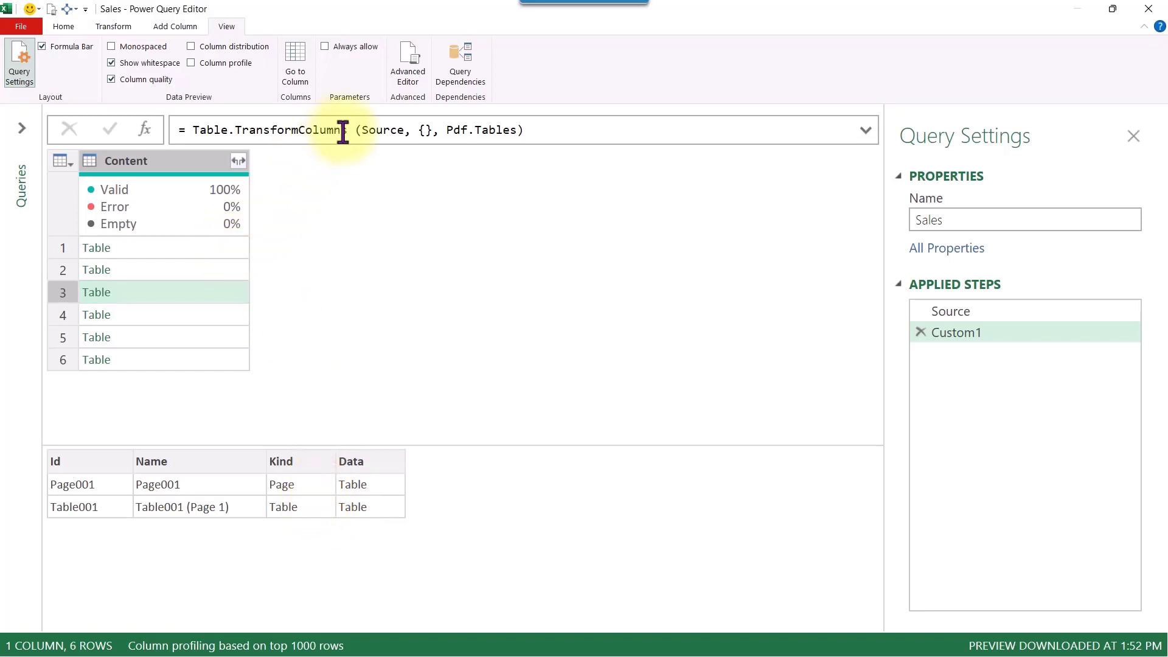
{"action": "left_click_drag", "start_coordinate": [572, 139], "coordinate": [199, 129]}
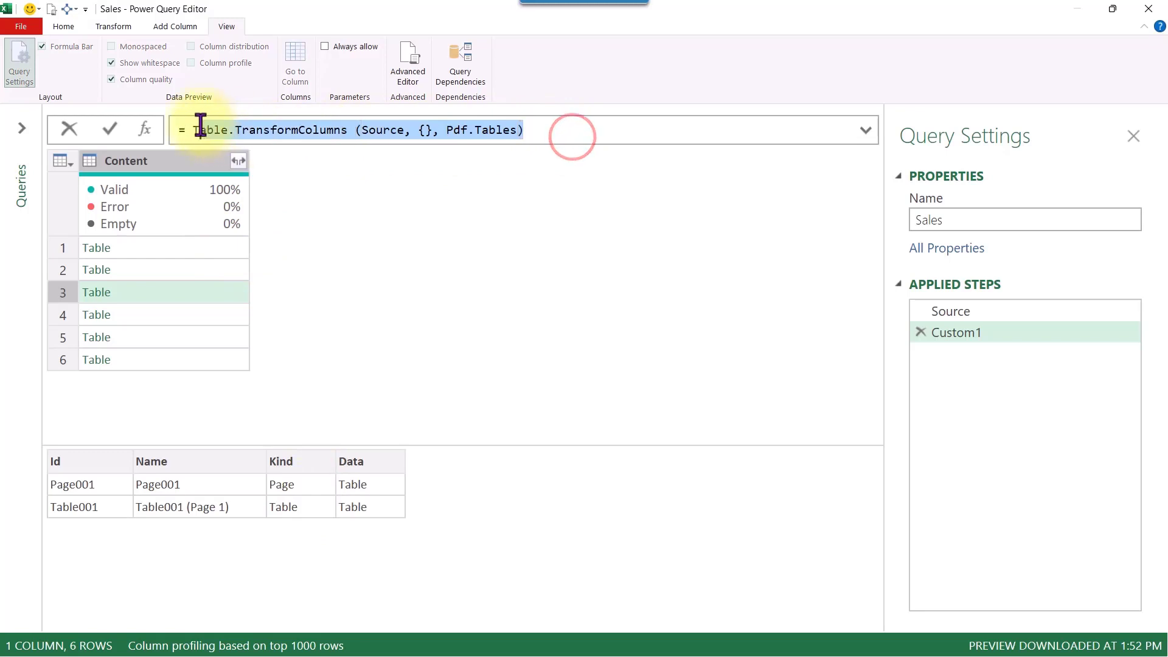
Expand the Content column to only Kind and Data, without using the original column name as prefix
{"action": "left_click", "coordinate": [240, 163]}
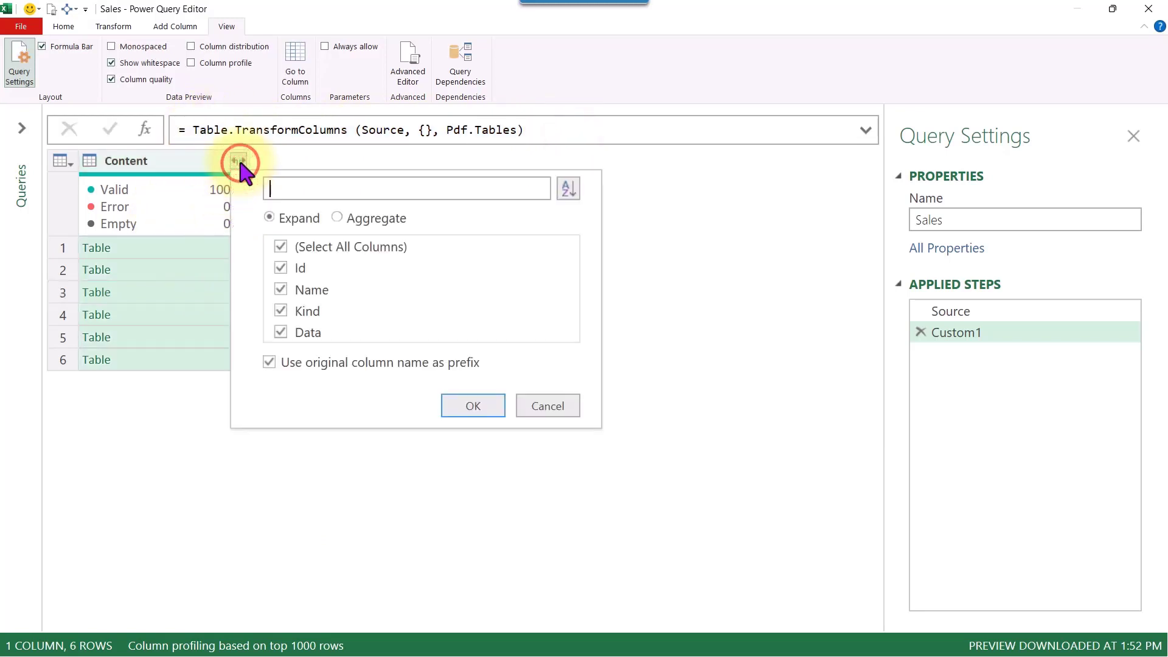
{"action": "left_click", "coordinate": [269, 363]}
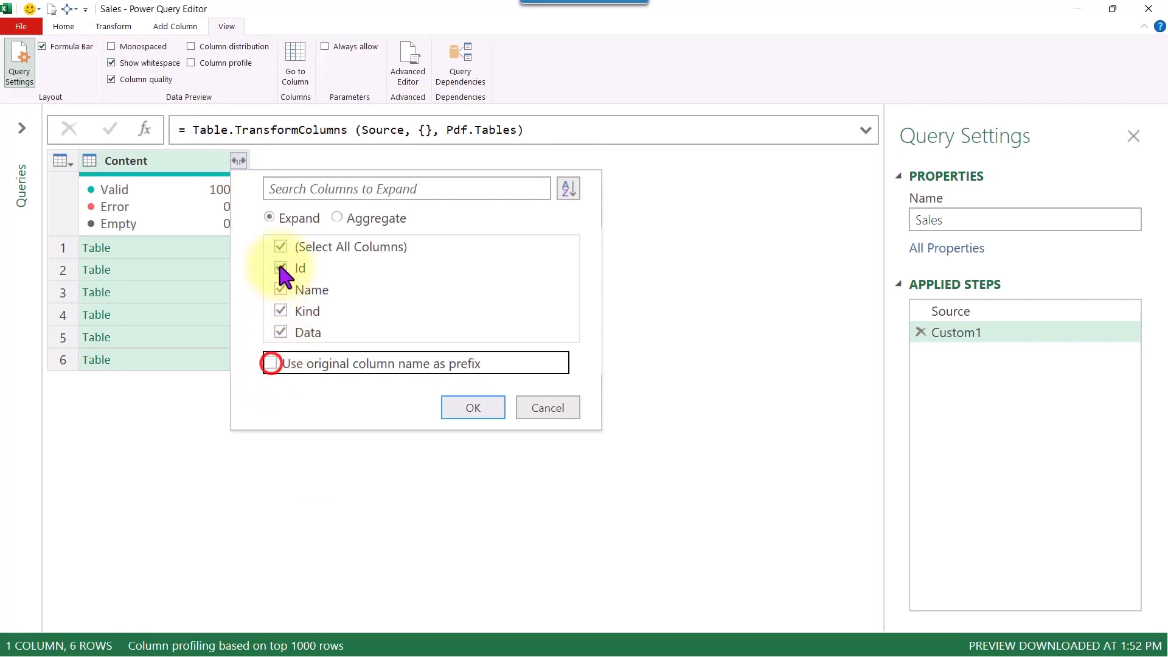
{"action": "left_click", "coordinate": [282, 246]}
{"action": "left_click", "coordinate": [281, 334]}
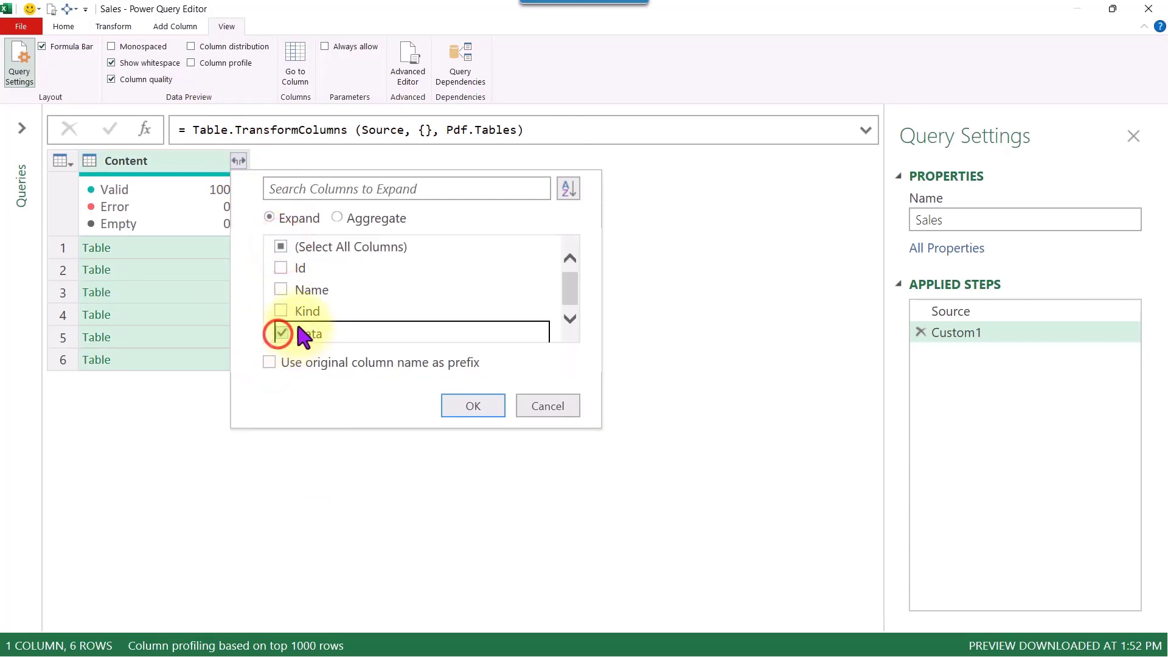
{"action": "left_click", "coordinate": [281, 312]}
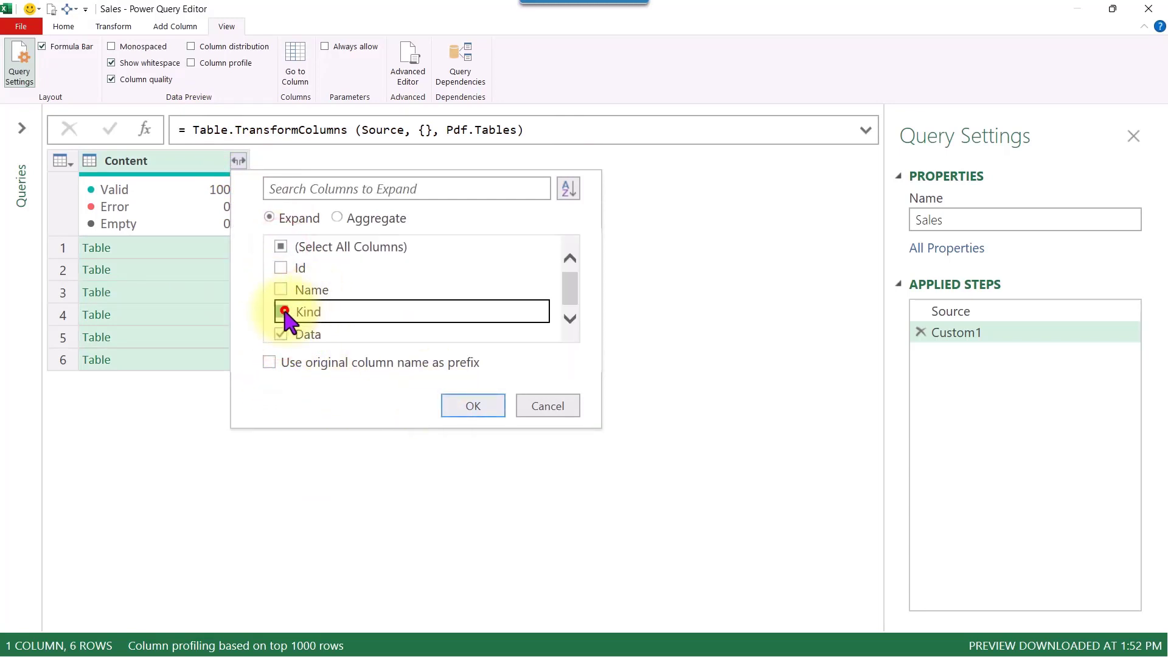
{"action": "left_click", "coordinate": [483, 407]}
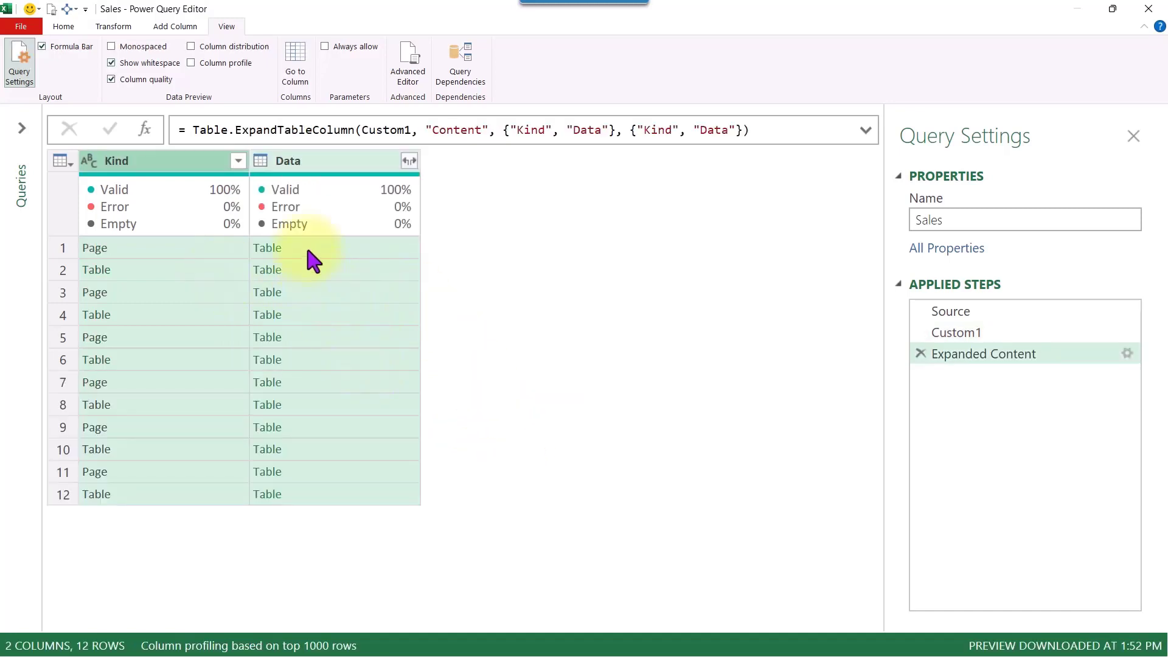
Check the first Kind values and filter the Kind column to keep only the Table rows
{"action": "left_click", "coordinate": [187, 243]}
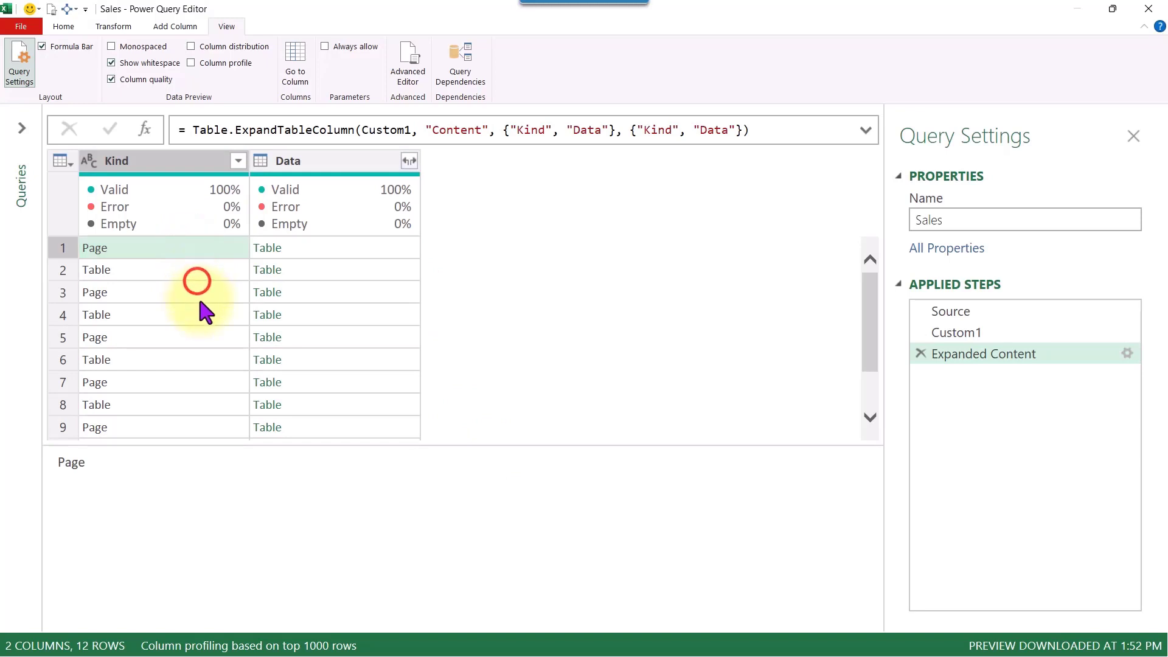
{"action": "left_click", "coordinate": [198, 276]}
{"action": "left_click", "coordinate": [199, 292]}
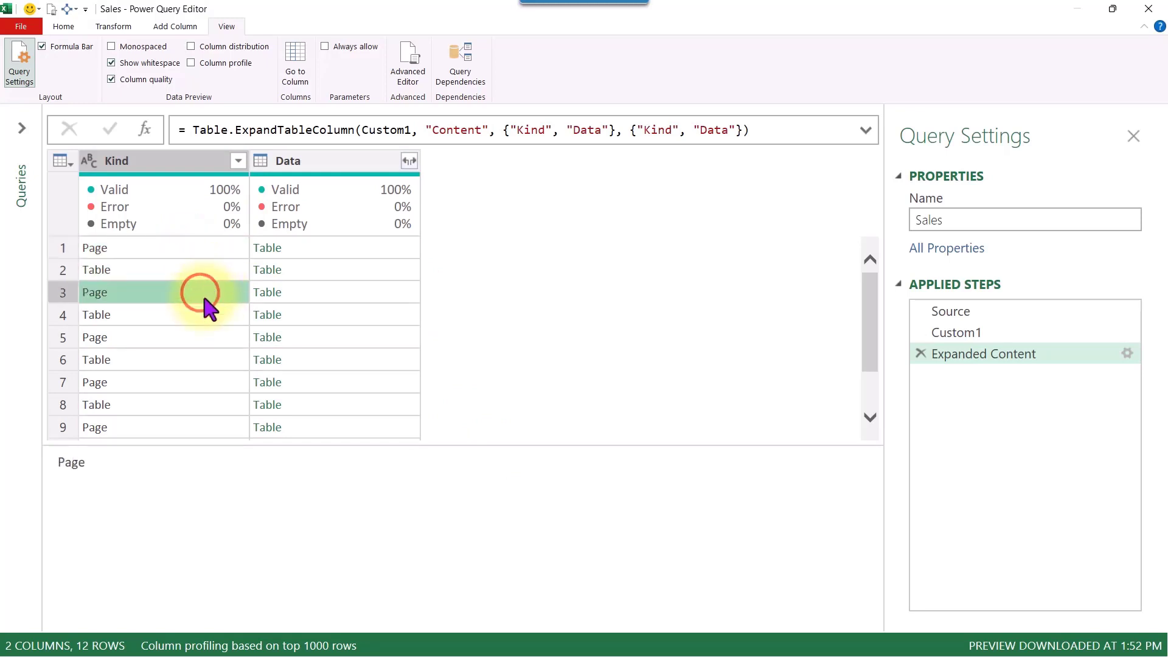
{"action": "left_click", "coordinate": [201, 269]}
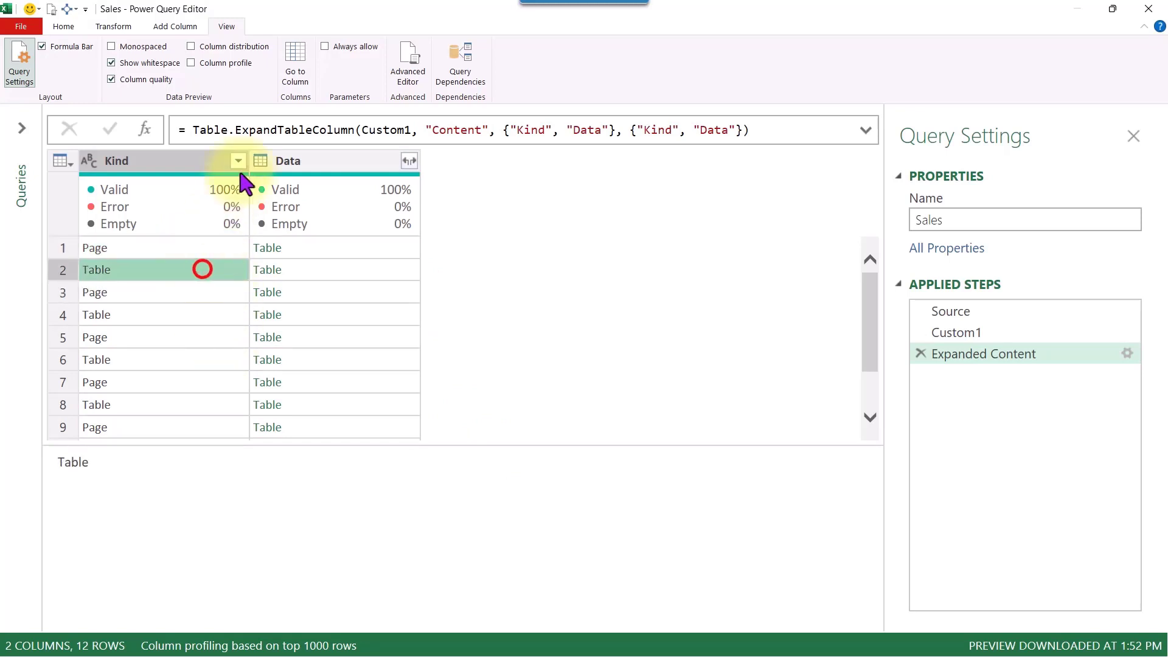
{"action": "left_click", "coordinate": [238, 160]}
{"action": "left_click", "coordinate": [281, 386]}
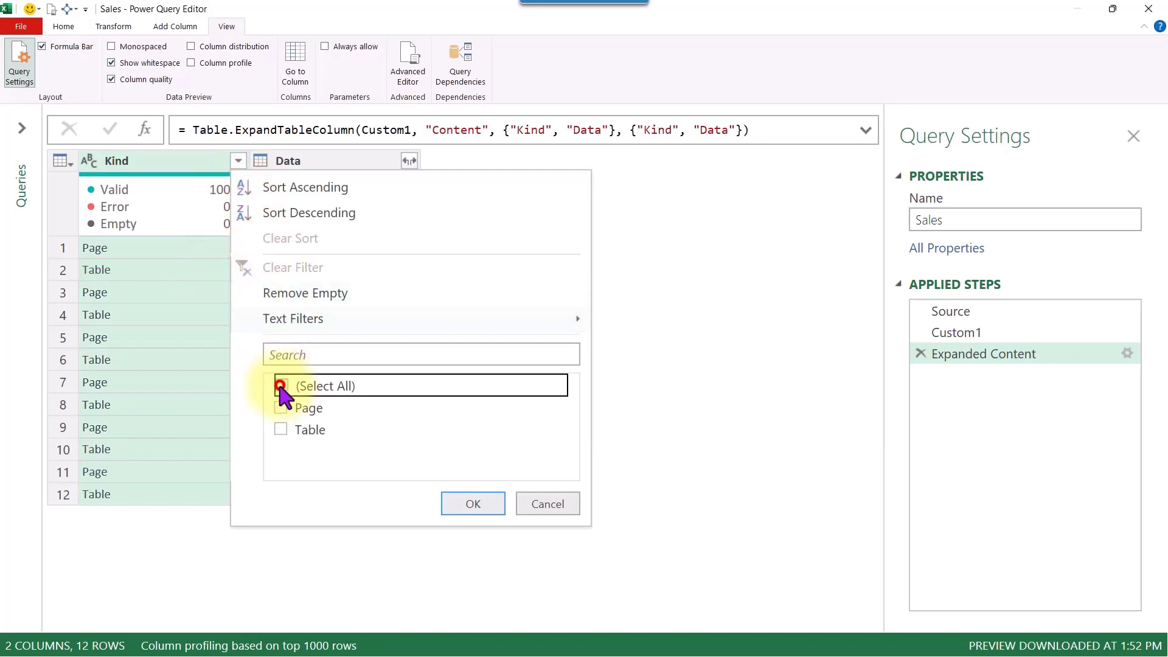
{"action": "left_click", "coordinate": [281, 427]}
{"action": "left_click", "coordinate": [450, 504]}
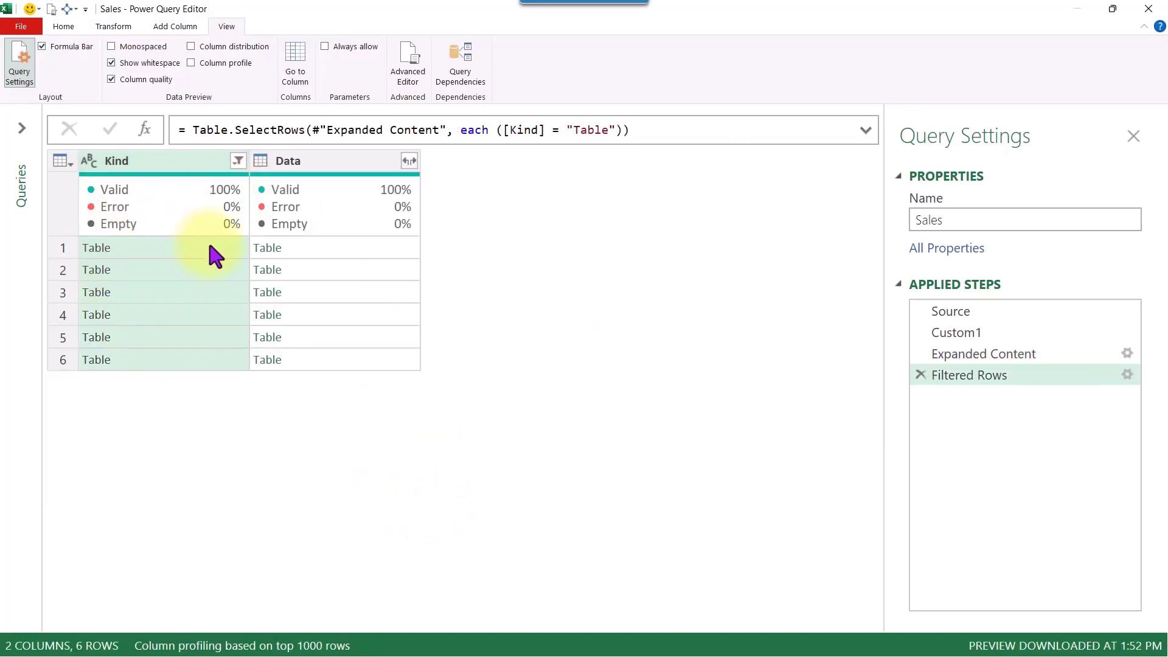
Examine the filtered Kind values and preview the nested table in each Data row to compare their column layouts
{"action": "left_click", "coordinate": [229, 247]}
{"action": "left_click", "coordinate": [221, 269]}
{"action": "left_click", "coordinate": [221, 298]}
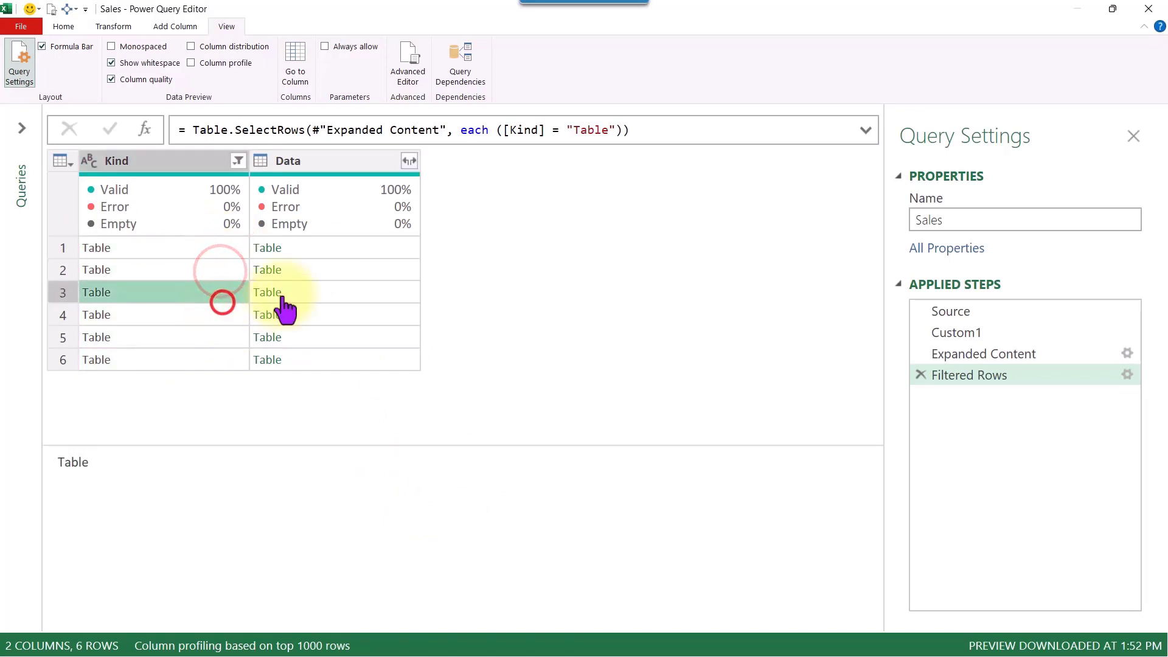
{"action": "left_click", "coordinate": [355, 247]}
{"action": "left_click", "coordinate": [369, 270]}
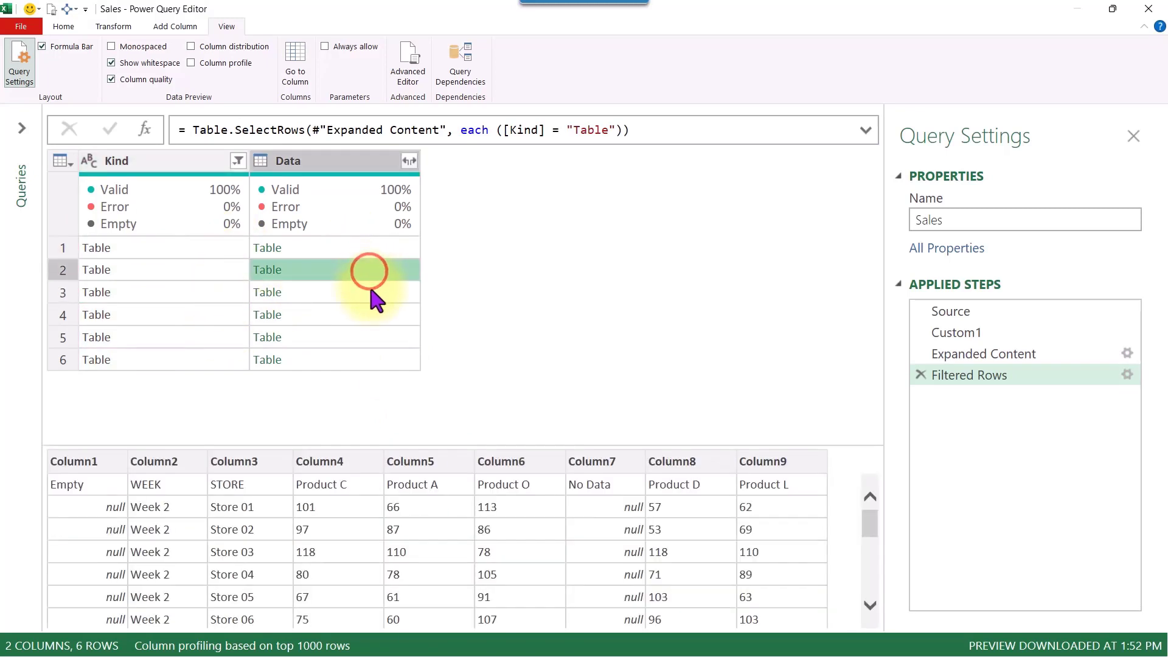
{"action": "left_click", "coordinate": [371, 291]}
{"action": "left_click", "coordinate": [372, 316]}
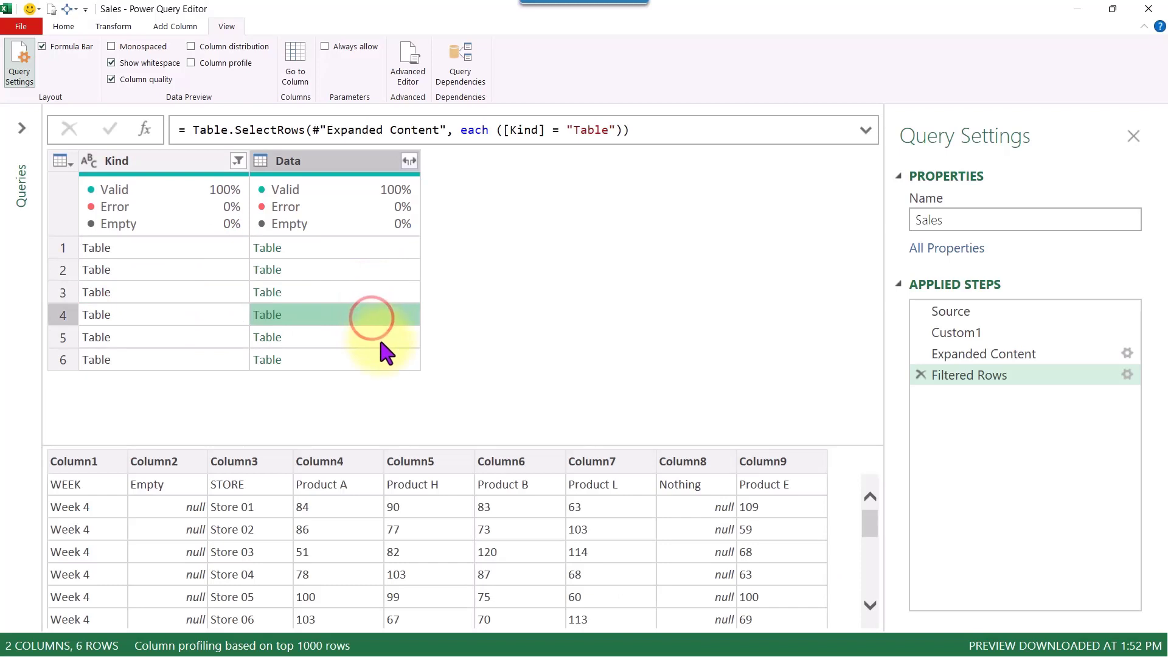
{"action": "left_click", "coordinate": [380, 339]}
{"action": "left_click", "coordinate": [382, 359]}
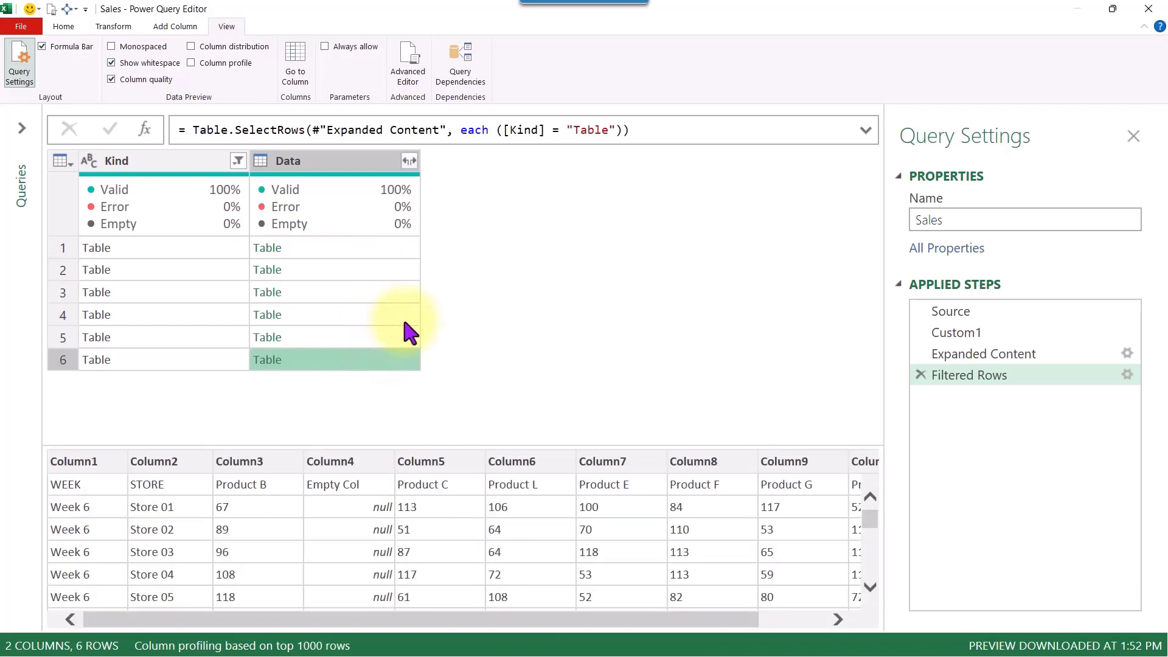
{"action": "left_click", "coordinate": [395, 332]}
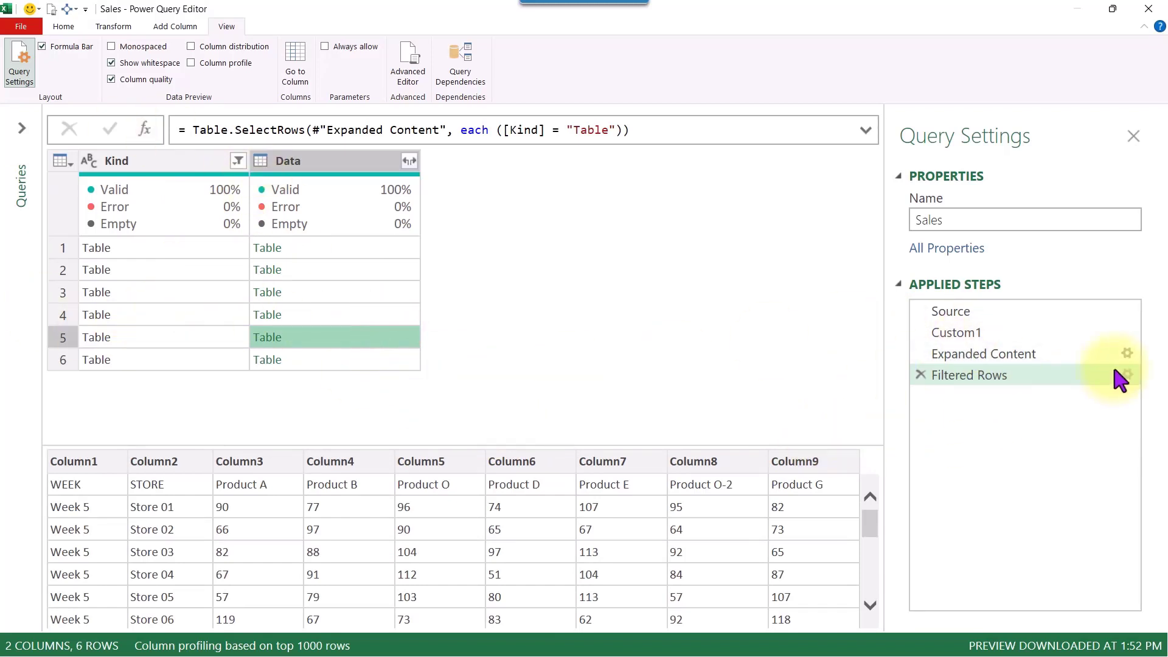
Review the results of the Expanded Content and Custom1 steps, and return to the Filtered Rows step
{"action": "left_click", "coordinate": [1018, 354]}
{"action": "left_click", "coordinate": [1018, 334]}
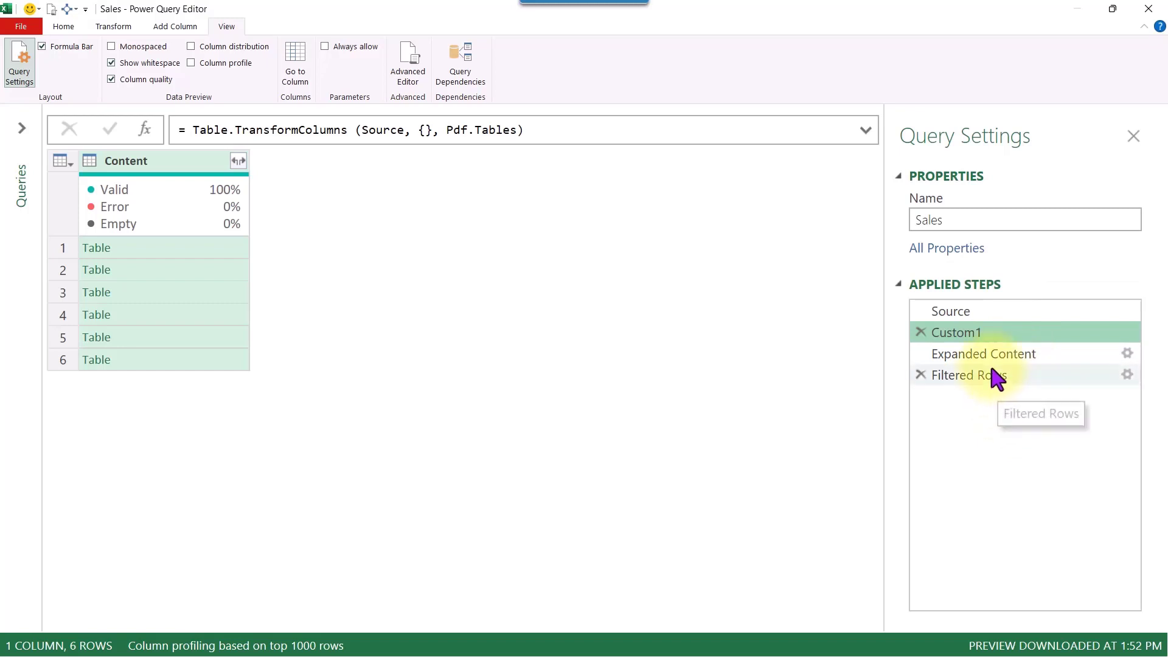
{"action": "left_click", "coordinate": [970, 375]}
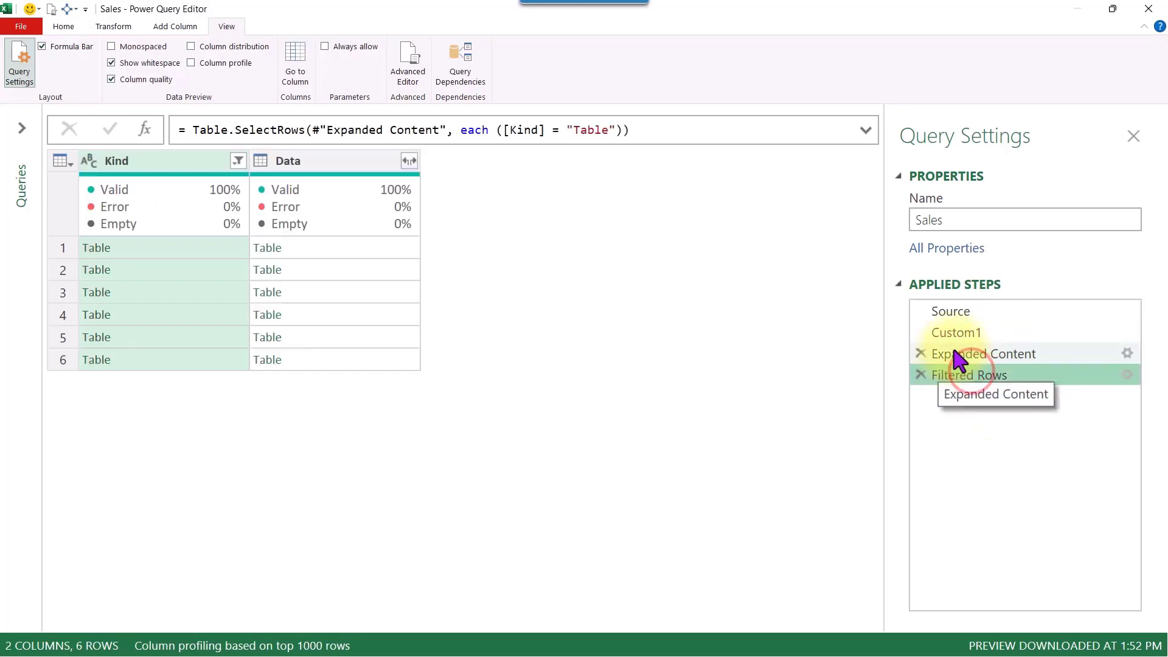
Delete the Filtered Rows and Expanded Content steps from the Sales query
{"action": "left_click", "coordinate": [957, 350]}
{"action": "left_click", "coordinate": [953, 375]}
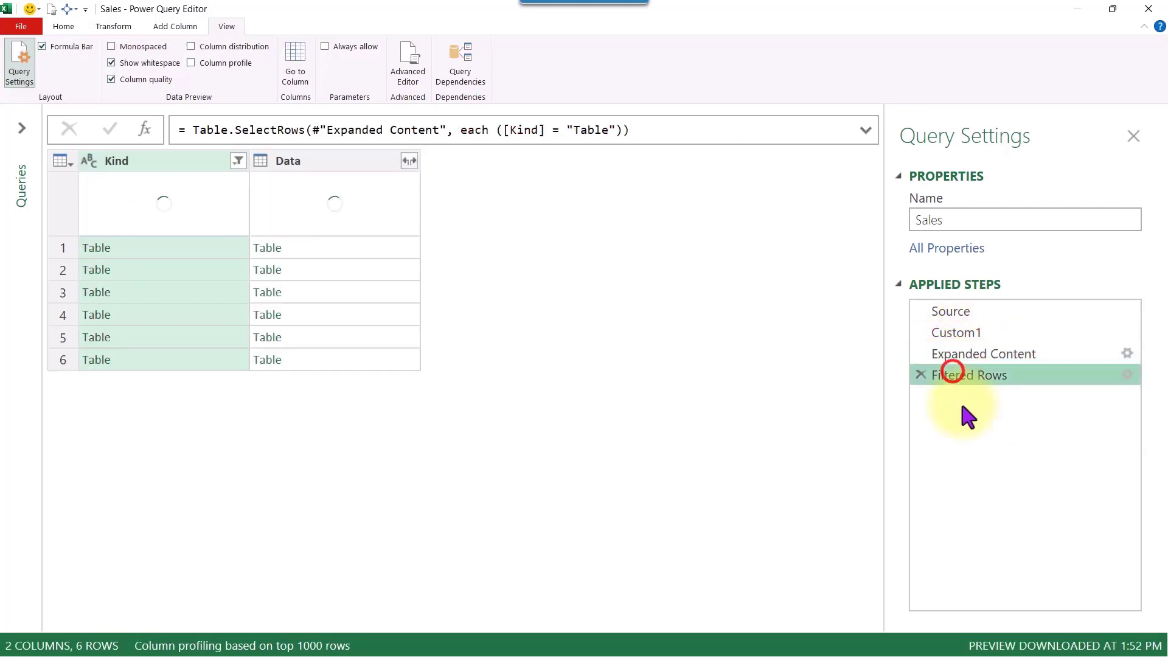
{"action": "left_click", "coordinate": [921, 377]}
{"action": "left_click", "coordinate": [922, 354]}
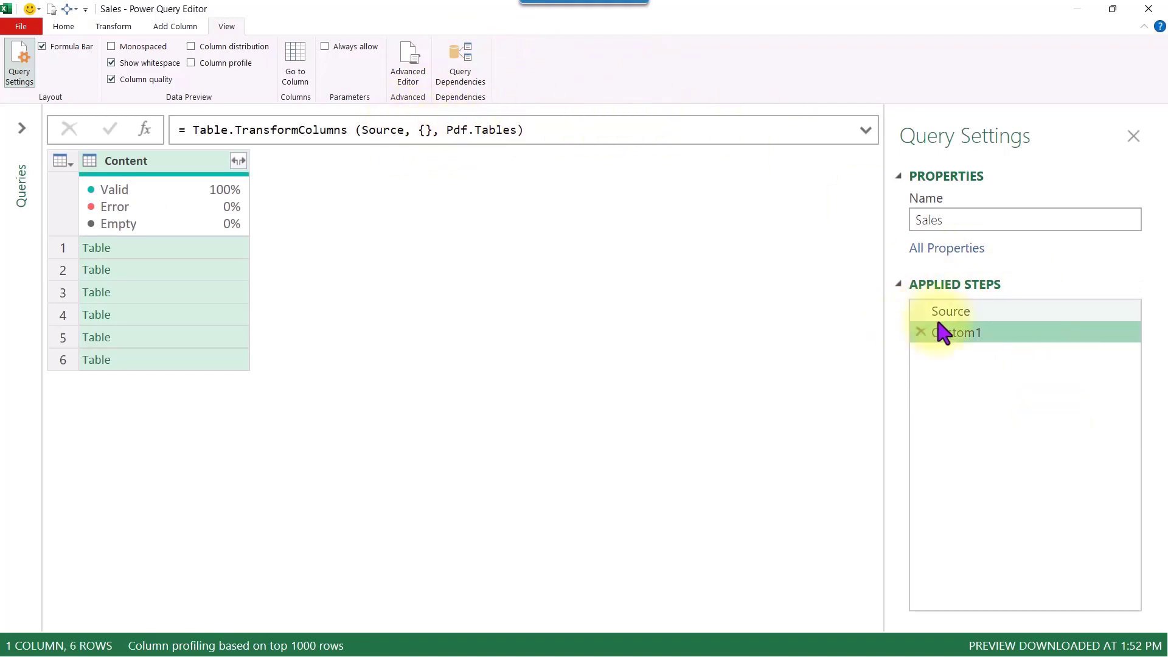
Rename the Custom1 step as Content
{"action": "key", "text": "F2"}
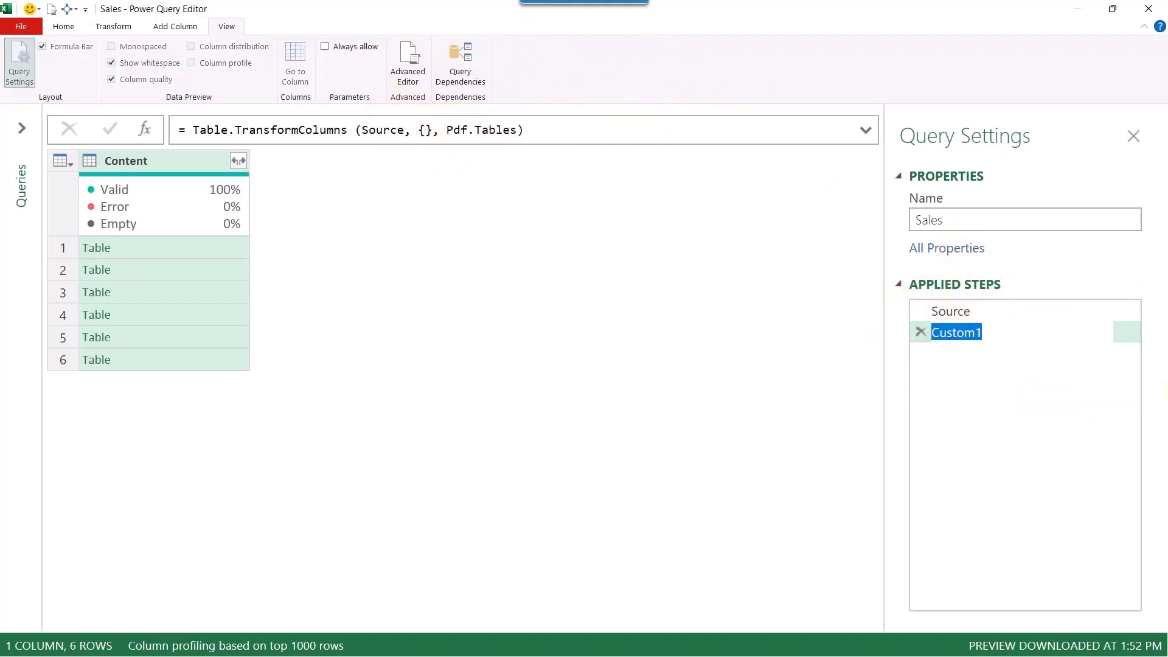
{"action": "type", "text": "ST"}
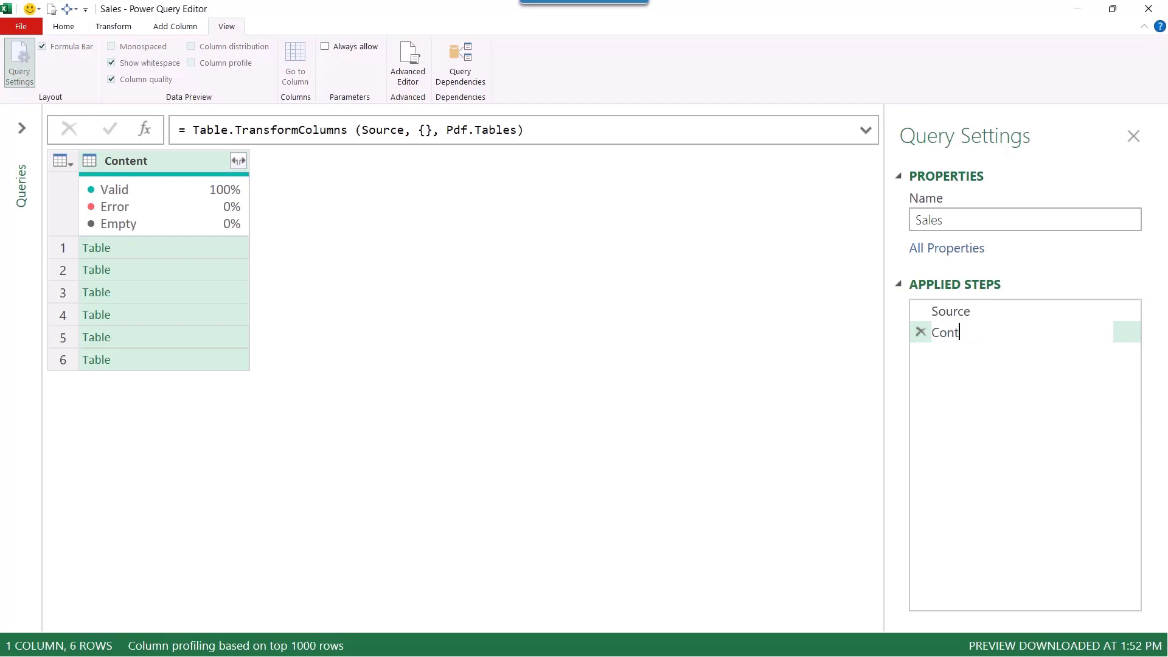
{"action": "key", "text": "Return"}
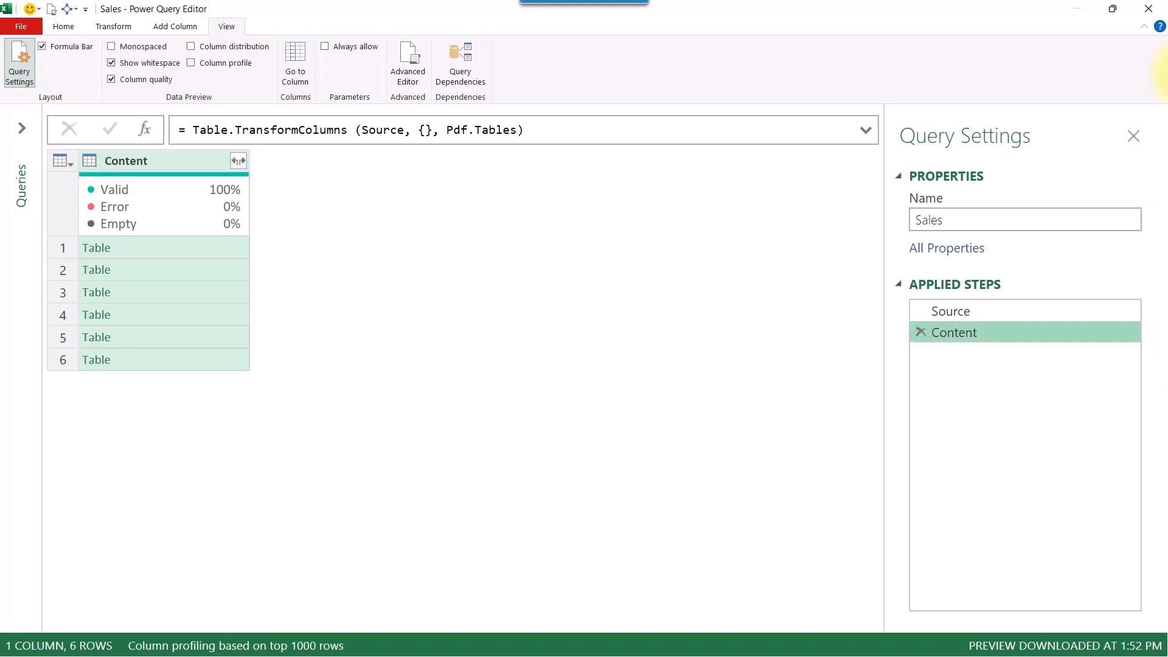
Expand the formula area and remove everything after "Source," from the Content step's Table.TransformColumns formula
{"action": "left_click", "coordinate": [865, 130]}
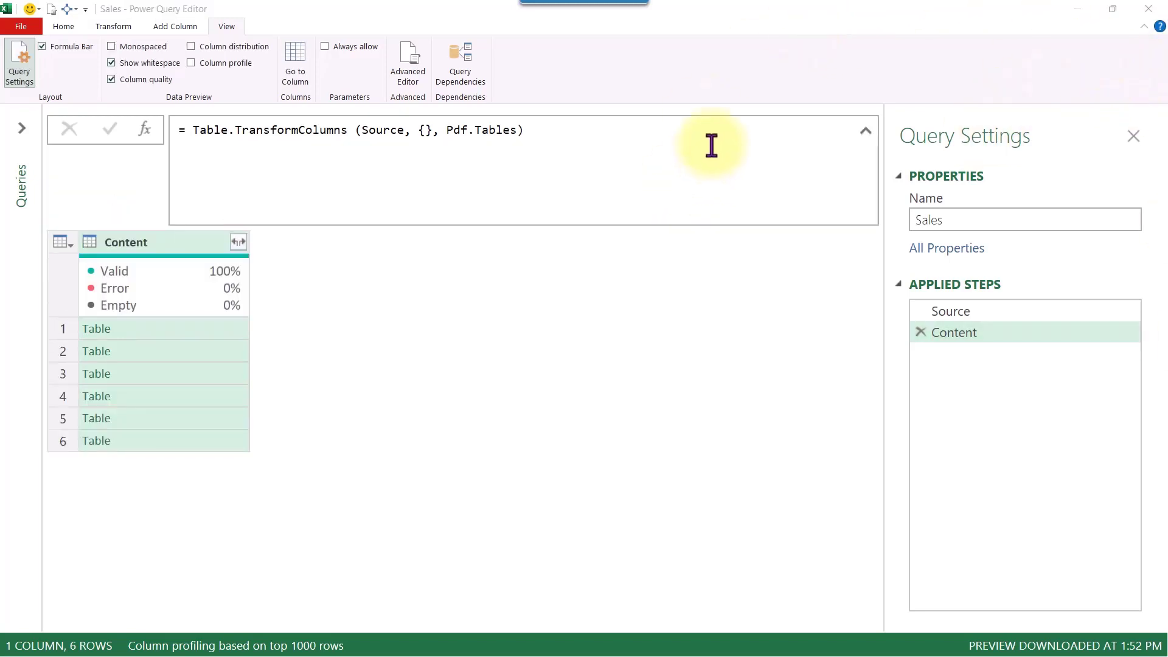
{"action": "left_click", "coordinate": [417, 130]}
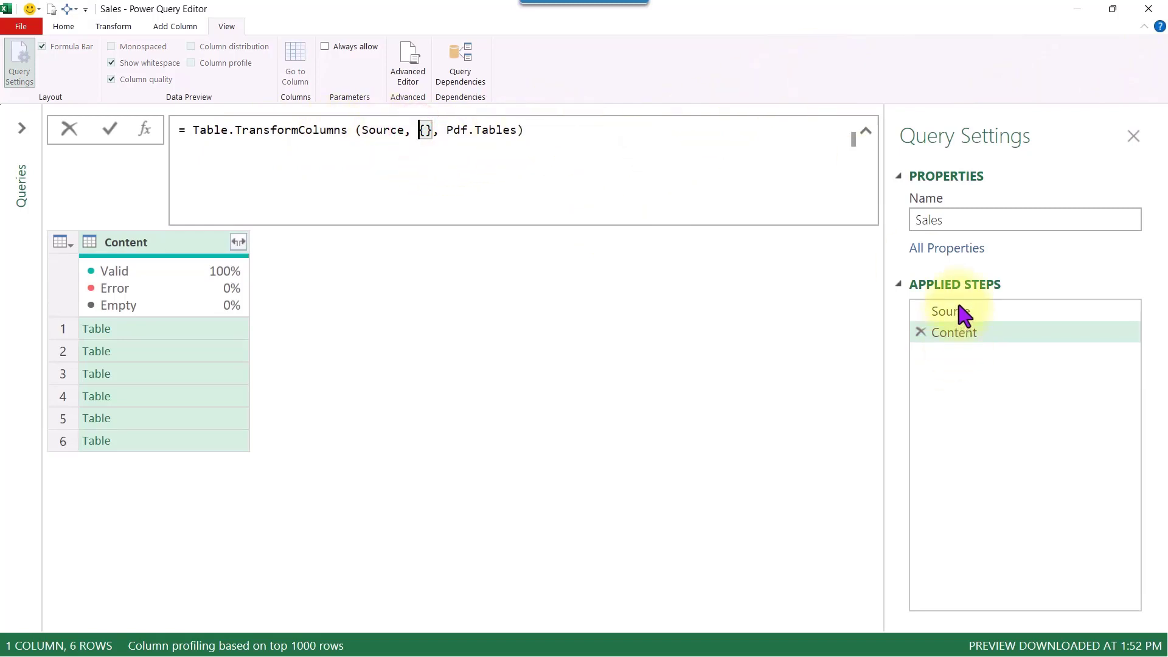
{"action": "key", "text": "Delete"}
{"action": "key", "text": "Delete"}
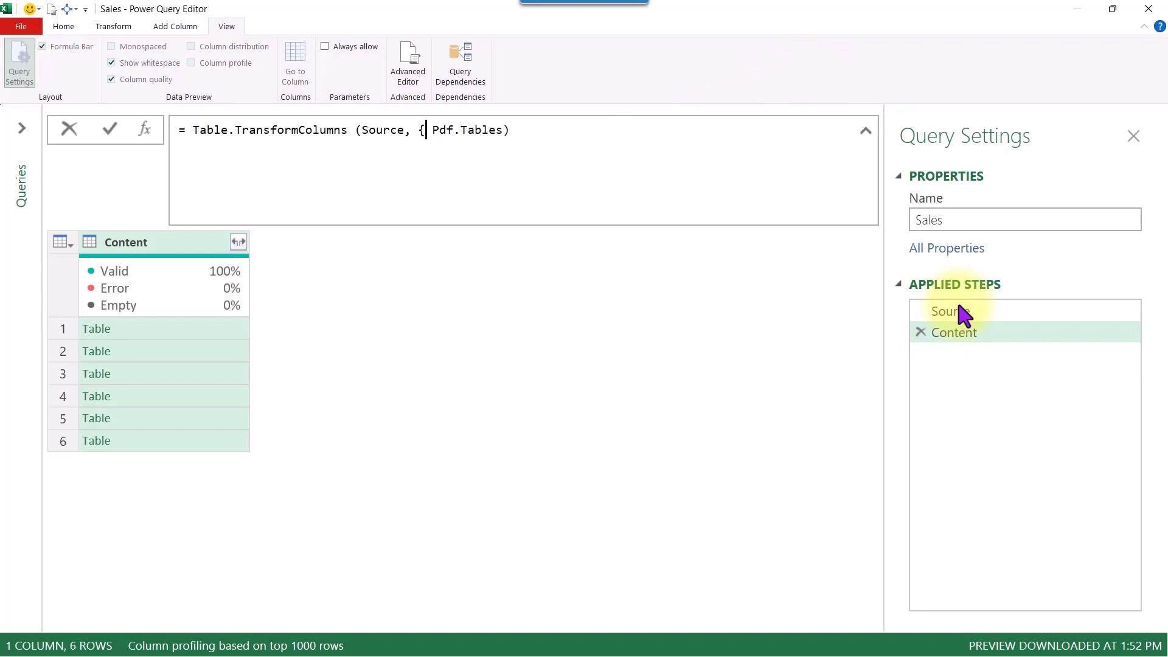
{"action": "key", "text": "shift+End"}
{"action": "key", "text": "ctrl+x"}
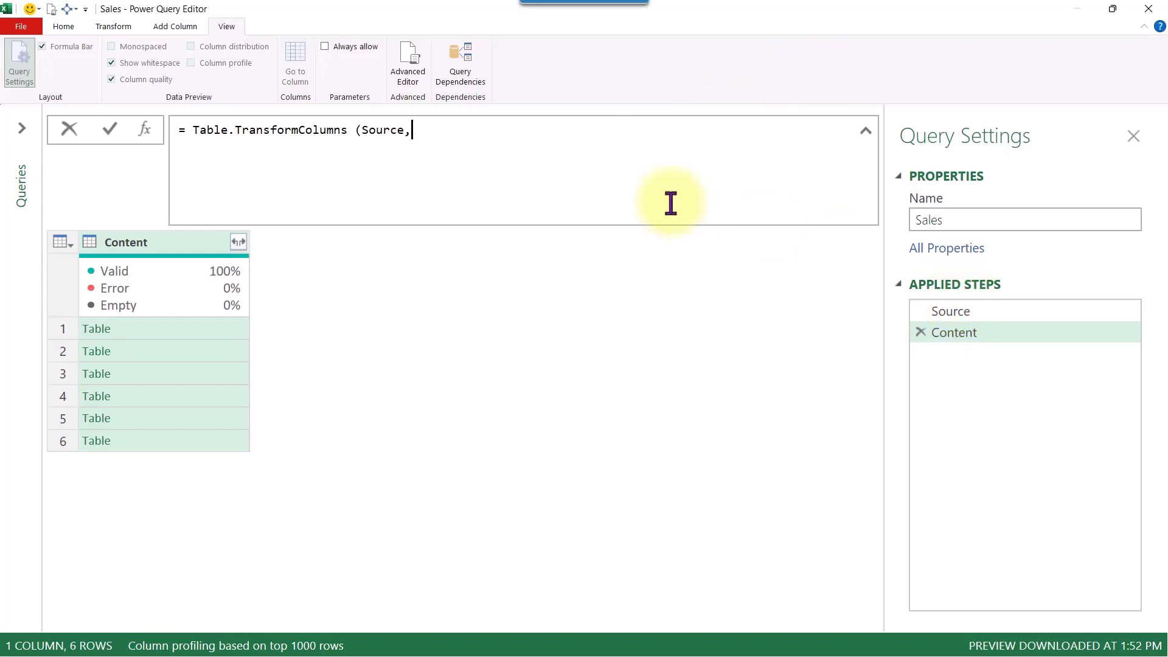
Begin the transformOperations list of Table.TransformColumns with {"Content", each inside the braces
{"action": "mouse_move", "coordinate": [312, 134]}
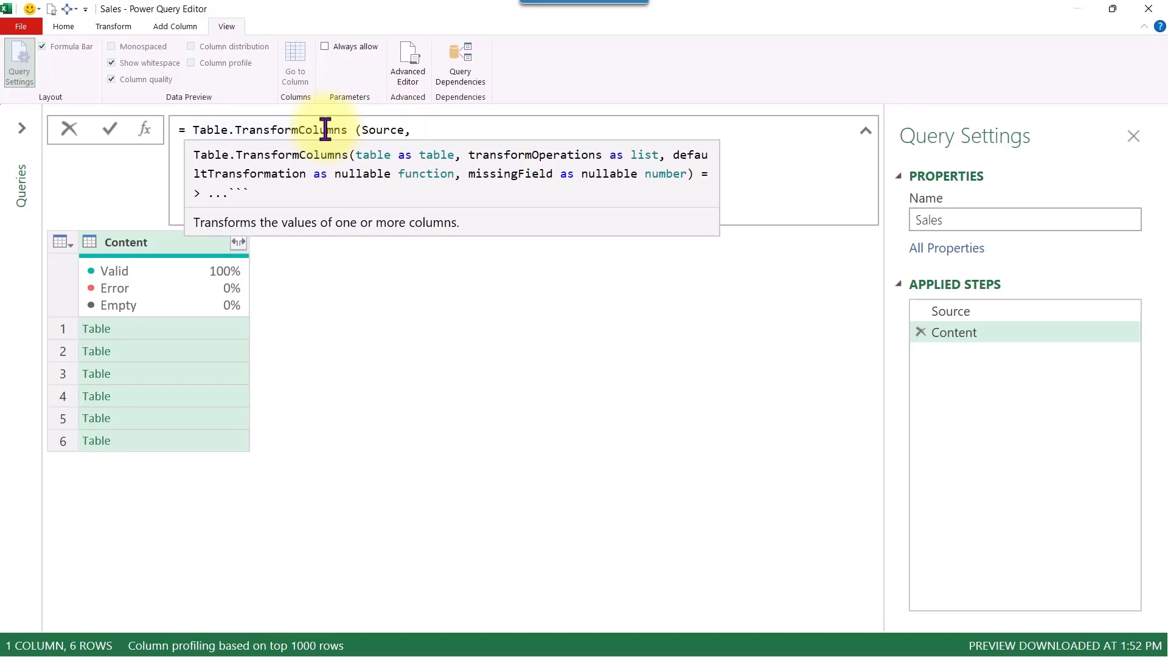
{"action": "type", "text": "{"}
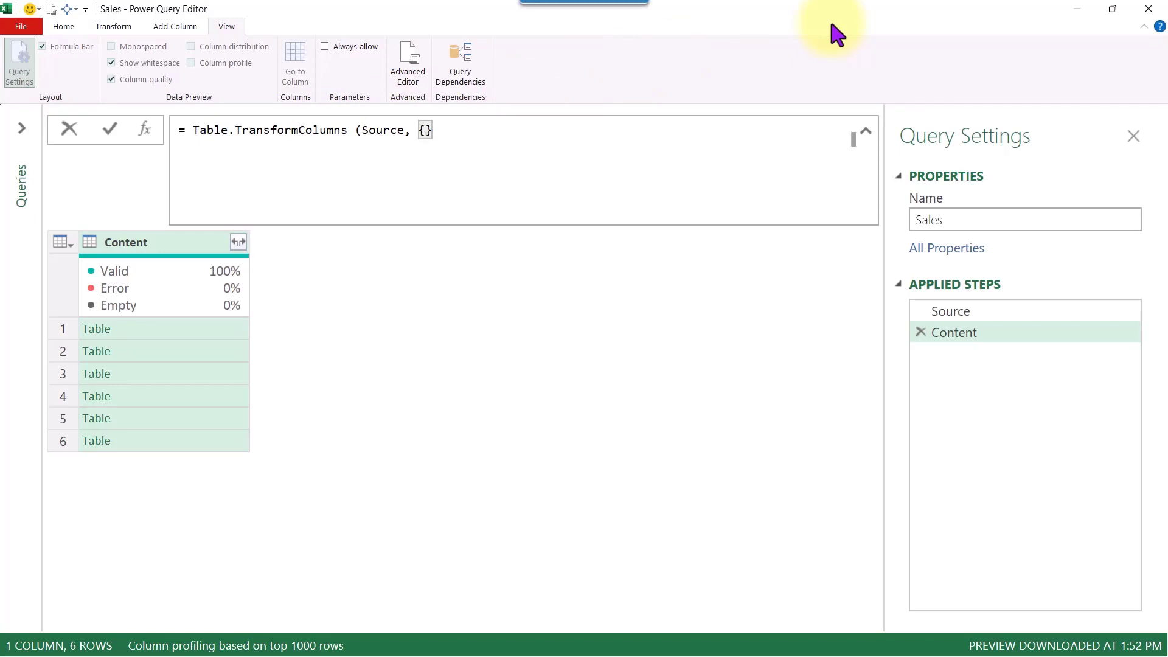
{"action": "type", "text": "\"Content\","}
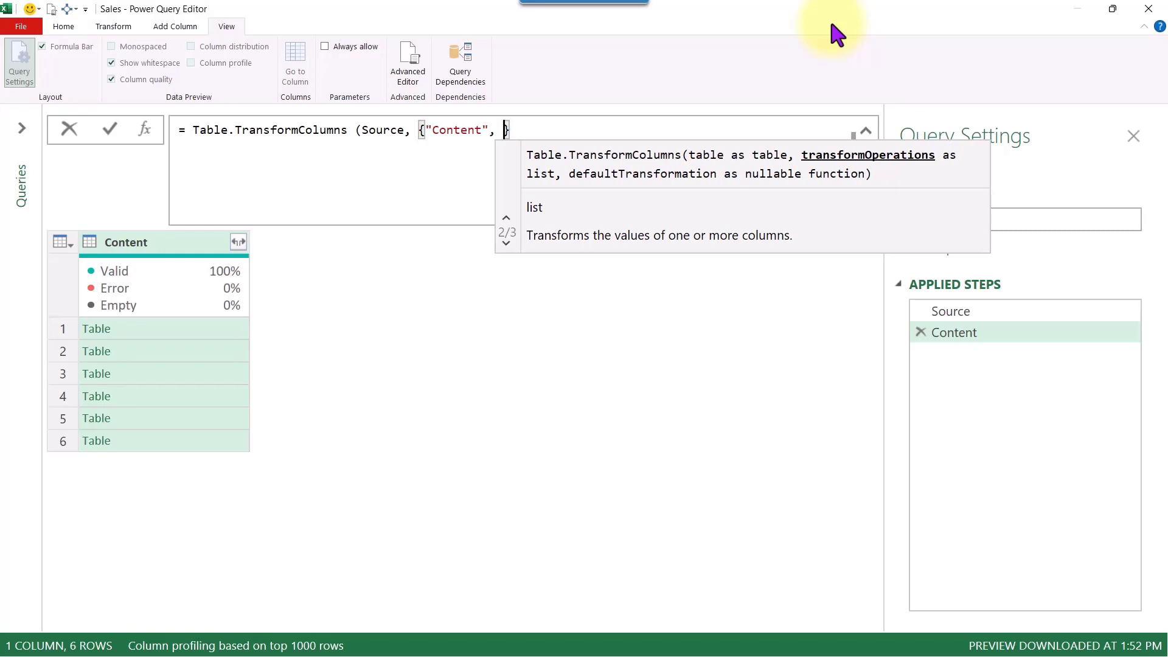
{"action": "type", "text": "eahc"}
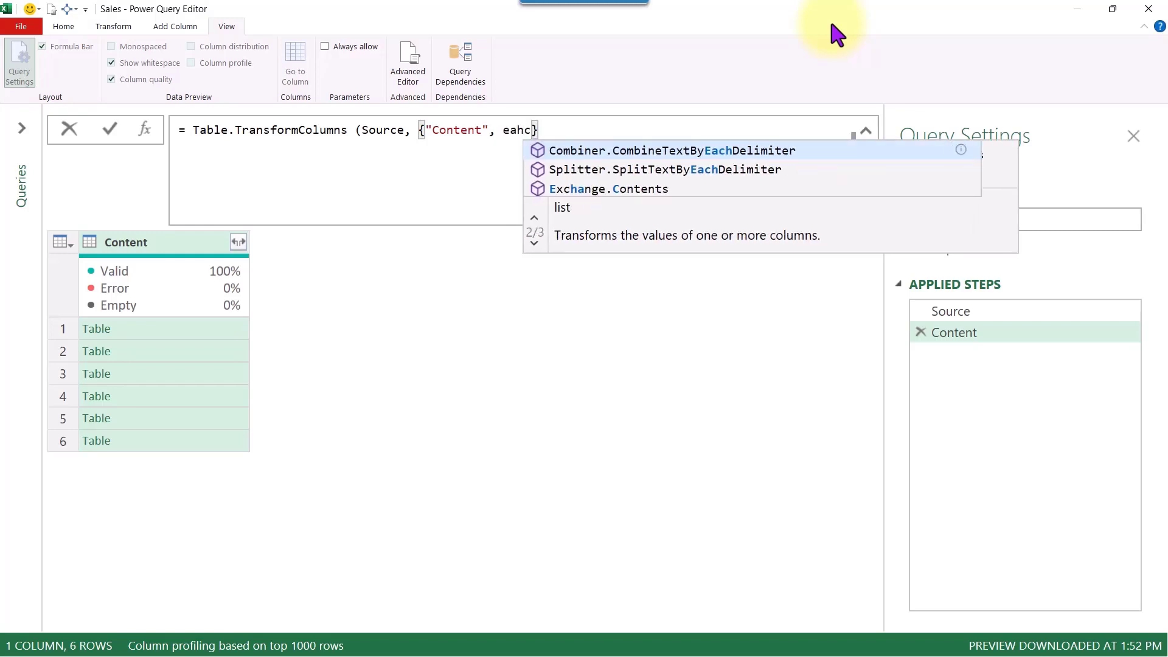
{"action": "key", "text": "BackSpace"}
{"action": "key", "text": "BackSpace"}
{"action": "type", "text": "ch"}
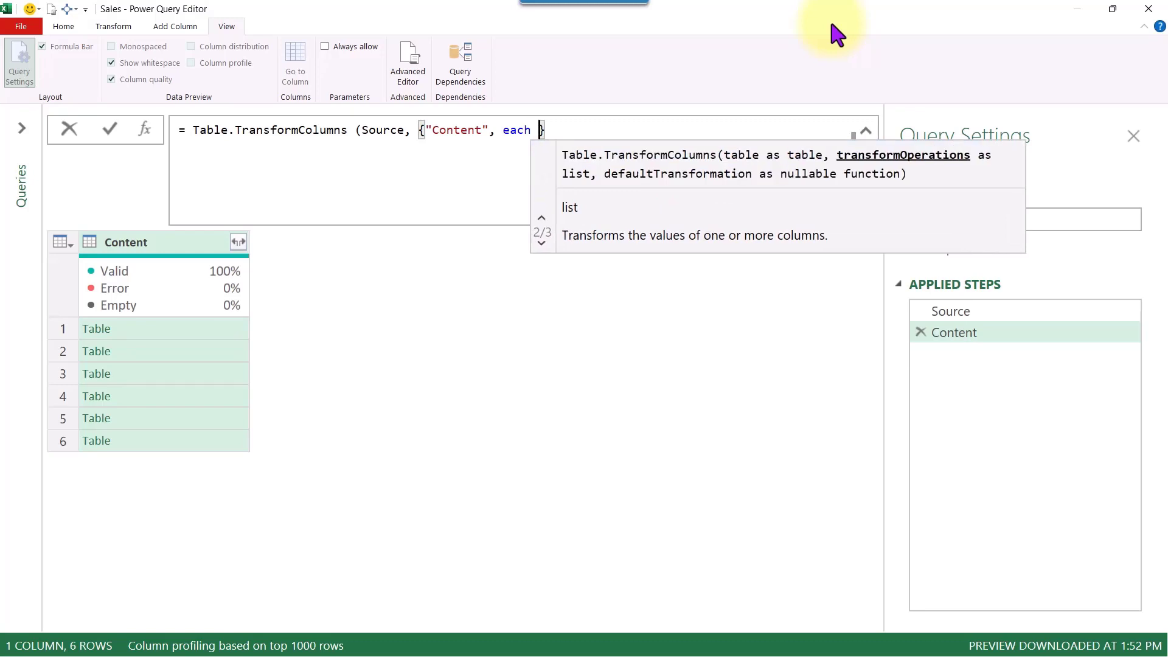
Put the list's closing brace on its own line and start a let expression on the line above it
{"action": "key", "text": "shift+Return"}
{"action": "key", "text": "shift+Return"}
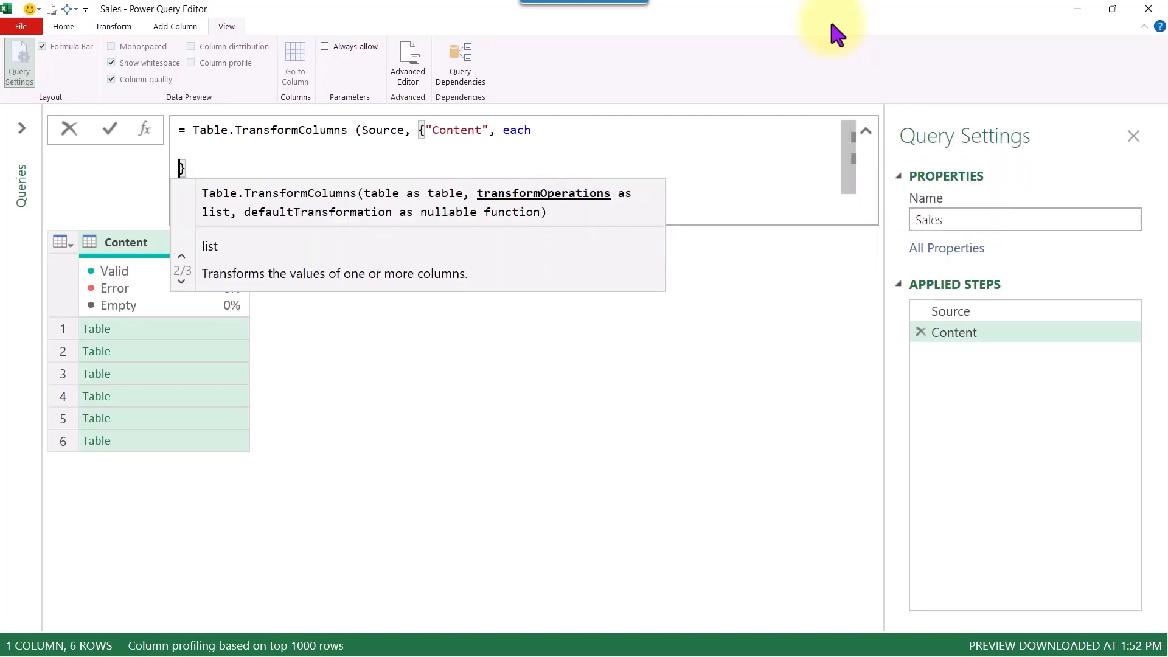
{"action": "key", "text": "Escape"}
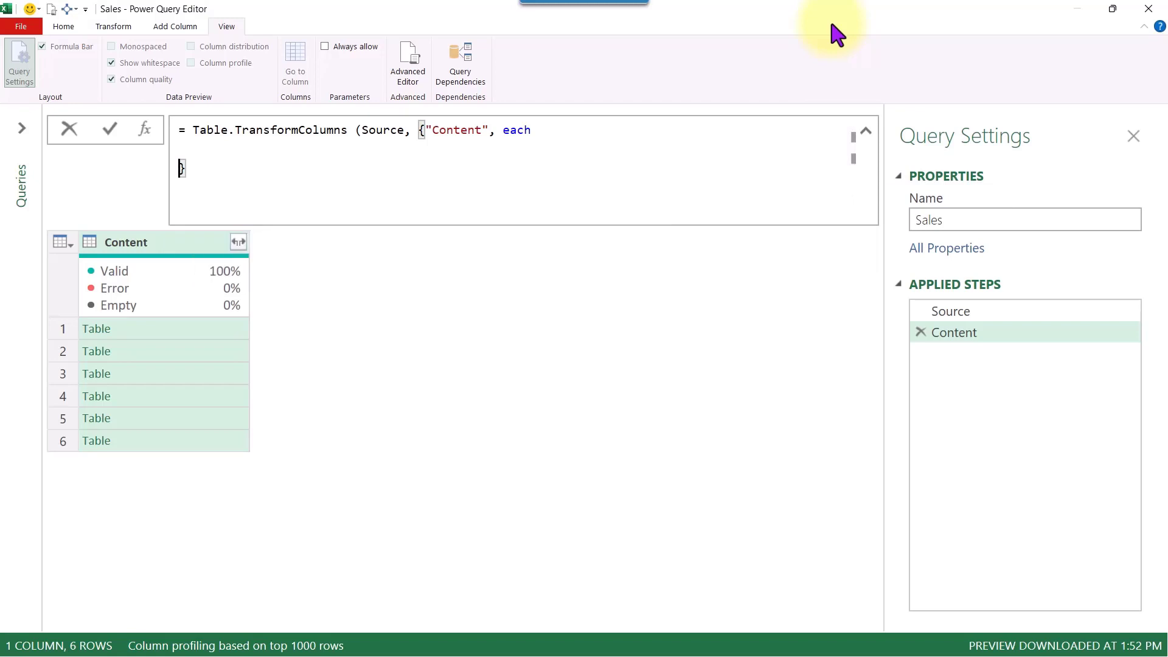
{"action": "left_click", "coordinate": [286, 149]}
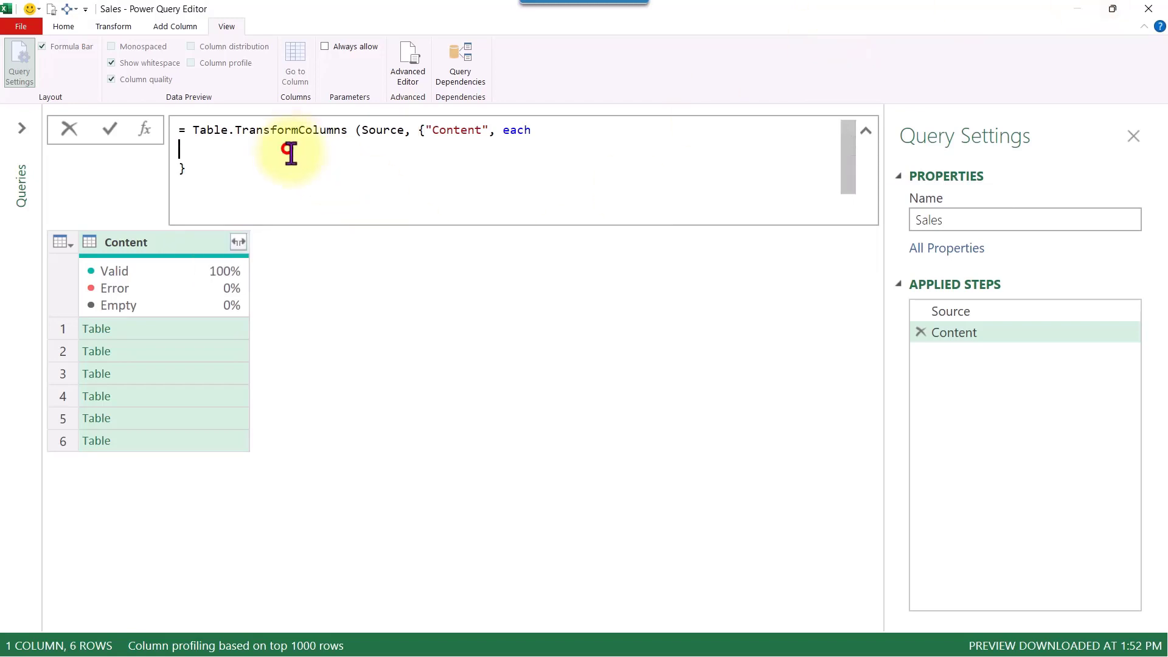
{"action": "type", "text": "let"}
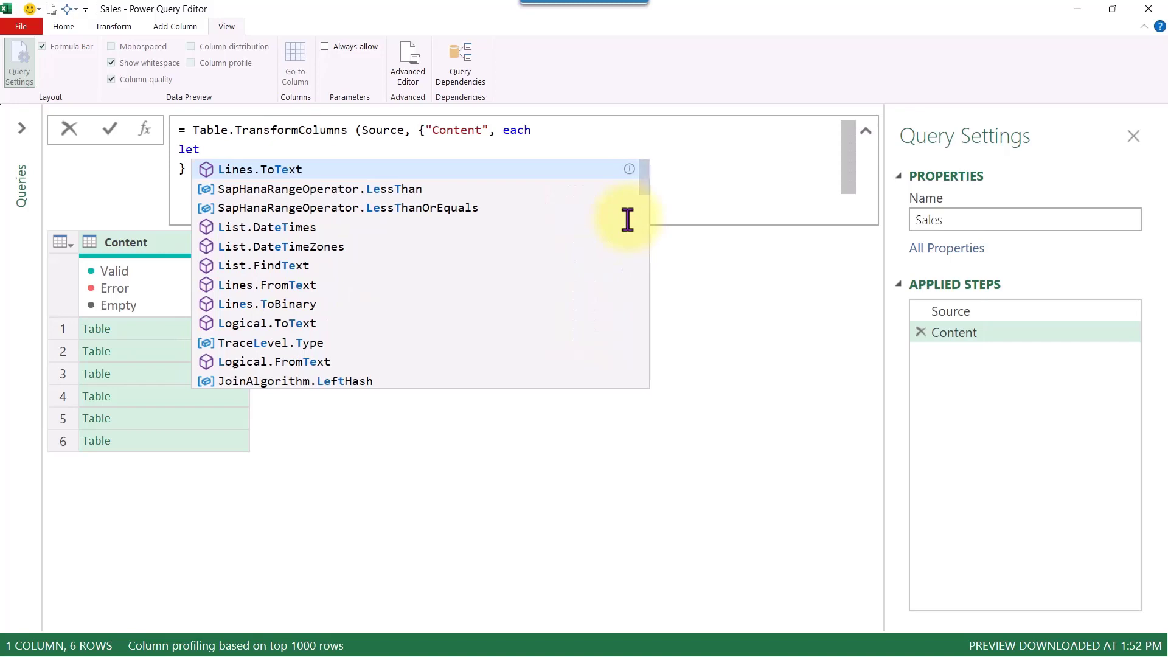
{"action": "key", "text": "Left"}
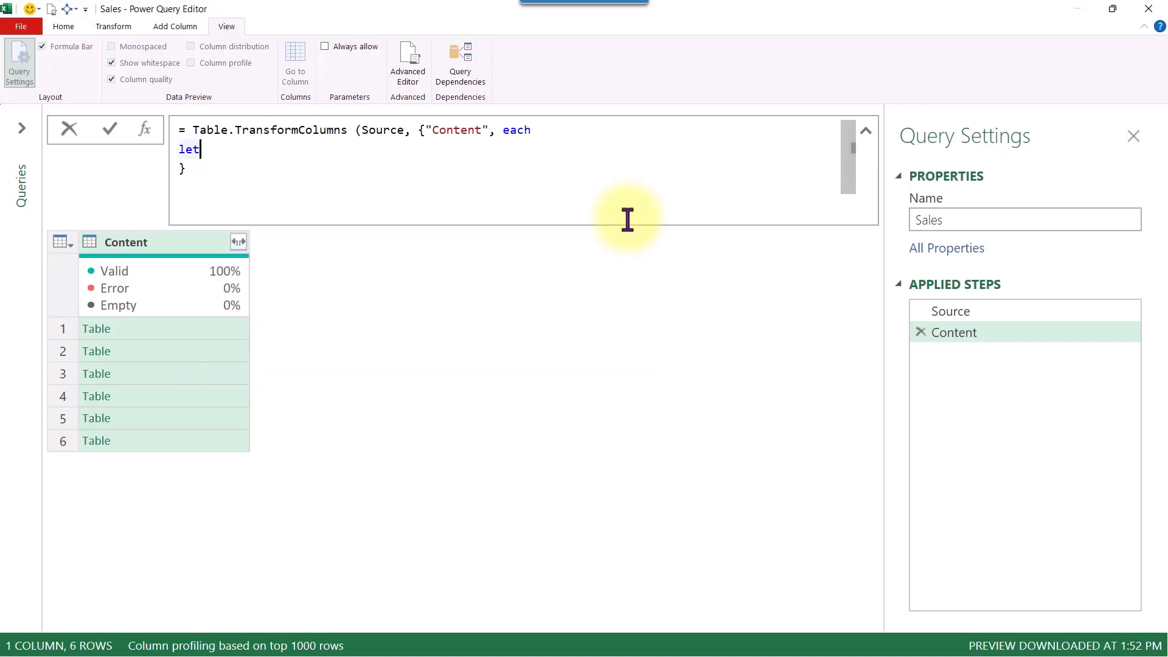
Define the first let variable as a = Pdf.Tables(_), on its own line and start a new line below it
{"action": "key", "text": "shift+Return"}
{"action": "type", "text": "a = pd"}
{"action": "key", "text": "Tab"}
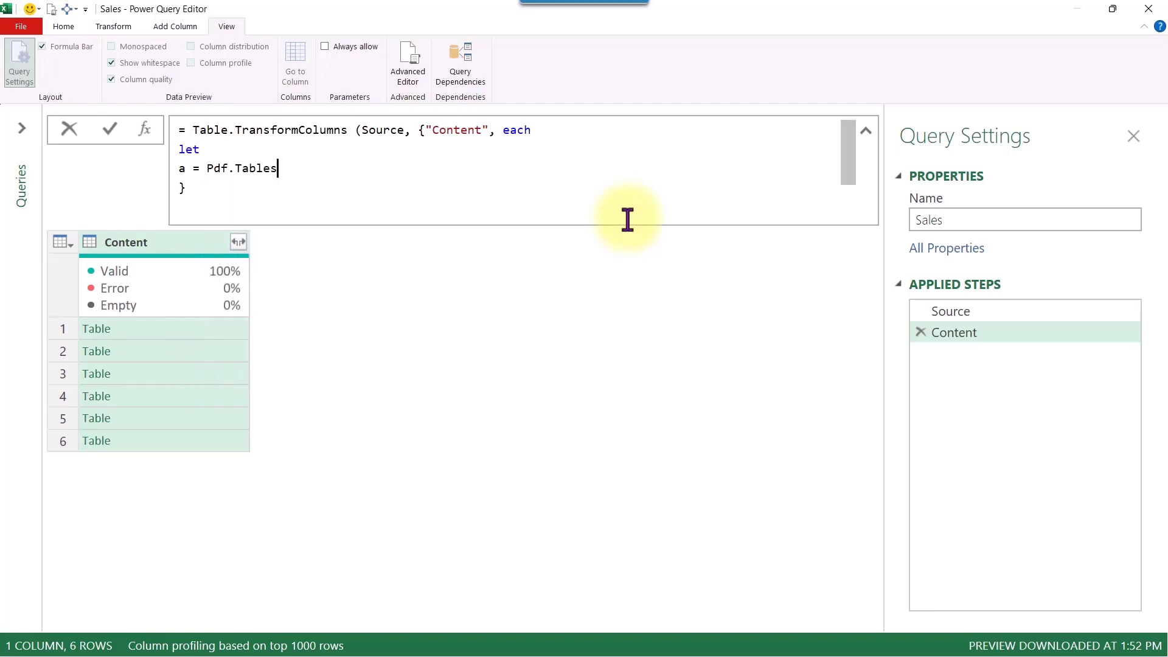
{"action": "type", "text": "("}
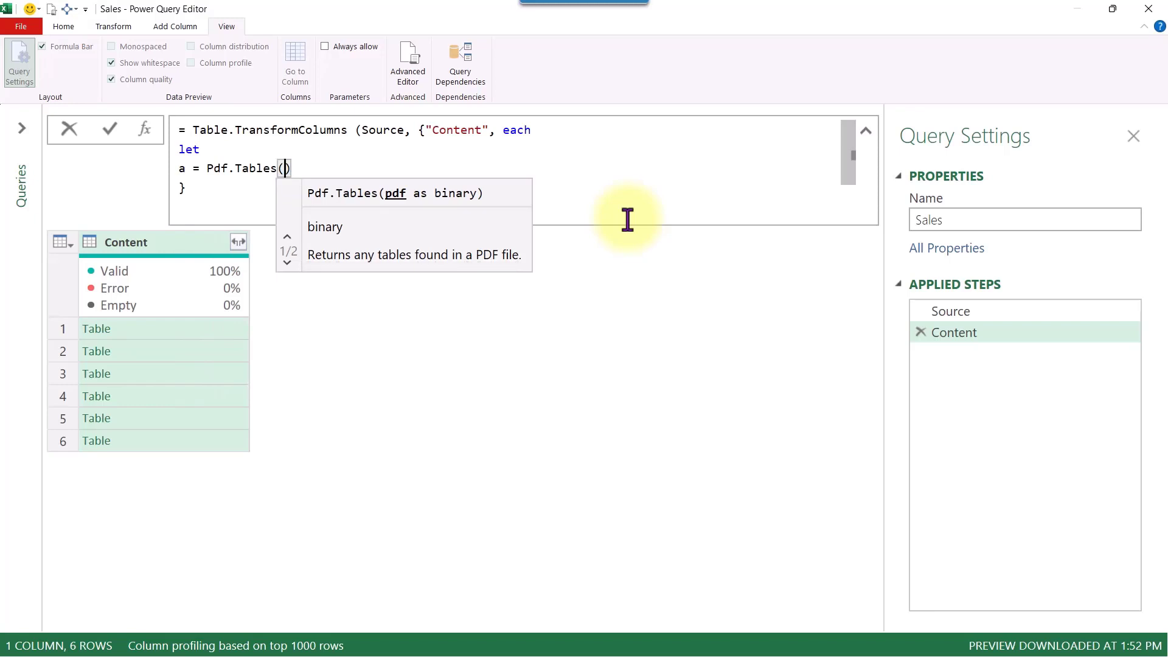
{"action": "type", "text": "_"}
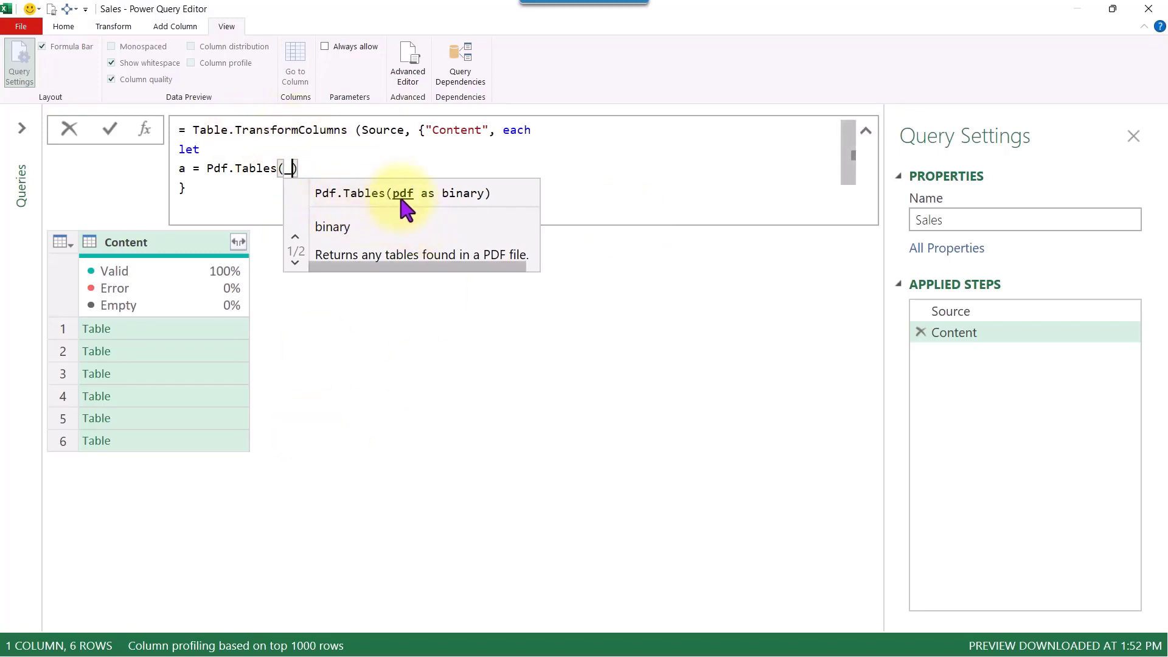
{"action": "left_click", "coordinate": [304, 167]}
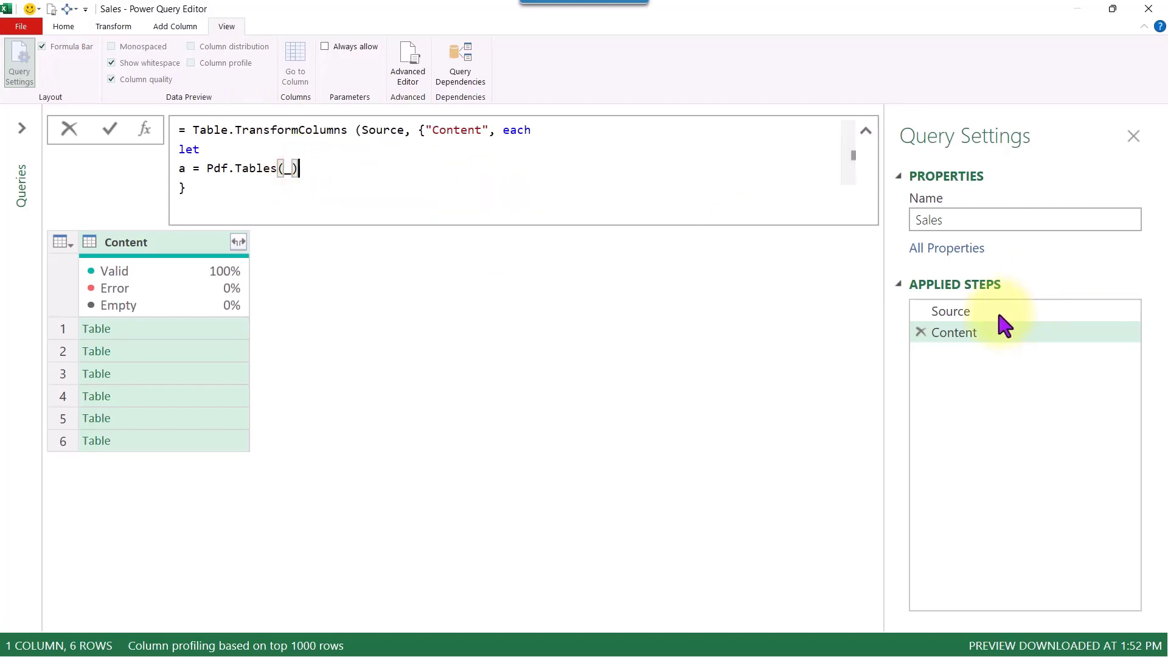
{"action": "type", "text": ","}
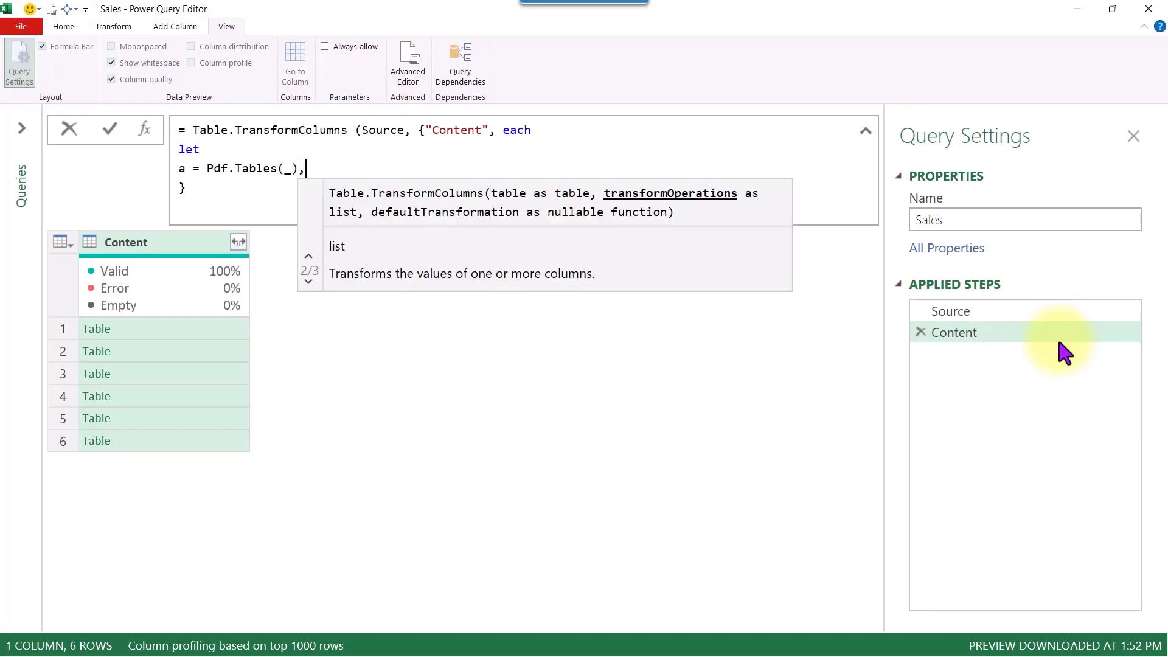
{"action": "key", "text": "shift+Return"}
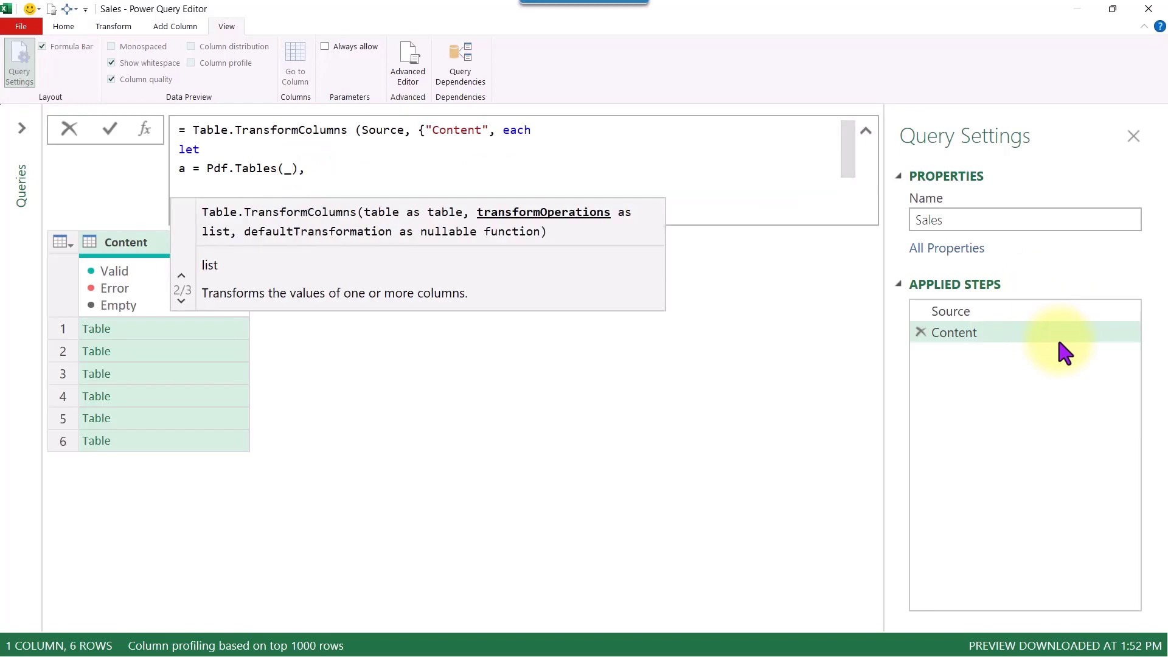
Start the second let variable b as Table.SelectRows with a as its table argument
{"action": "type", "text": "b"}
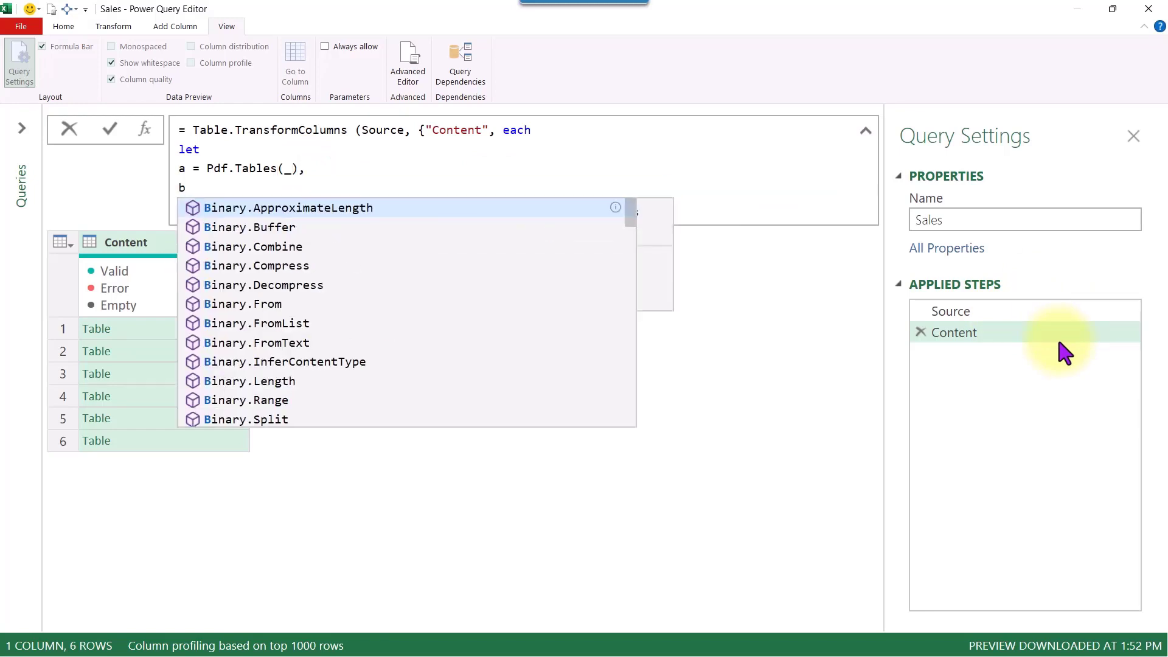
{"action": "type", "text": " ="}
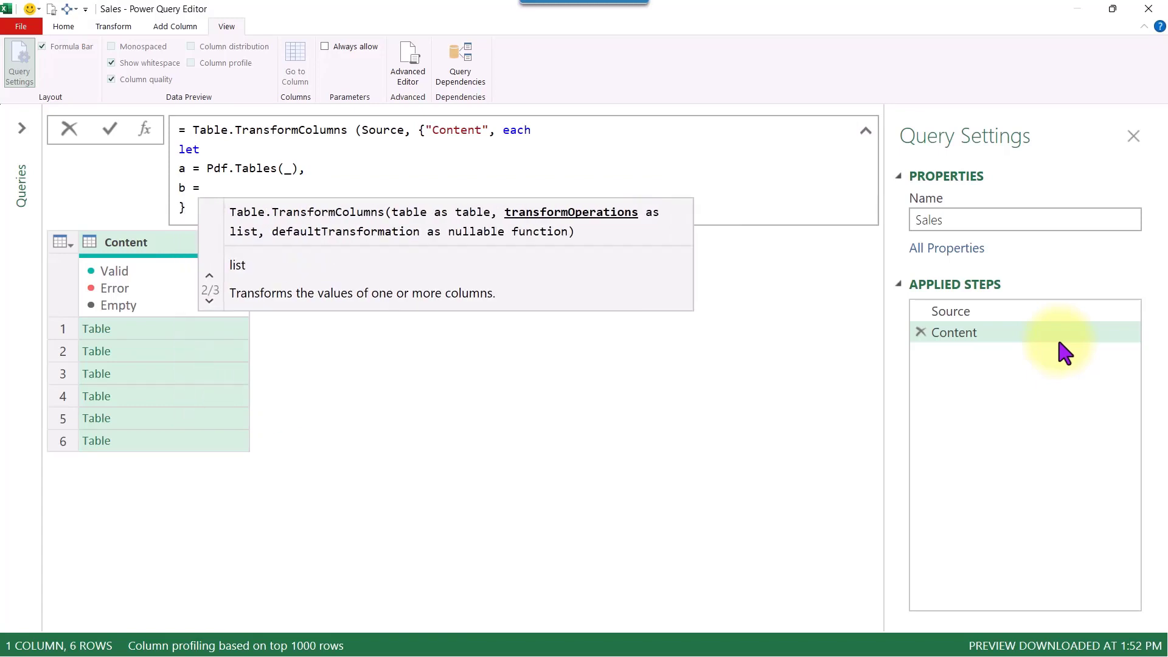
{"action": "type", "text": " taser"}
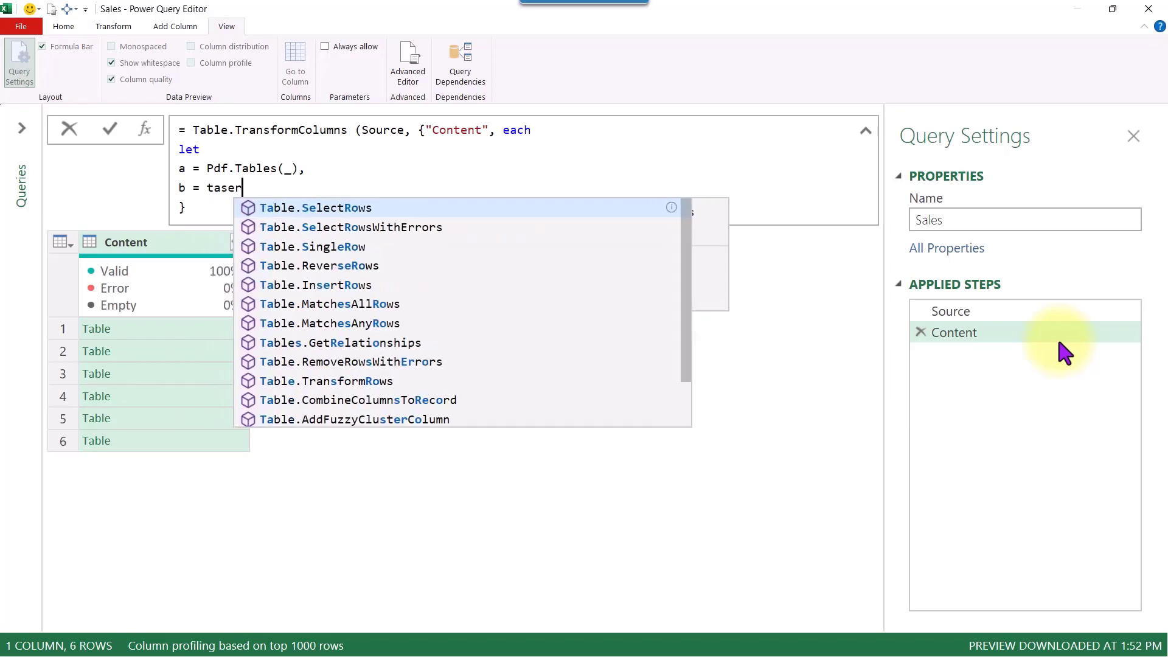
{"action": "key", "text": "Tab"}
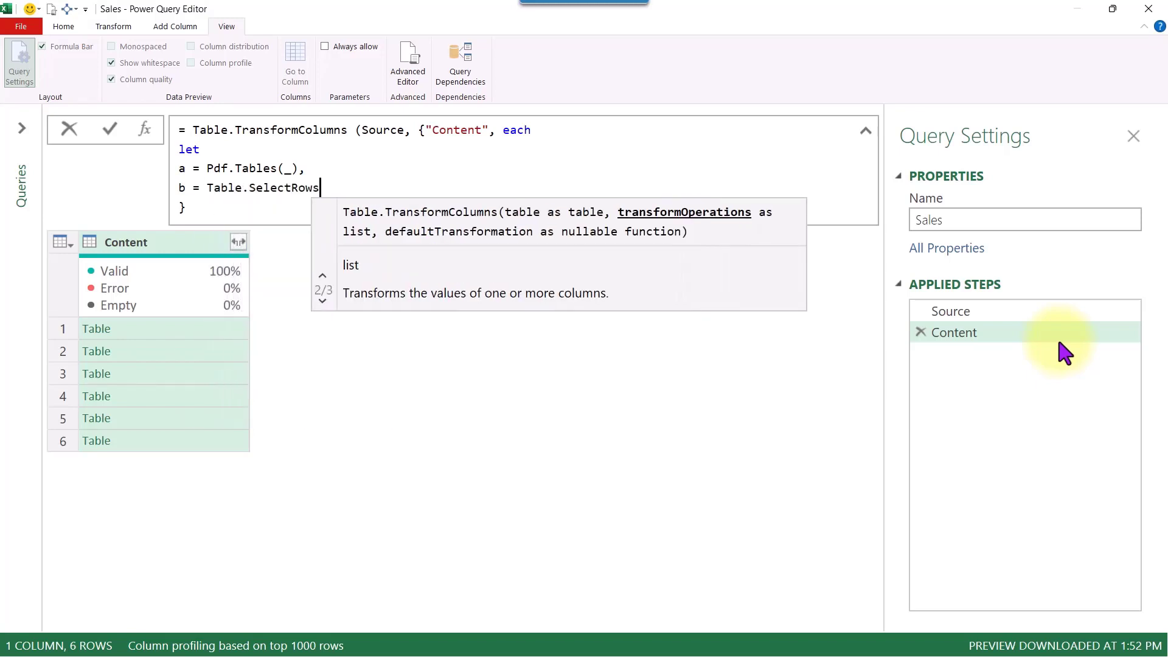
{"action": "type", "text": "("}
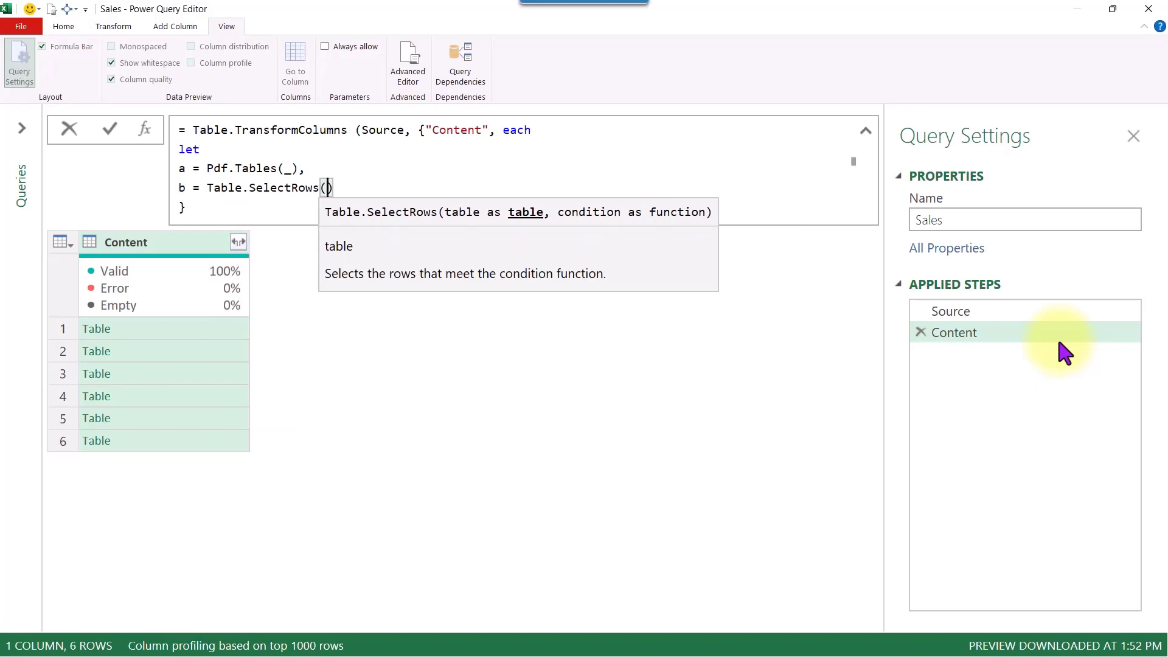
{"action": "type", "text": "a,"}
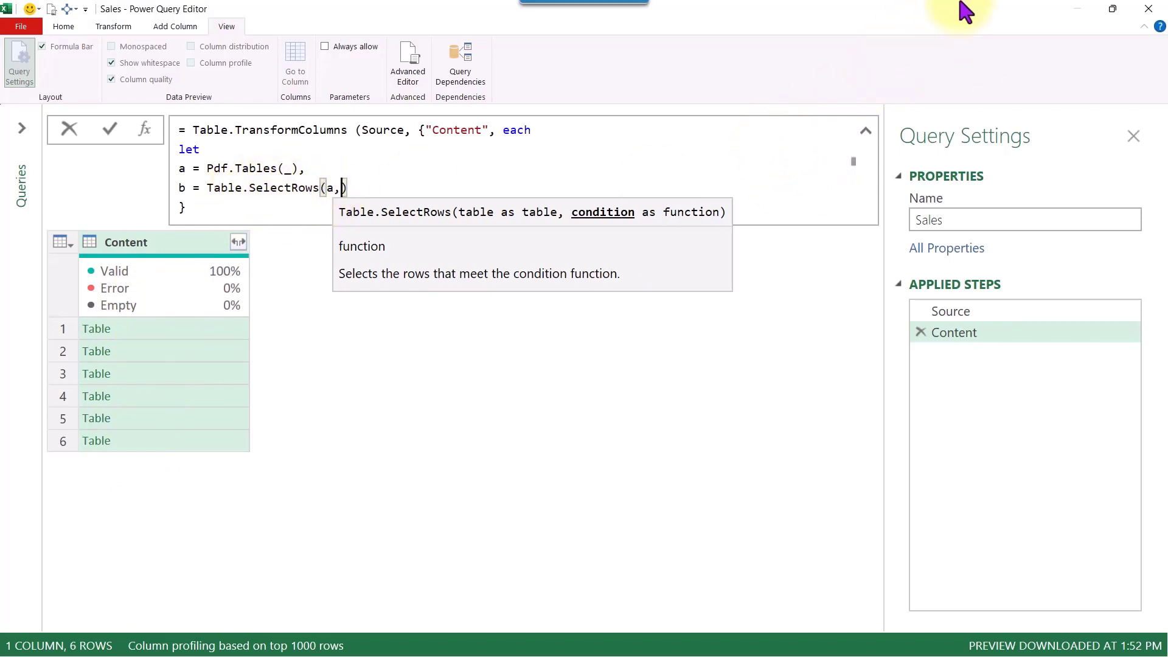
Start the condition of Table.SelectRows as each [Kind] after the table argument a
{"action": "type", "text": "[Kind"}
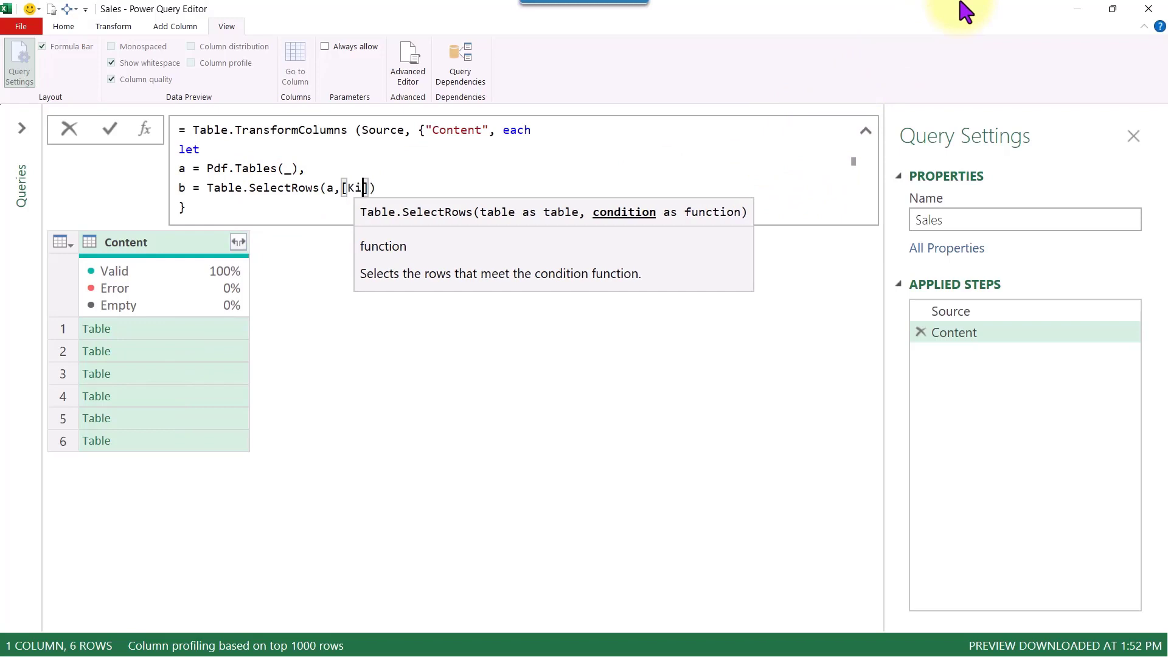
{"action": "key", "text": "Left"}
{"action": "key", "text": "Left"}
{"action": "key", "text": "Left"}
{"action": "key", "text": "Left"}
{"action": "key", "text": "Left"}
{"action": "key", "text": "Left"}
{"action": "type", "text": "each"}
{"action": "key", "text": "Right"}
{"action": "key", "text": "Right"}
{"action": "key", "text": "Right"}
{"action": "key", "text": "Right"}
{"action": "key", "text": "Right"}
{"action": "key", "text": "Right"}
{"action": "key", "text": "Right"}
{"action": "key", "text": "Left"}
{"action": "key", "text": "Left"}
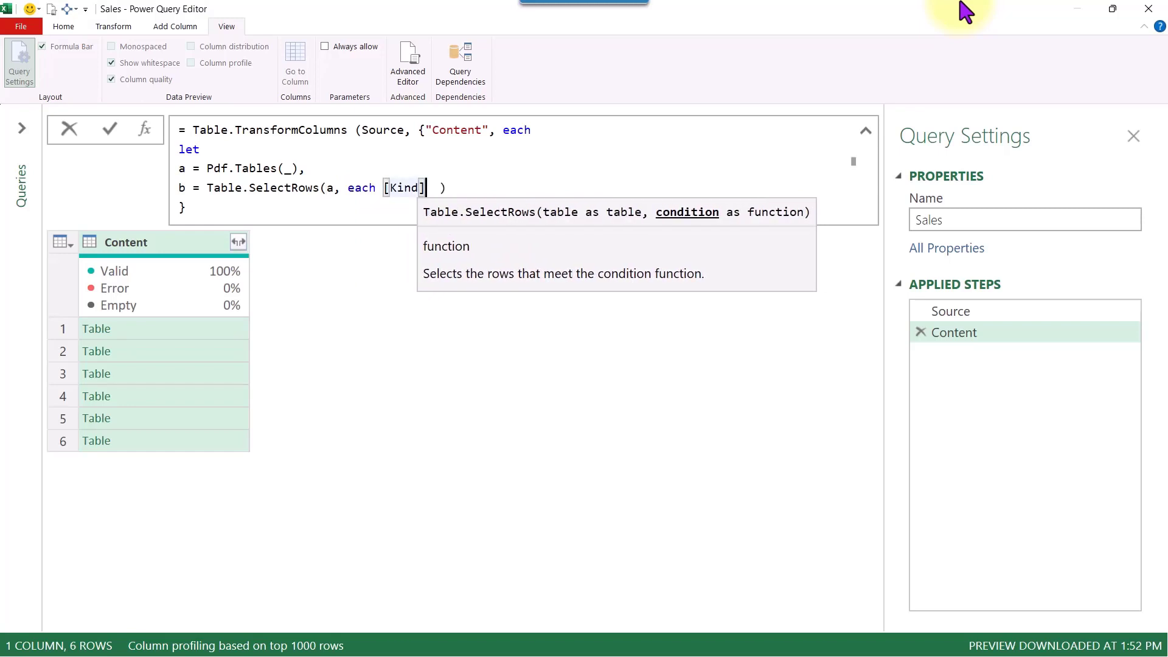
Complete the row condition so that [Kind] equals the text value Table
{"action": "type", "text": "= "}
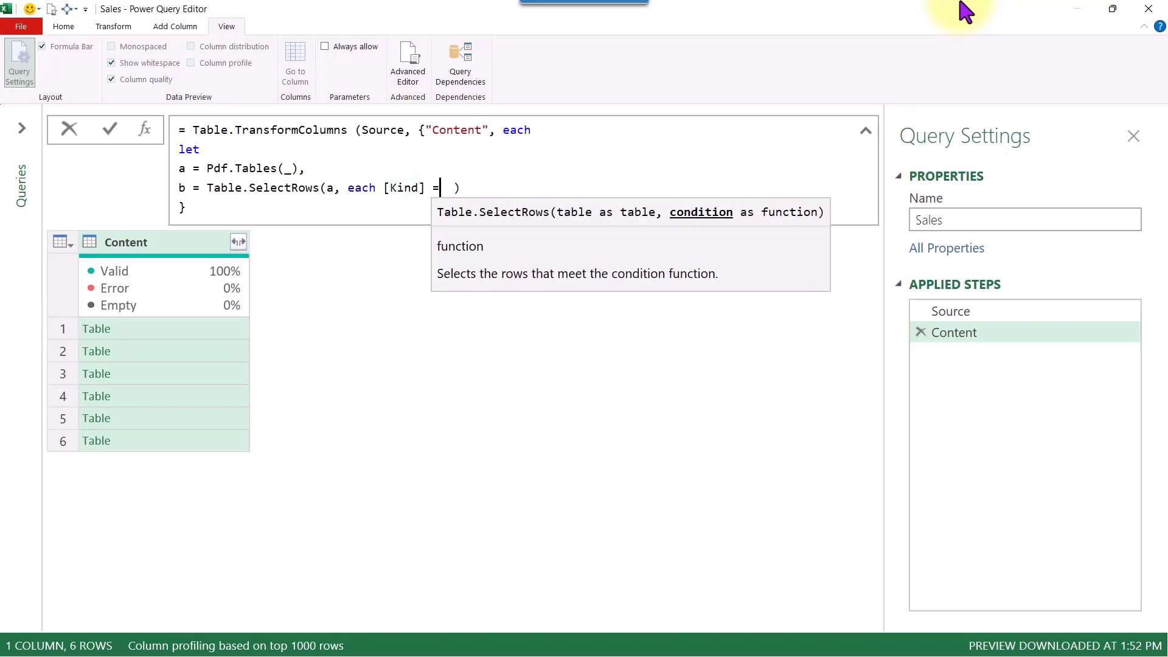
{"action": "type", "text": "\"G"}
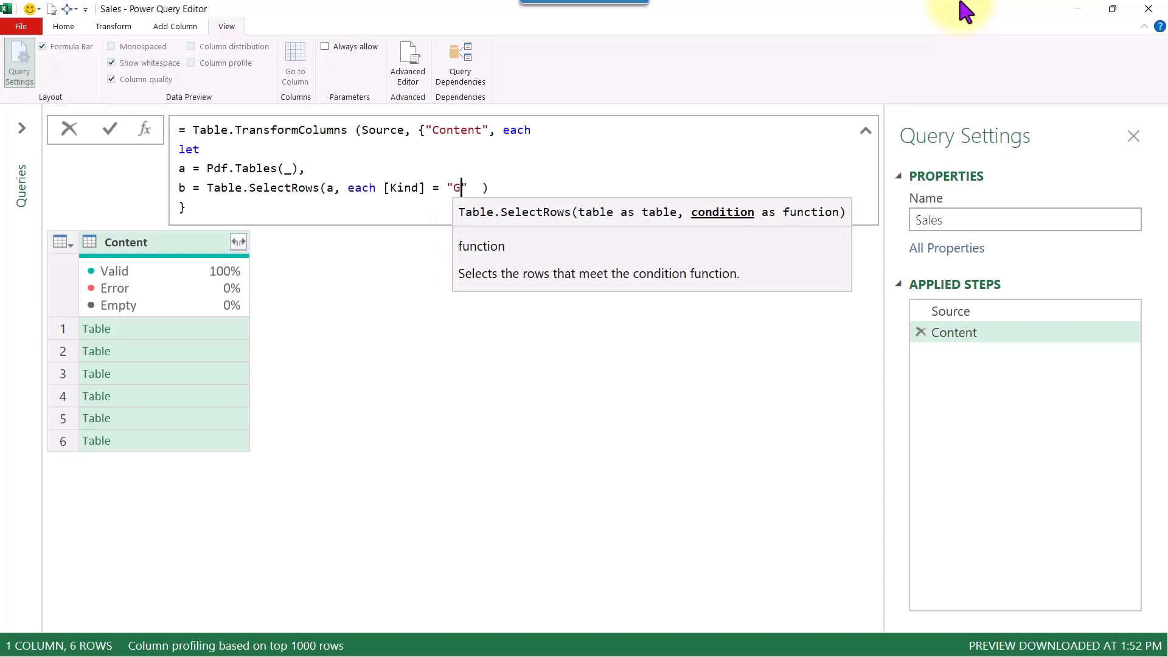
{"action": "type", "text": "a"}
{"action": "key", "text": "BackSpace"}
{"action": "key", "text": "BackSpace"}
{"action": "type", "text": "Table"}
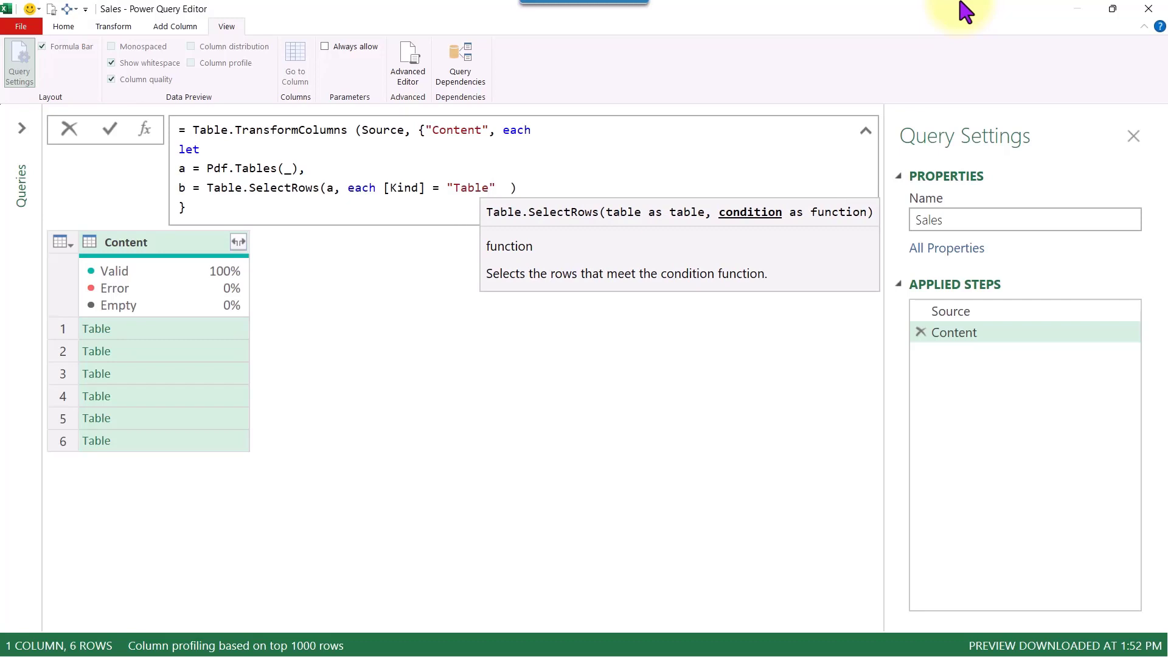
{"action": "type", "text": "\""}
{"action": "key", "text": "Right"}
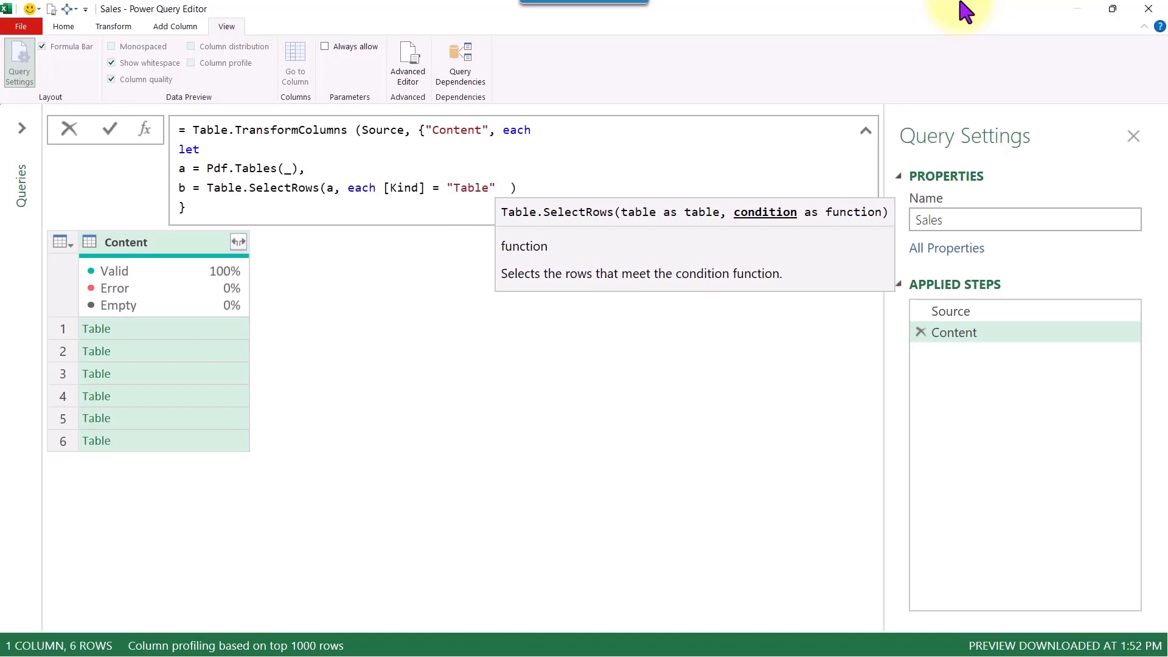
{"action": "key", "text": "Right"}
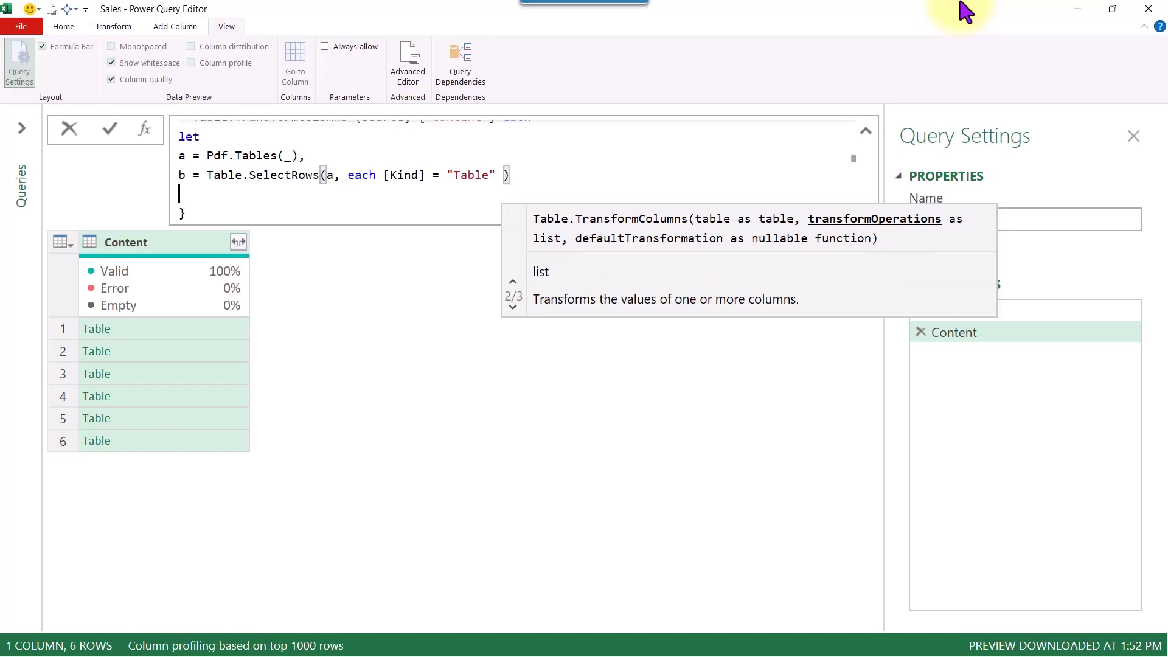
Finish the nested let expression with in and b on separate lines, close the list and function after b, and apply the formula
{"action": "key", "text": "shift+Return"}
{"action": "type", "text": "in"}
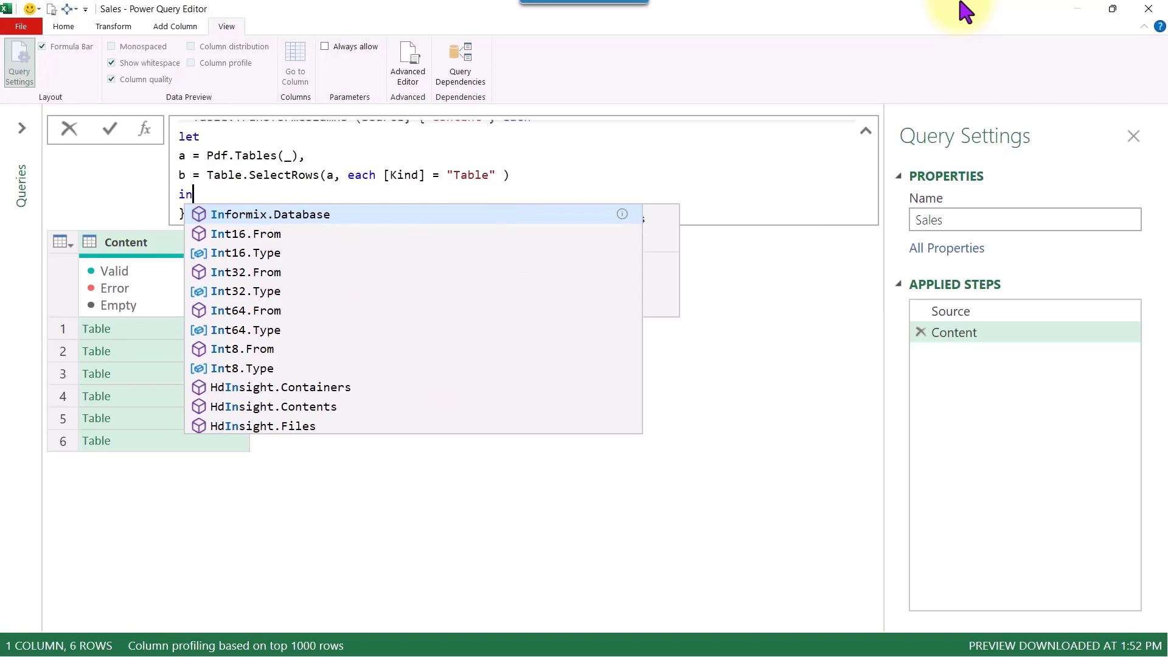
{"action": "key", "text": "Home"}
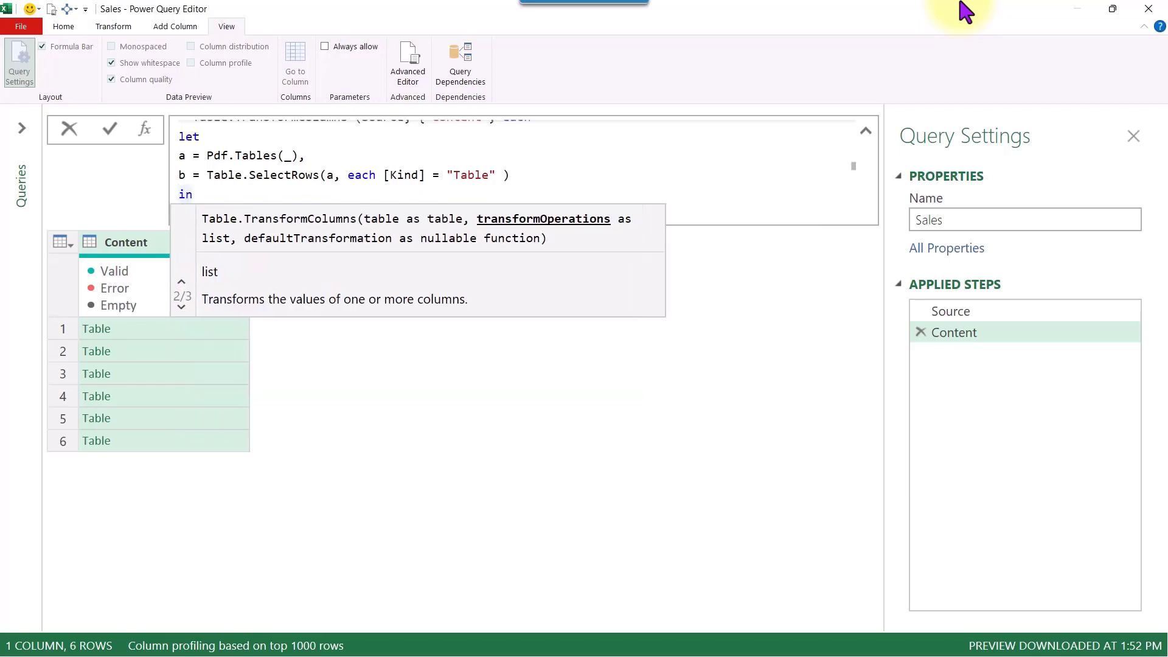
{"action": "key", "text": "Escape"}
{"action": "key", "text": "Down"}
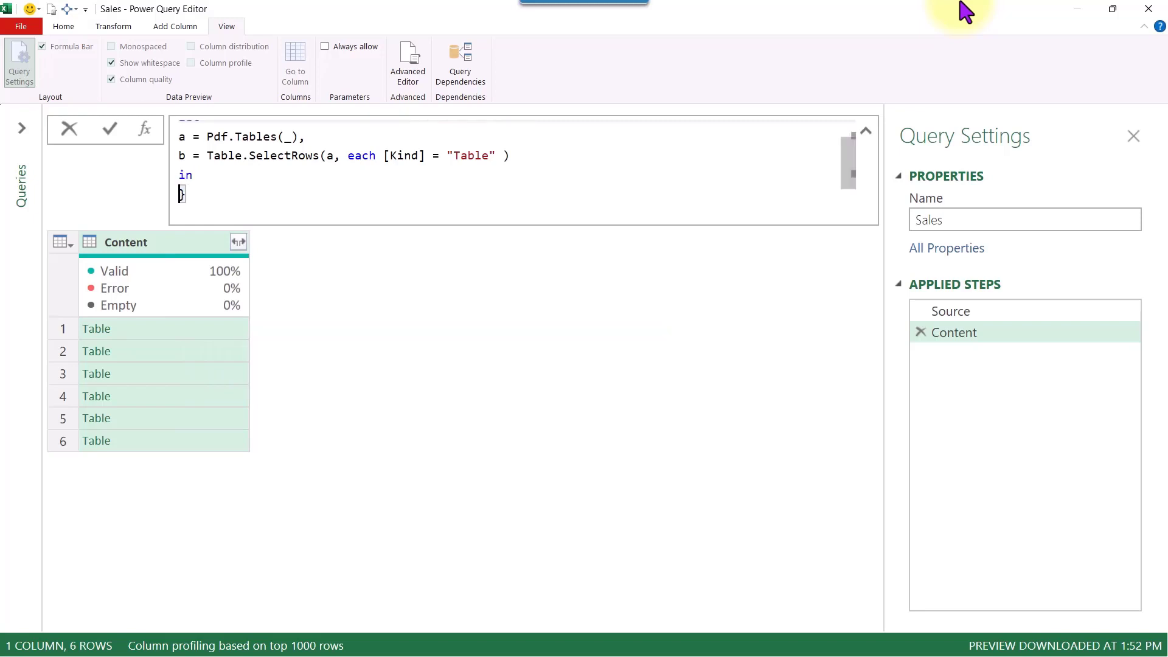
{"action": "type", "text": "b"}
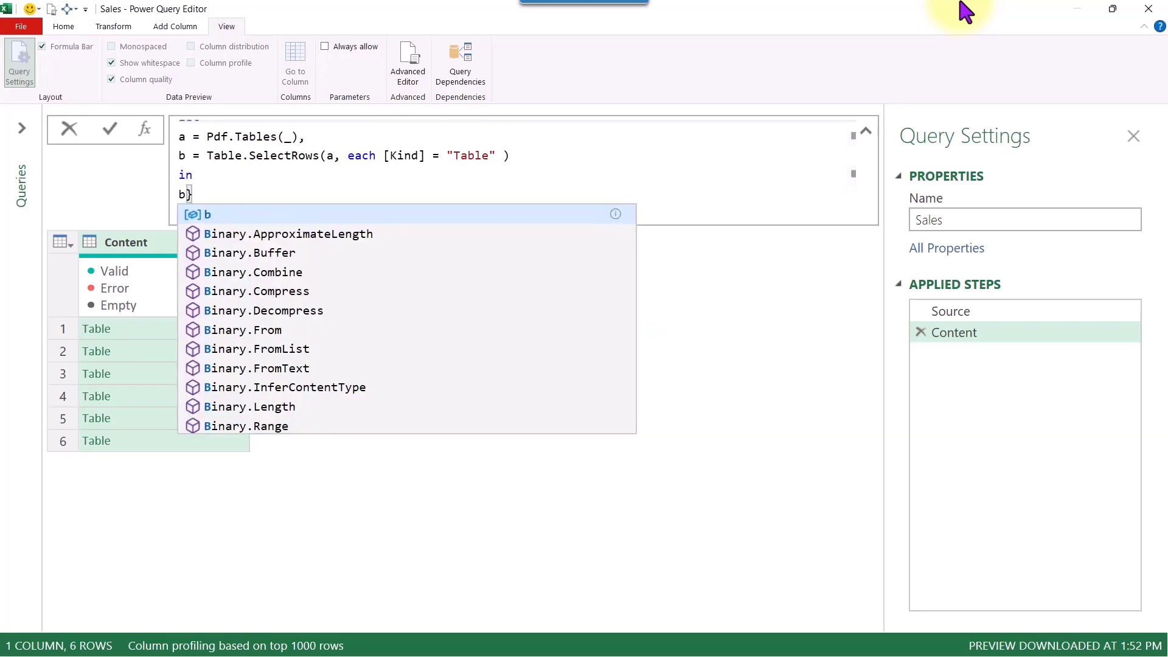
{"action": "key", "text": "Escape"}
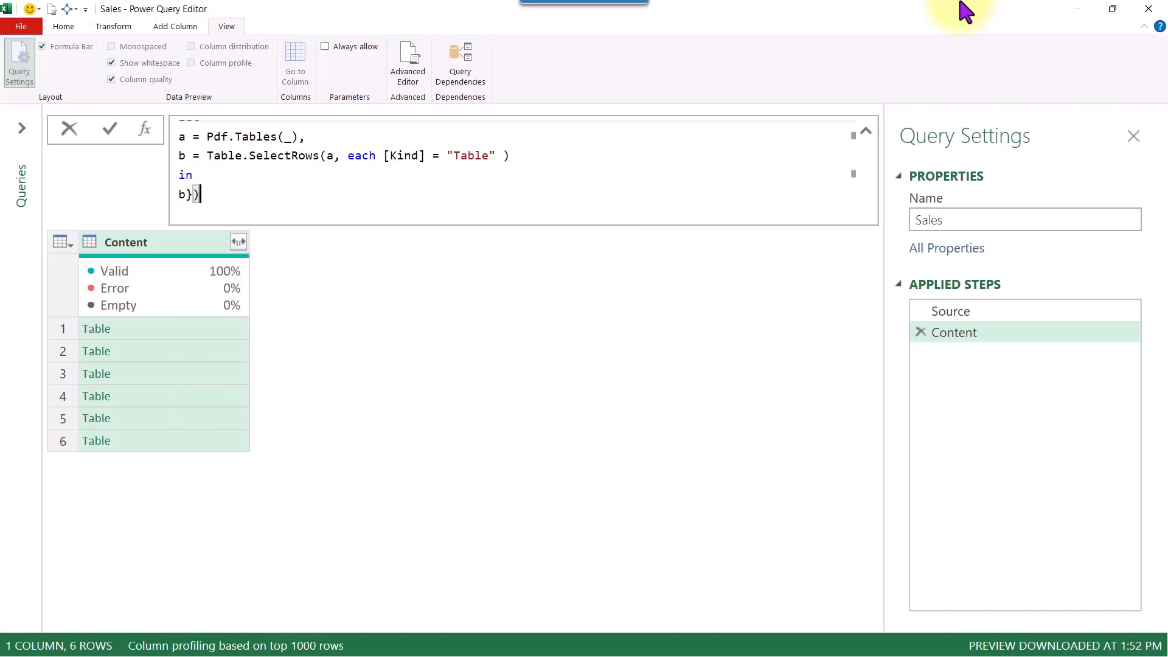
{"action": "scroll", "coordinate": [692, 169], "scroll_direction": "up", "scroll_amount": 1}
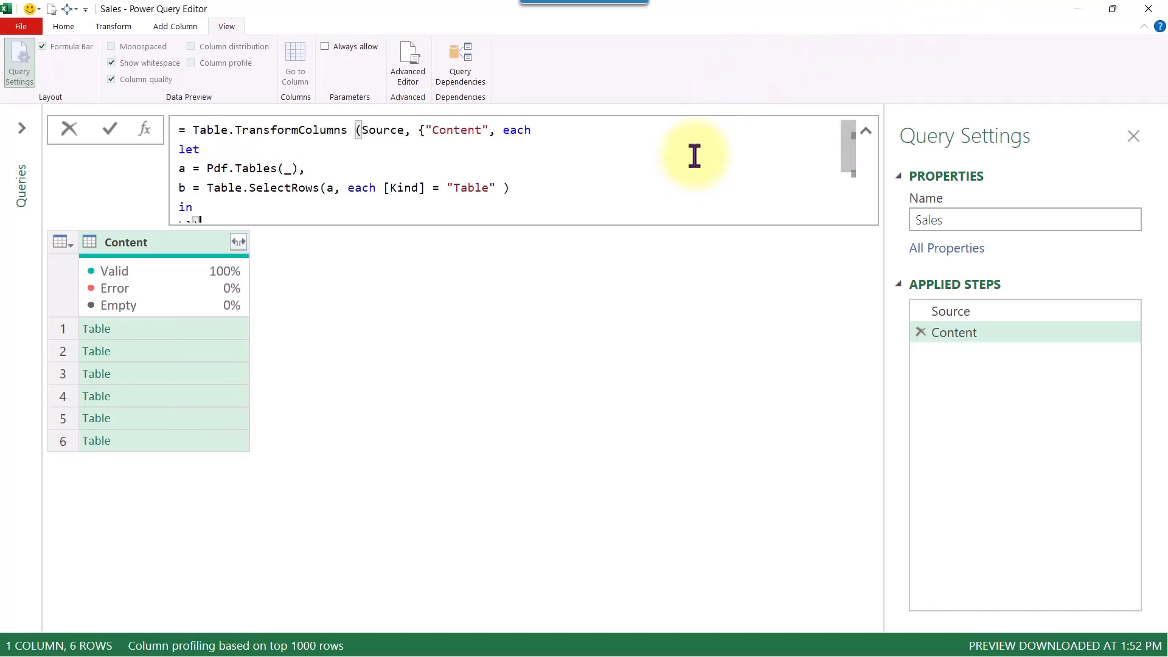
{"action": "scroll", "coordinate": [692, 161], "scroll_direction": "down", "scroll_amount": 1}
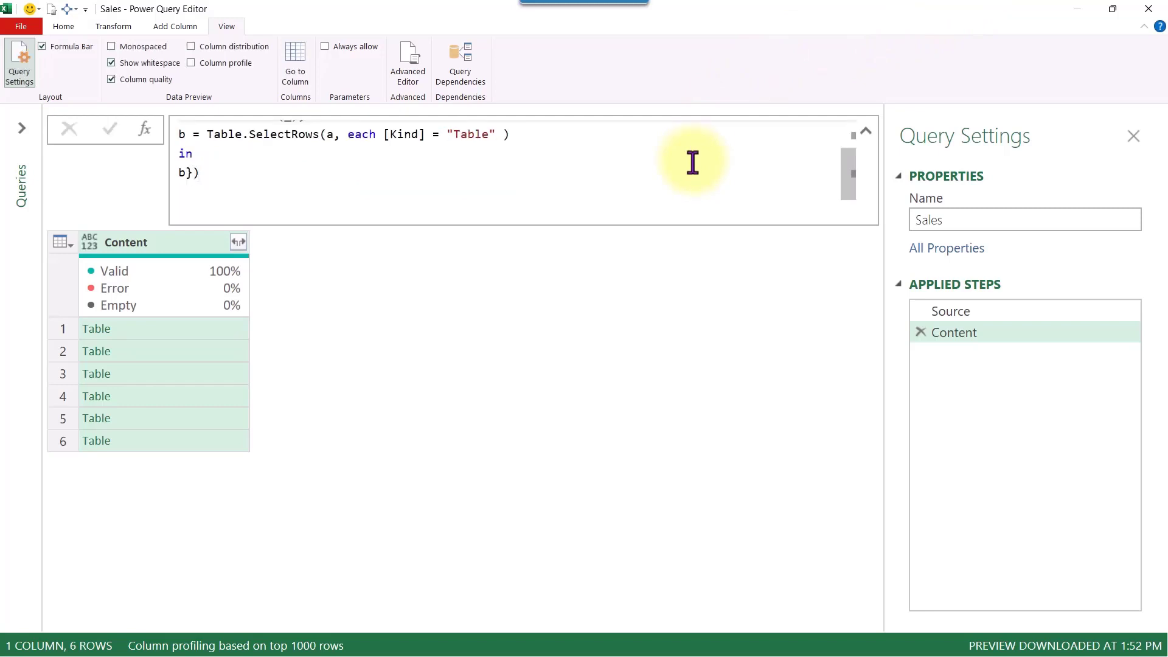
Preview the nested table in each of the six rows of the Content column
{"action": "left_click", "coordinate": [237, 328]}
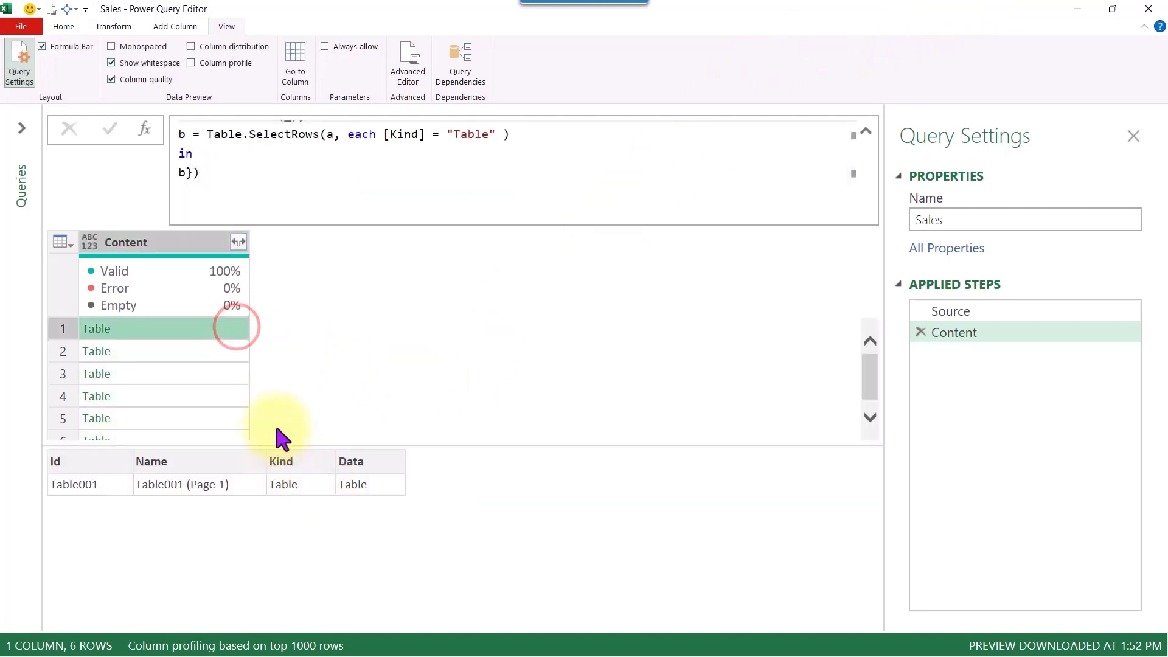
{"action": "left_click", "coordinate": [225, 350]}
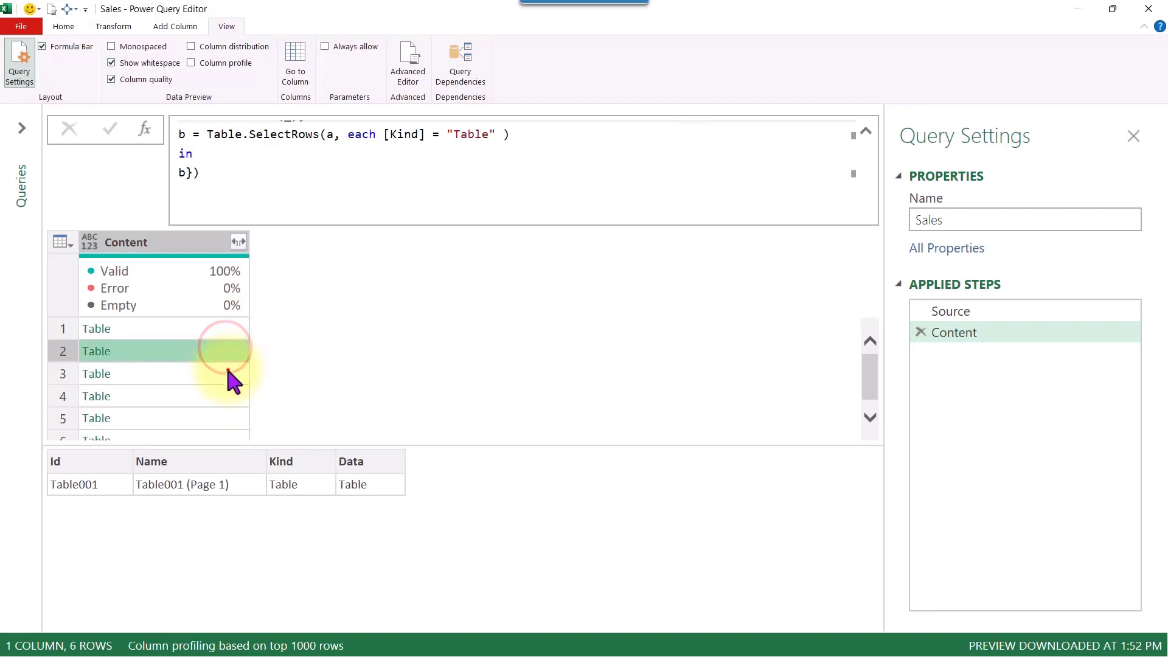
{"action": "left_click", "coordinate": [227, 370]}
{"action": "left_click", "coordinate": [231, 398]}
{"action": "left_click", "coordinate": [229, 410]}
{"action": "left_click", "coordinate": [216, 430]}
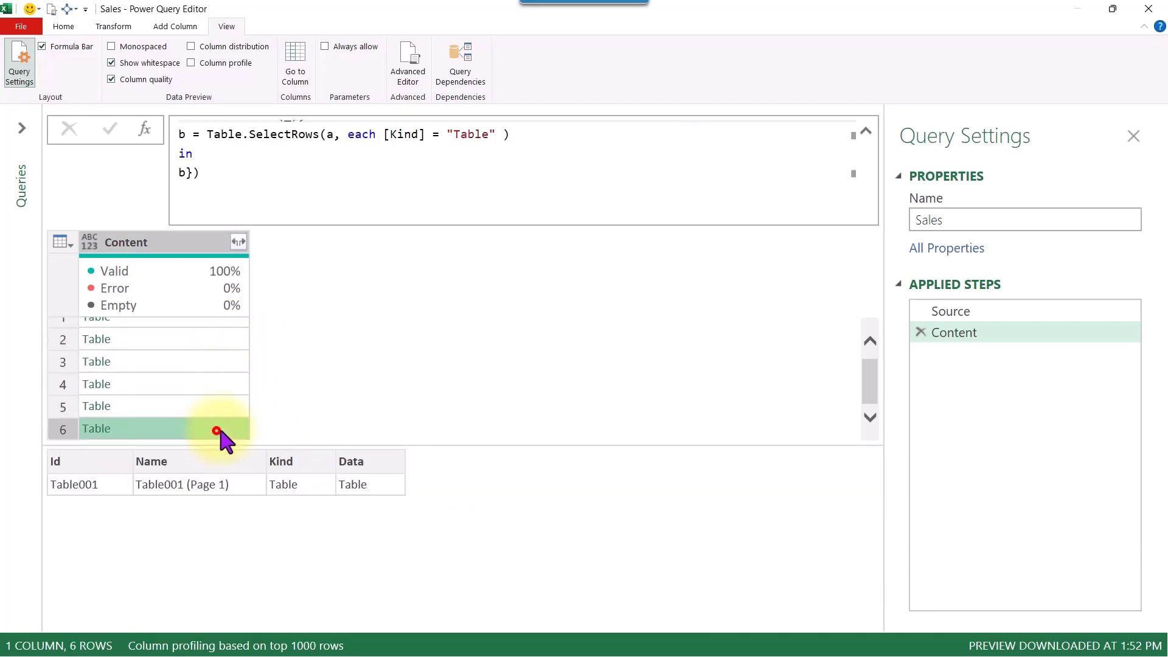
Review the Content step's formula, from Table.TransformColumns through the let variables a and b to the closing line
{"action": "left_click", "coordinate": [1038, 333]}
{"action": "left_click", "coordinate": [611, 153]}
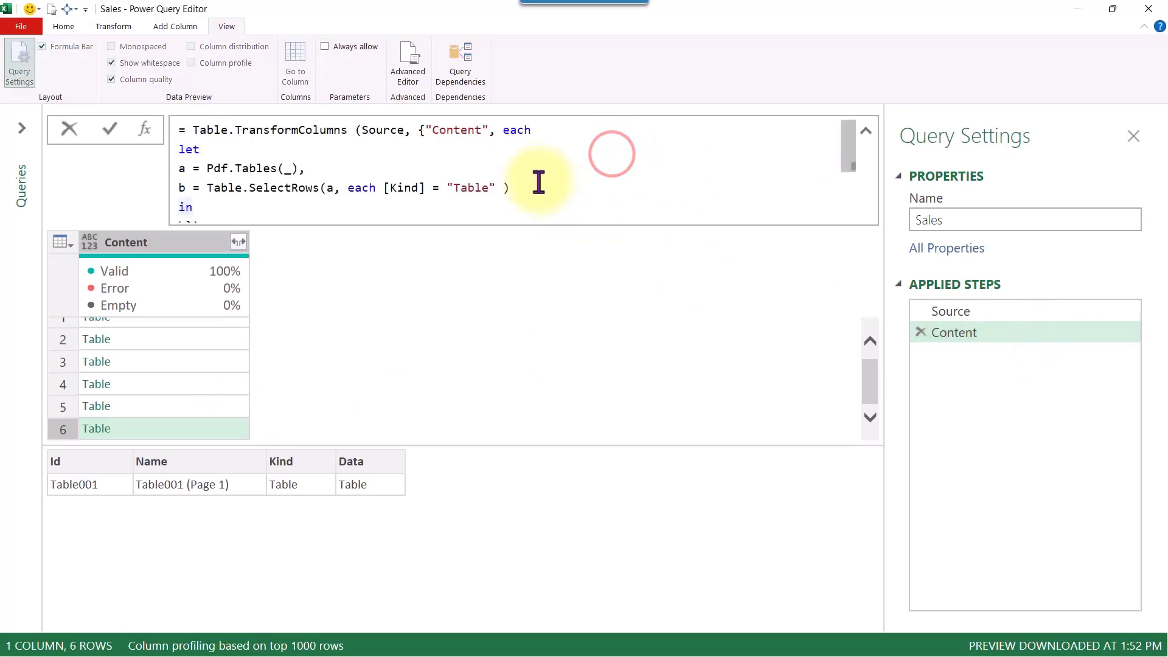
{"action": "left_click_drag", "start_coordinate": [513, 187], "coordinate": [177, 190]}
{"action": "left_click", "coordinate": [189, 150]}
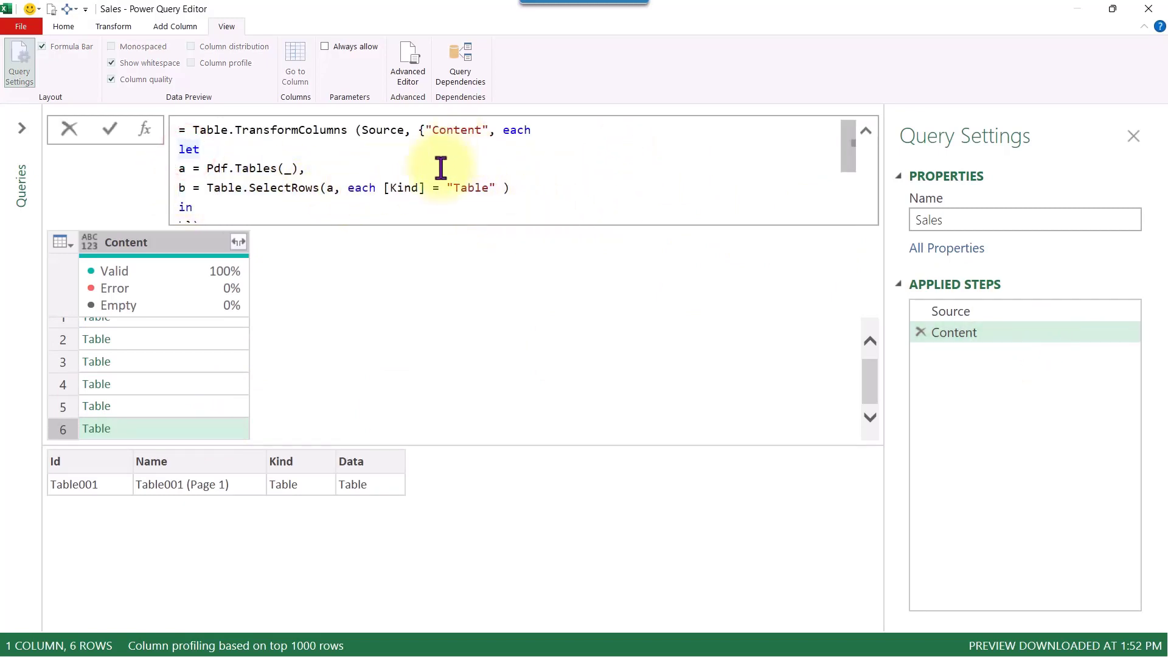
{"action": "scroll", "coordinate": [423, 193], "scroll_direction": "down", "scroll_amount": 5}
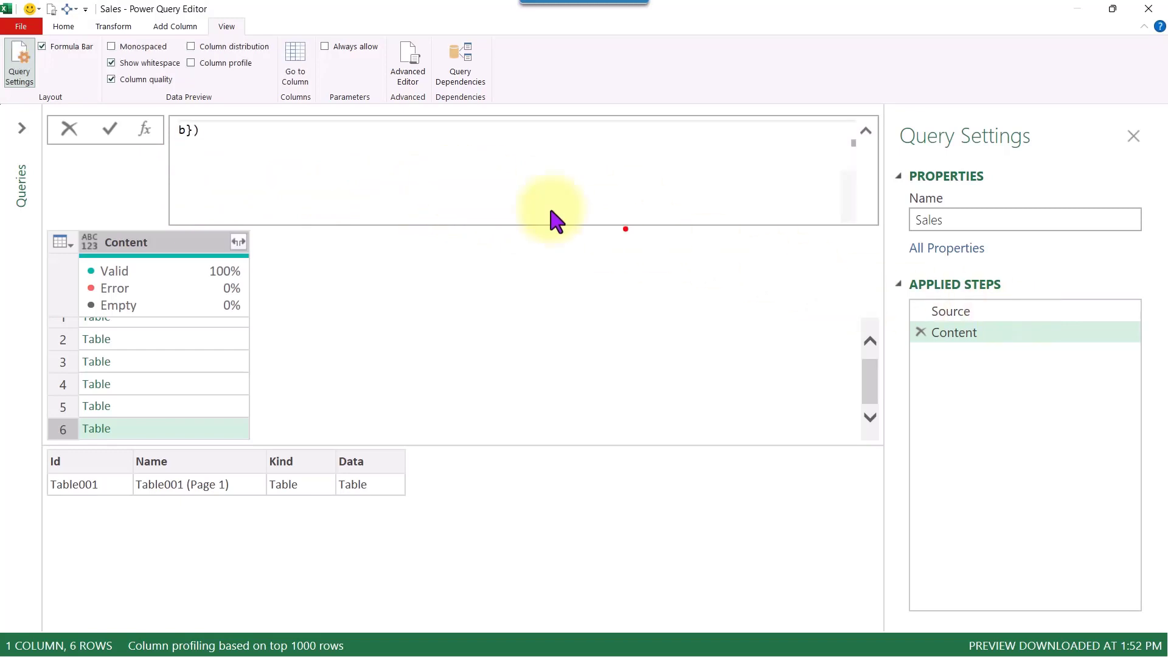
{"action": "scroll", "coordinate": [487, 189], "scroll_direction": "up", "scroll_amount": 5}
{"action": "left_click_drag", "start_coordinate": [194, 129], "coordinate": [350, 127]}
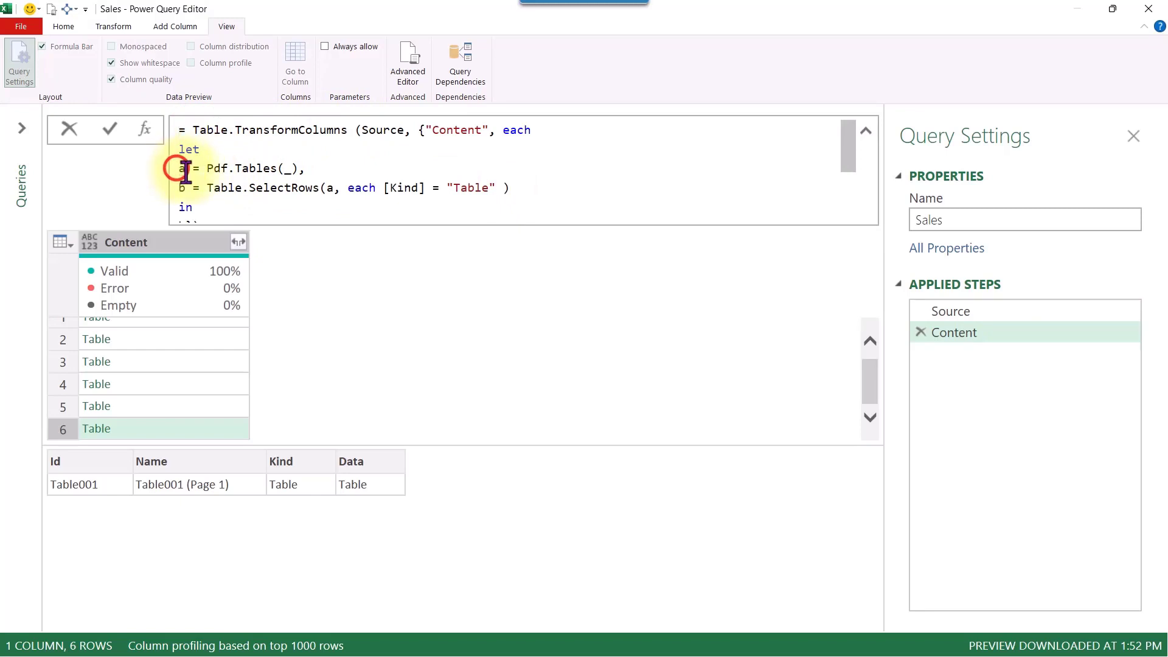
{"action": "left_click", "coordinate": [183, 187]}
{"action": "left_click", "coordinate": [265, 129]}
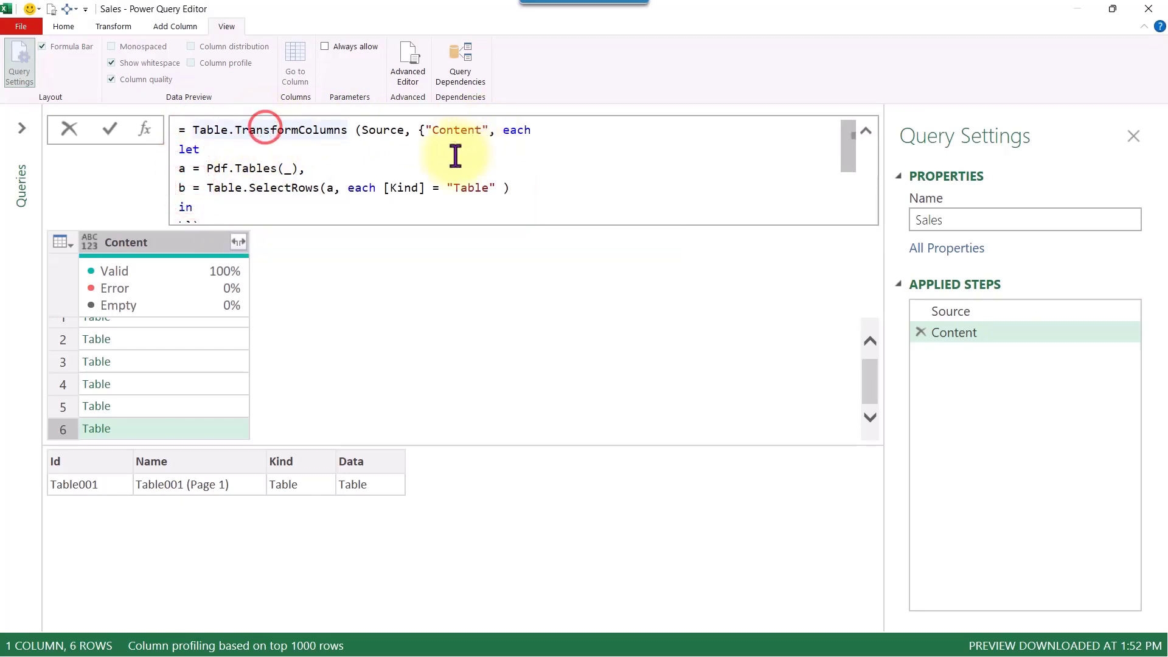
{"action": "scroll", "coordinate": [383, 189], "scroll_direction": "down", "scroll_amount": 2}
{"action": "scroll", "coordinate": [422, 187], "scroll_direction": "up", "scroll_amount": 2}
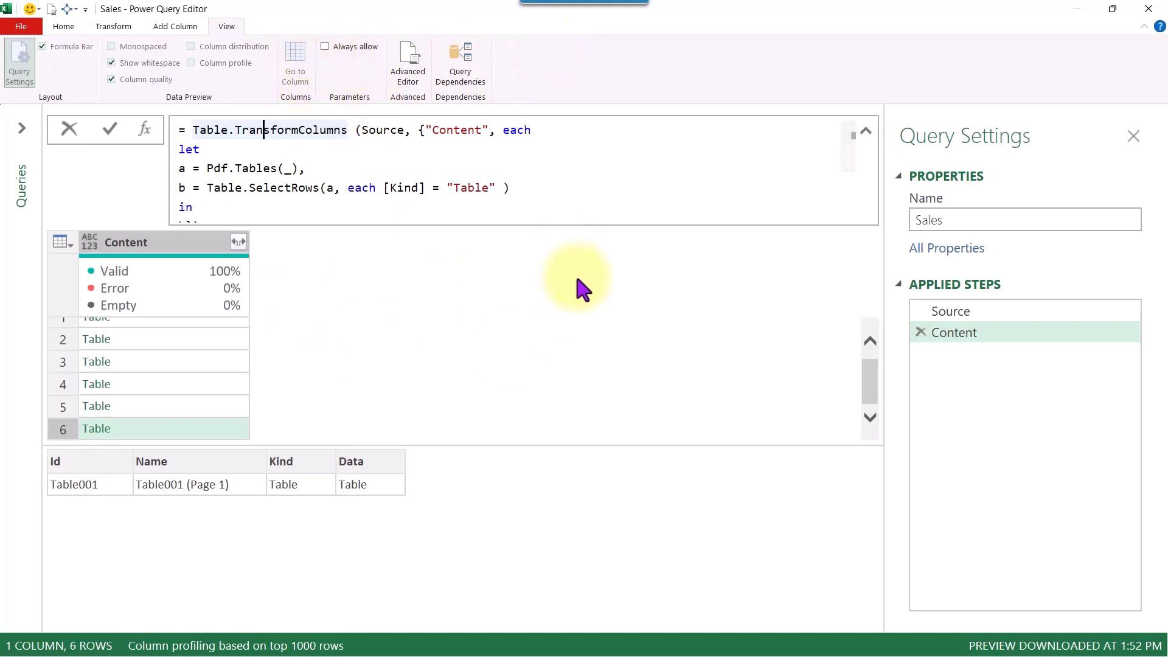
Open the query's full code in the Advanced Editor, enlarge the text, and indent the whole nested let block by two levels
{"action": "left_click", "coordinate": [231, 27]}
{"action": "left_click", "coordinate": [409, 68]}
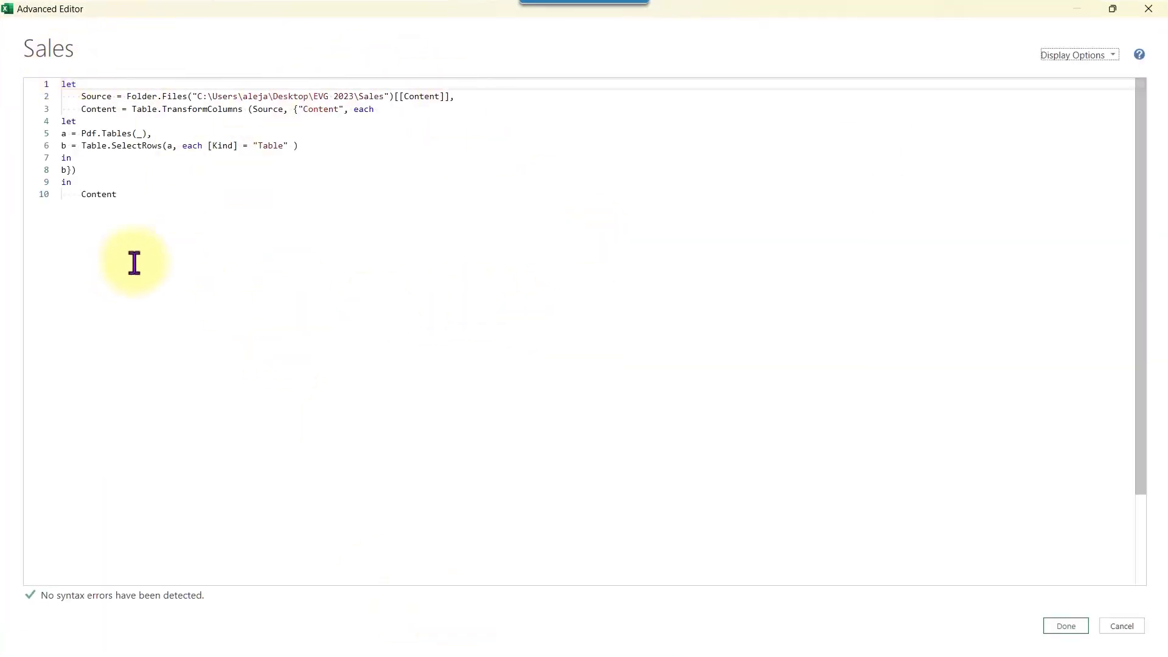
{"action": "key", "text": "ctrl+plus"}
{"action": "key", "text": "ctrl+plus"}
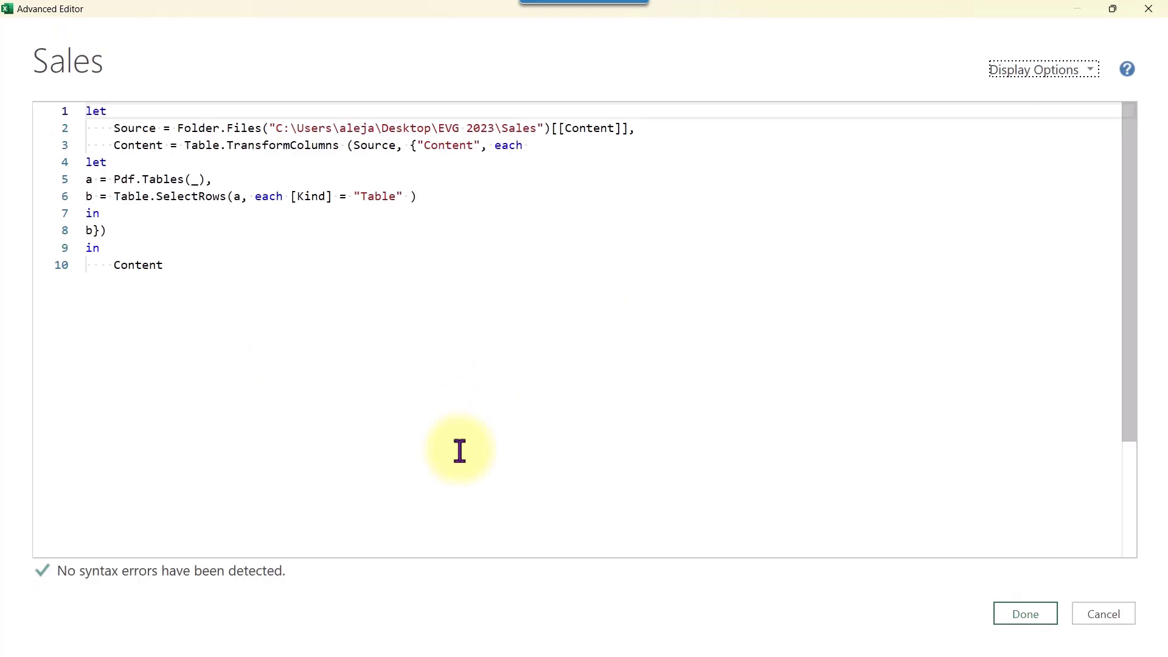
{"action": "left_click_drag", "start_coordinate": [107, 232], "coordinate": [84, 159]}
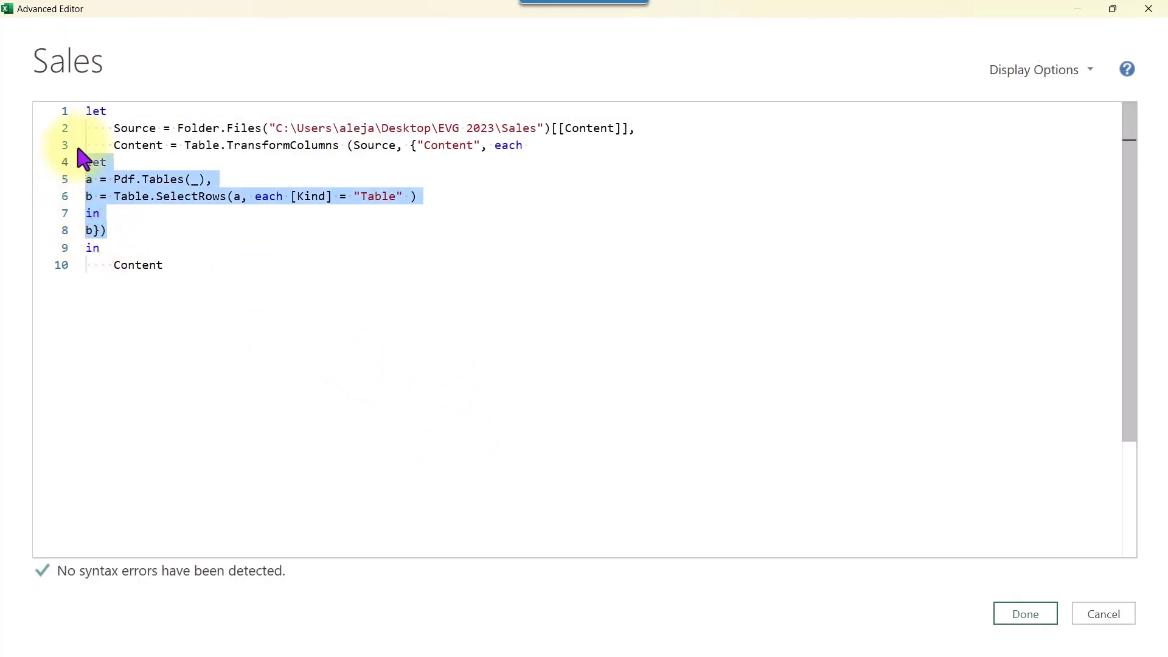
{"action": "key", "text": "Tab"}
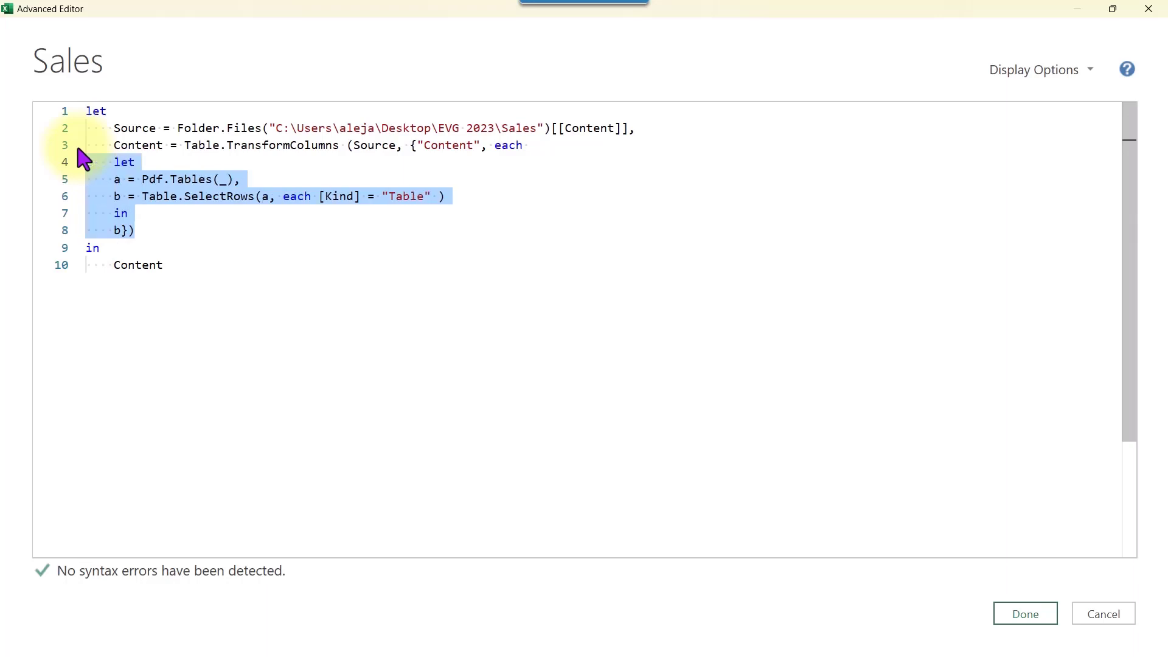
{"action": "key", "text": "Tab"}
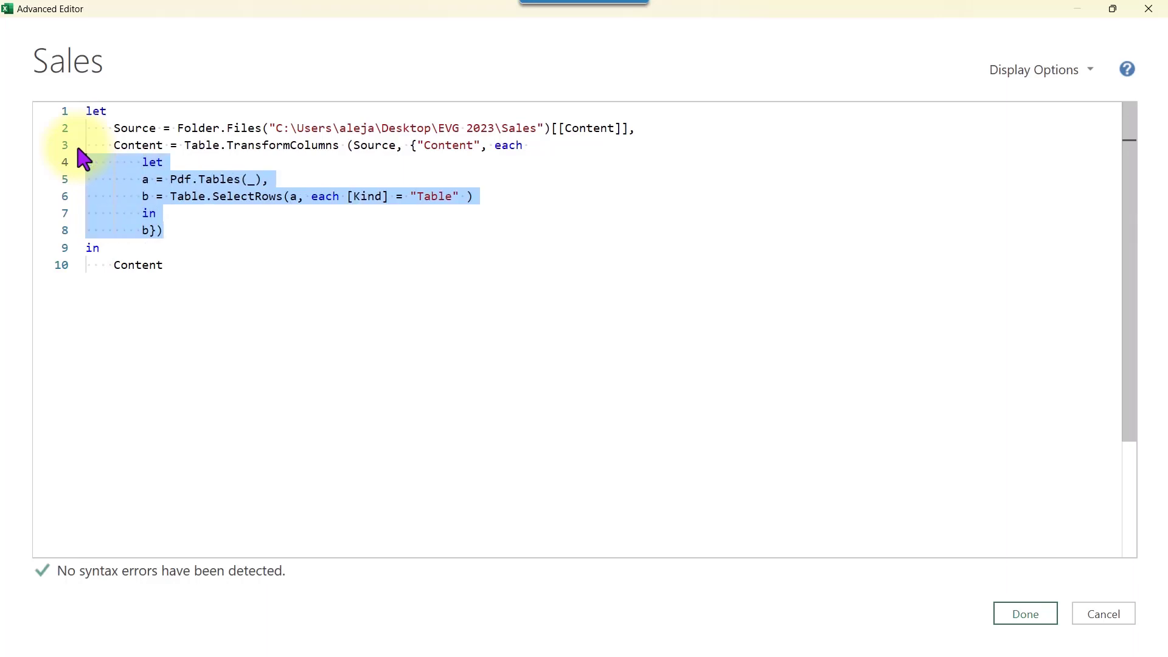
Indent the lines defining variables a and b one more level inside the nested let
{"action": "left_click", "coordinate": [135, 195]}
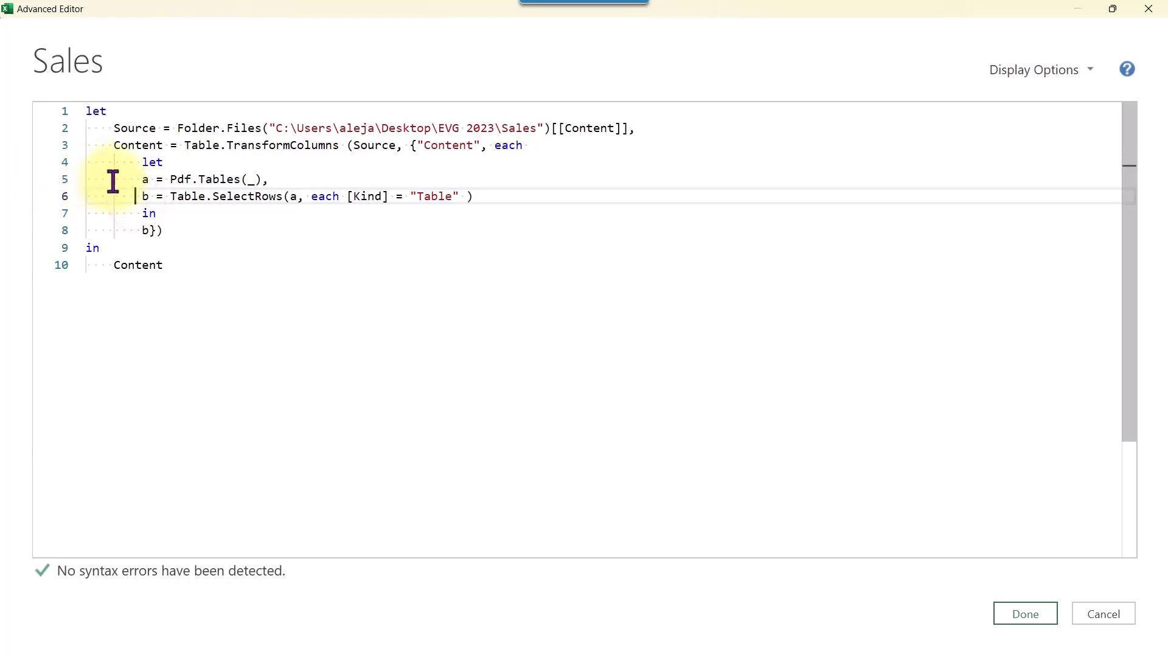
{"action": "left_click_drag", "start_coordinate": [142, 179], "coordinate": [481, 204]}
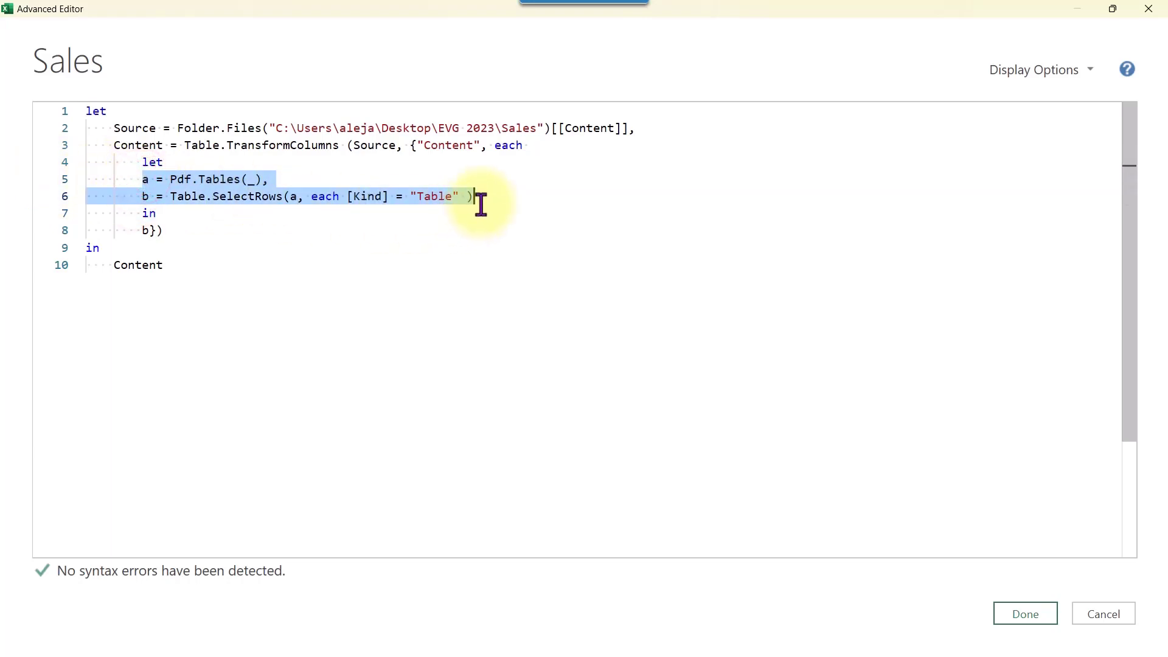
{"action": "key", "text": "Left"}
{"action": "key", "text": "Home"}
{"action": "key", "text": "shift+Down"}
{"action": "key", "text": "shift+Down"}
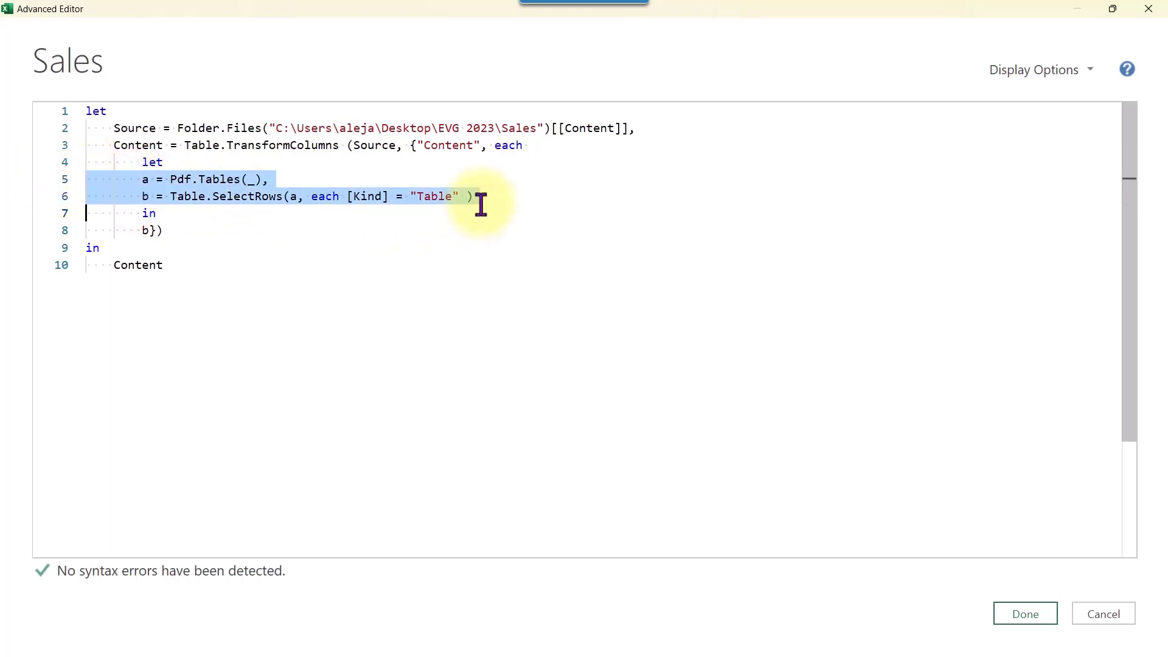
{"action": "key", "text": "Tab"}
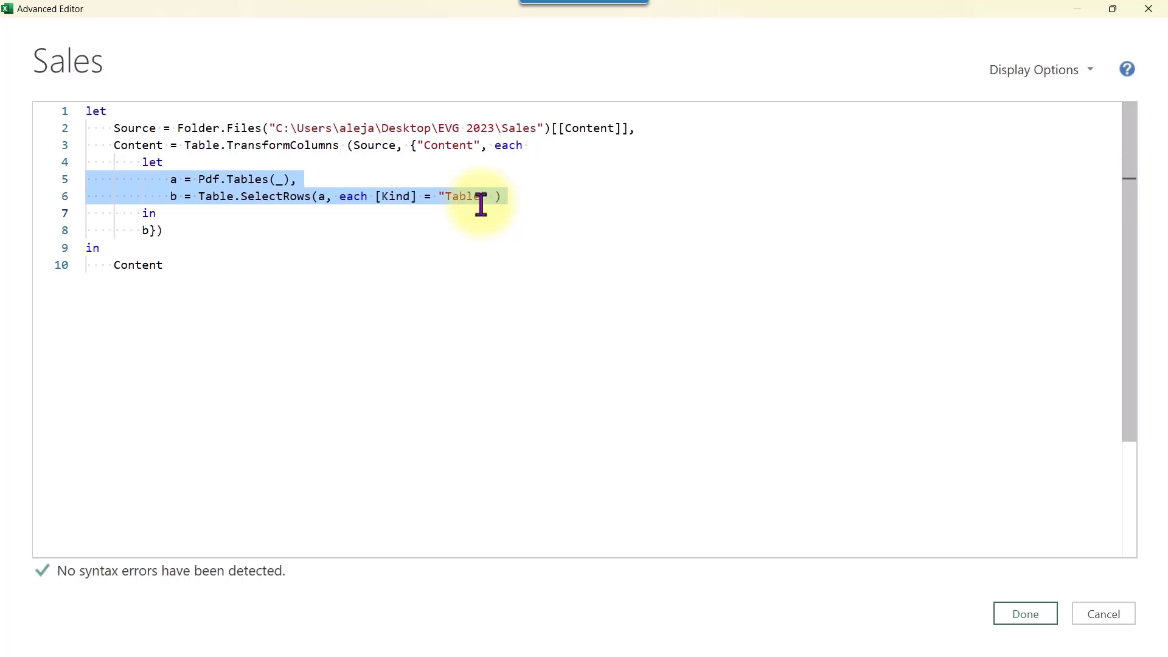
Indent the result line b one more level below the inner in and save the edited query code
{"action": "left_click", "coordinate": [142, 231]}
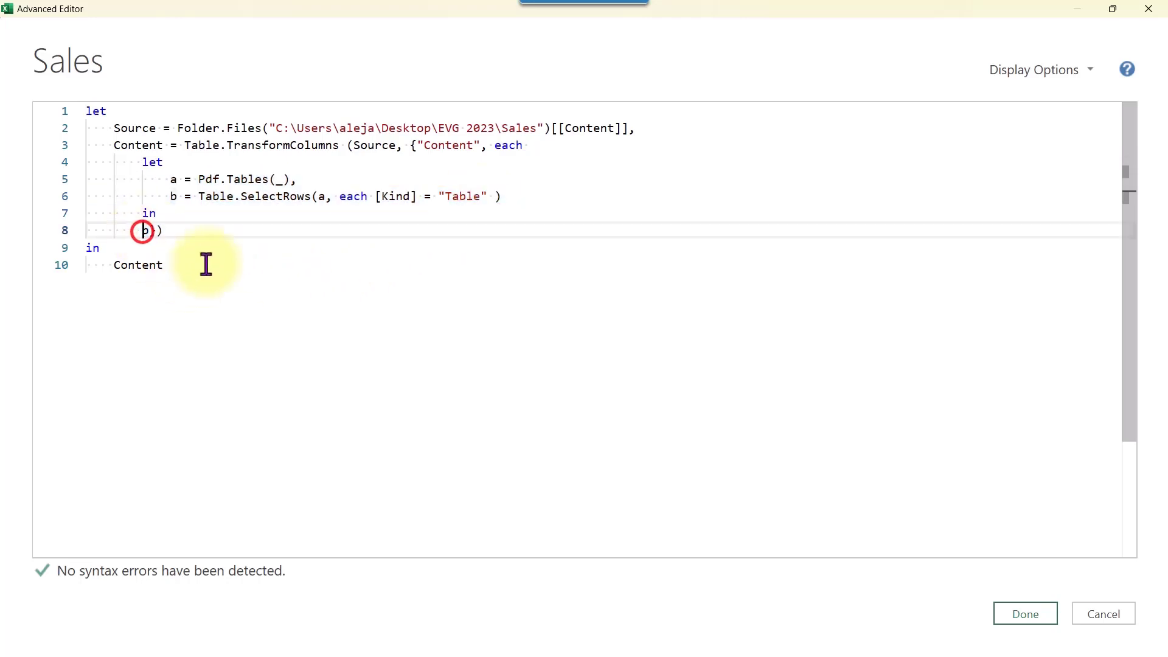
{"action": "key", "text": "Tab"}
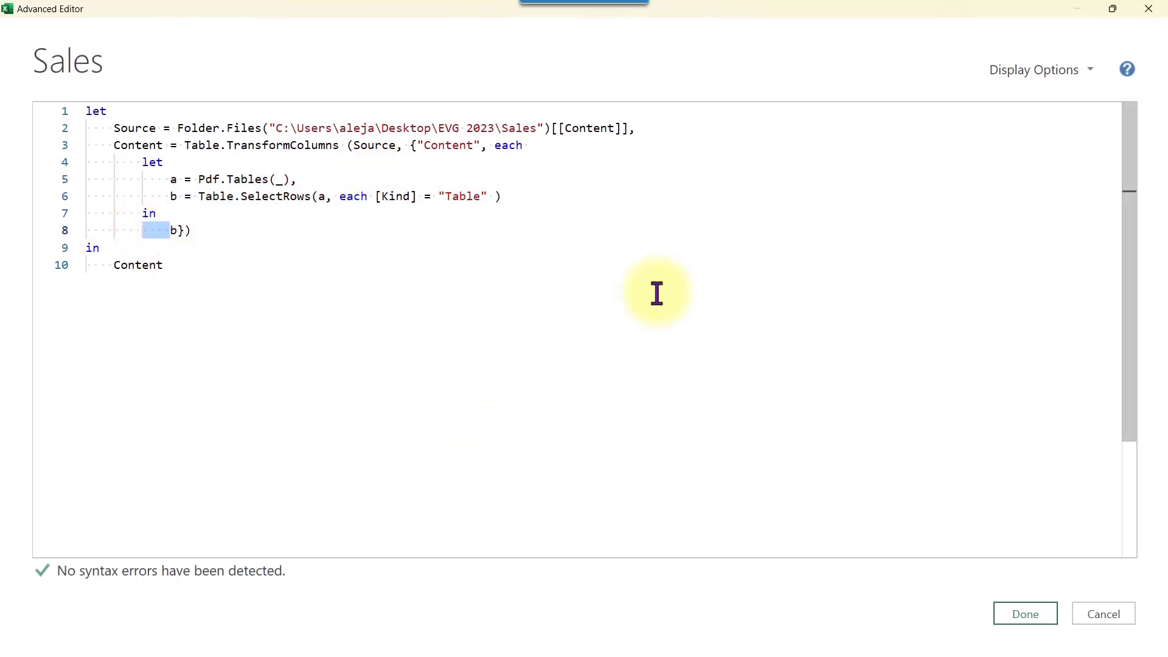
{"action": "left_click", "coordinate": [1025, 616]}
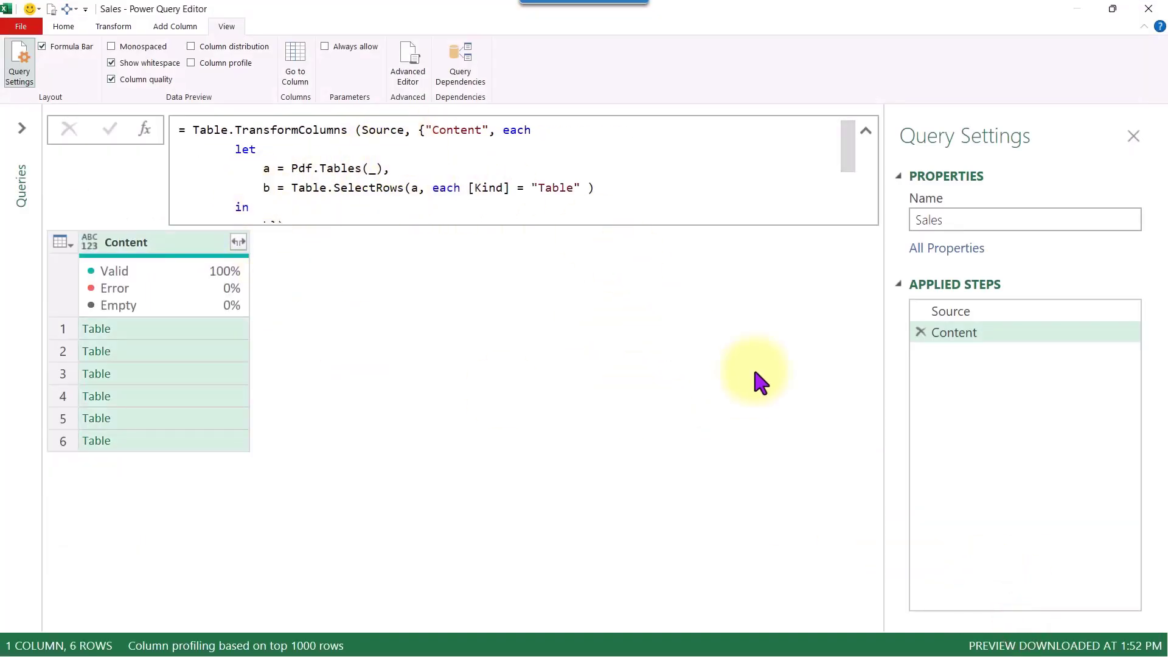
Preview the nested tables in the first four rows of the Content column
{"action": "left_click", "coordinate": [206, 325]}
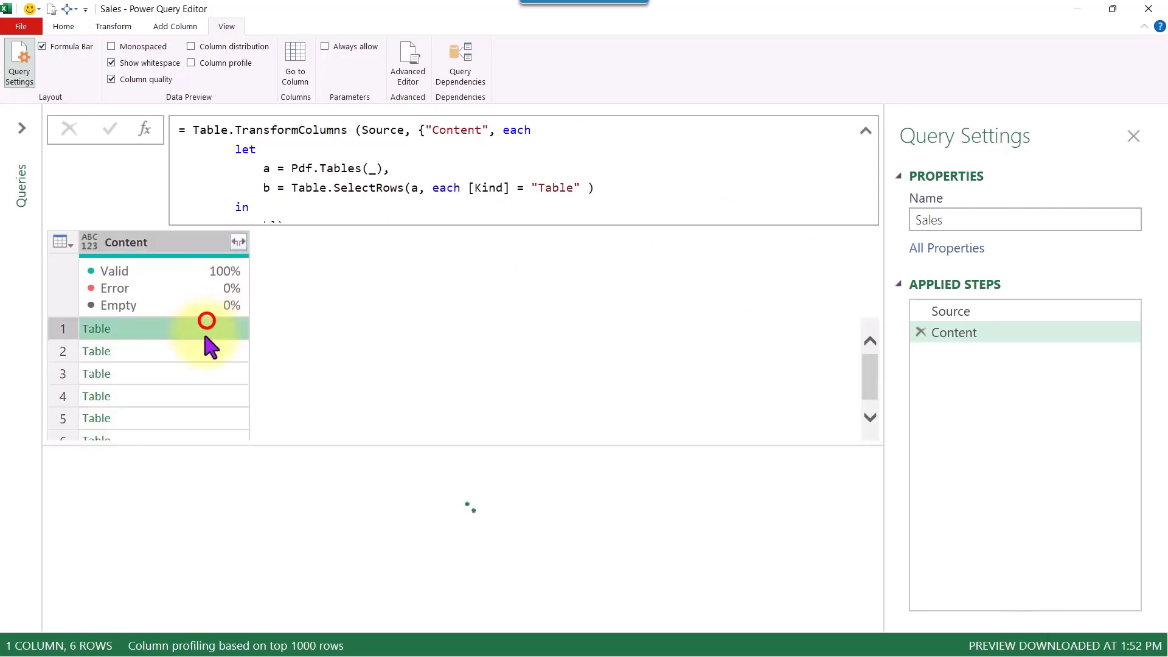
{"action": "left_click", "coordinate": [213, 348]}
{"action": "left_click", "coordinate": [224, 374]}
{"action": "left_click", "coordinate": [216, 395]}
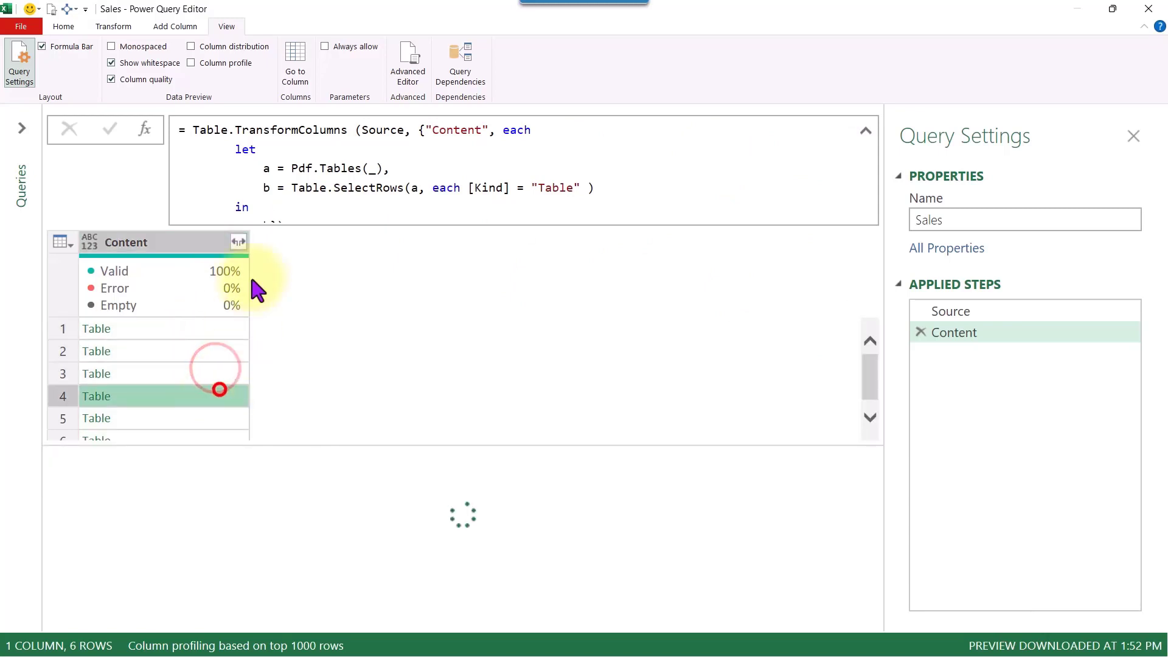
{"action": "left_click", "coordinate": [187, 239]}
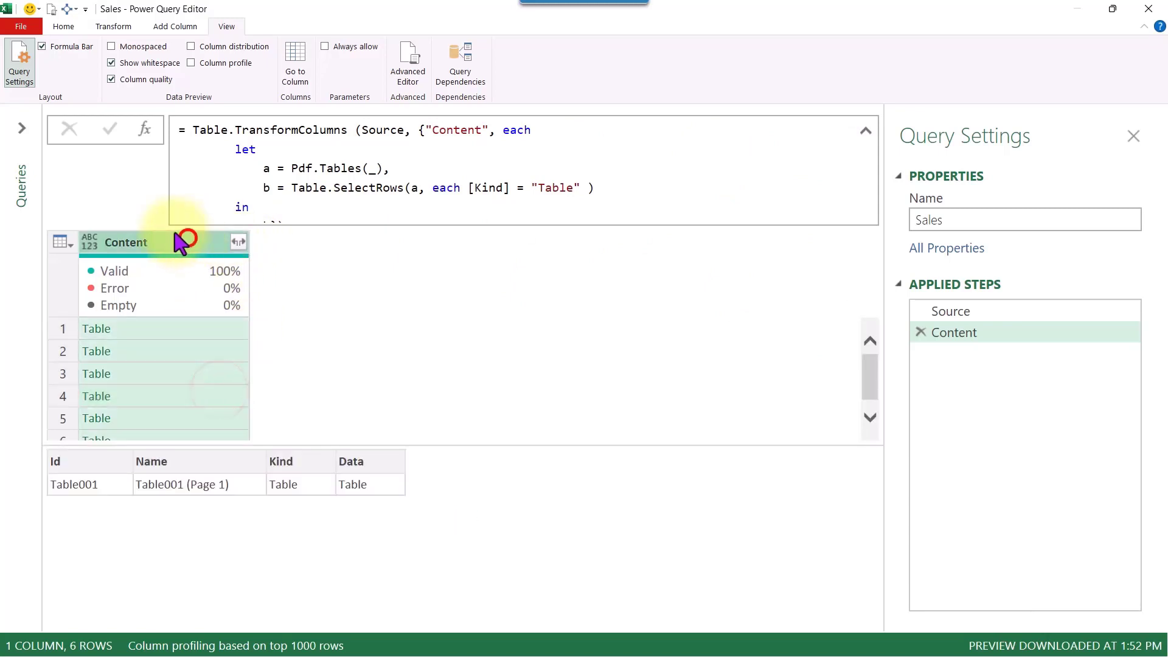
Expand the Content column to bring out only the Data field
{"action": "left_click", "coordinate": [238, 242]}
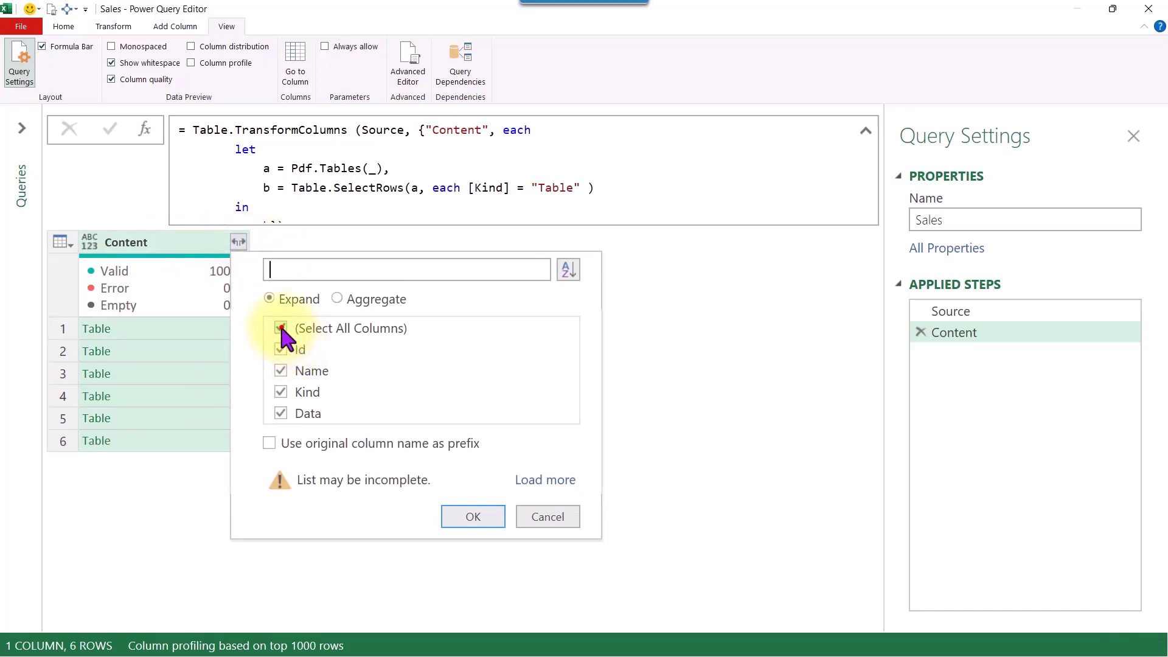
{"action": "left_click", "coordinate": [280, 329]}
{"action": "left_click", "coordinate": [280, 413]}
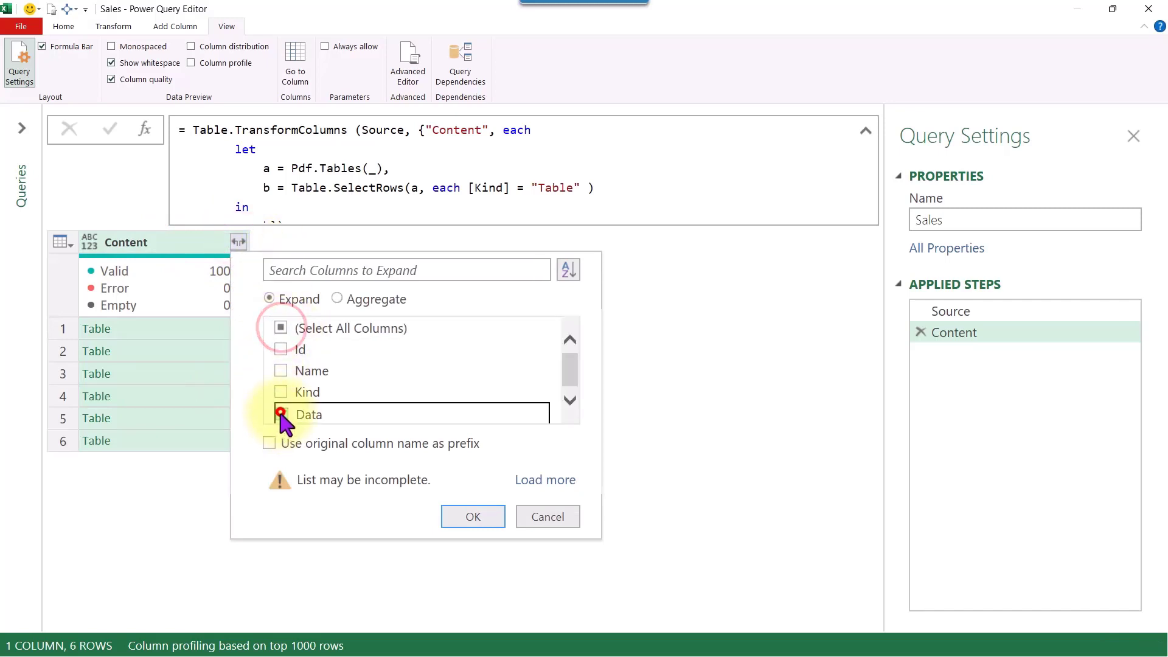
{"action": "left_click", "coordinate": [474, 517]}
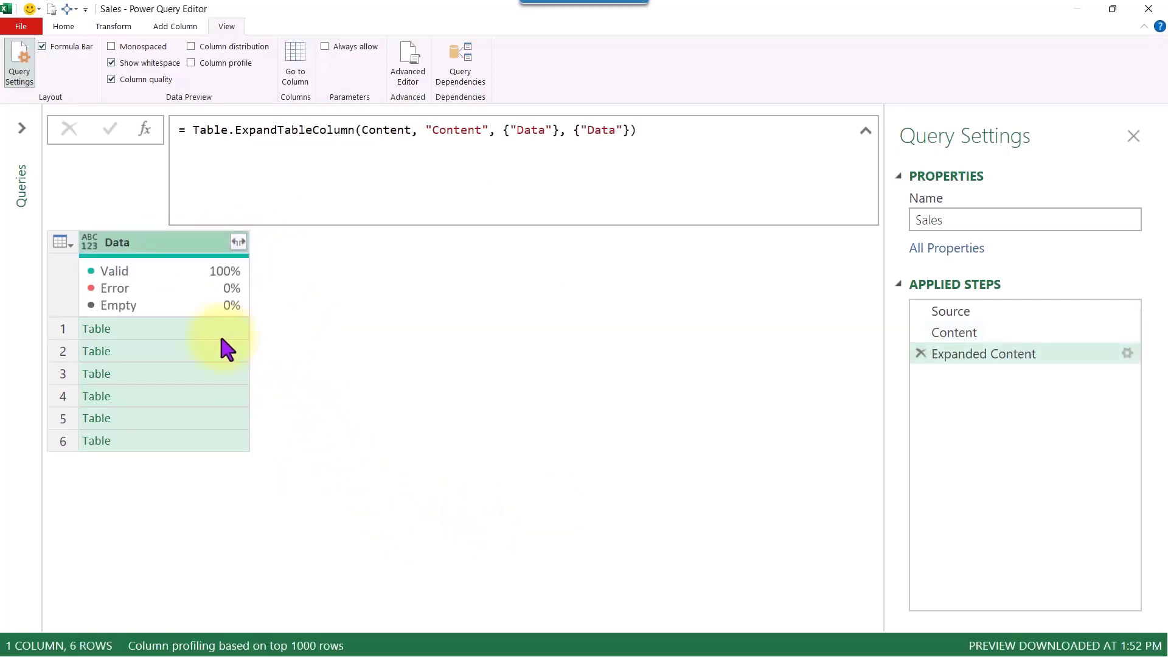
Rename the Expanded Content step to Expanded
{"action": "left_click", "coordinate": [968, 354]}
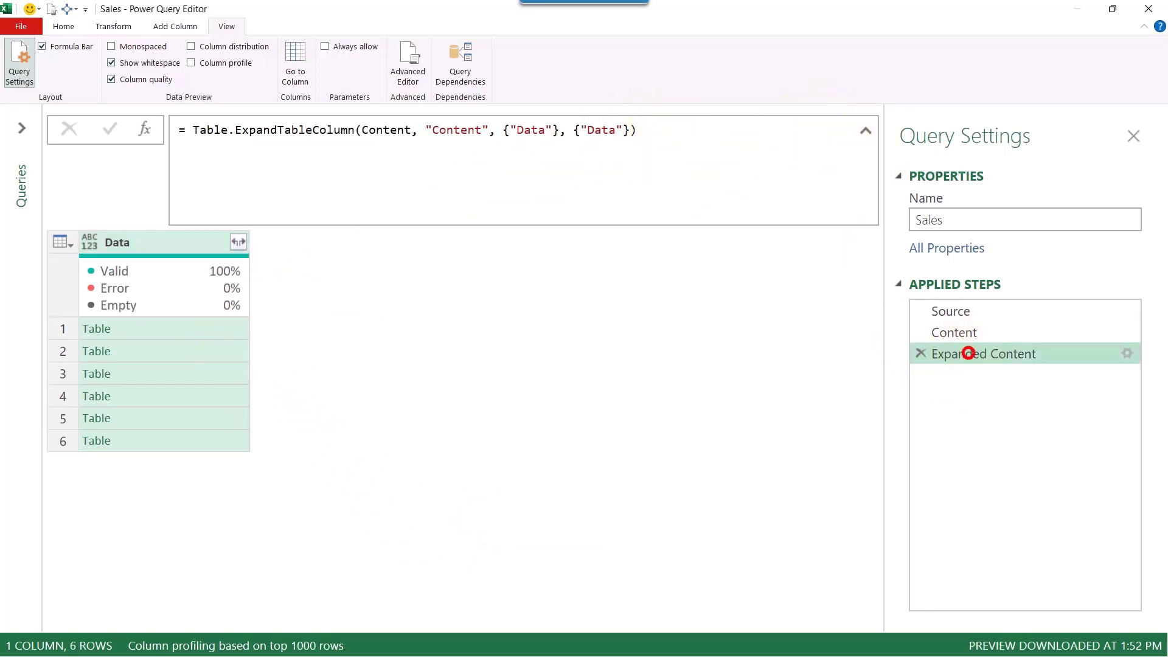
{"action": "key", "text": "F2"}
{"action": "key", "text": "End"}
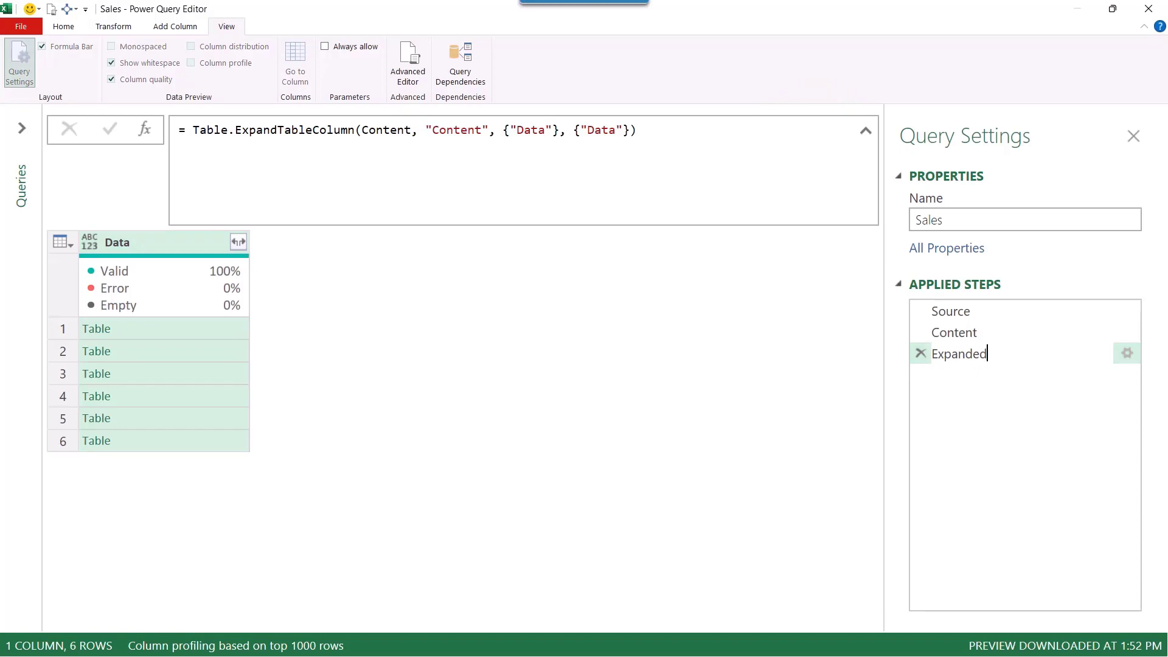
{"action": "key", "text": "Return"}
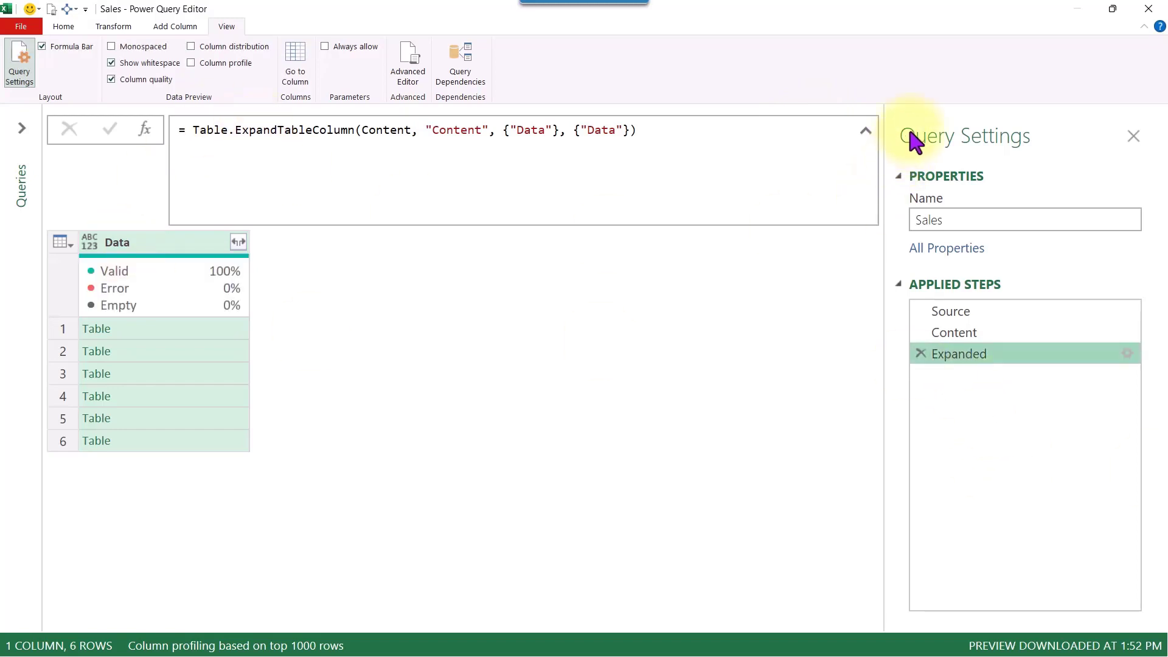
Preview the nested tables in rows 1 to 5 of the Data column in an enlarged preview area, comparing their header rows and columns
{"action": "left_click", "coordinate": [216, 329]}
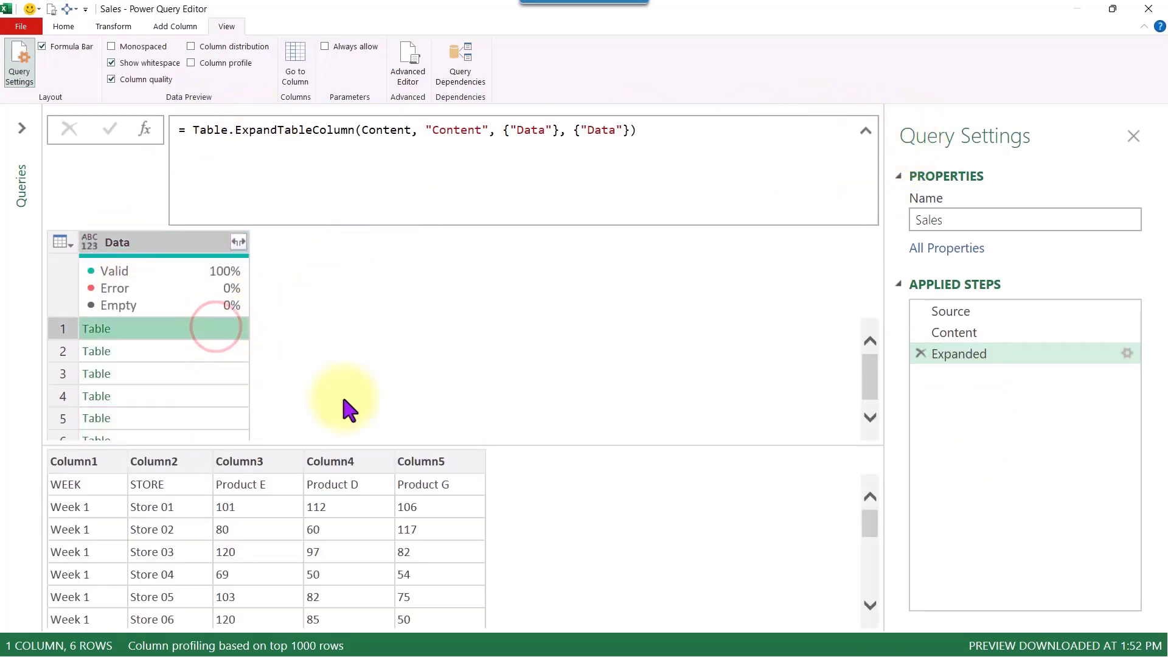
{"action": "left_click", "coordinate": [866, 131]}
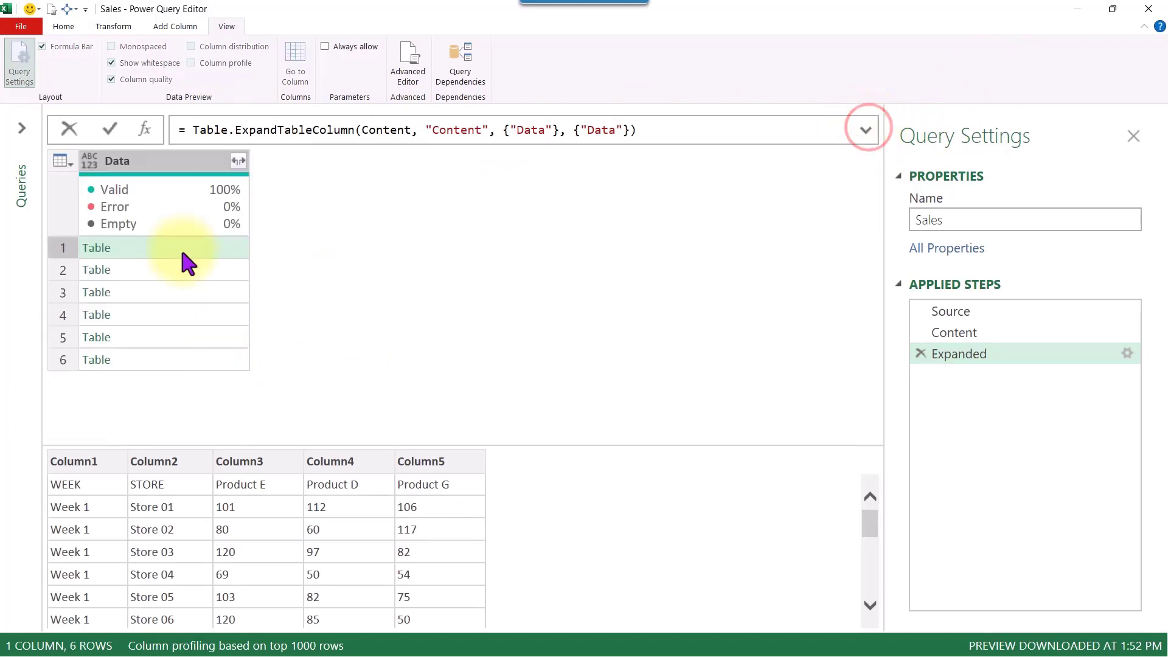
{"action": "left_click", "coordinate": [664, 450]}
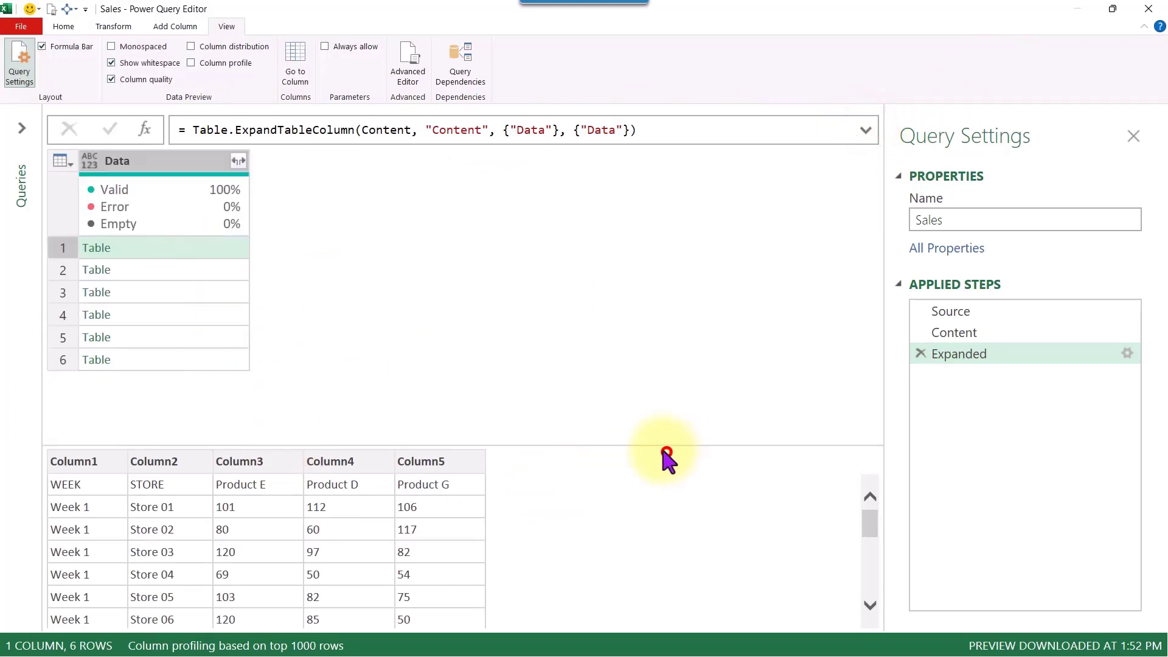
{"action": "left_click_drag", "start_coordinate": [663, 443], "coordinate": [663, 359]}
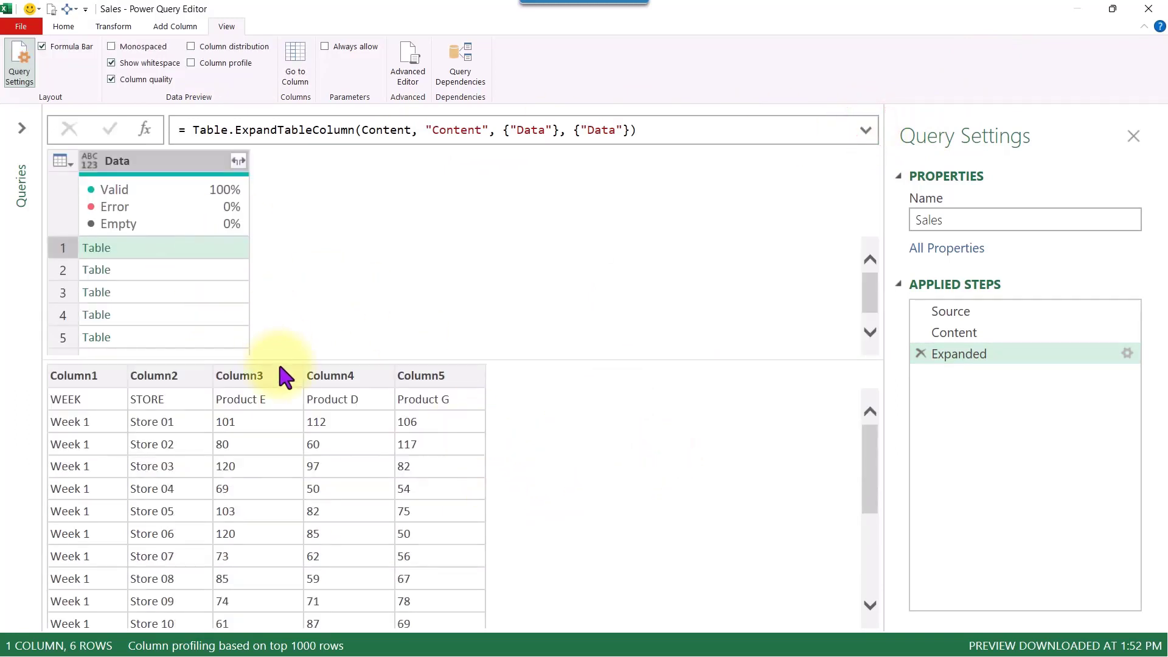
{"action": "left_click", "coordinate": [162, 269]}
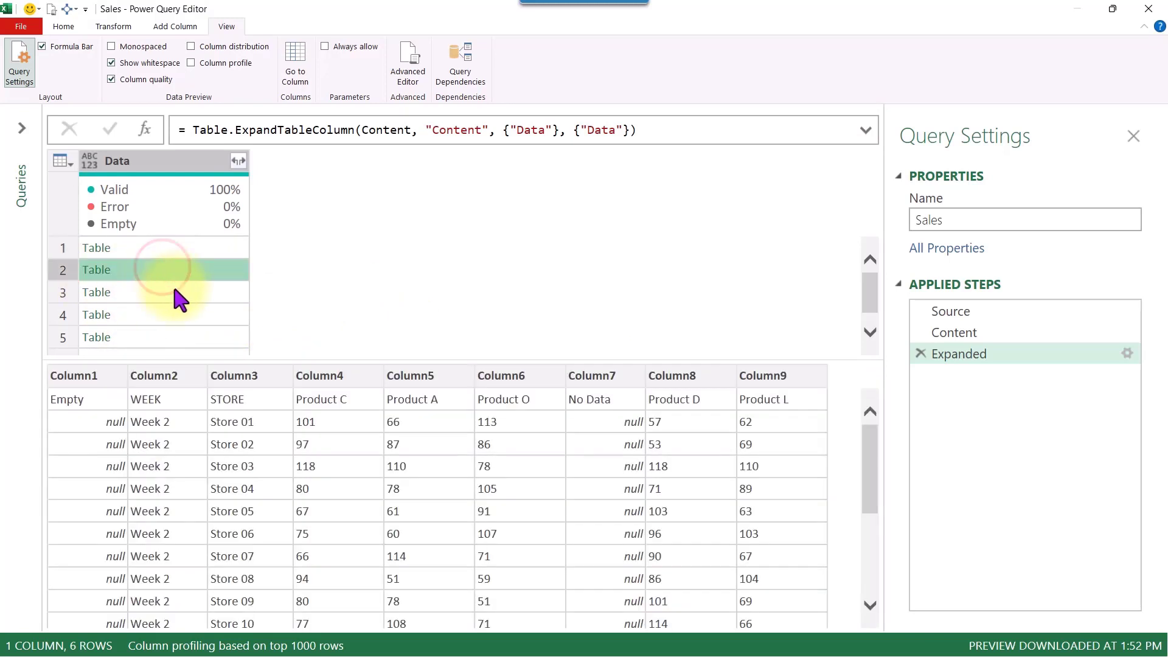
{"action": "left_click", "coordinate": [177, 291]}
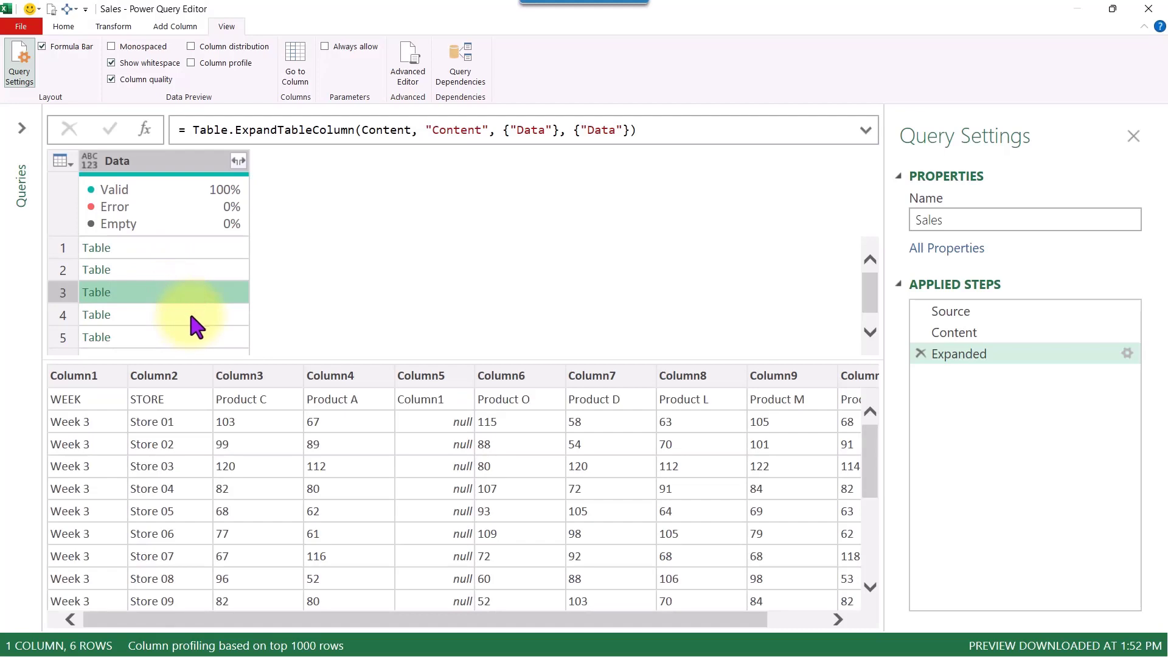
{"action": "left_click", "coordinate": [195, 317]}
{"action": "left_click", "coordinate": [206, 336]}
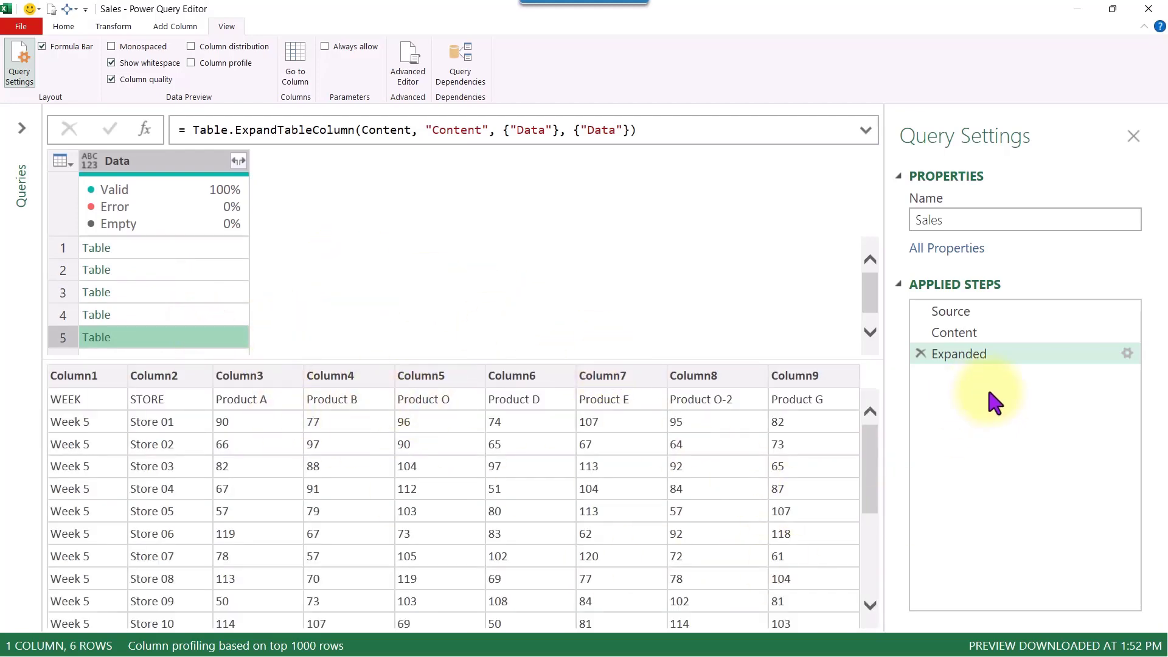
Add a custom step that references Expanded and enlarge the formula area for a multi-line formula
{"action": "left_click", "coordinate": [145, 129]}
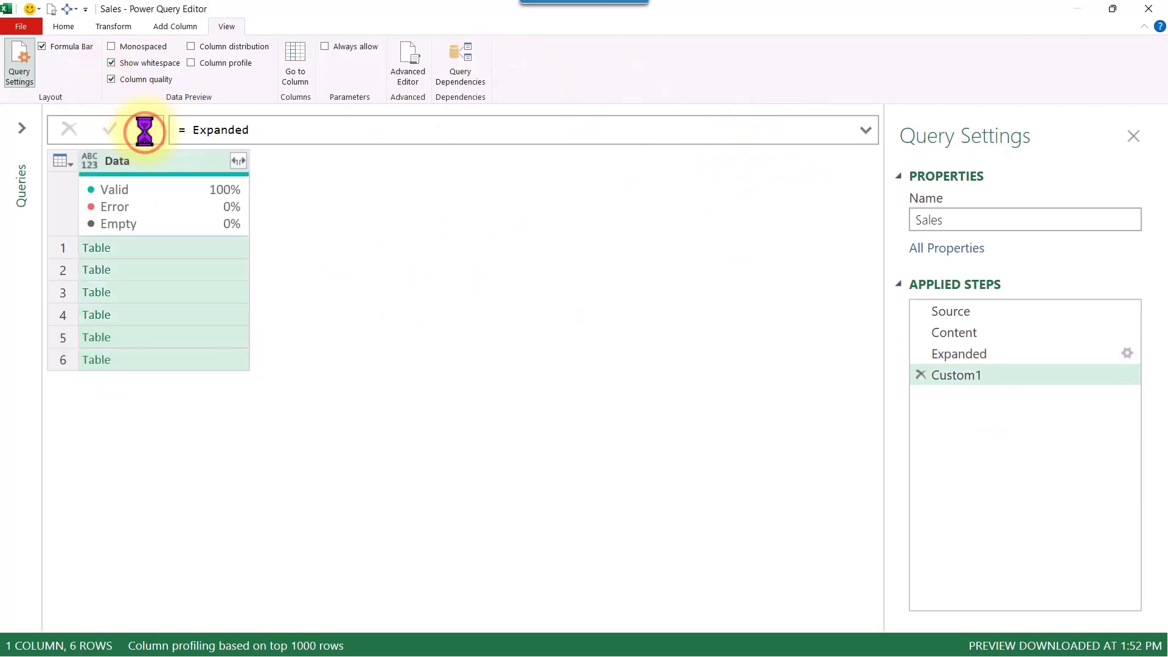
{"action": "left_click", "coordinate": [865, 130]}
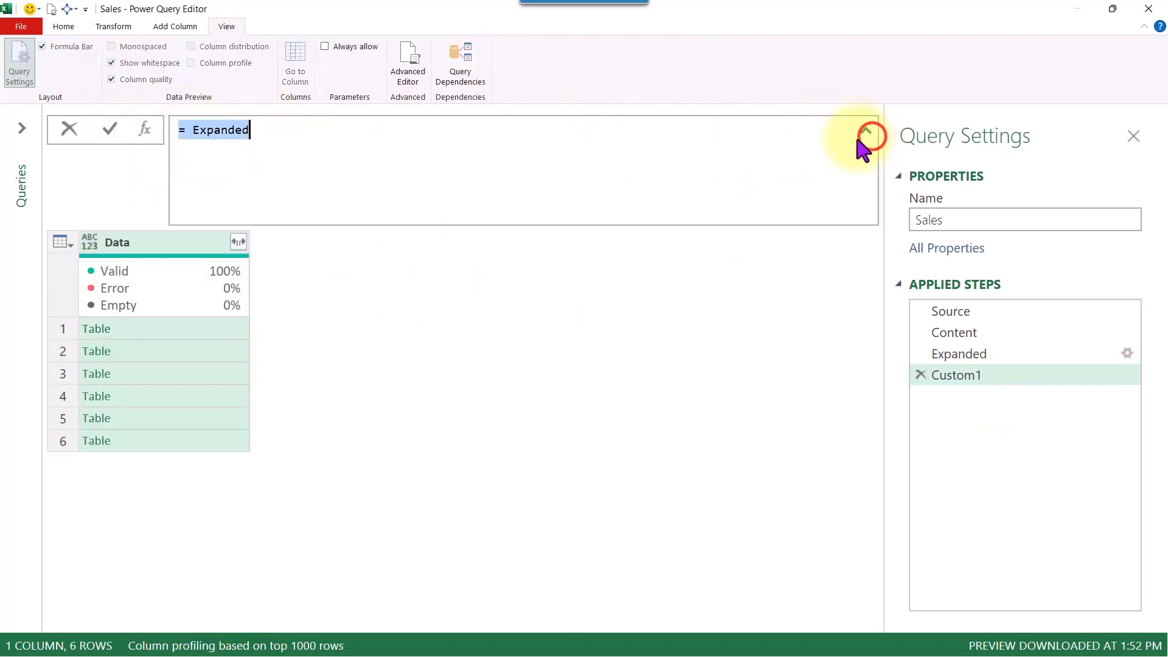
{"action": "left_click", "coordinate": [192, 130]}
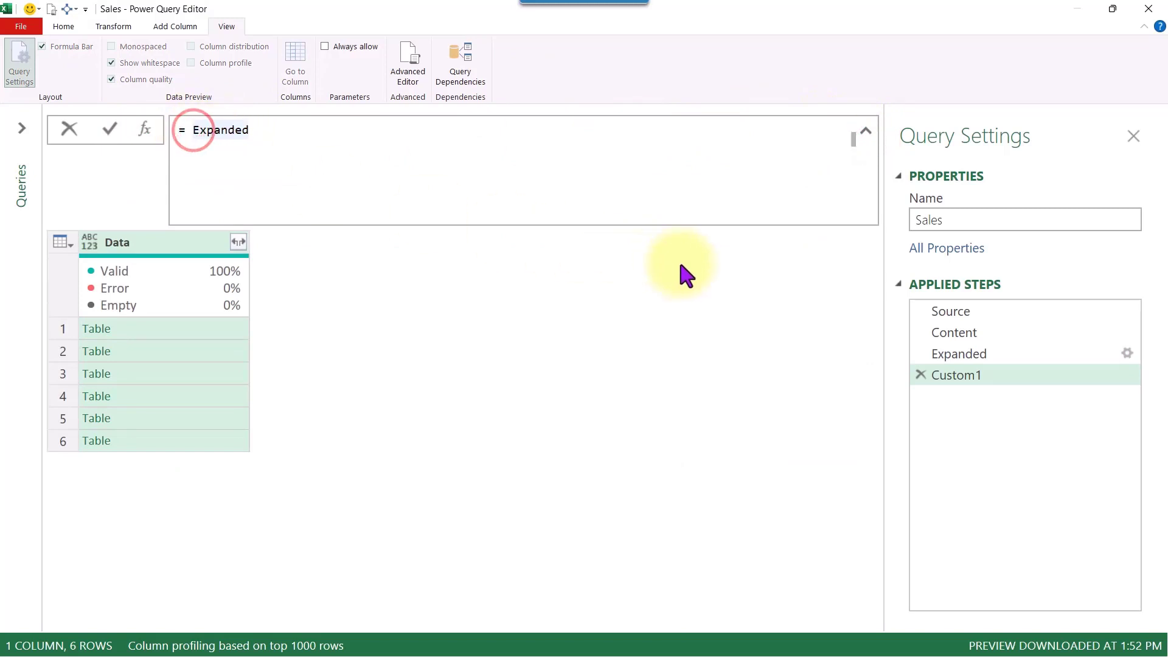
Preview the first nested table in the Data column again to examine its header row
{"action": "left_click", "coordinate": [235, 329]}
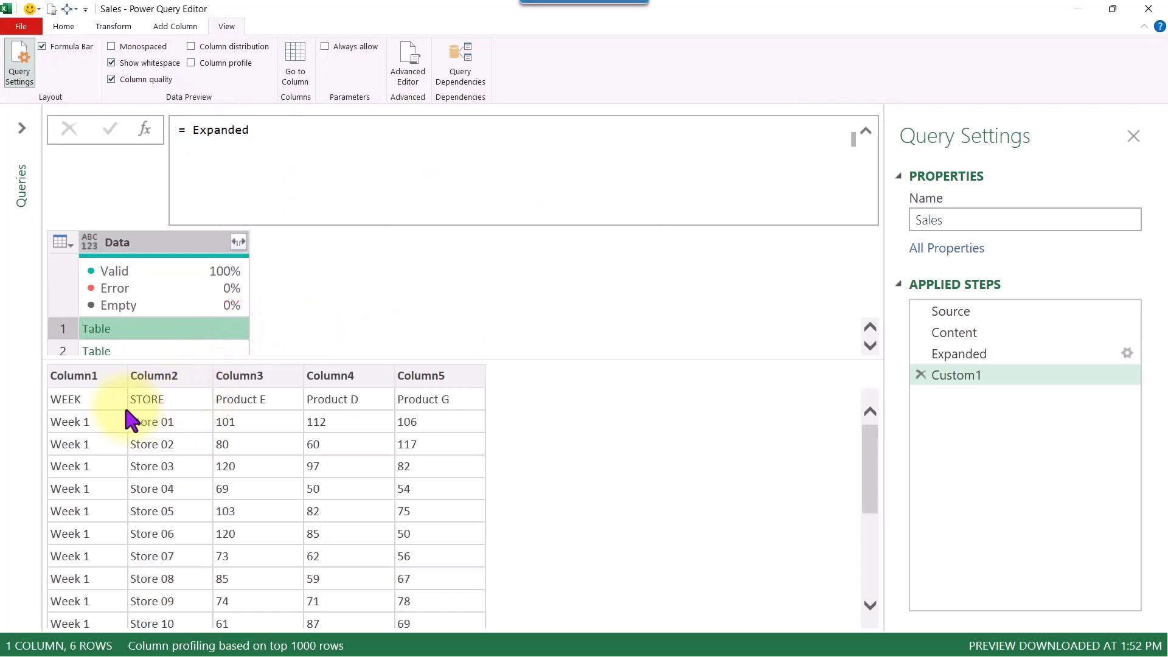
{"action": "left_click", "coordinate": [215, 346]}
{"action": "left_click", "coordinate": [229, 327]}
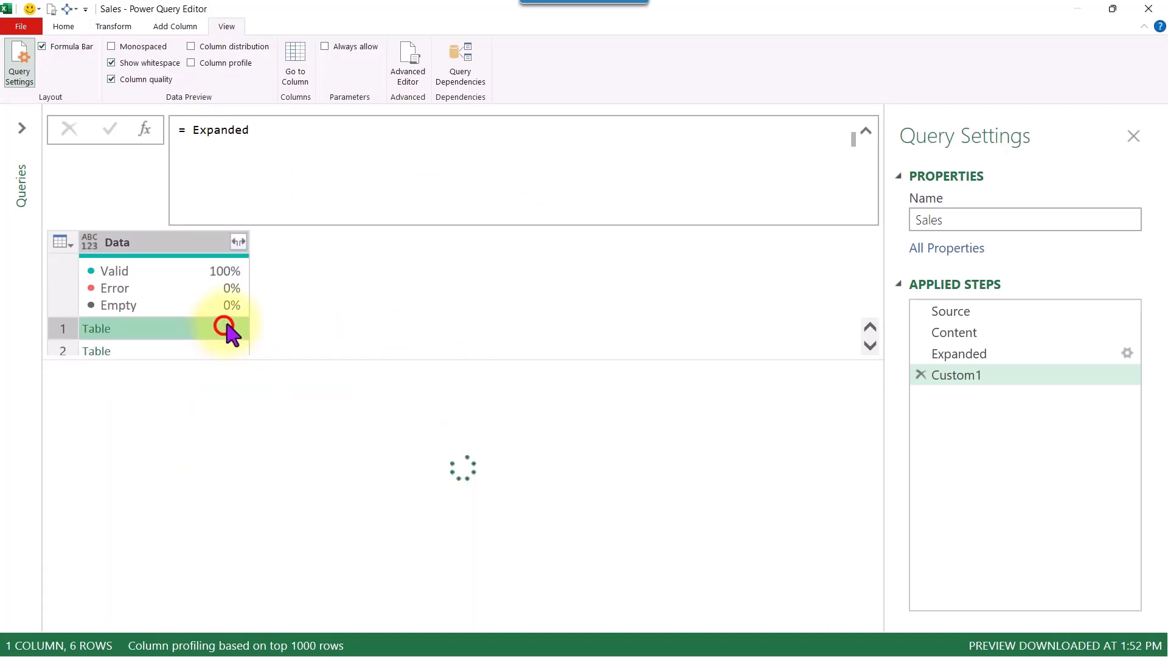
{"action": "left_click", "coordinate": [189, 135]}
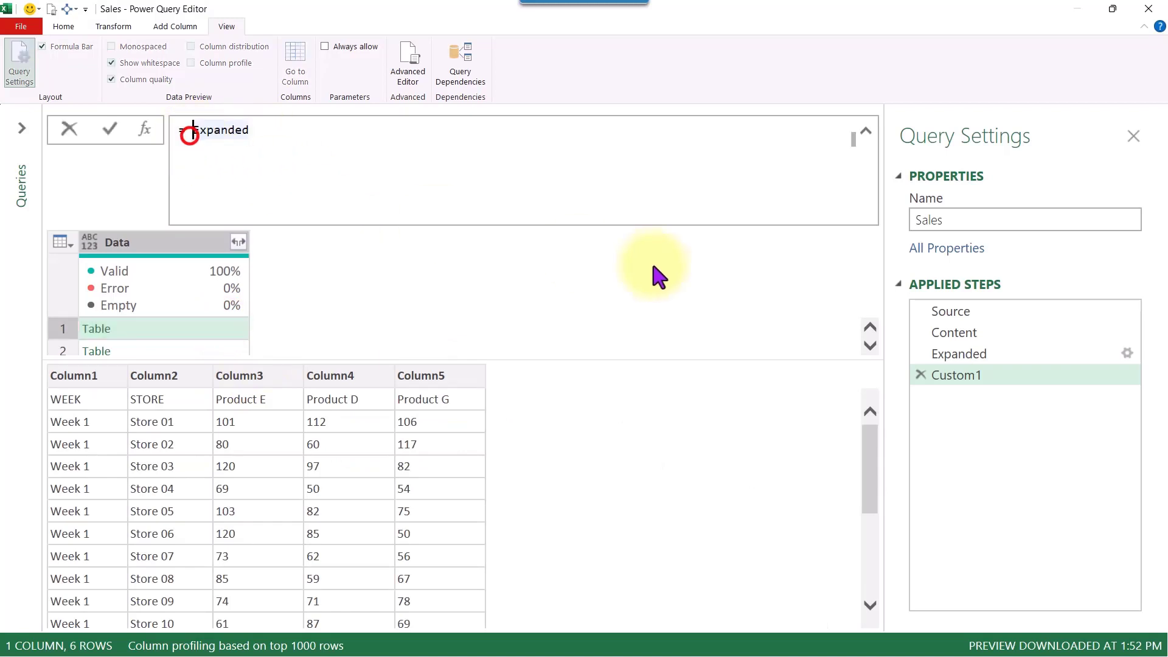
{"action": "left_click", "coordinate": [672, 277]}
{"action": "left_click", "coordinate": [170, 252]}
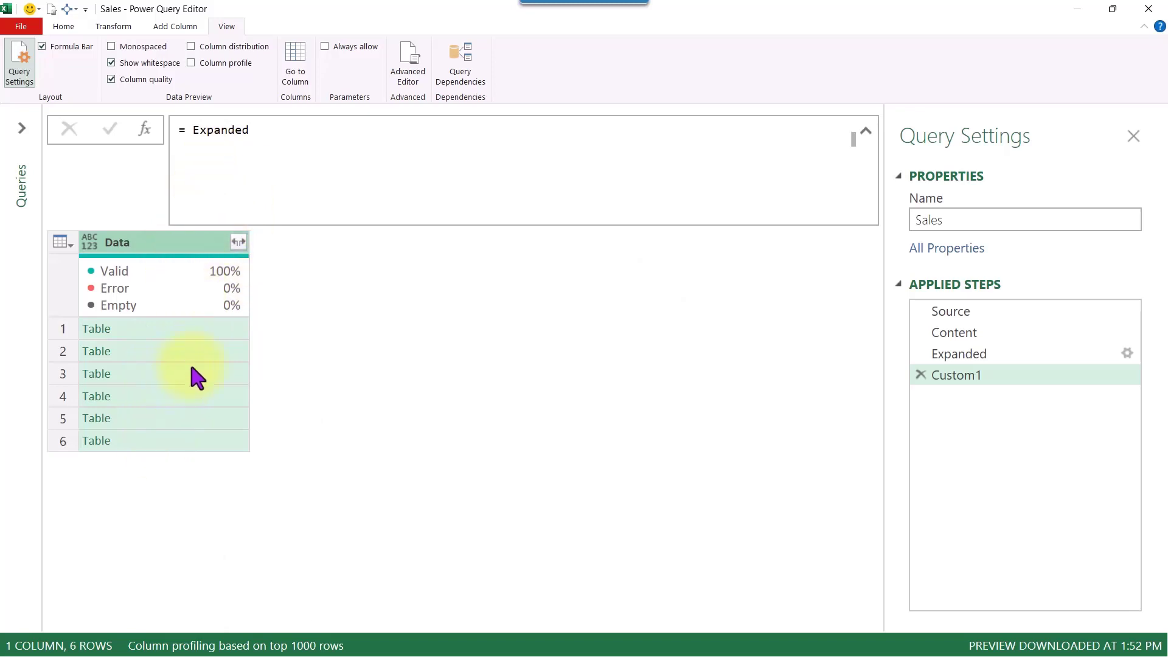
Wrap Expanded in a Table.TransformColumns call as its first argument, followed by a comma
{"action": "left_click", "coordinate": [188, 129]}
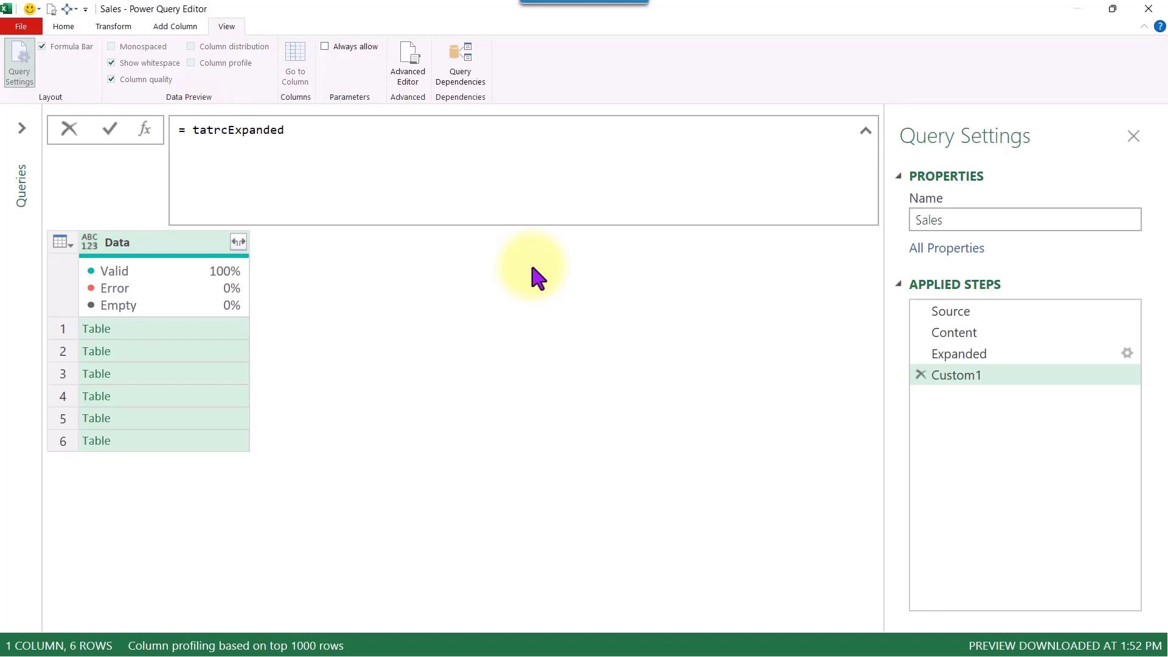
{"action": "type", "text": "tatrco"}
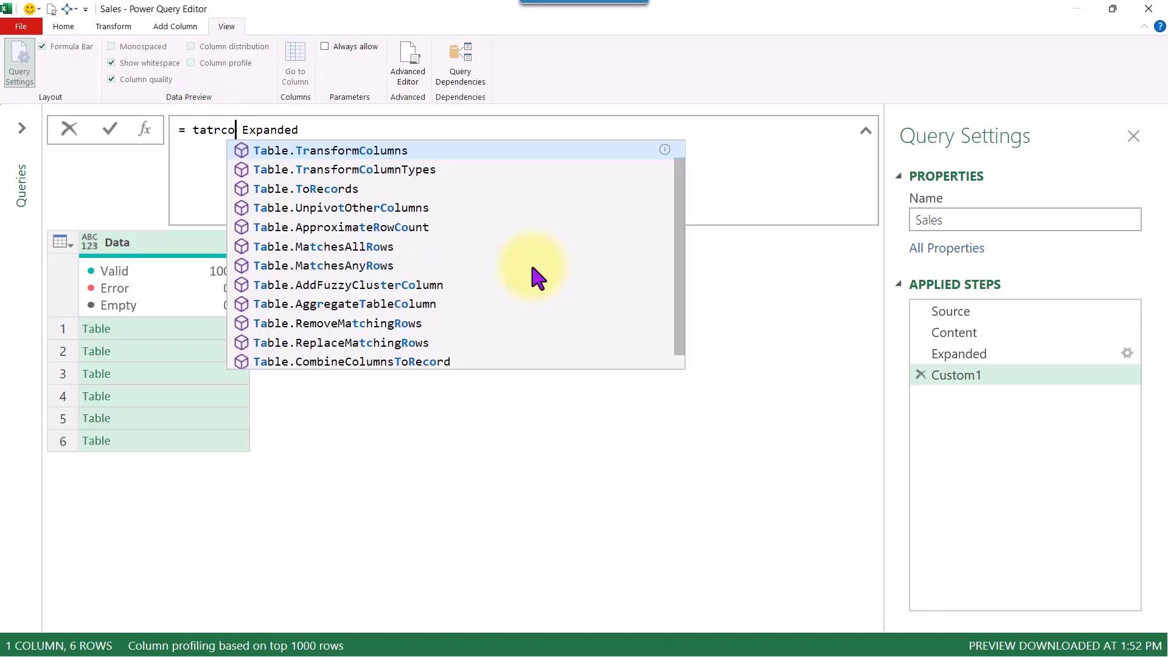
{"action": "key", "text": "Tab"}
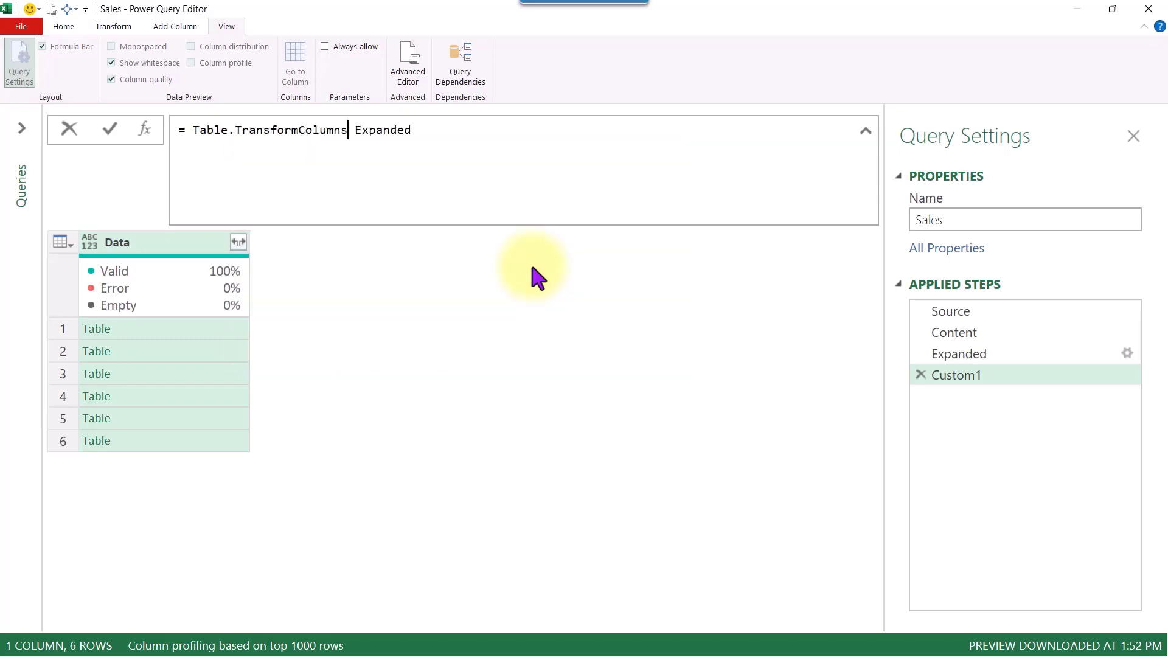
{"action": "type", "text": "("}
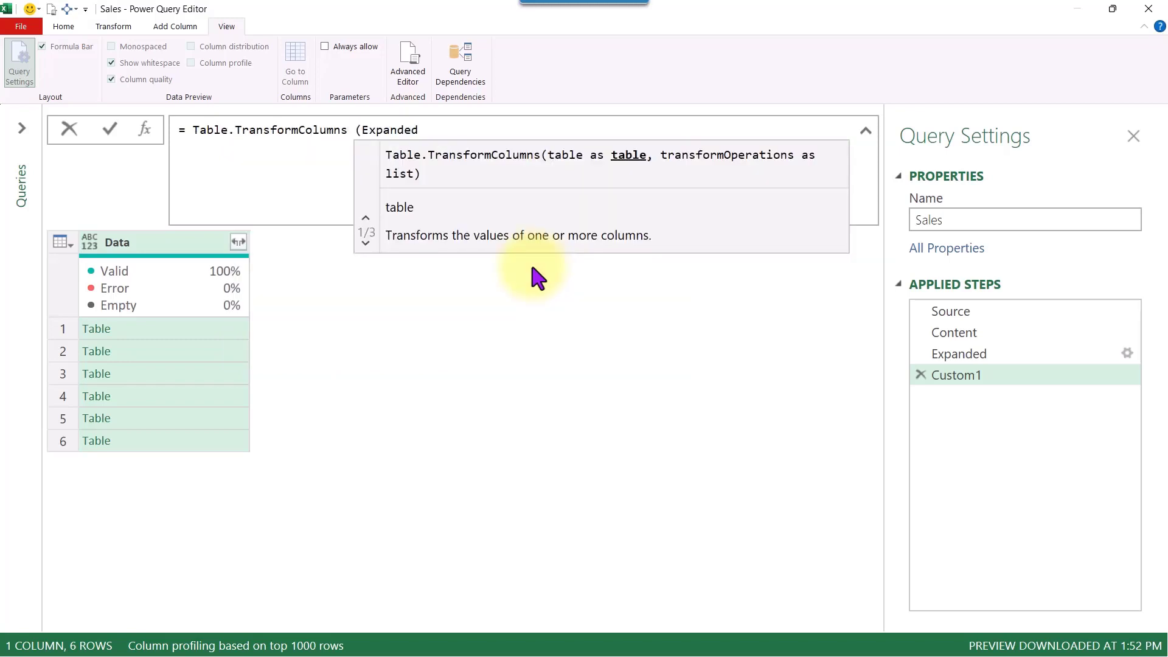
{"action": "key", "text": "Right"}
{"action": "key", "text": "Right"}
{"action": "key", "text": "Right"}
{"action": "key", "text": "Right"}
{"action": "key", "text": "Right"}
{"action": "key", "text": "Right"}
{"action": "key", "text": "Right"}
{"action": "key", "text": "Right"}
{"action": "type", "text": ", "}
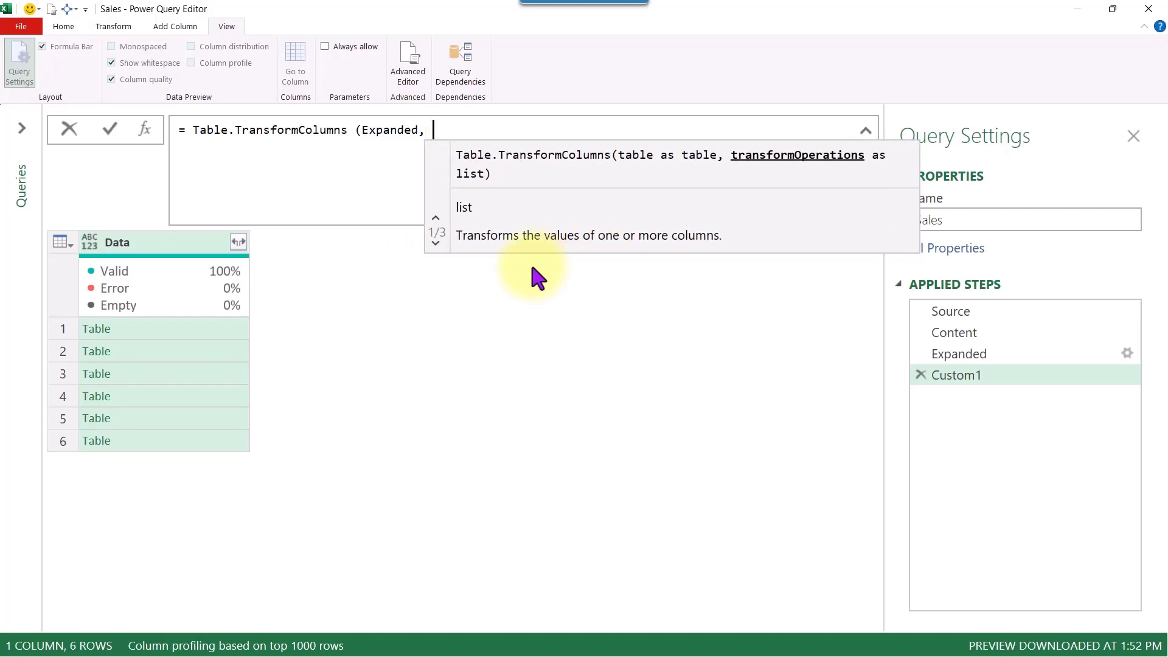
Add a transformation list in curly braces containing "Data" and the keyword each as the second argument
{"action": "type", "text": "{"}
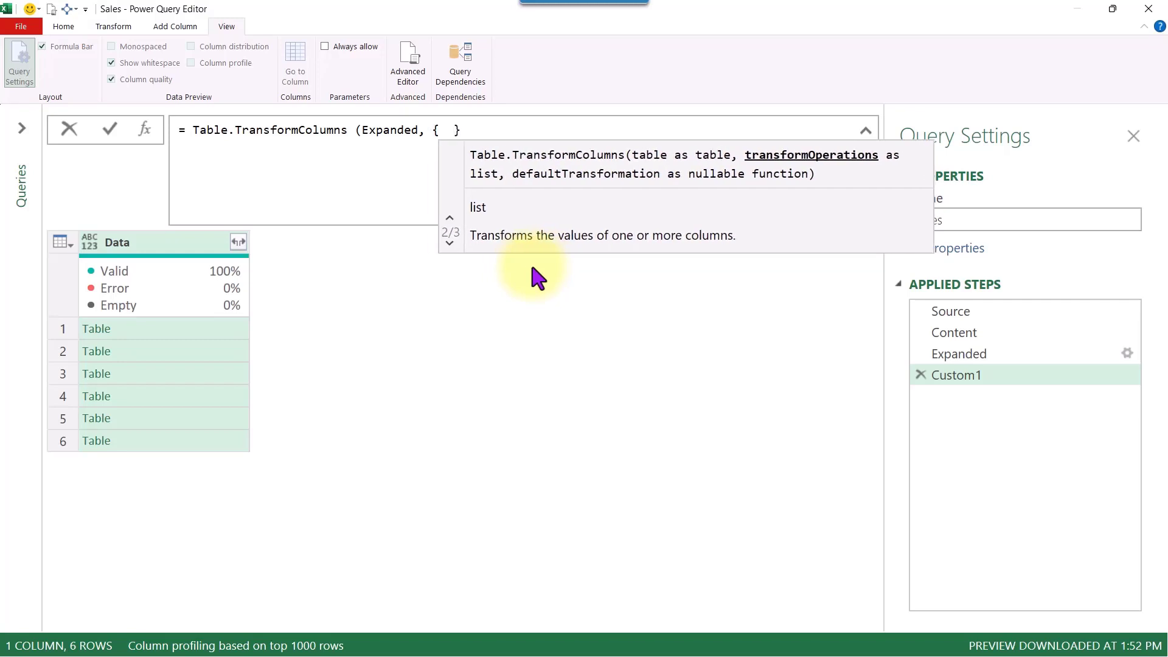
{"action": "type", "text": "\"Data\""}
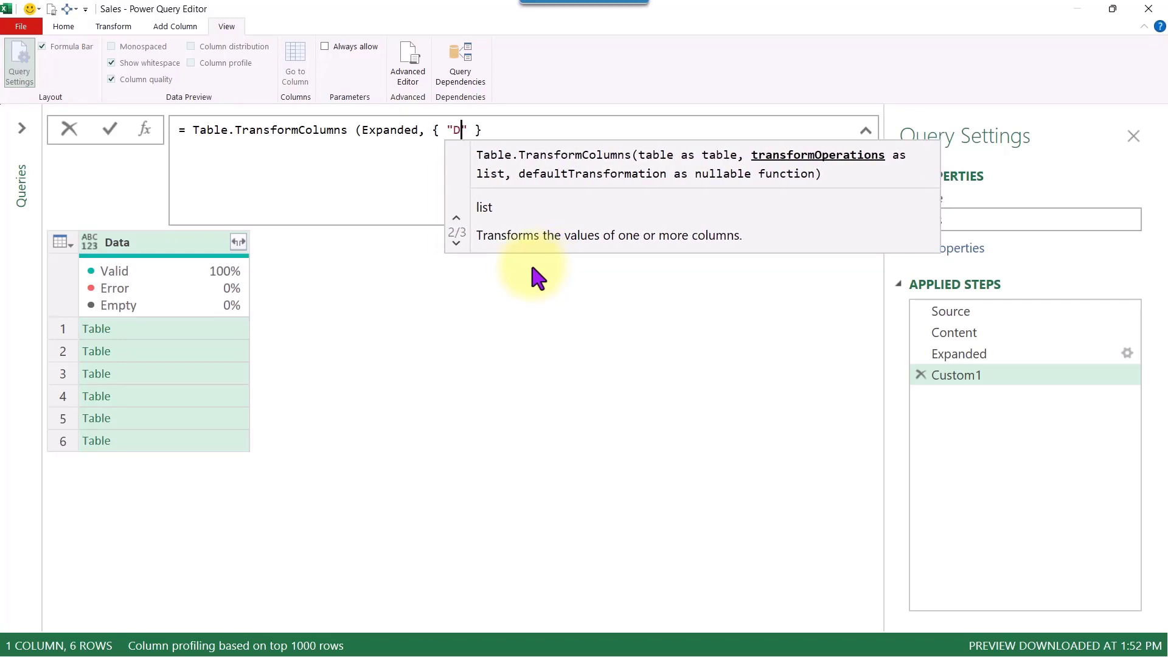
{"action": "type", "text": ", each"}
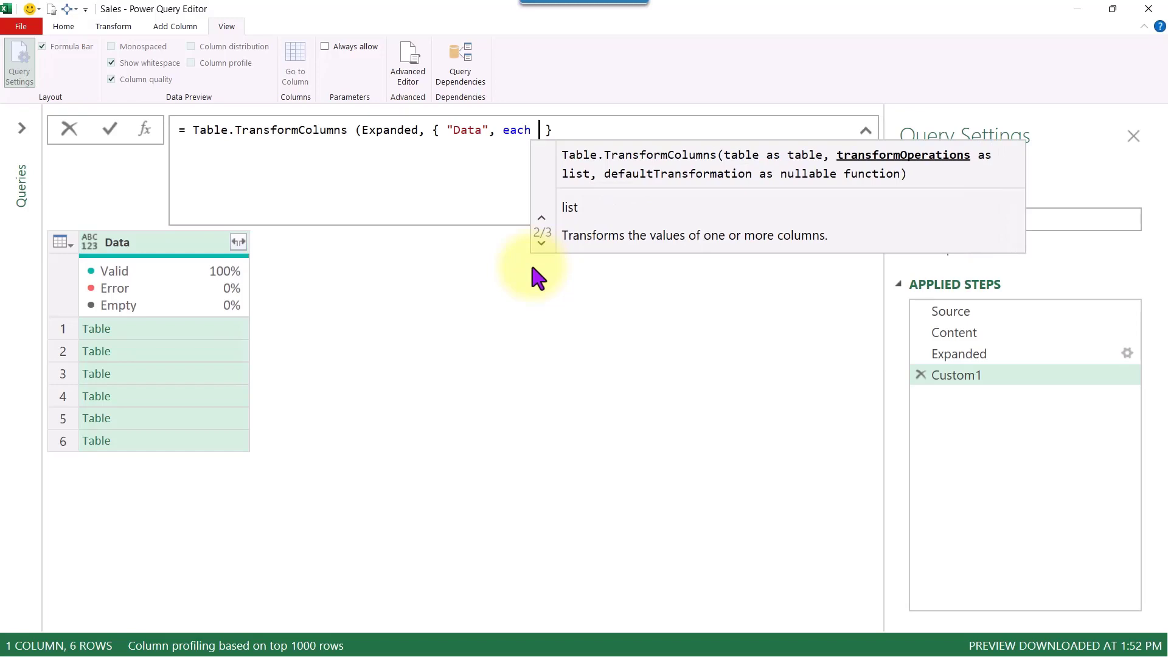
Open a let block on a new line after each and start a variable named m
{"action": "key", "text": "shift+Return"}
{"action": "type", "text": "let"}
{"action": "key", "text": "shift+Return"}
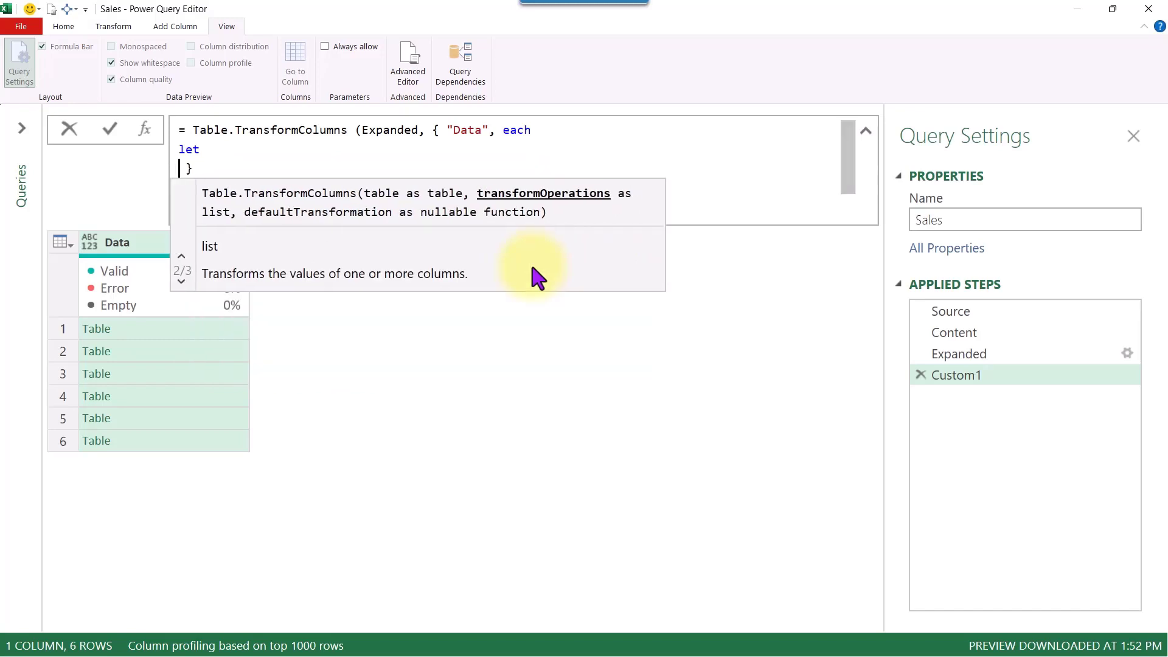
{"action": "type", "text": "m ="}
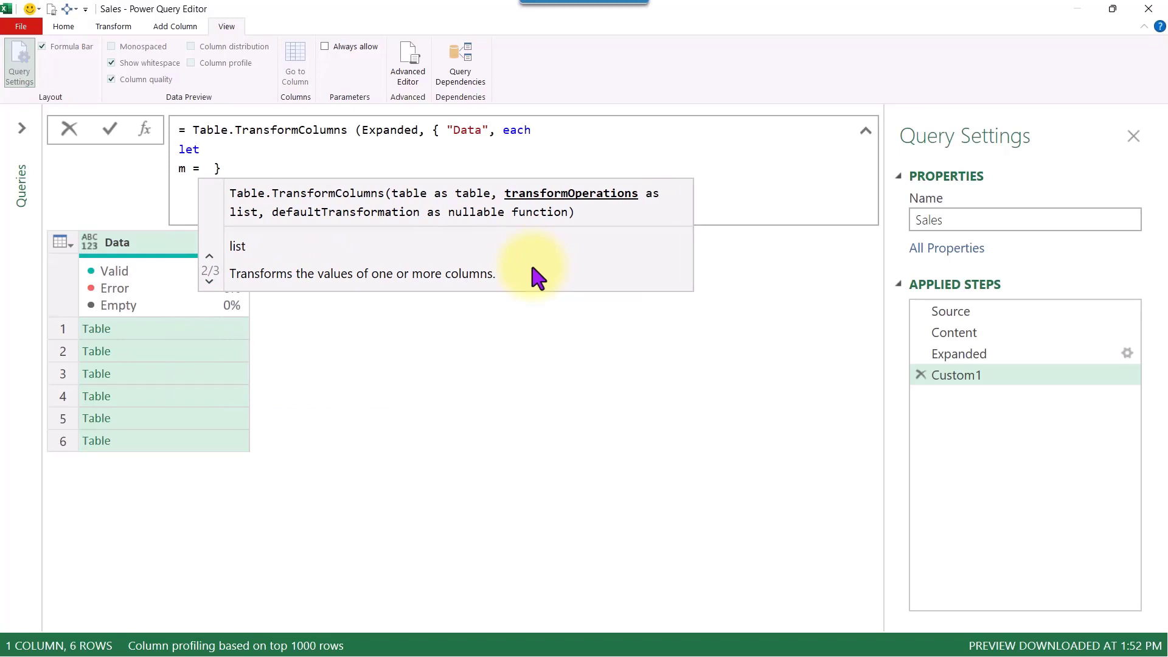
Define m as Table.PromoteHeaders(_) to promote the first row of each nested table
{"action": "type", "text": "table"}
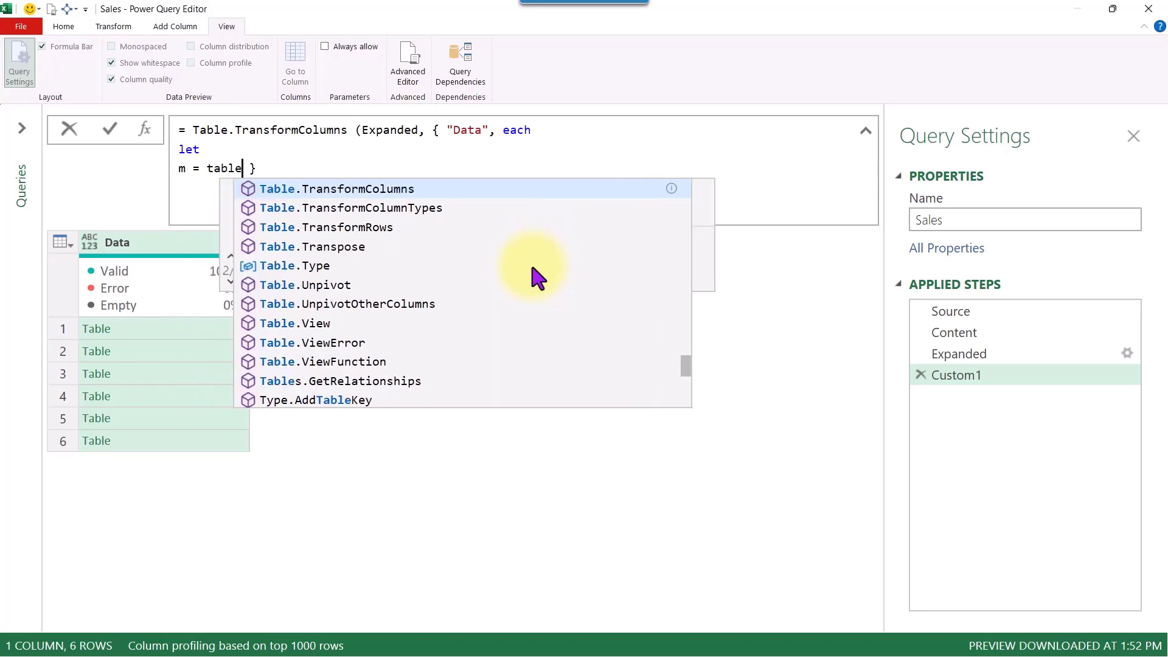
{"action": "type", "text": ".pro"}
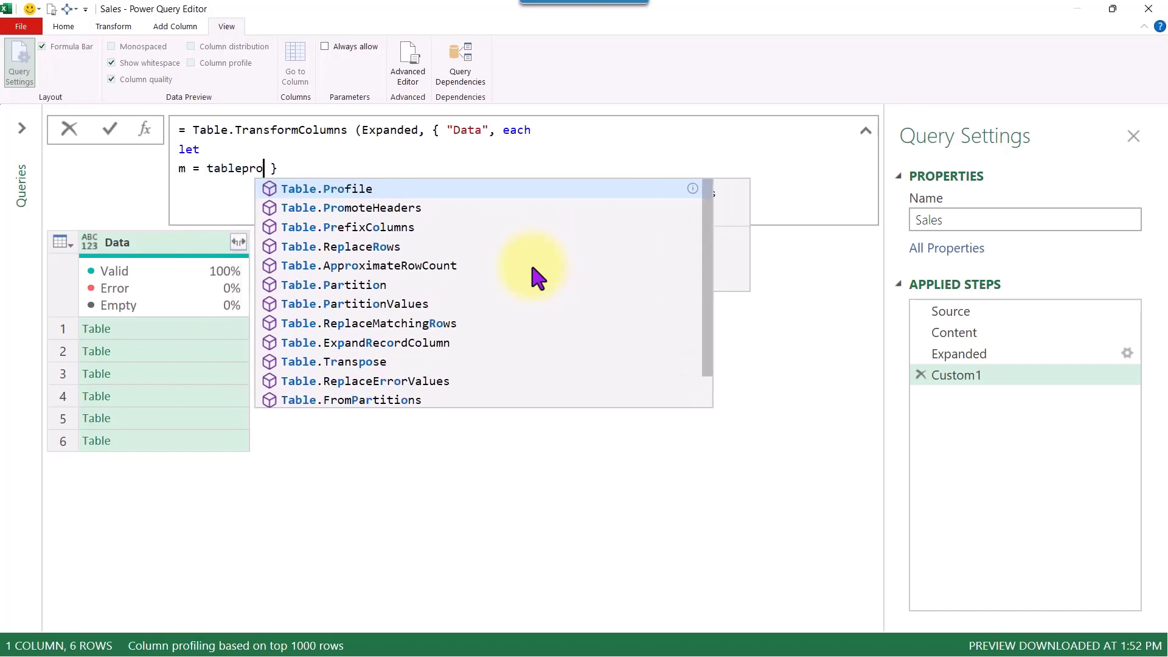
{"action": "key", "text": "Down"}
{"action": "key", "text": "Tab"}
{"action": "type", "text": "("}
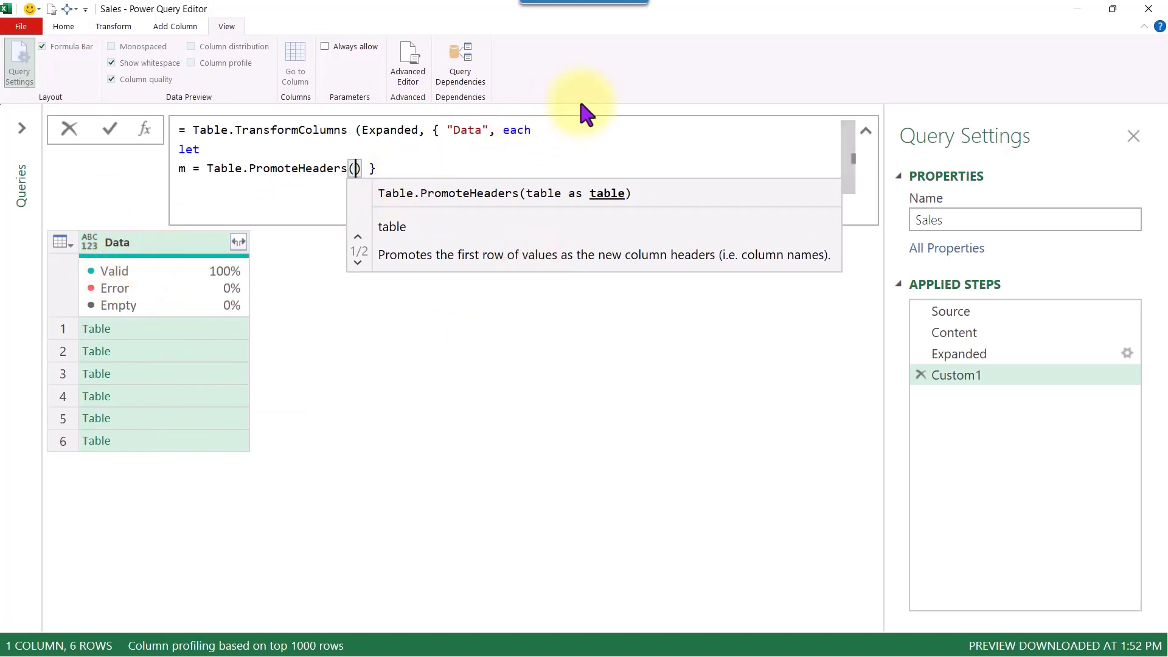
{"action": "type", "text": "_"}
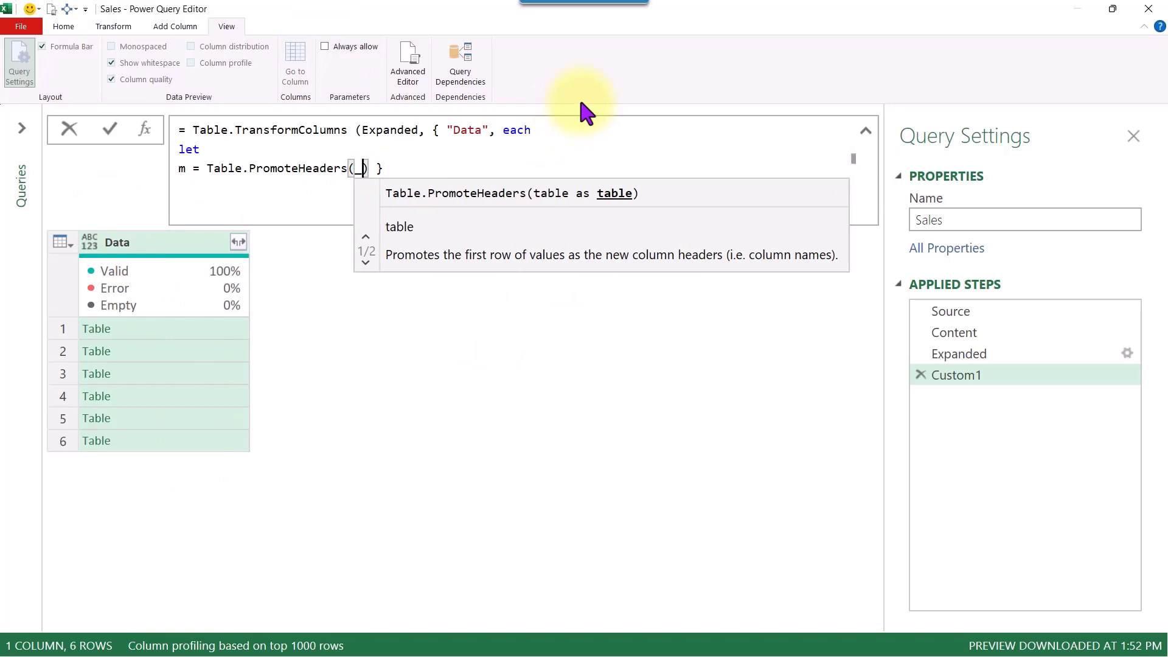
{"action": "left_click", "coordinate": [369, 169]}
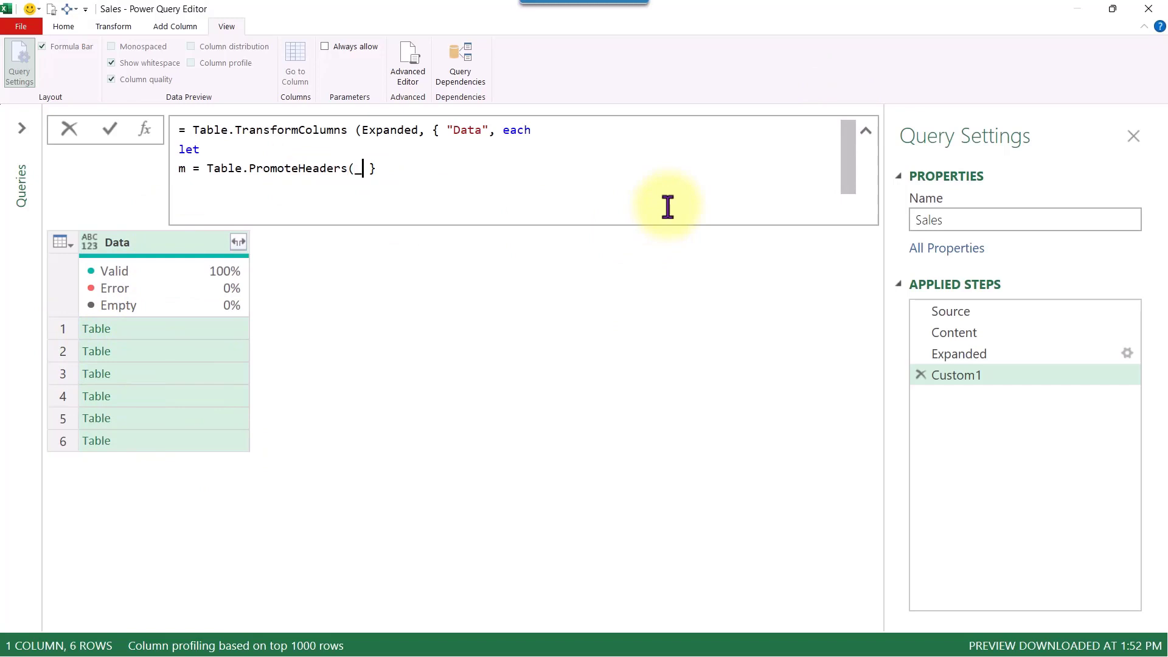
{"action": "key", "text": "BackSpace"}
Close the let block with in and m, add the outer closing parenthesis, and commit the formula
{"action": "key", "text": "Return"}
{"action": "type", "text": "in"}
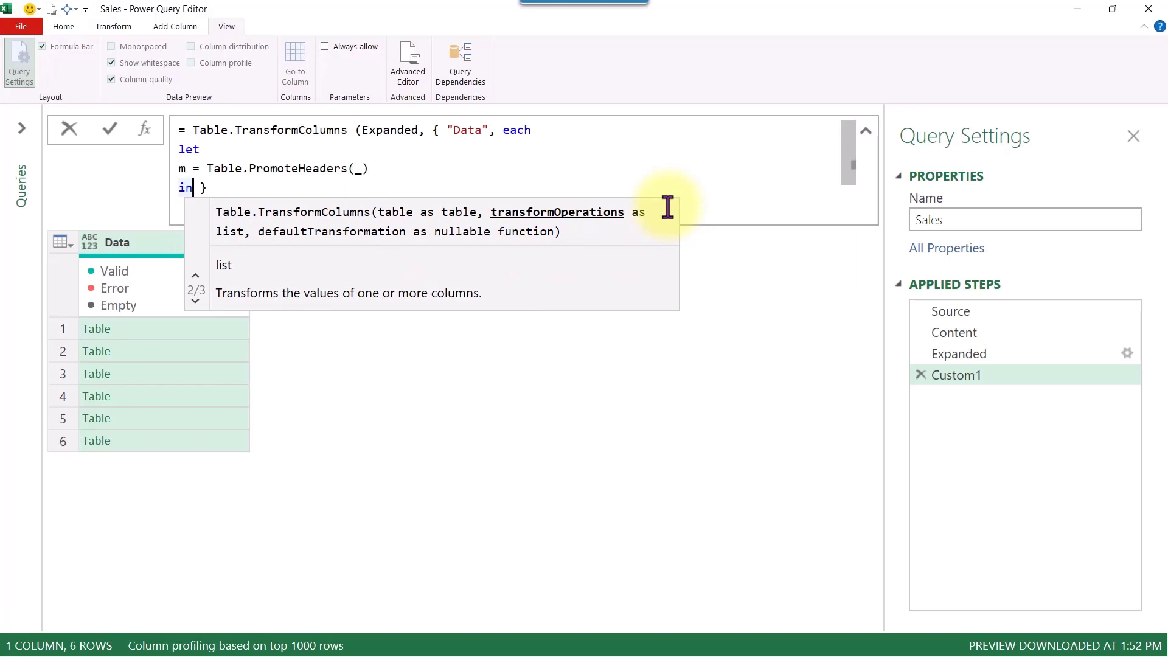
{"action": "key", "text": "Return"}
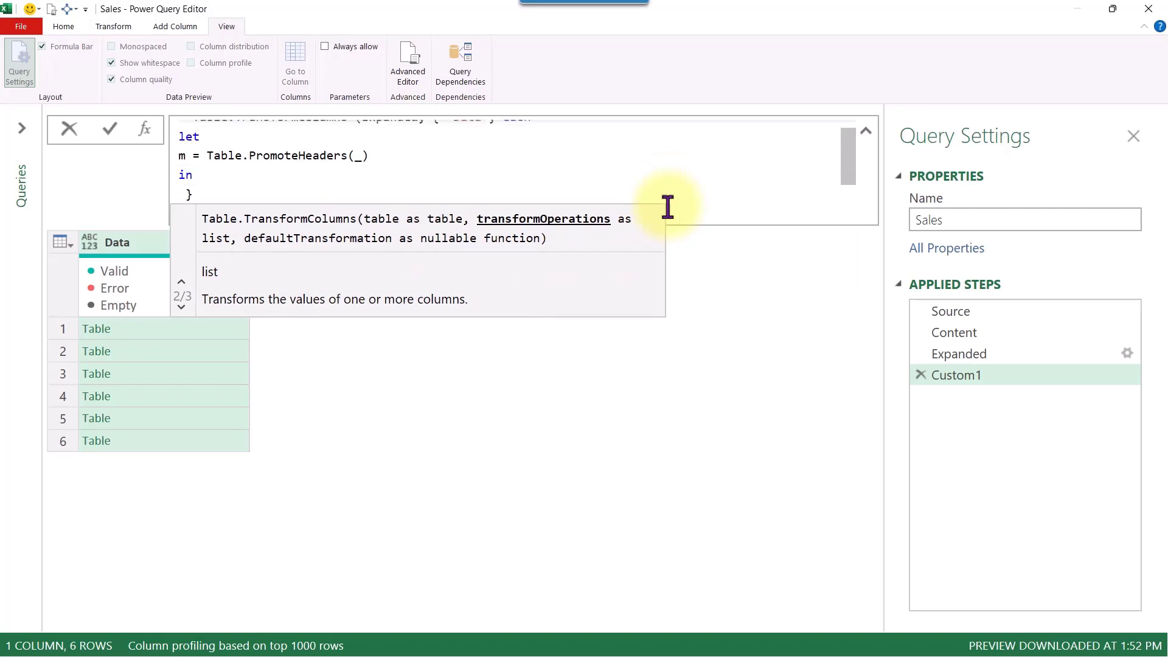
{"action": "type", "text": "m"}
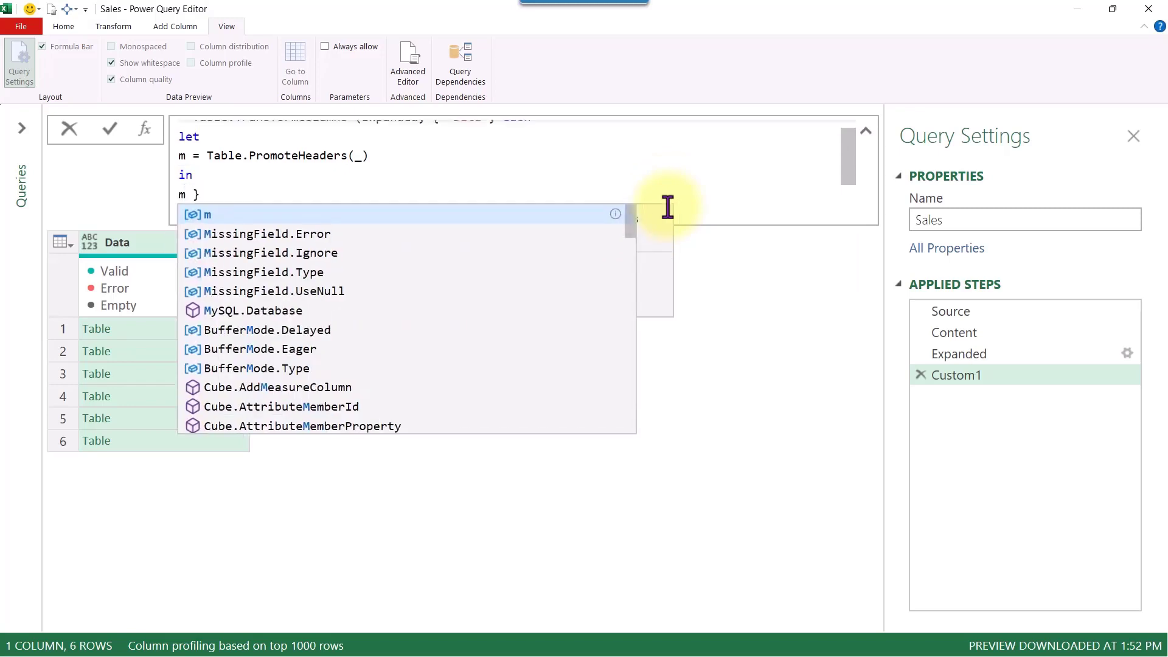
{"action": "key", "text": "Right"}
{"action": "key", "text": "Right"}
{"action": "type", "text": ")"}
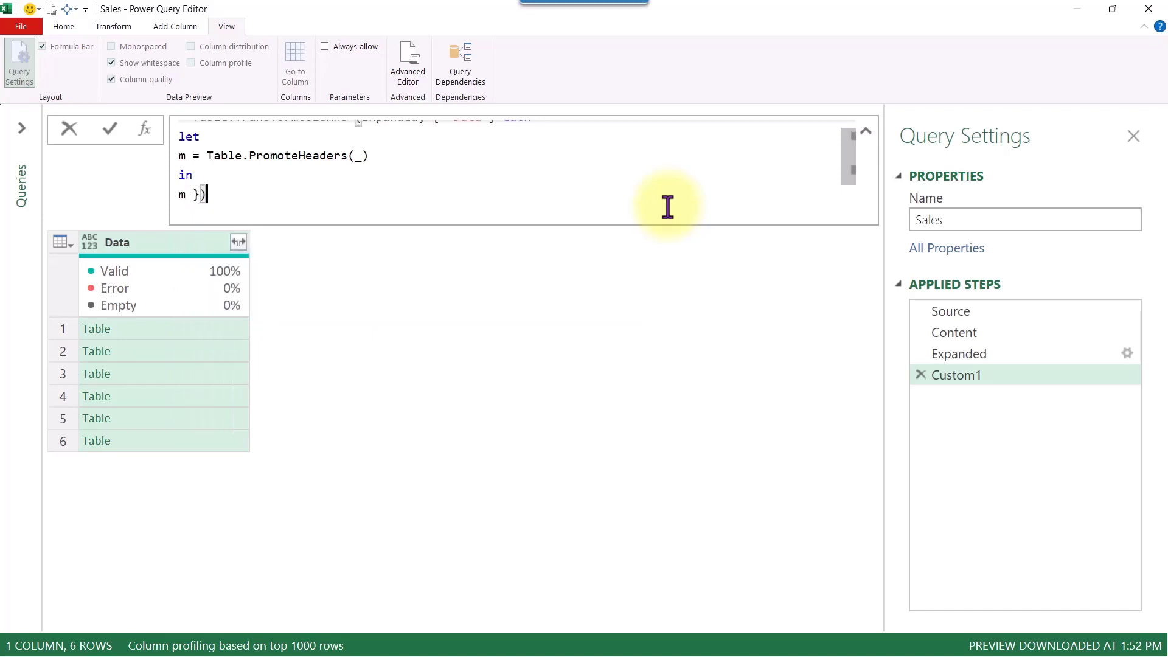
{"action": "key", "text": "Return"}
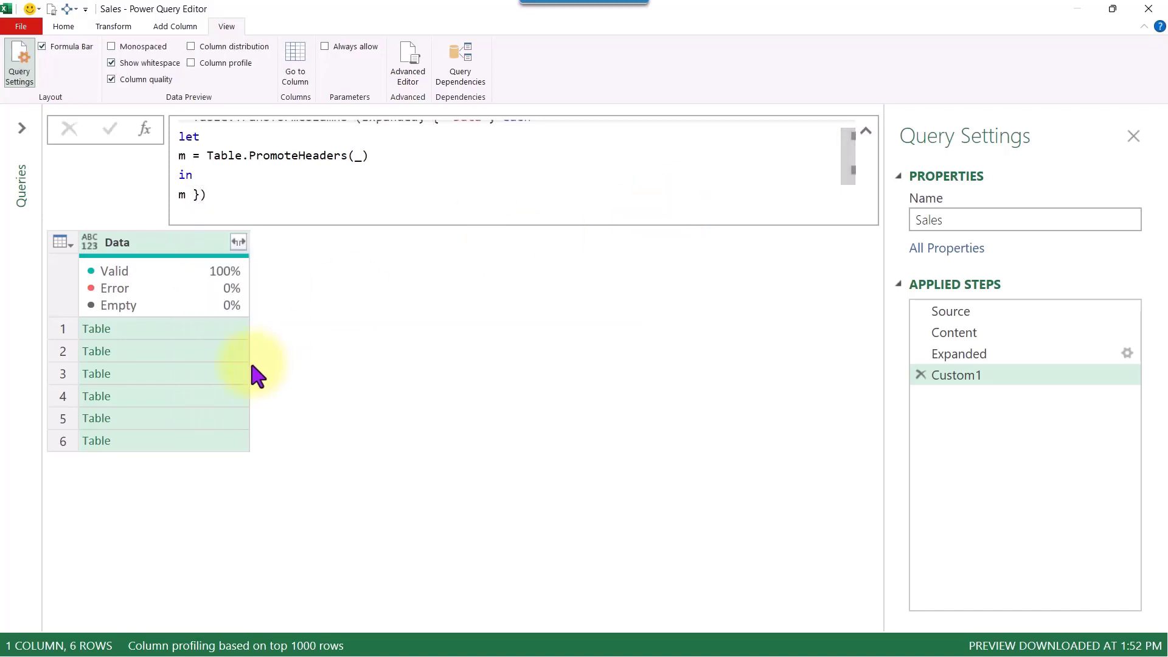
Preview the nested tables in the Data column one after another to examine their promoted headers
{"action": "left_click", "coordinate": [202, 330]}
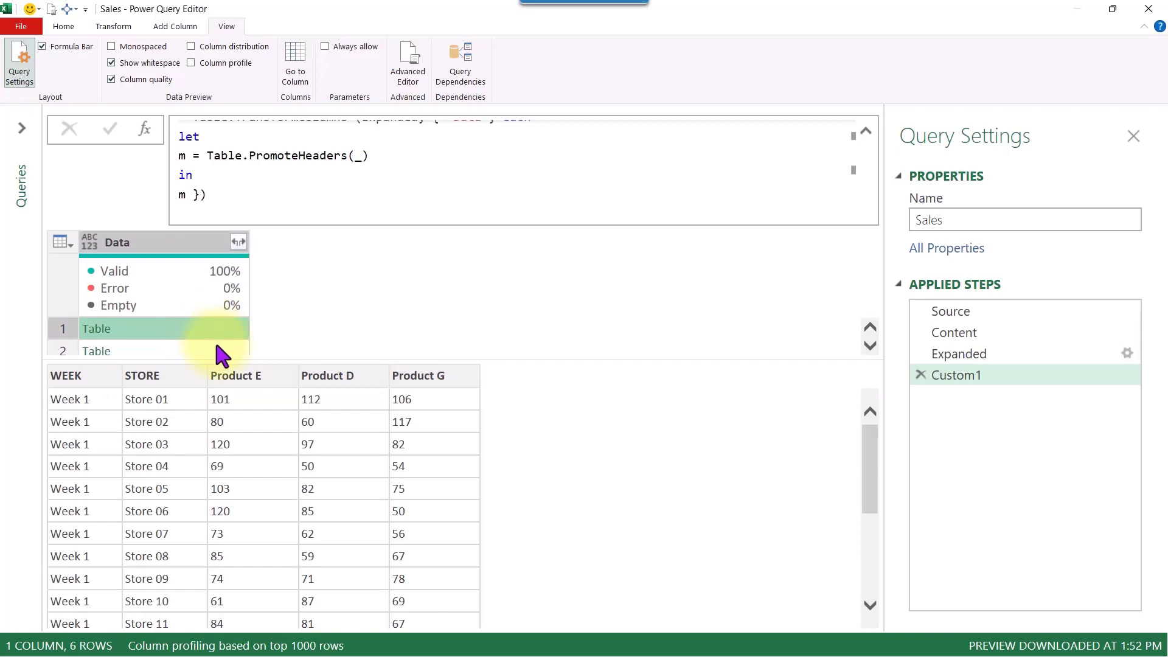
{"action": "left_click", "coordinate": [219, 351]}
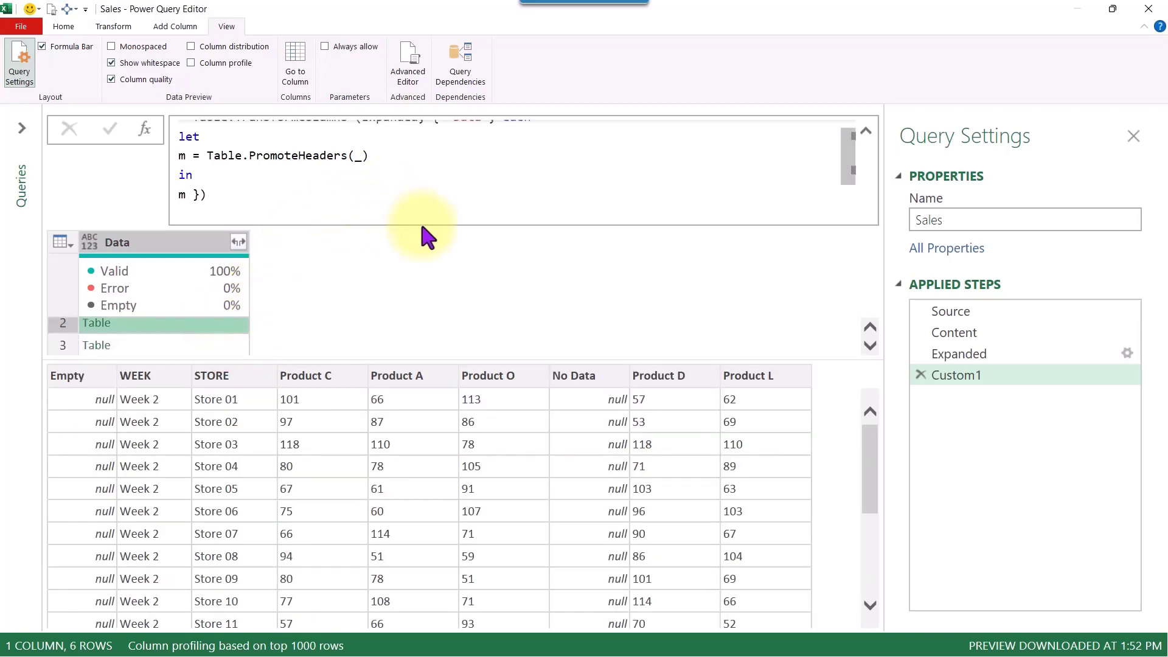
{"action": "left_click_drag", "start_coordinate": [516, 360], "coordinate": [510, 392]}
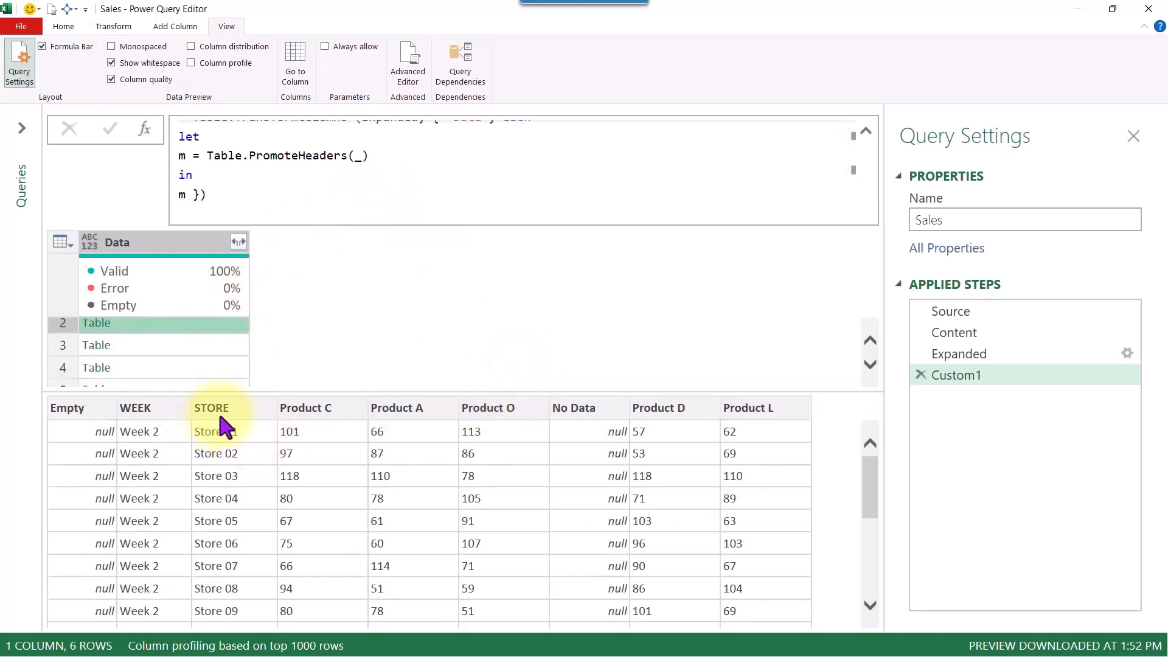
{"action": "left_click", "coordinate": [234, 345]}
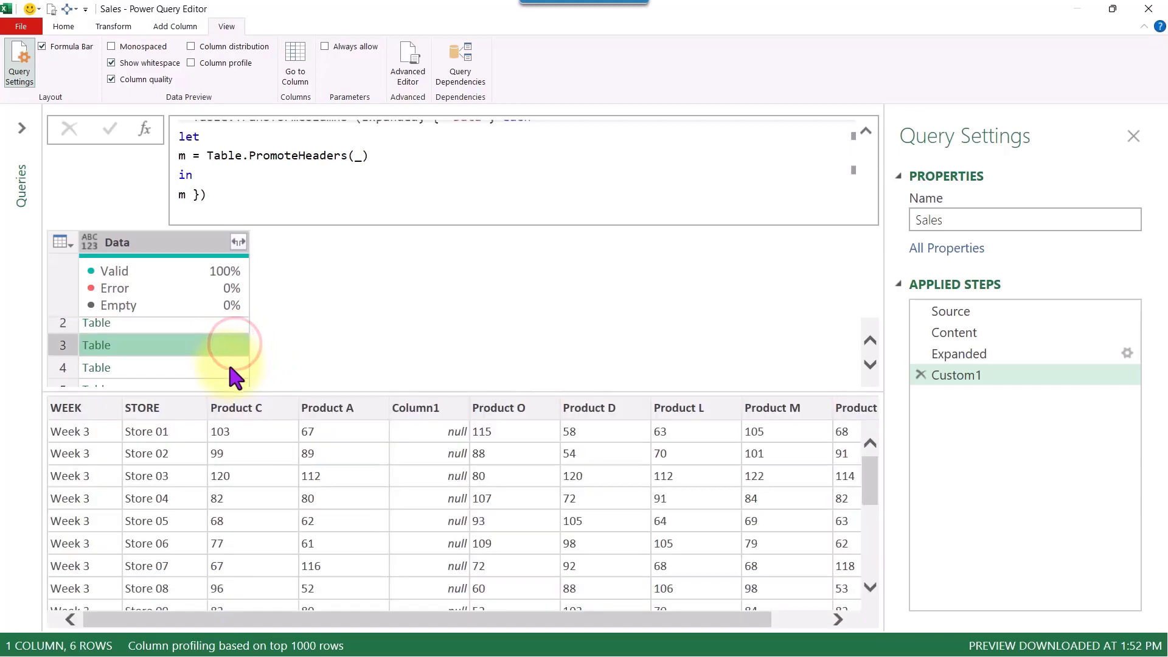
{"action": "left_click", "coordinate": [229, 367]}
{"action": "key", "text": "Down"}
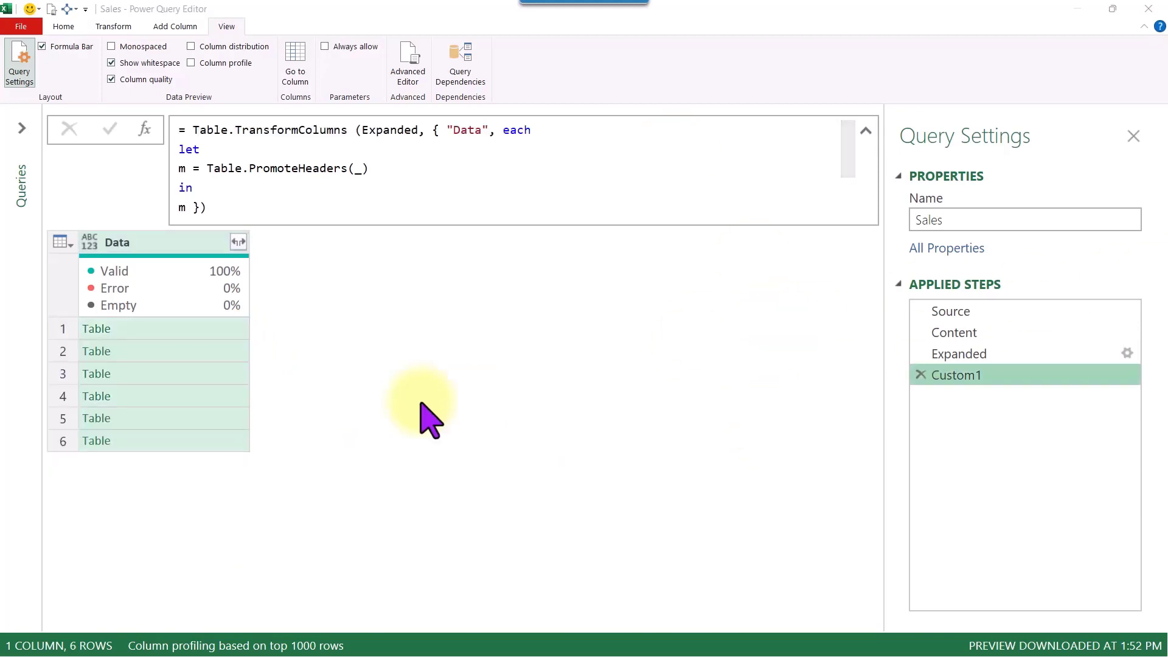
Add a custom step that tries combining the nested tables with Table.Combine(Custom1[Data])
{"action": "left_click", "coordinate": [179, 243]}
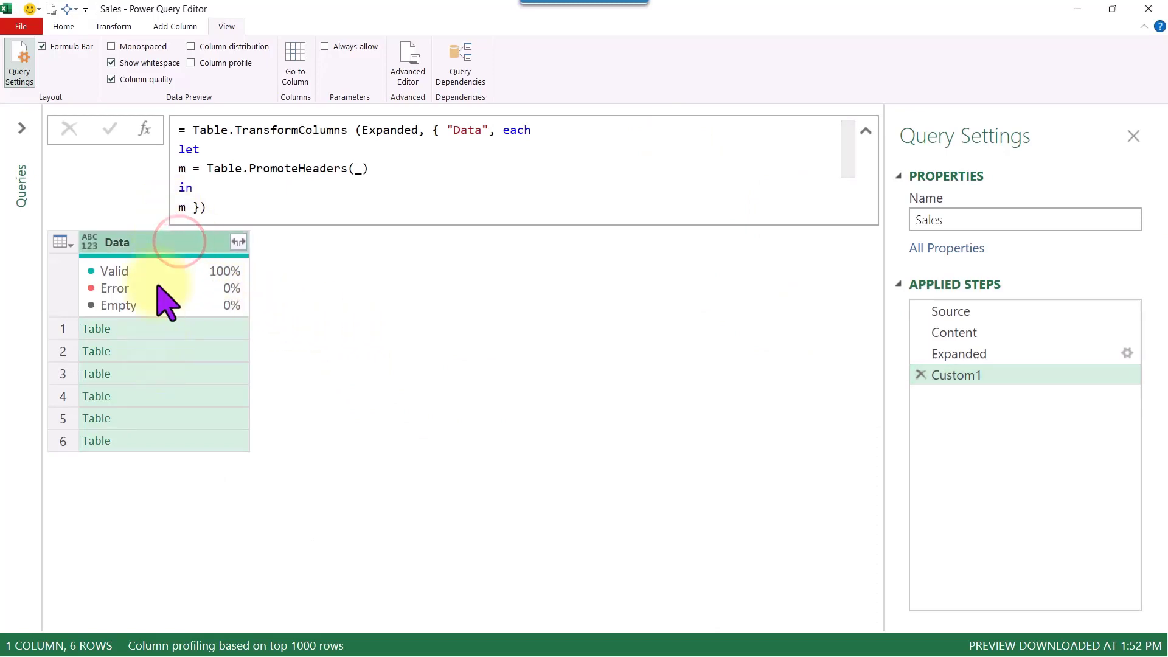
{"action": "left_click", "coordinate": [145, 132]}
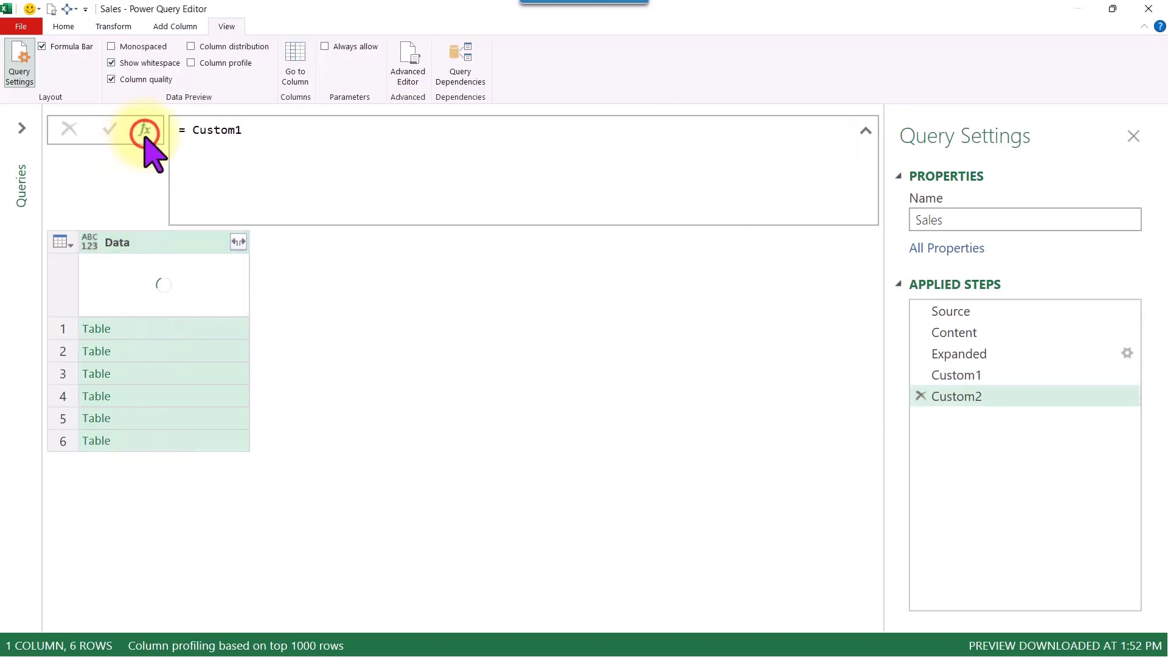
{"action": "left_click", "coordinate": [184, 132]}
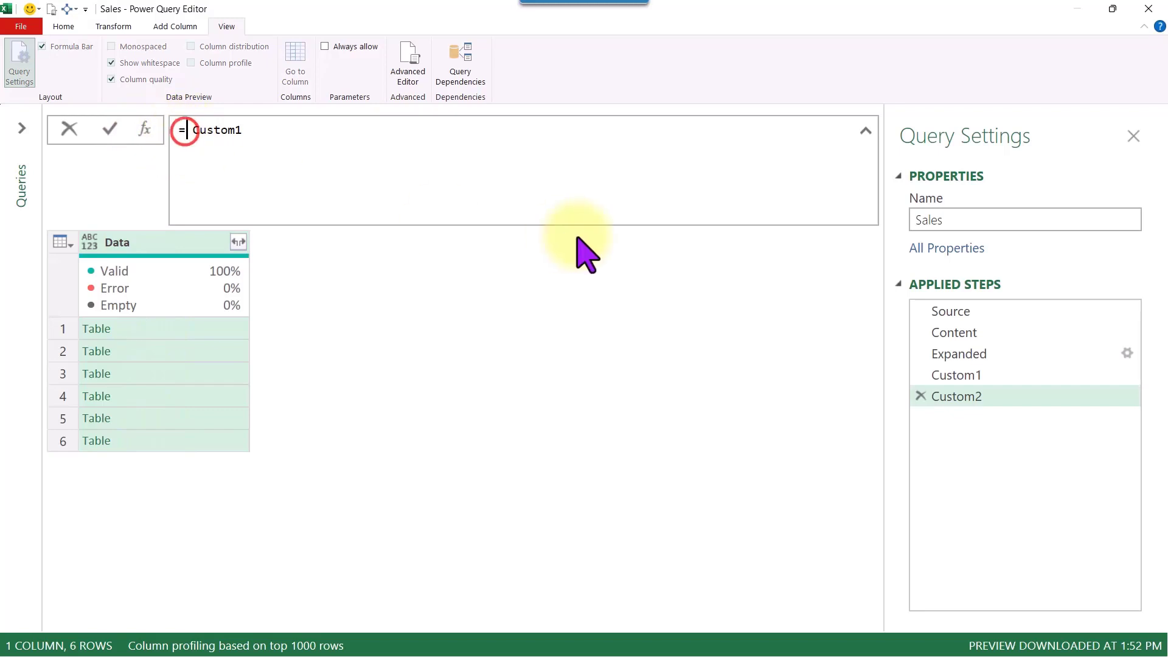
{"action": "type", "text": "table"}
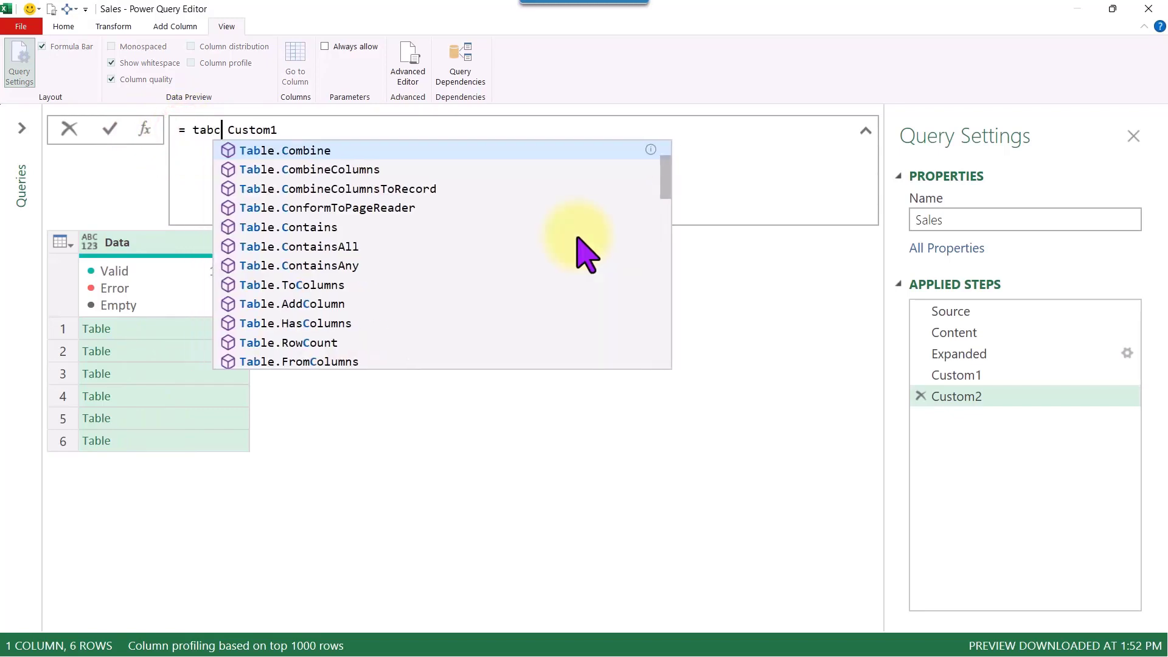
{"action": "key", "text": "Tab"}
{"action": "type", "text": "("}
{"action": "key", "text": "End"}
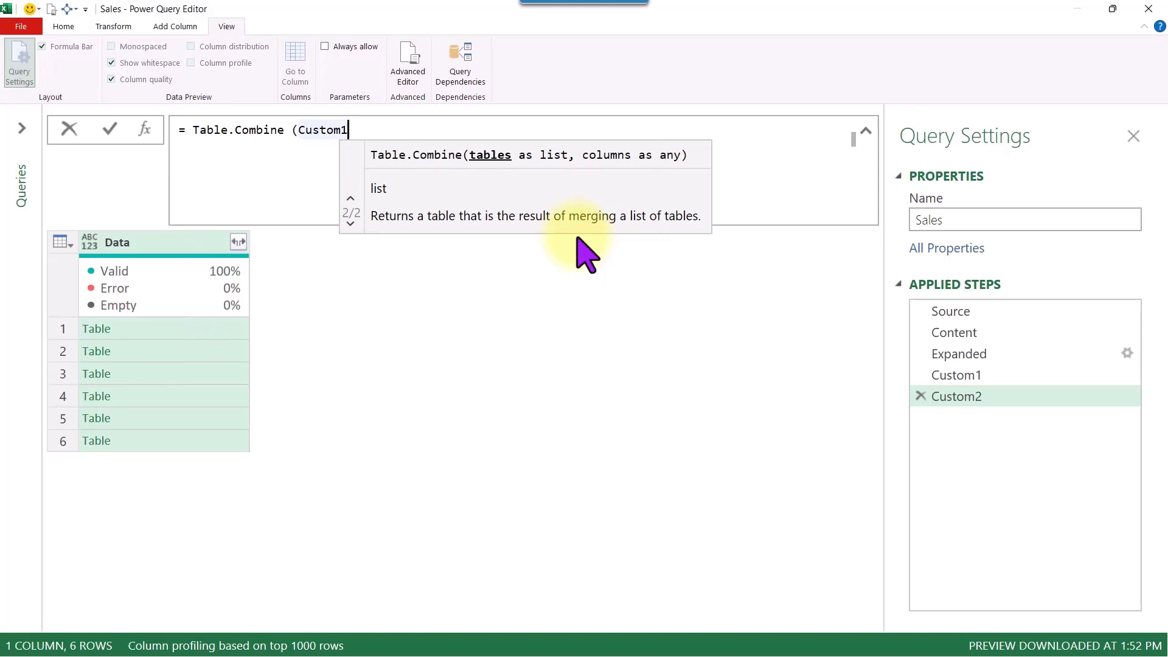
{"action": "type", "text": "[]"}
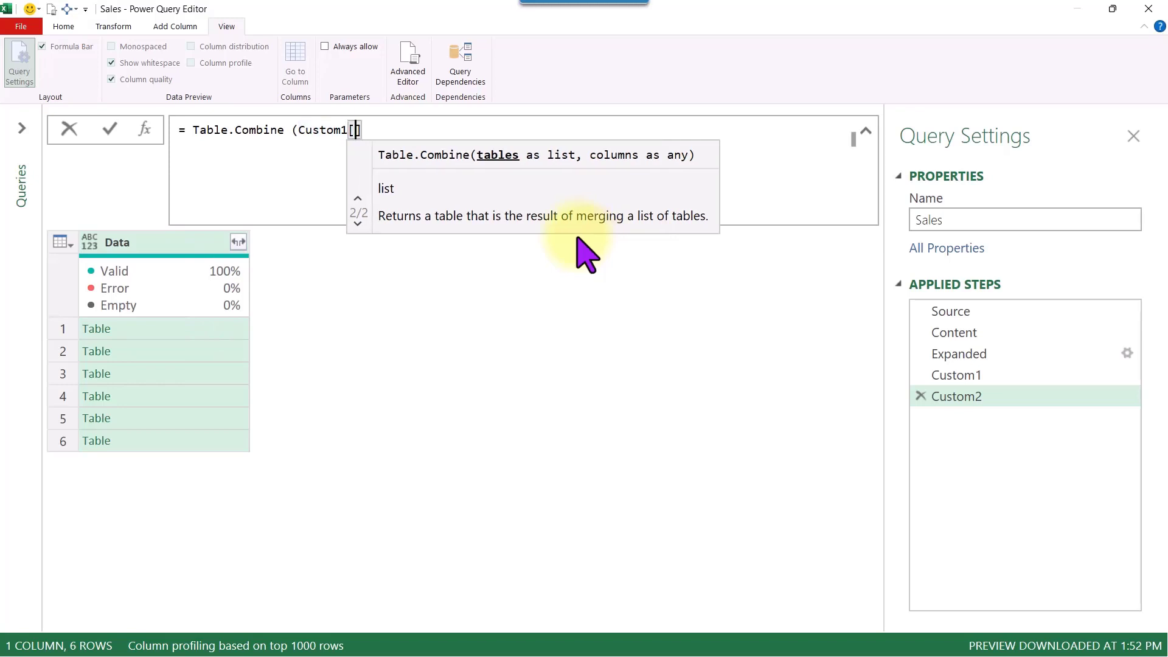
{"action": "type", "text": "Data]"}
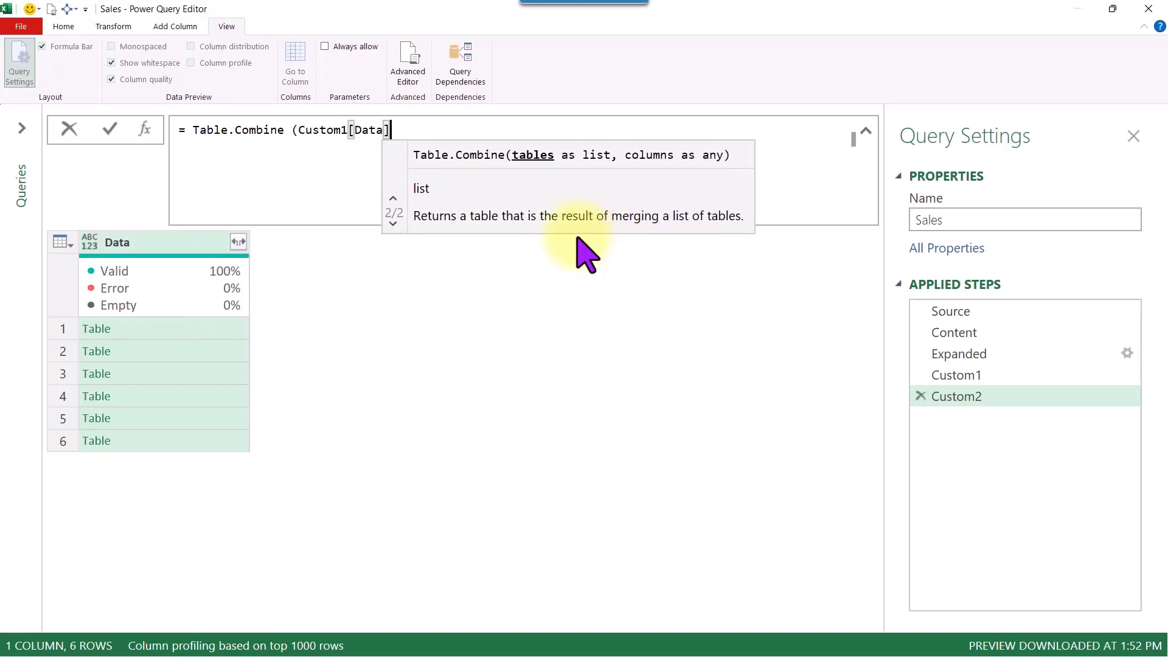
{"action": "type", "text": ")"}
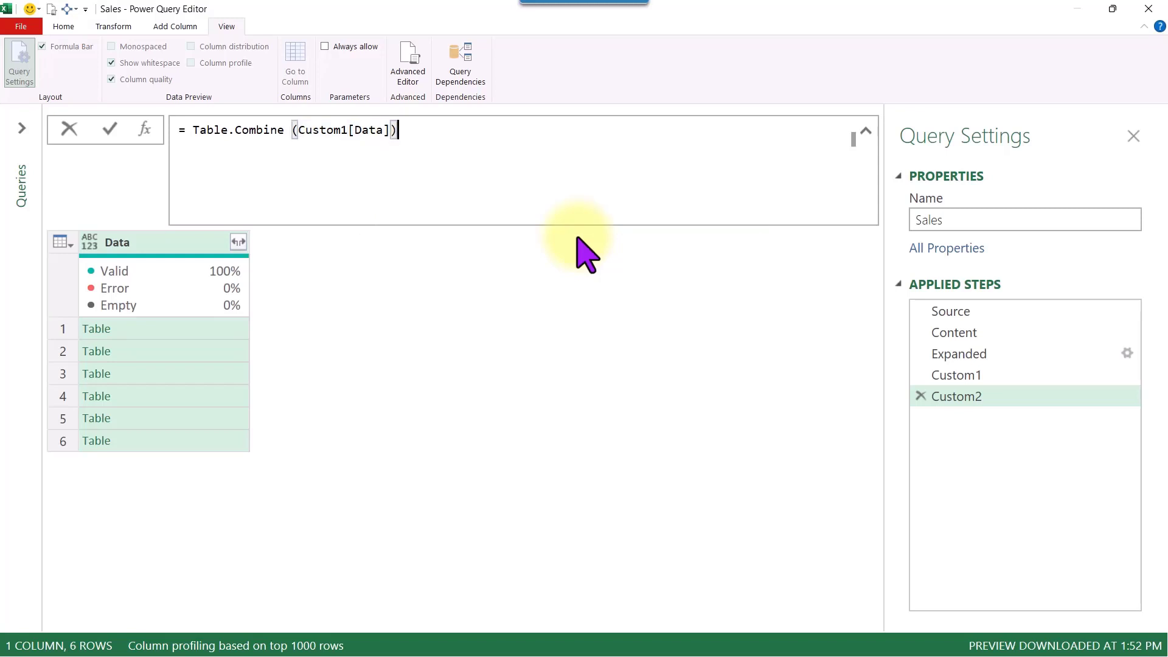
{"action": "key", "text": "Return"}
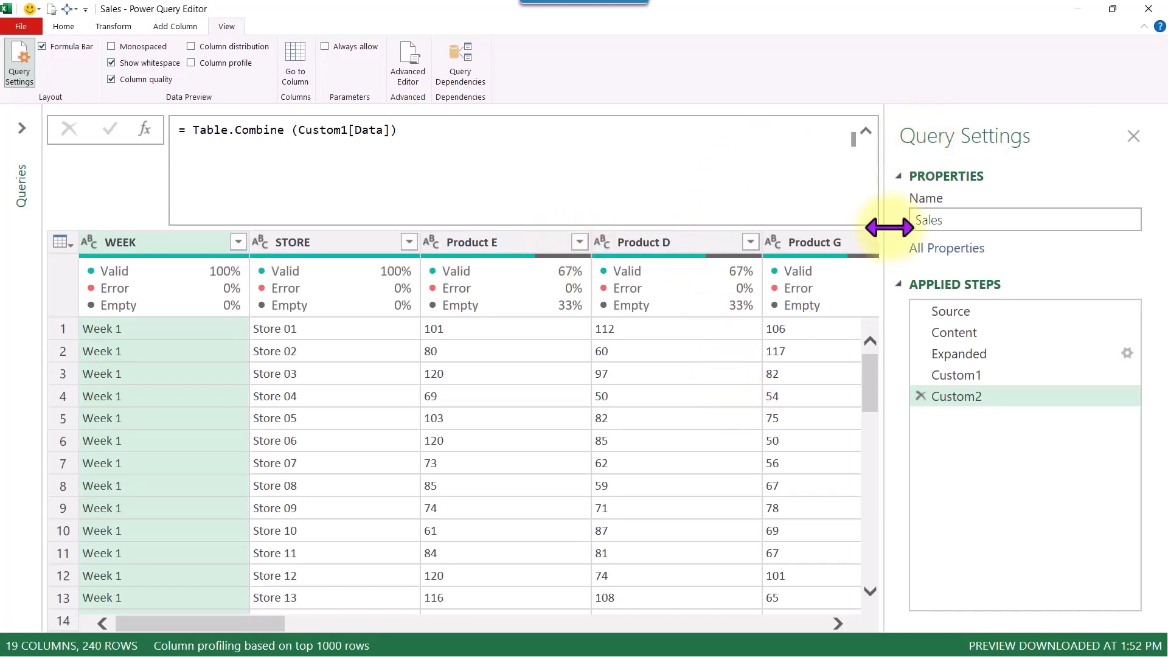
Examine the combined table across all columns and down to its last rows, and delete the Table.Combine step
{"action": "left_click", "coordinate": [863, 132]}
{"action": "left_click", "coordinate": [242, 623]}
{"action": "mouse_move", "coordinate": [296, 626]}
{"action": "left_mouse_down"}
{"action": "mouse_move", "coordinate": [261, 626]}
{"action": "mouse_move", "coordinate": [827, 622]}
{"action": "mouse_move", "coordinate": [261, 627]}
{"action": "mouse_move", "coordinate": [281, 624]}
{"action": "left_mouse_up"}
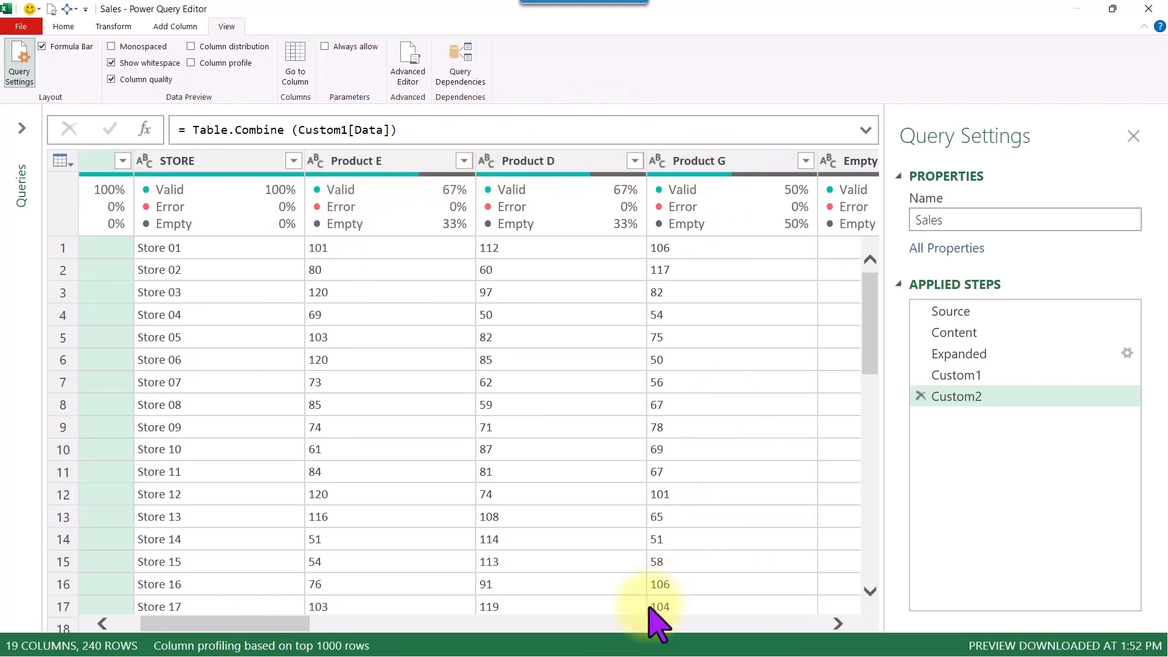
{"action": "left_click_drag", "start_coordinate": [280, 623], "coordinate": [339, 625]}
{"action": "left_click_drag", "start_coordinate": [506, 623], "coordinate": [818, 625]}
{"action": "left_click_drag", "start_coordinate": [869, 335], "coordinate": [871, 571]}
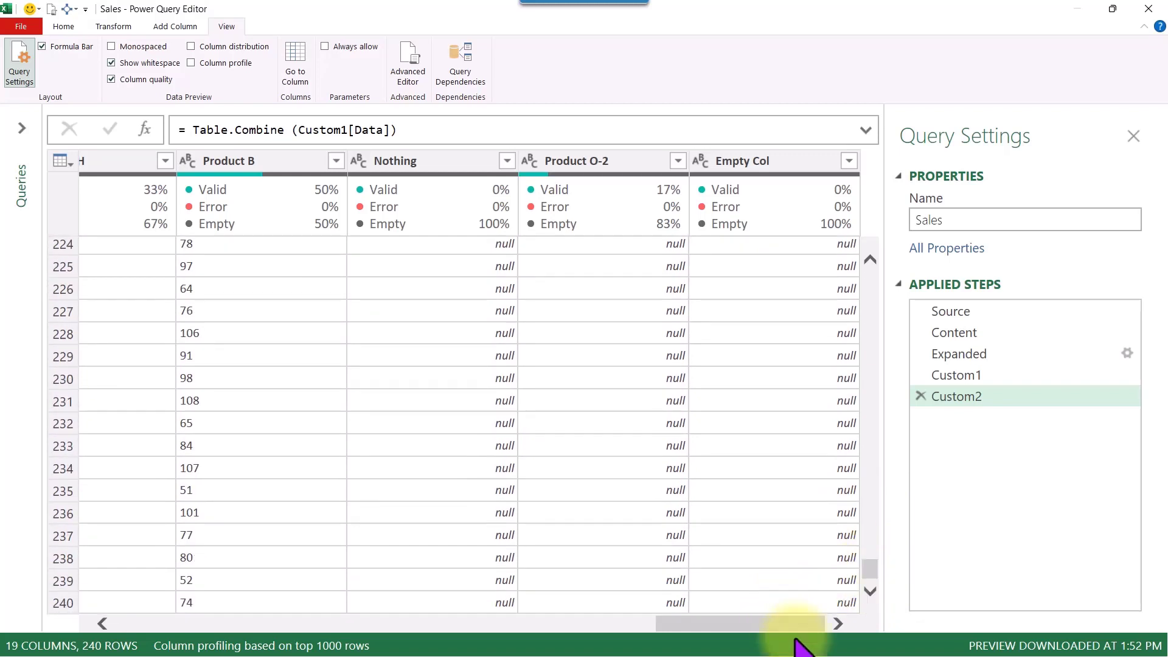
{"action": "left_click_drag", "start_coordinate": [801, 626], "coordinate": [181, 608]}
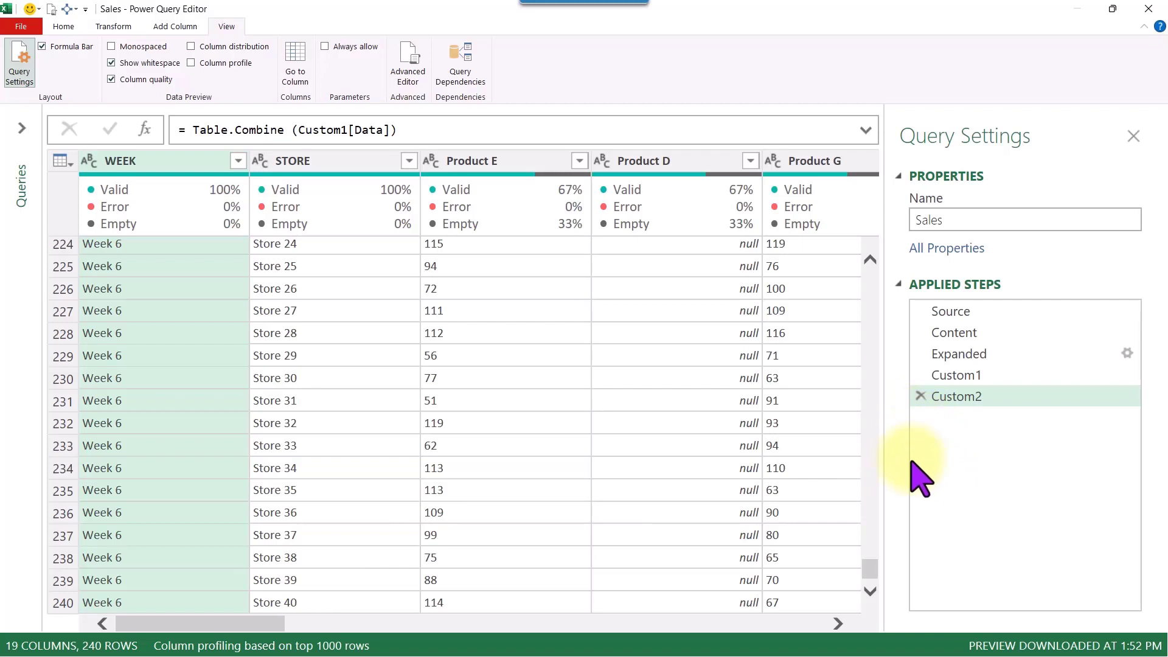
{"action": "left_click", "coordinate": [919, 396]}
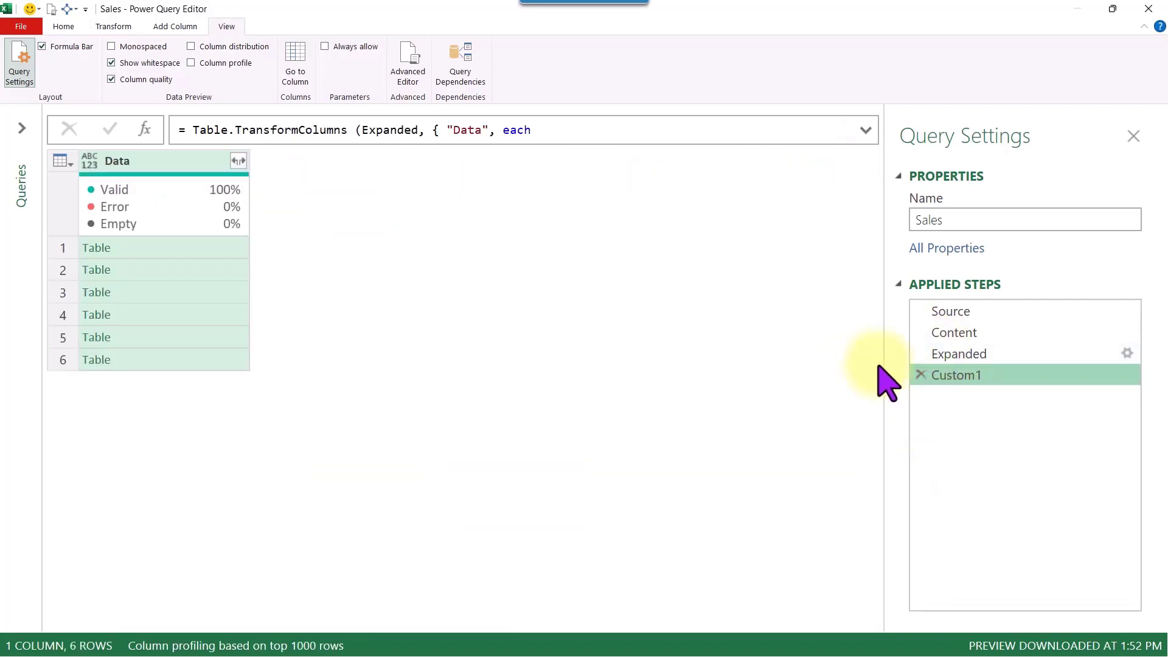
Enlarge the formula area again and rename the Custom1 step as TranformedData
{"action": "left_click", "coordinate": [866, 131]}
{"action": "left_click", "coordinate": [1015, 376]}
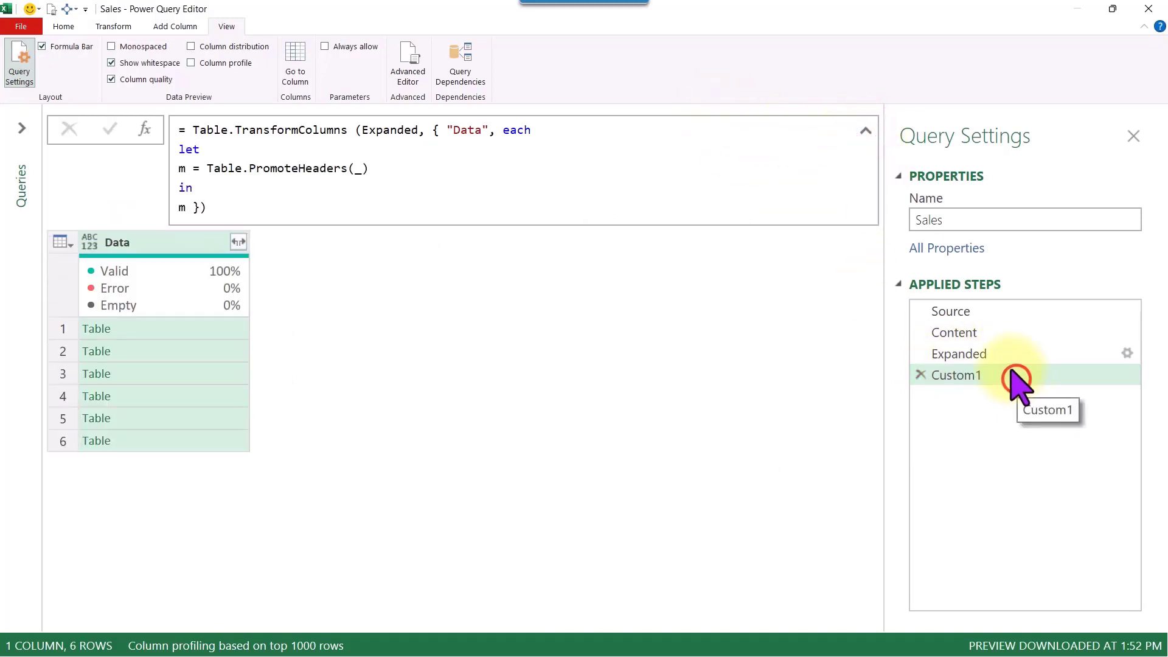
{"action": "left_click", "coordinate": [1006, 374]}
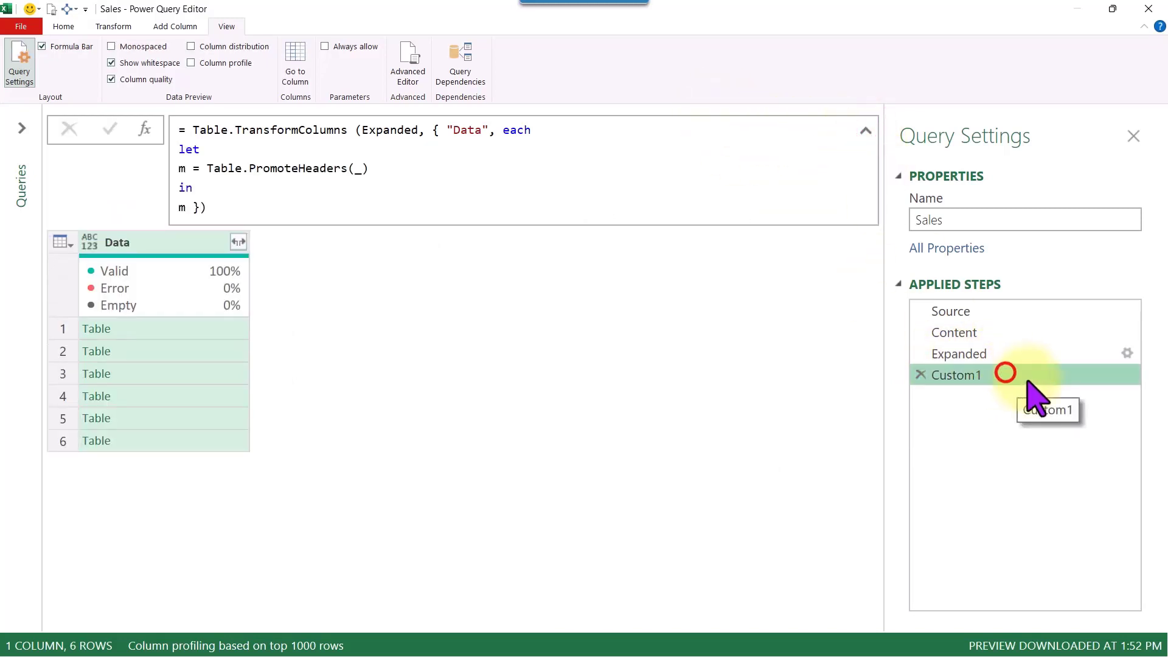
{"action": "key", "text": "F2"}
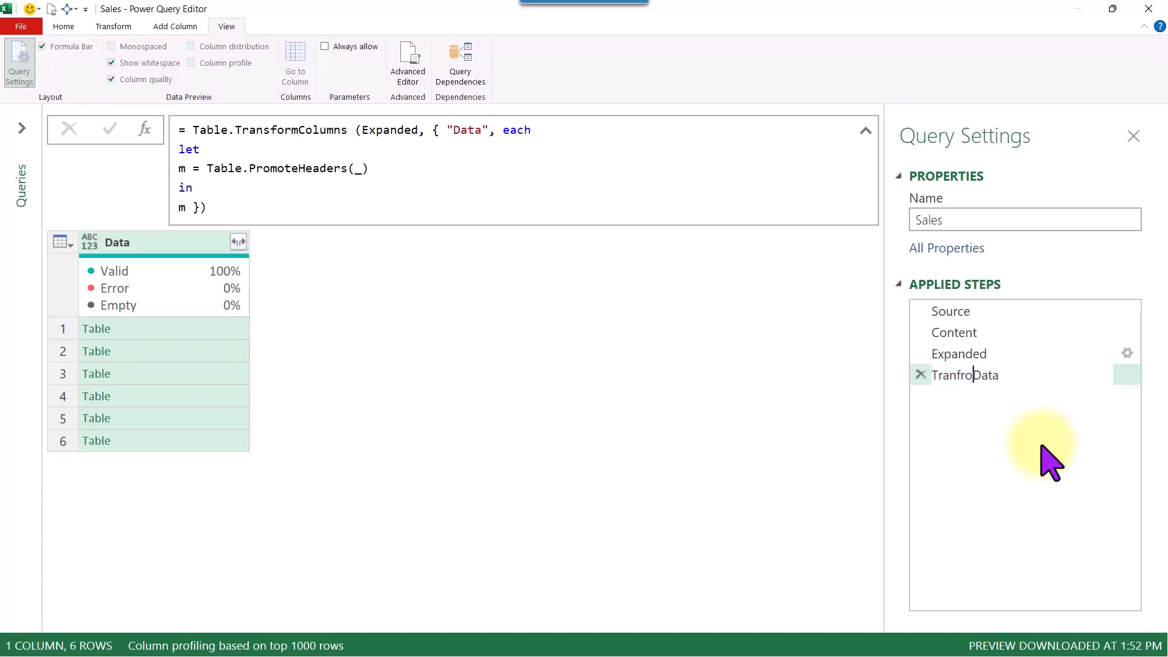
{"action": "key", "text": "Return"}
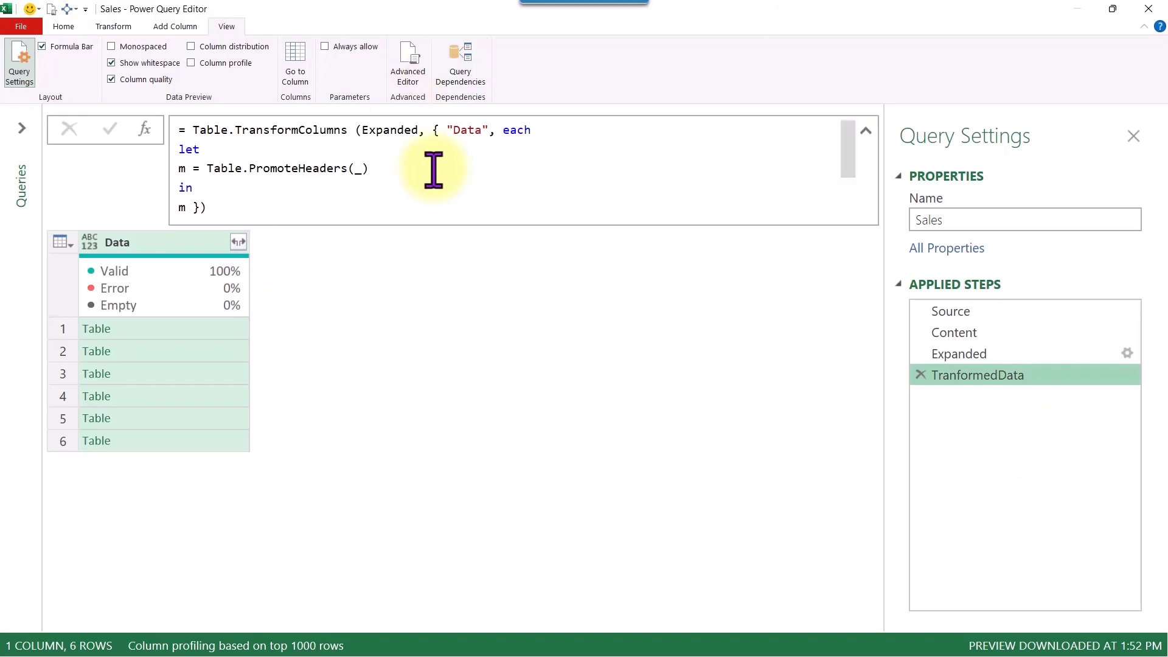
Preview the first three nested tables in the Data column and examine the third one's headers from WEEK through the product columns to Column1
{"action": "left_click", "coordinate": [225, 334]}
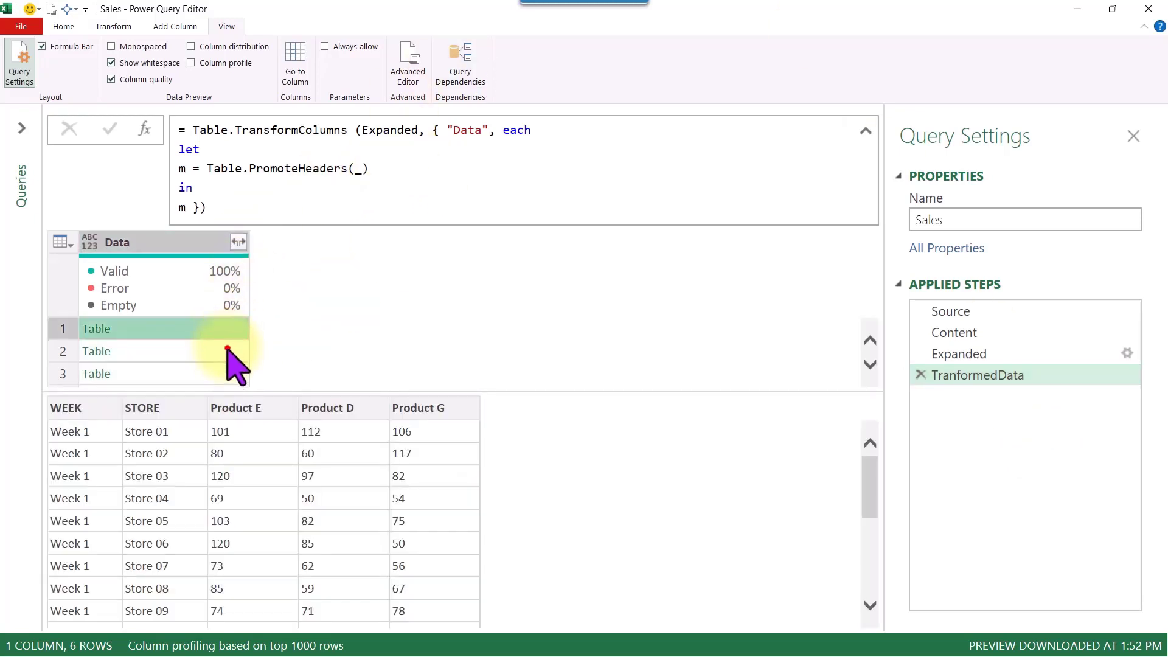
{"action": "left_click", "coordinate": [226, 349]}
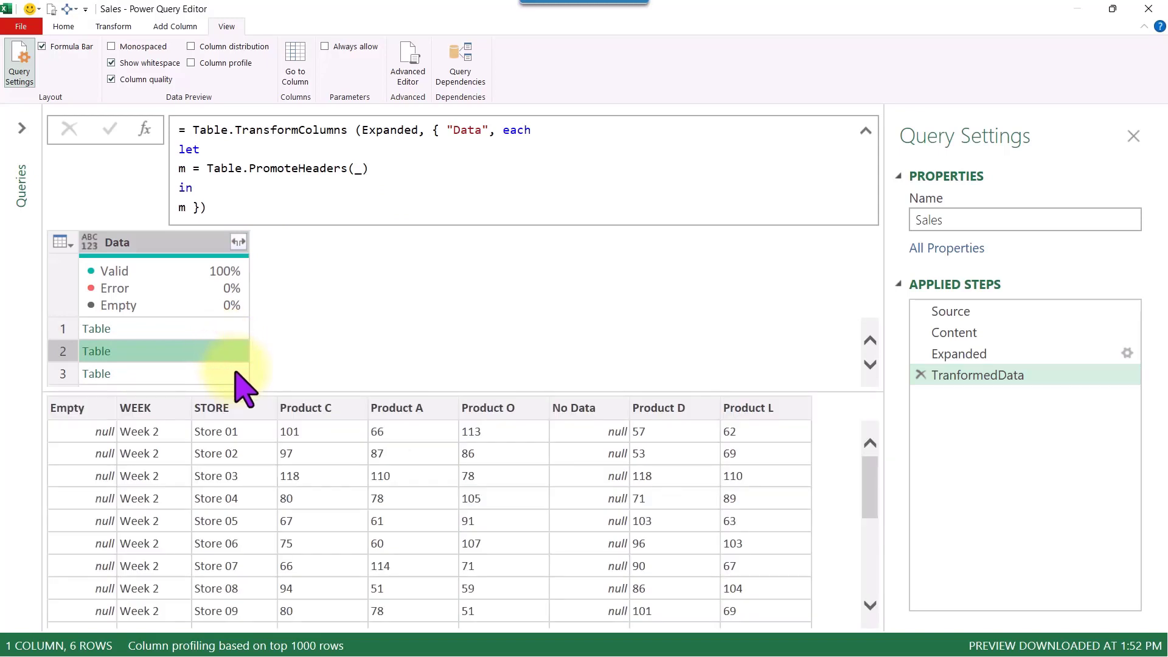
{"action": "left_click", "coordinate": [235, 372]}
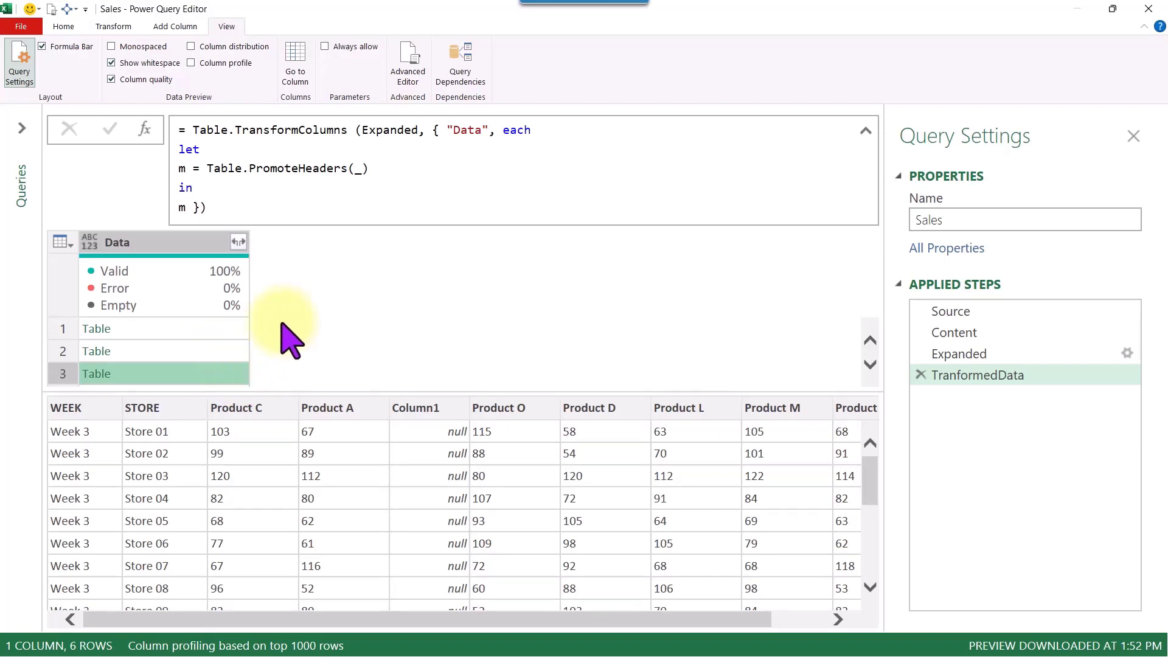
{"action": "left_click", "coordinate": [72, 406]}
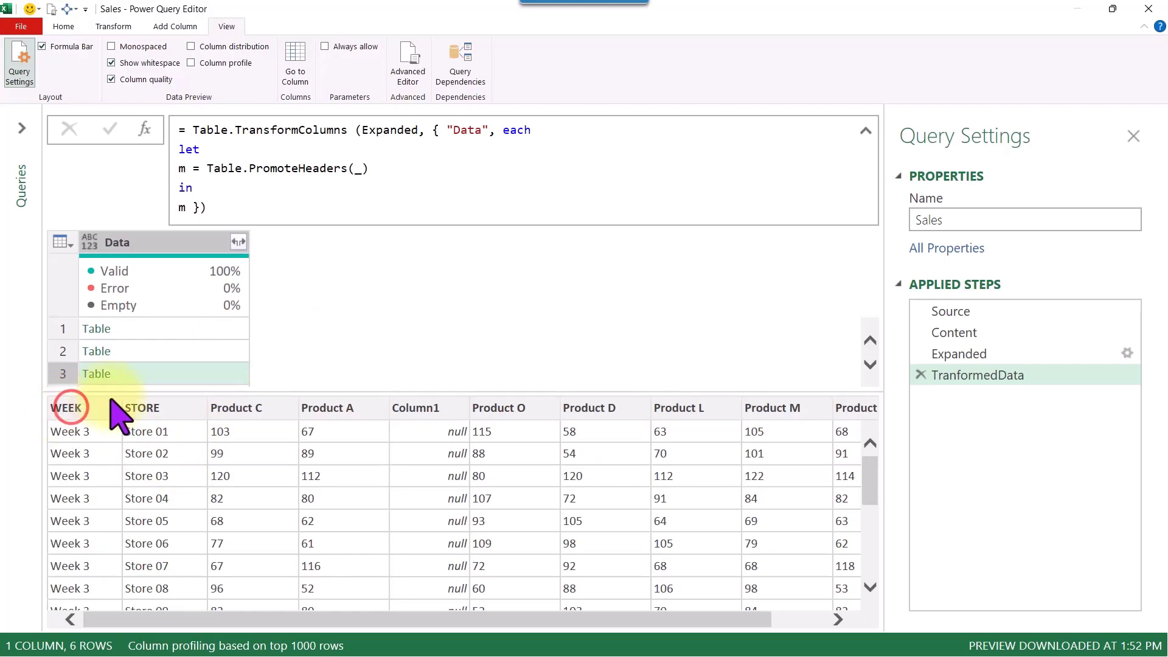
{"action": "left_click", "coordinate": [242, 407]}
{"action": "left_click", "coordinate": [335, 411]}
{"action": "left_click", "coordinate": [234, 404]}
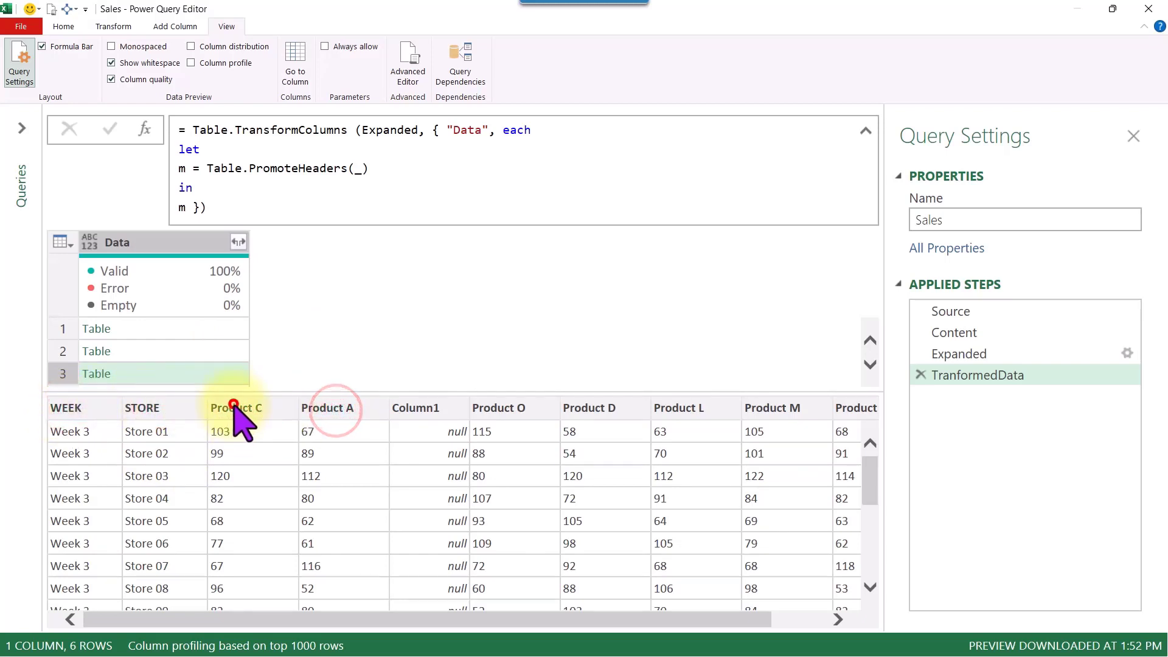
{"action": "left_click", "coordinate": [283, 408]}
{"action": "left_click", "coordinate": [352, 407]}
{"action": "left_click", "coordinate": [424, 407]}
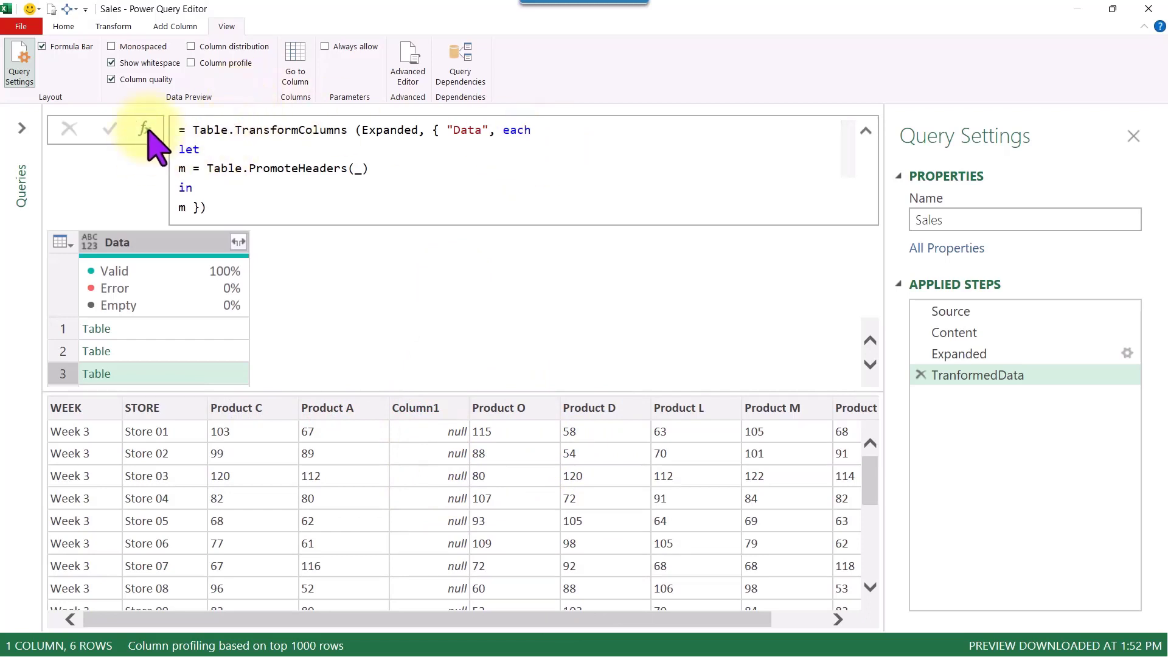
Open the TranformedData formula for editing at the end of its first line, after the each keyword
{"action": "left_click", "coordinate": [622, 130]}
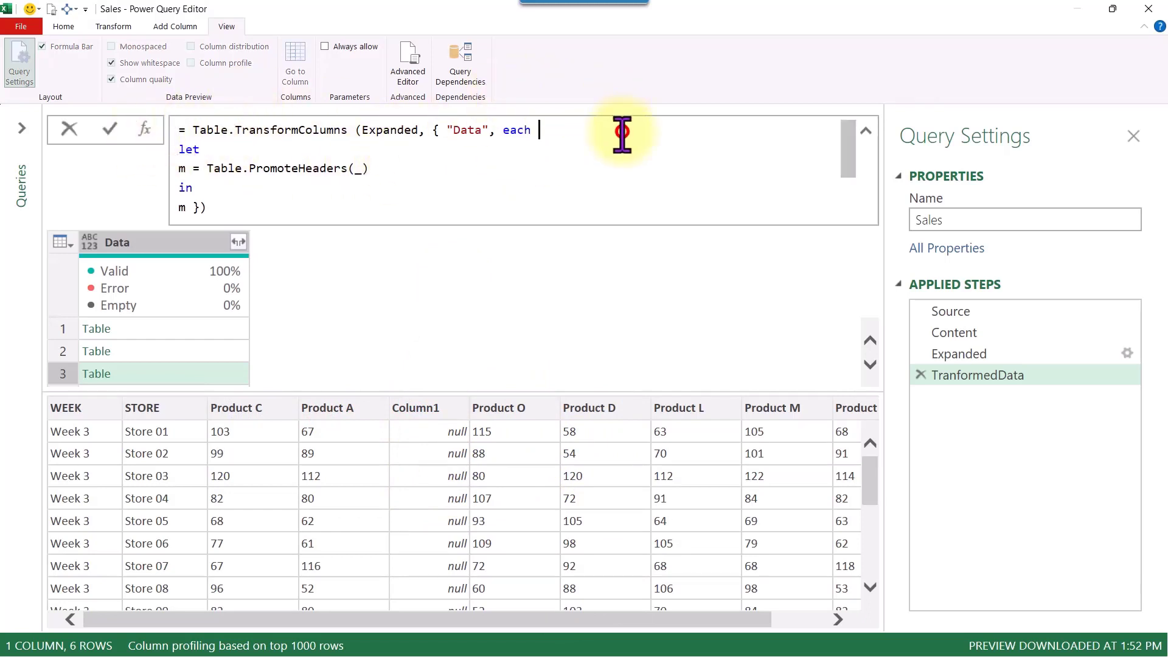
Add a variable n after m in the let expression, calling Table.UnpivotOtherColumns with m as its table
{"action": "left_click", "coordinate": [399, 167]}
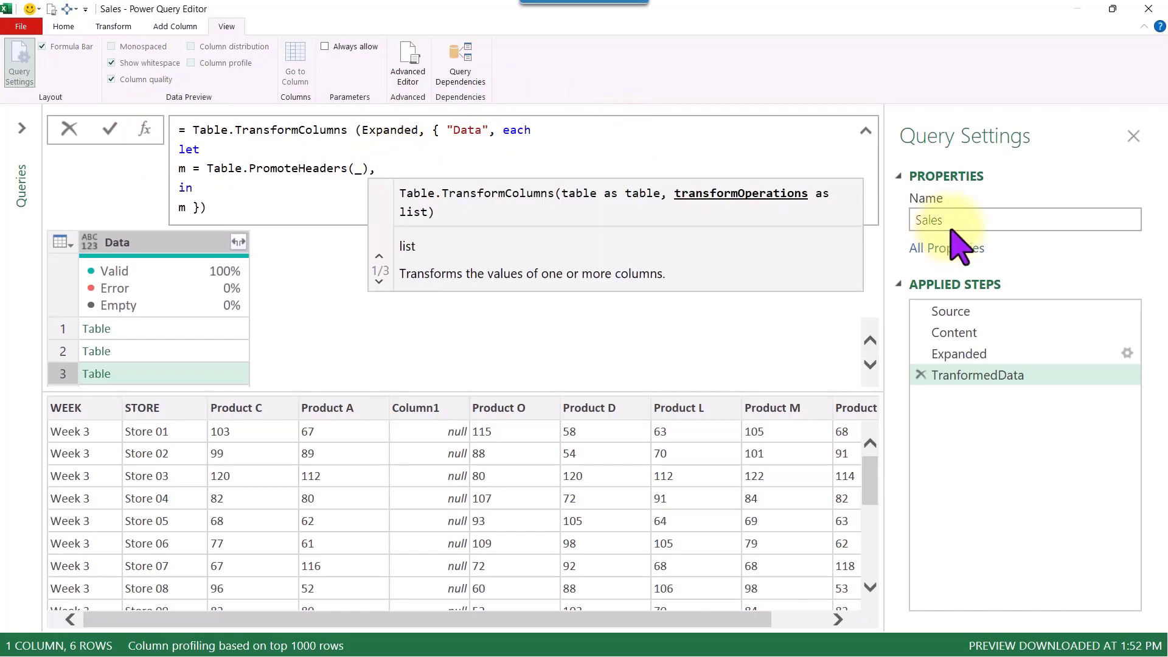
{"action": "key", "text": "Return"}
{"action": "type", "text": "n "}
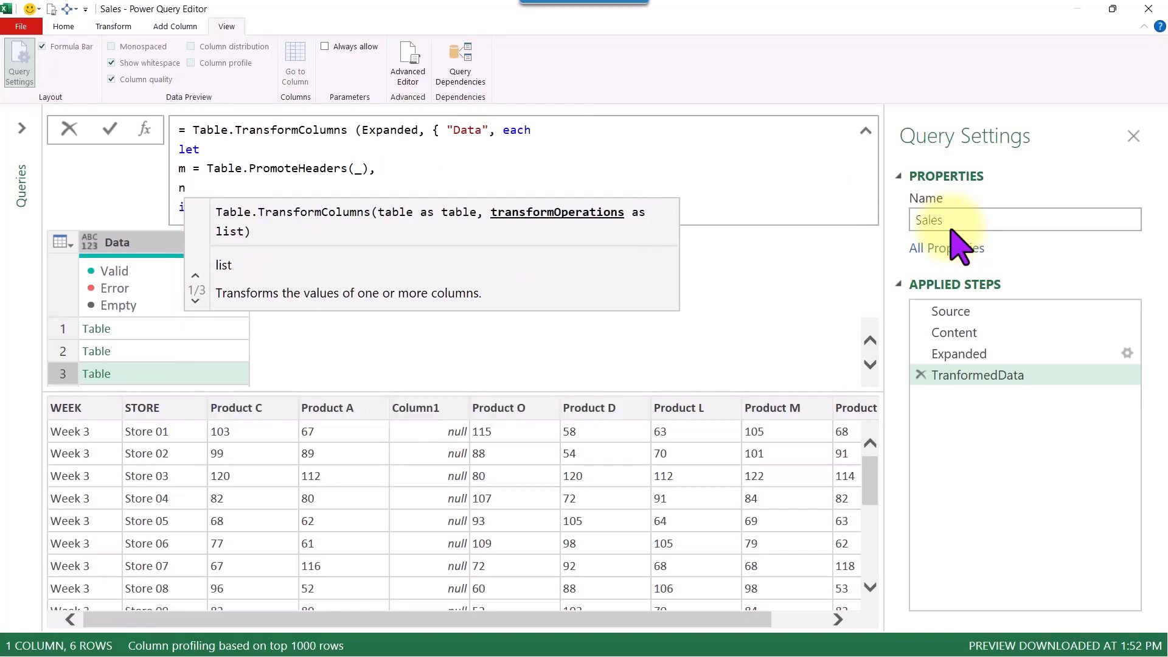
{"action": "type", "text": "= "}
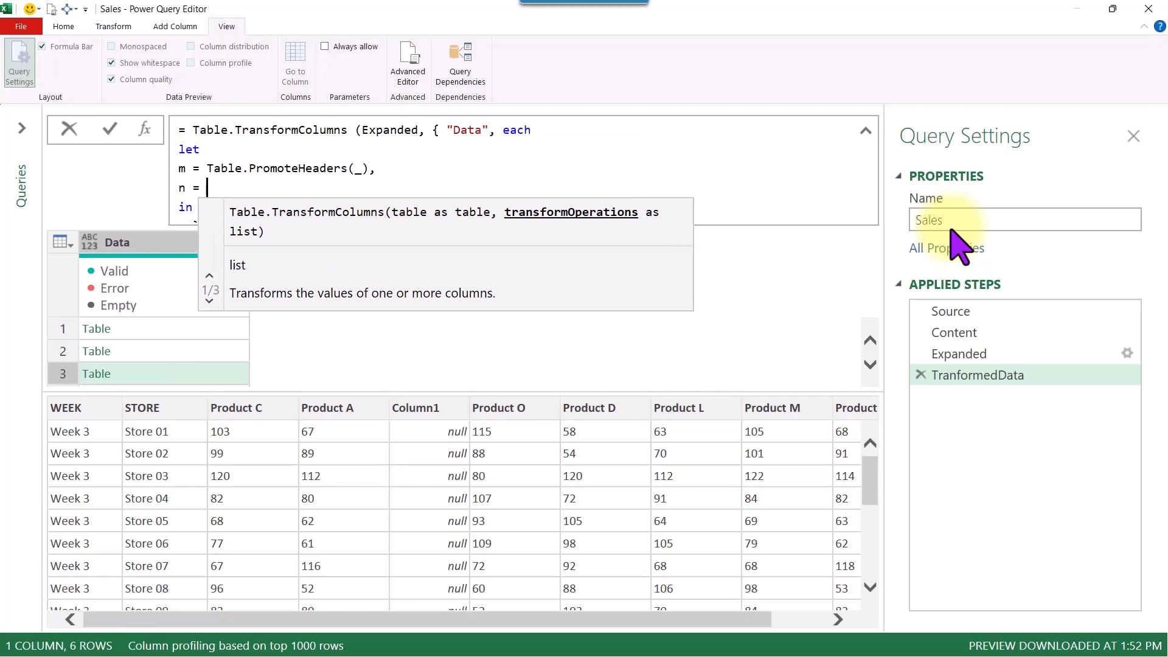
{"action": "type", "text": "tabl"}
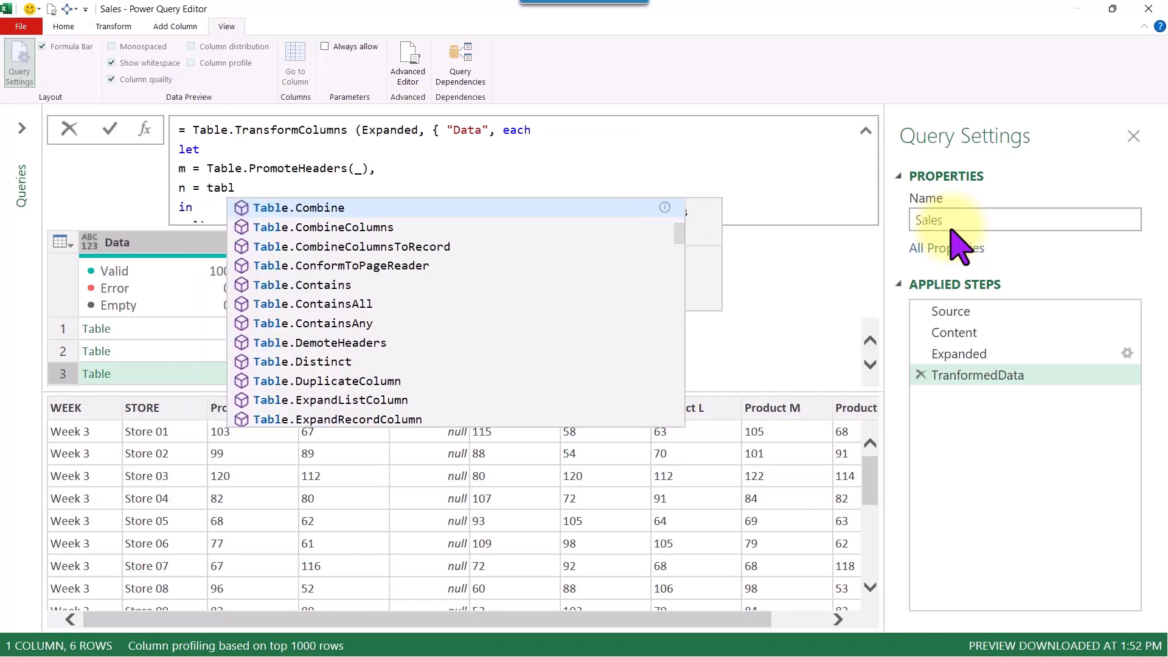
{"action": "type", "text": "unp"}
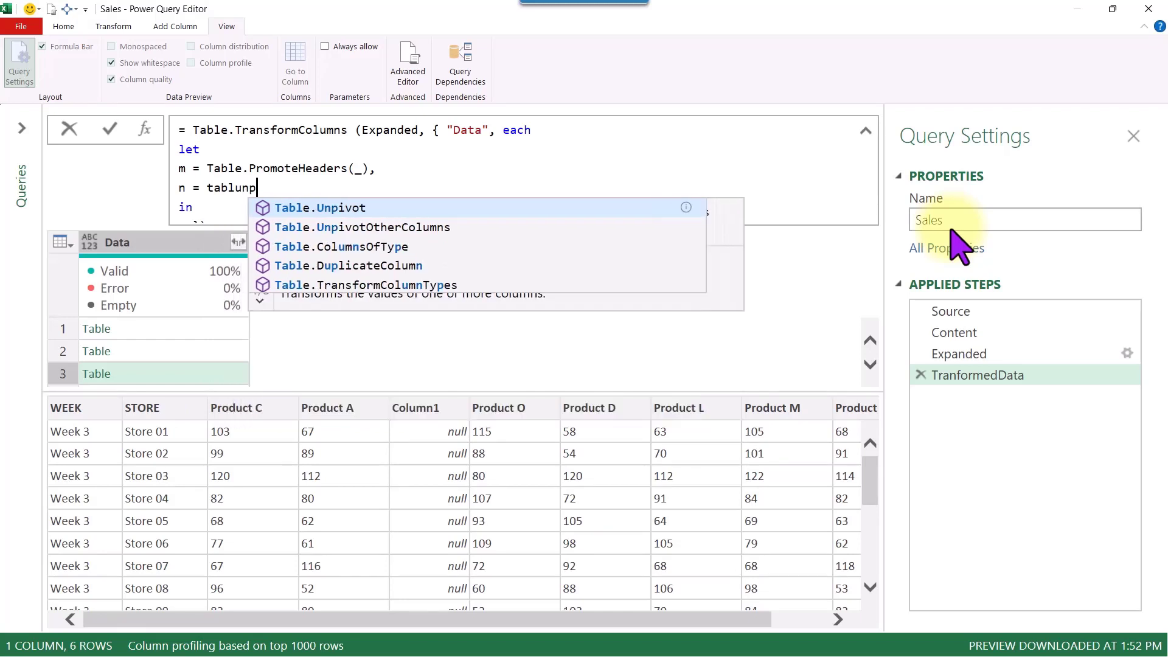
{"action": "key", "text": "Down"}
{"action": "key", "text": "Tab"}
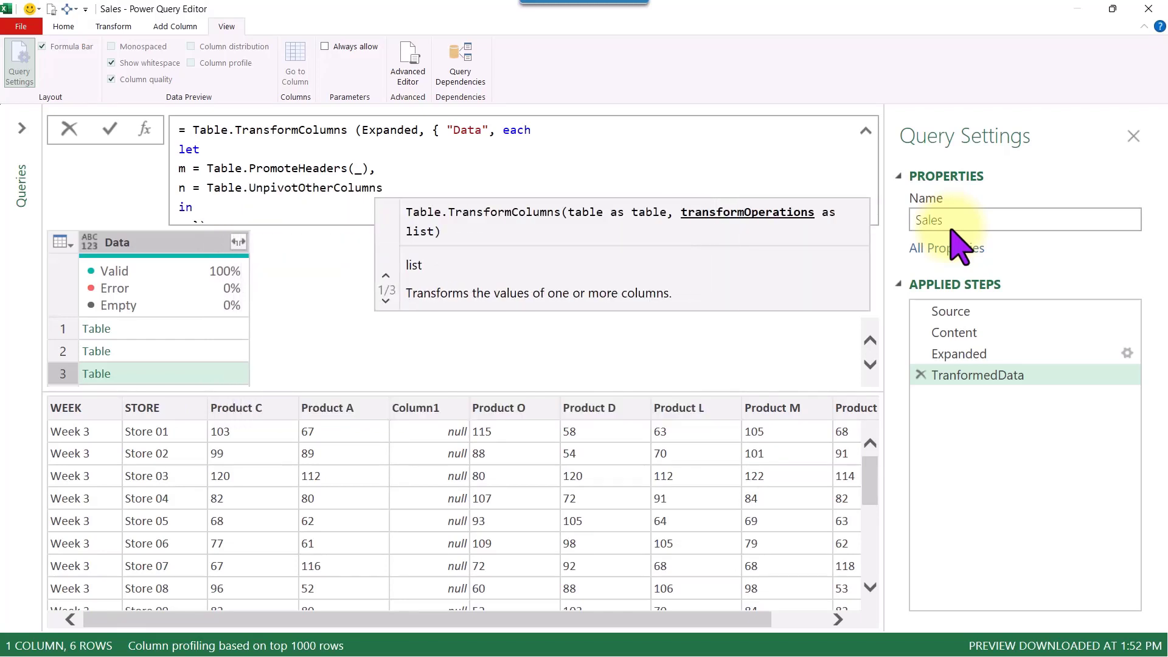
{"action": "type", "text": "("}
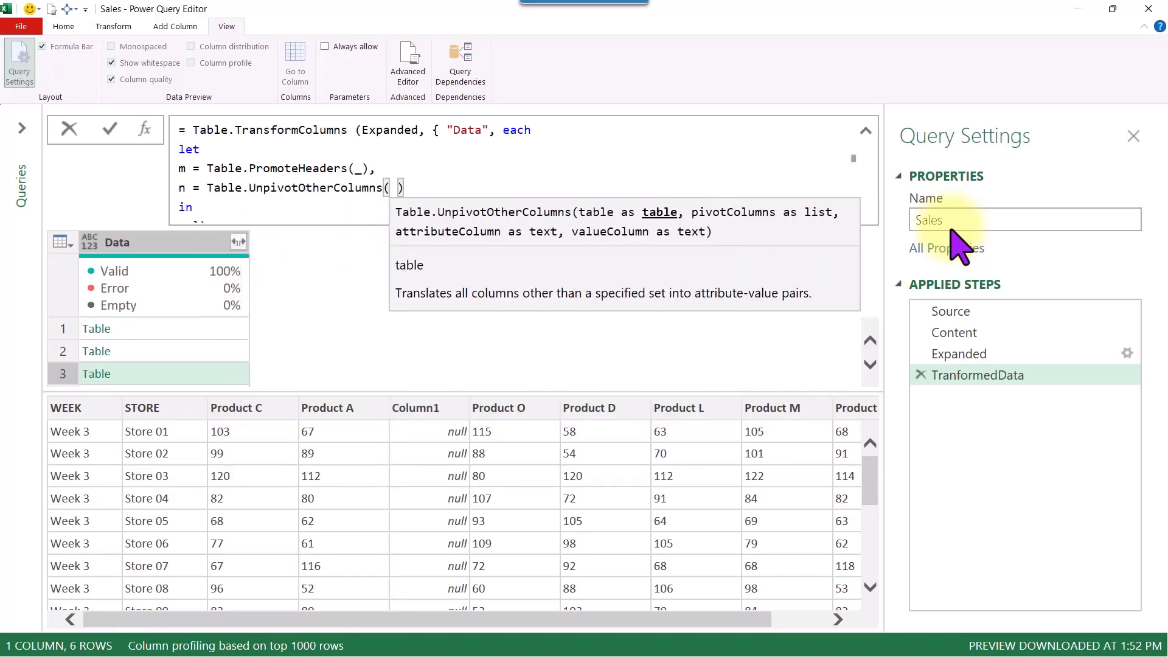
{"action": "key", "text": "Left"}
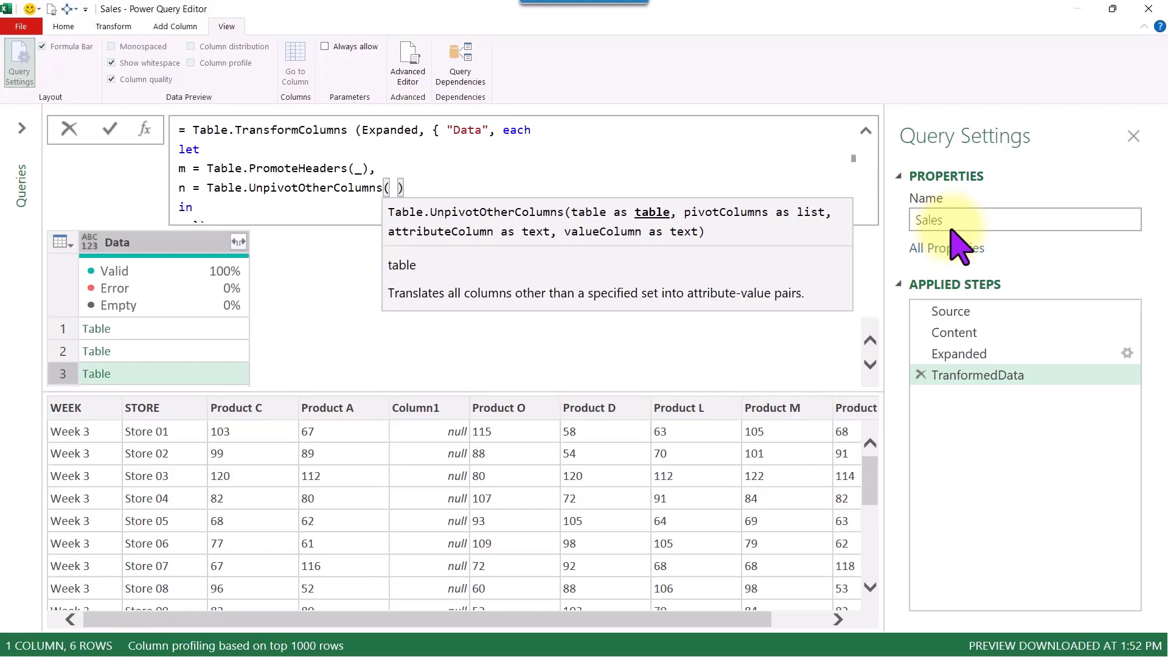
{"action": "type", "text": "m"}
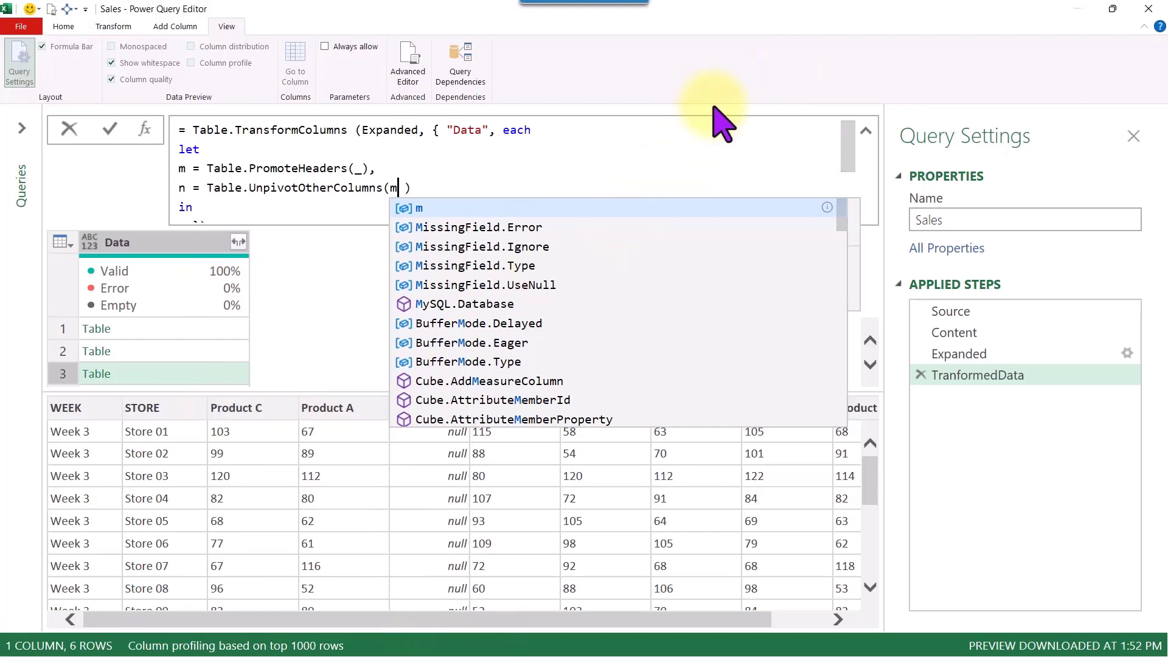
Supply the list {"WEEK","STORE"} as the pivotColumns argument of Table.UnpivotOtherColumns
{"action": "type", "text": ","}
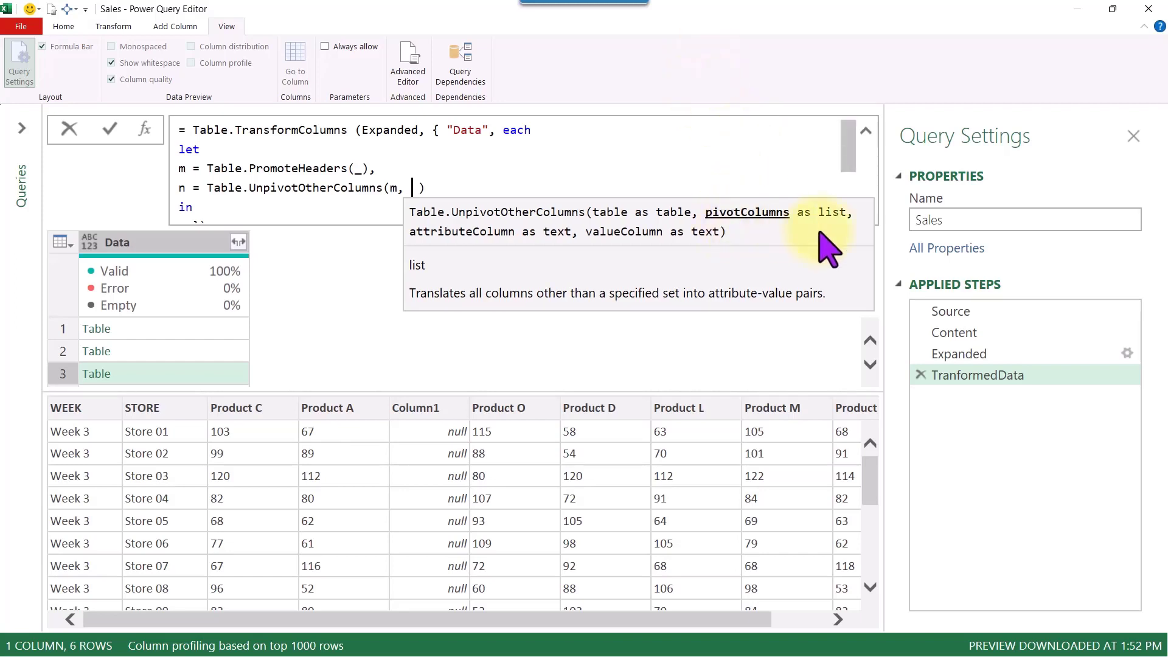
{"action": "type", "text": "{"}
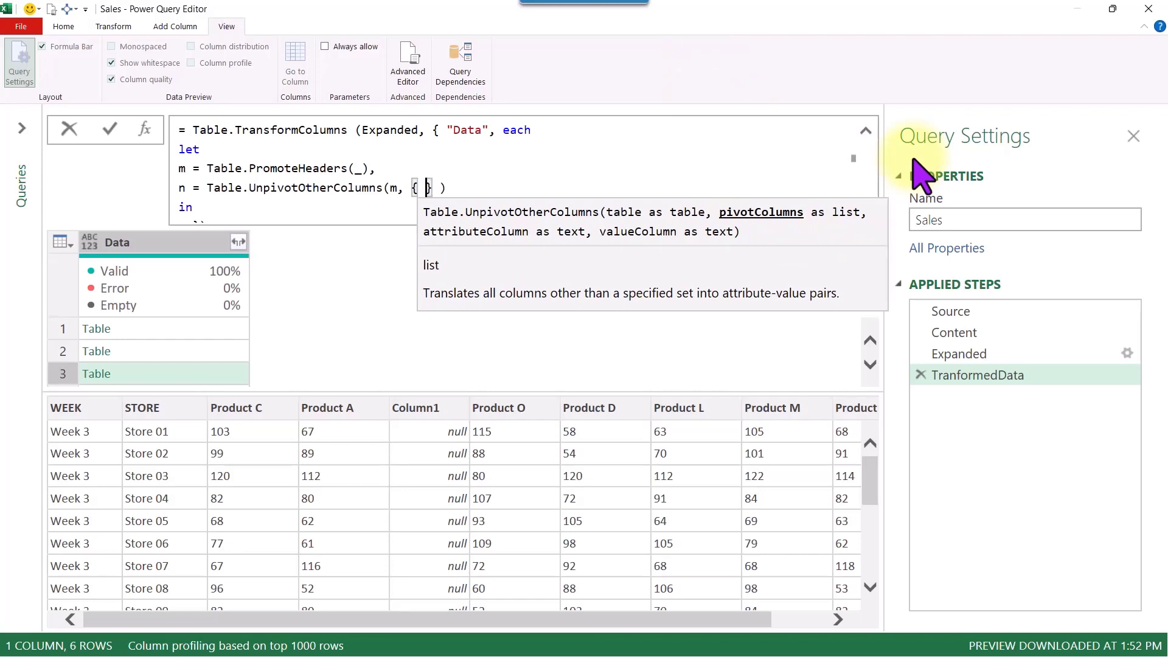
{"action": "key", "text": "Left"}
{"action": "type", "text": "\"WEEK"}
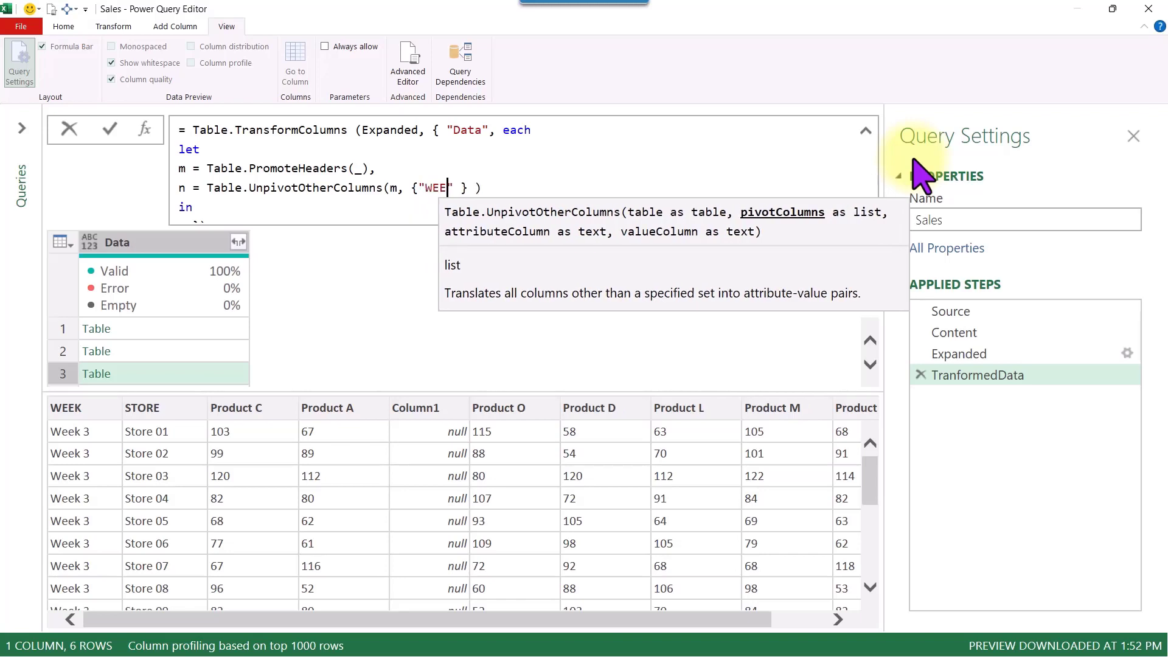
{"action": "key", "text": "Right"}
{"action": "type", "text": ","}
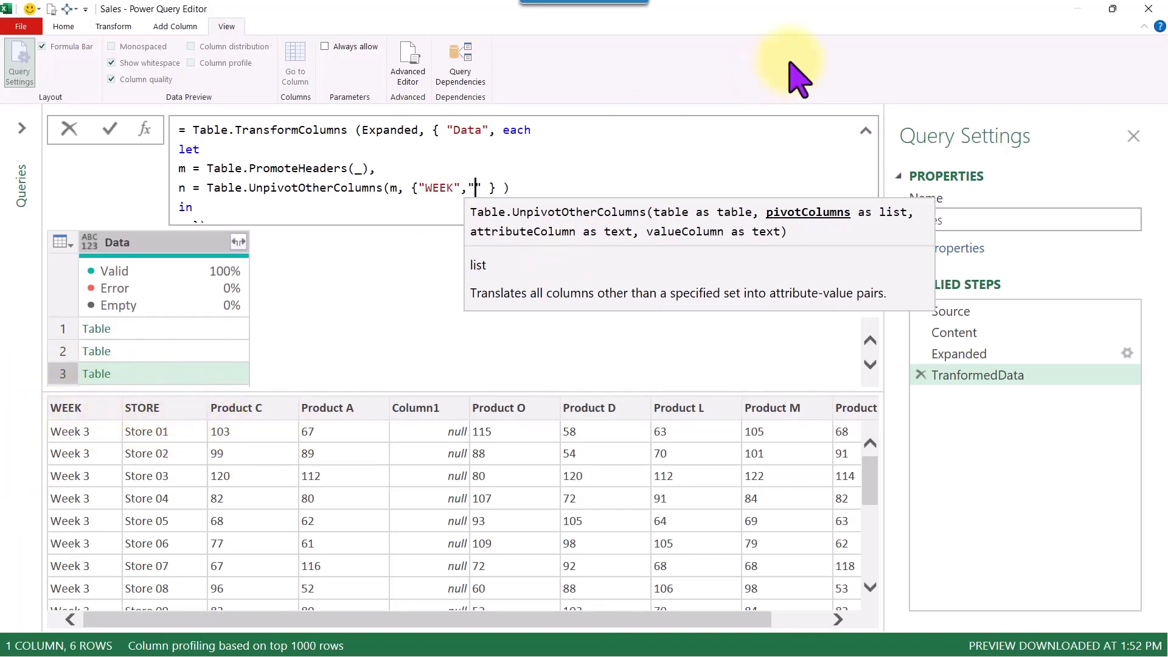
{"action": "type", "text": "\"STORE\""}
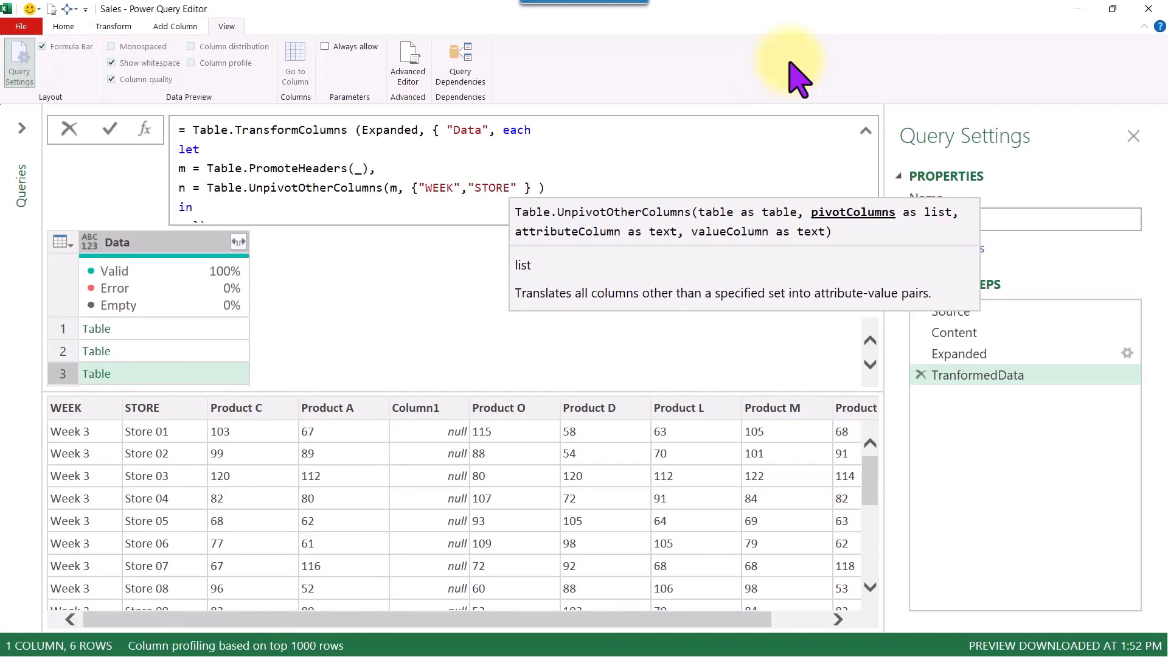
{"action": "key", "text": "Right"}
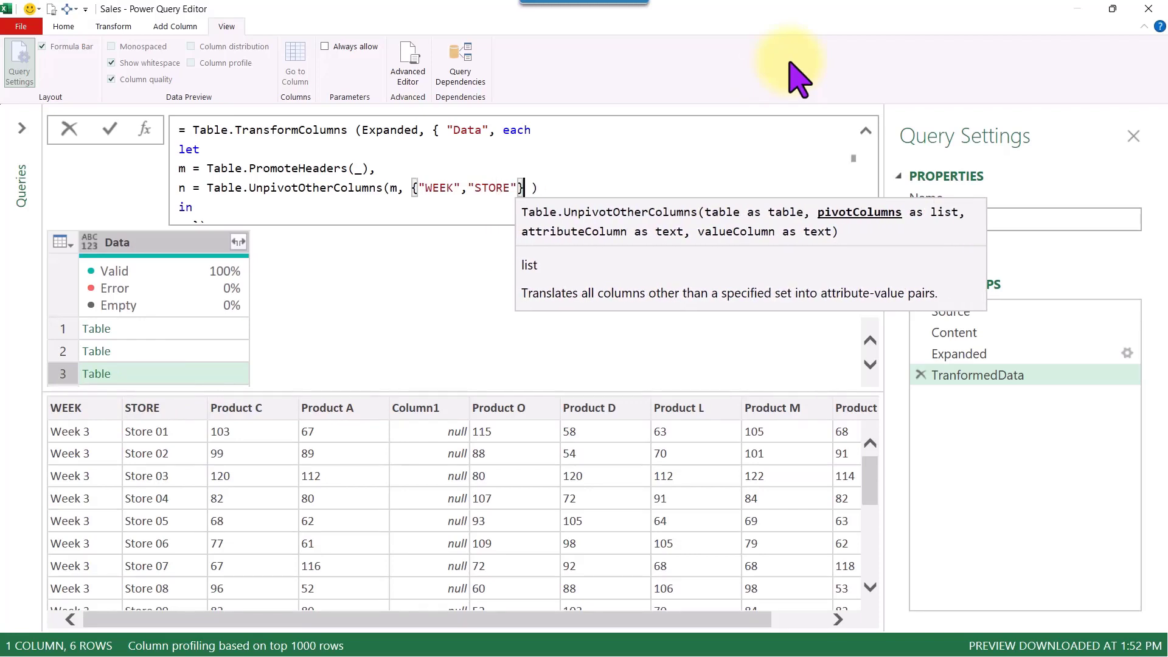
Complete the unpivot function with "PRODUCT" as the attribute column name and "AMOUNT" as the value column name
{"action": "type", "text": ","}
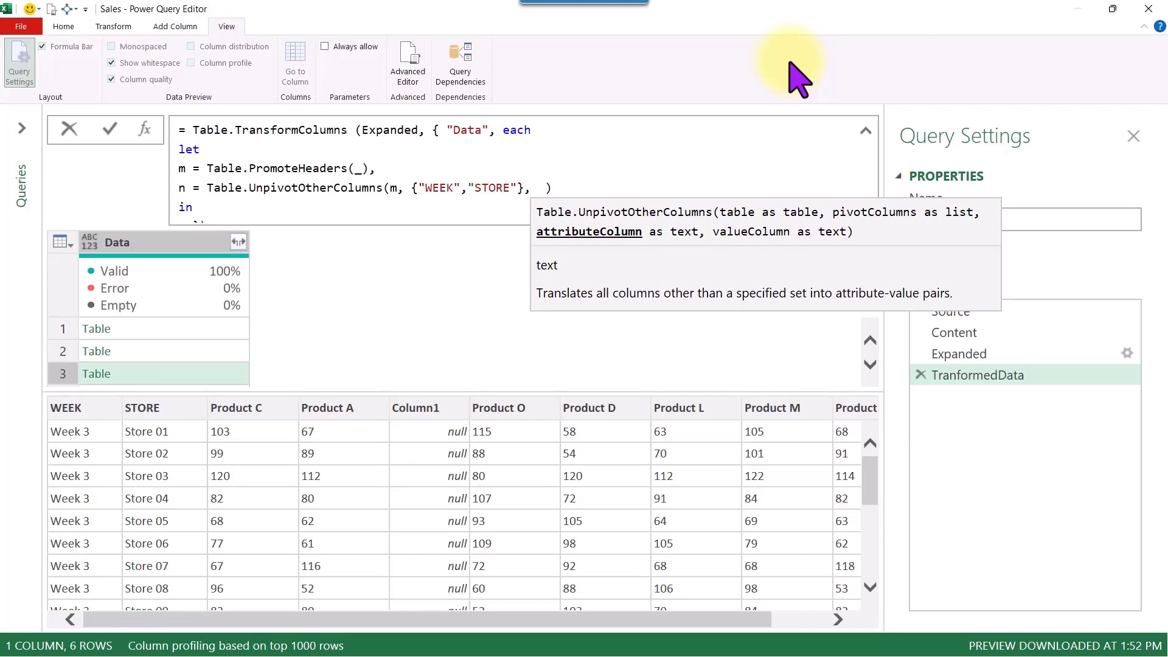
{"action": "type", "text": "\""}
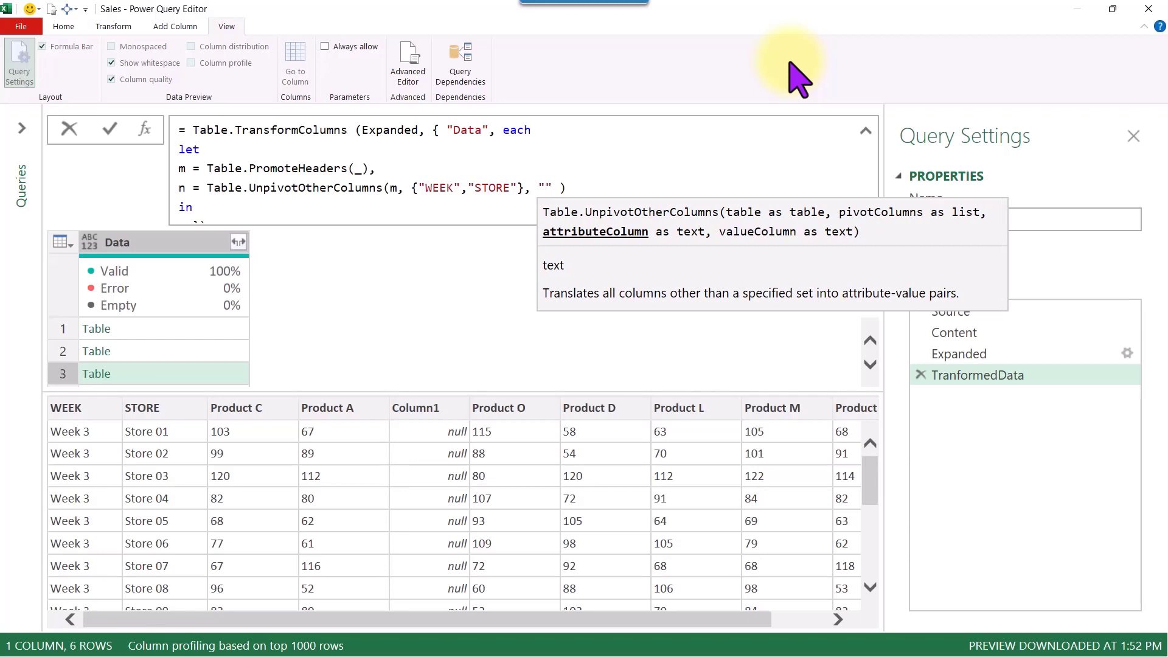
{"action": "type", "text": "PRODI"}
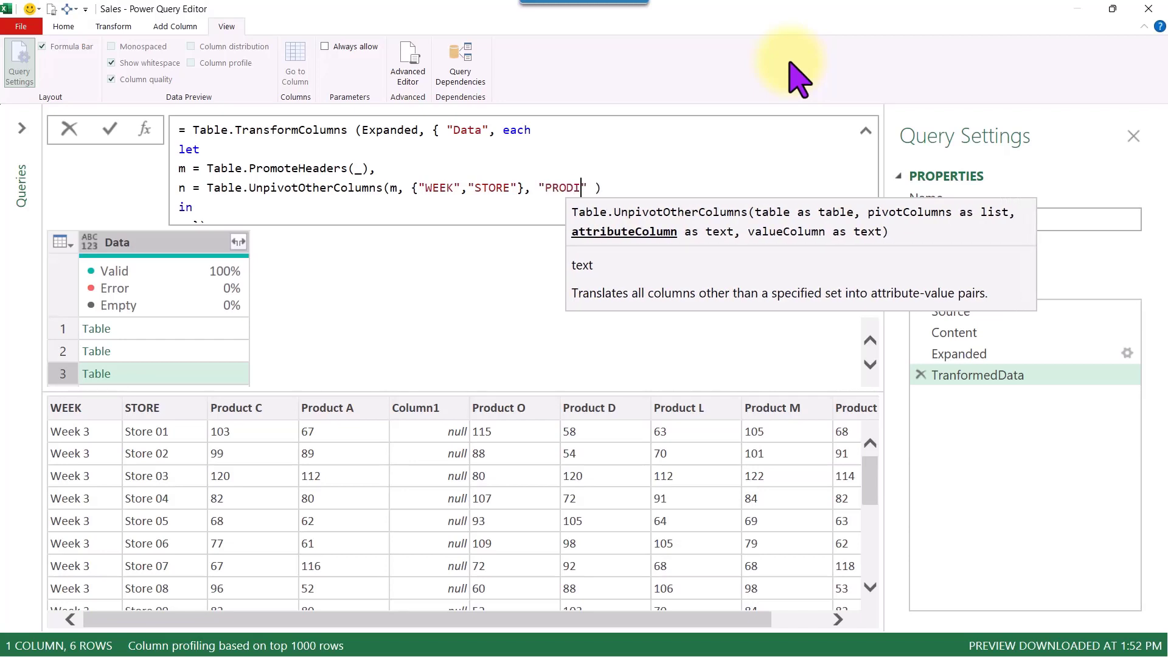
{"action": "type", "text": "CT"}
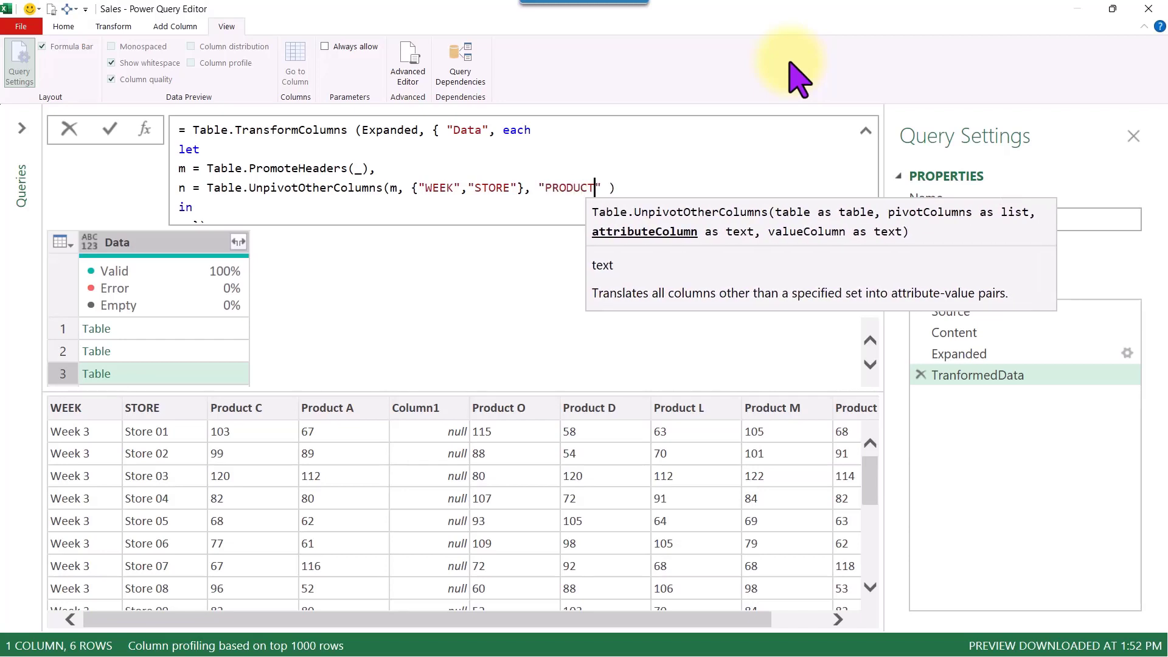
{"action": "type", "text": "\","}
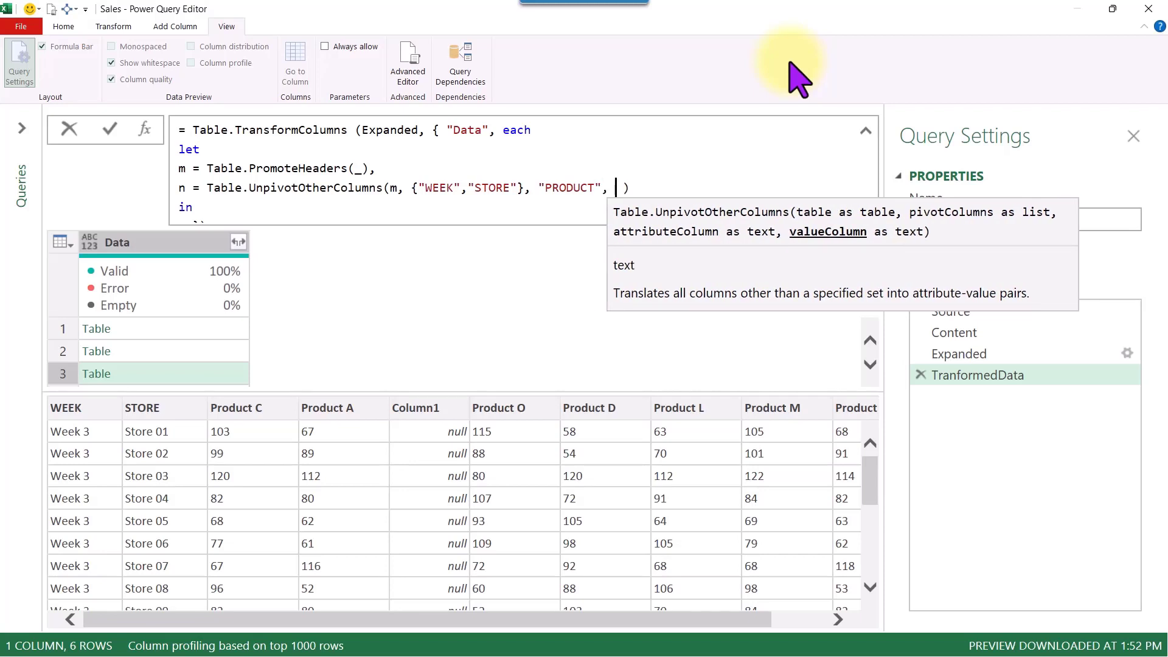
{"action": "type", "text": "\"AMO"}
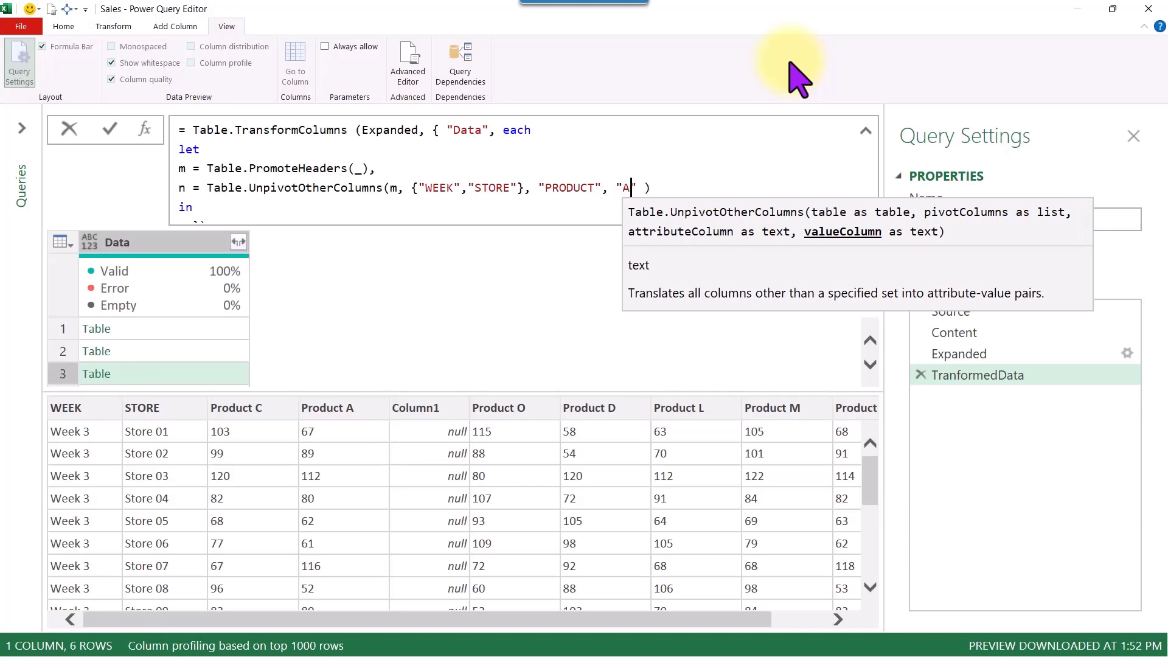
{"action": "type", "text": "UNT"}
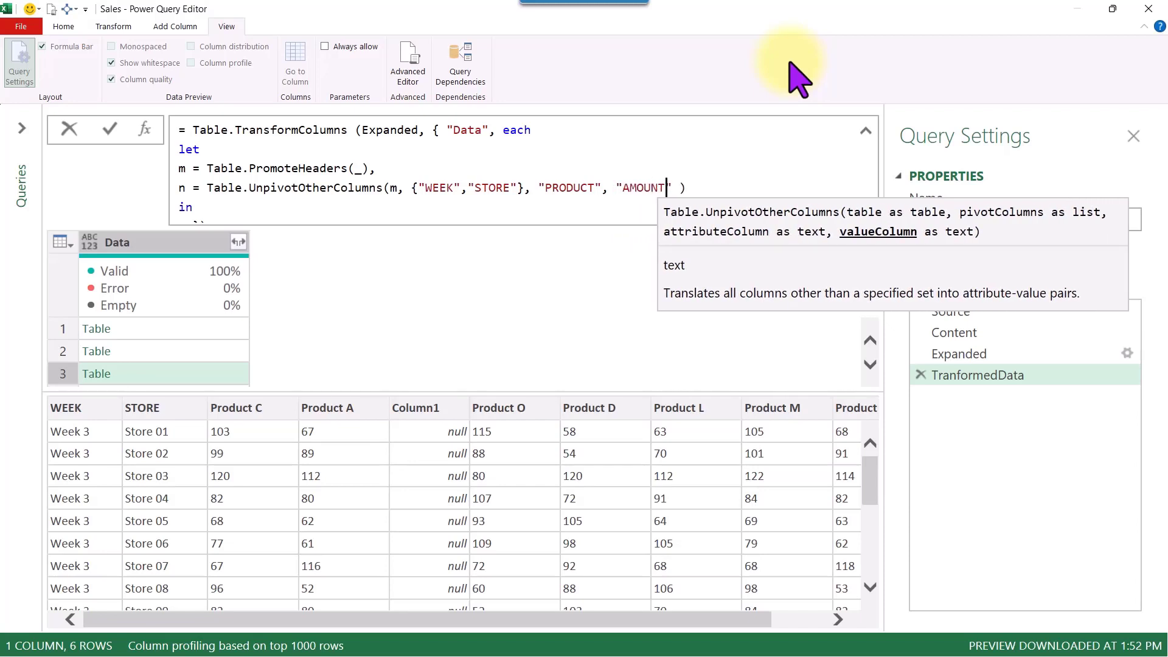
{"action": "key", "text": "Right"}
{"action": "key", "text": "Right"}
{"action": "key", "text": "Right"}
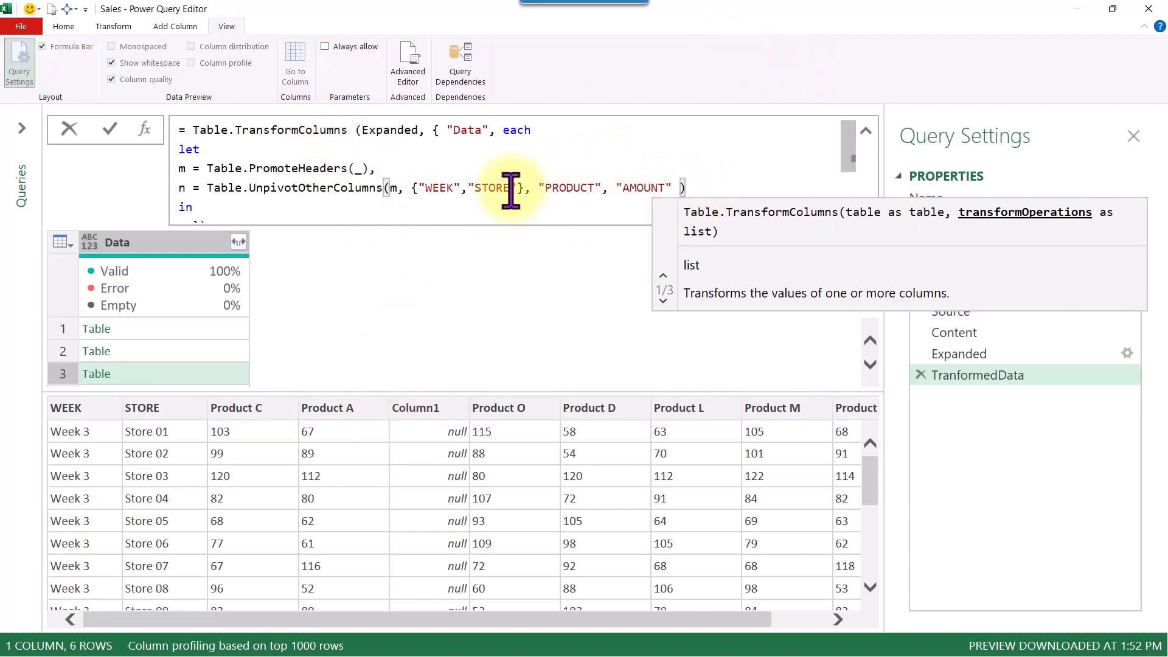
Make the let expression return n after in and apply the formula
{"action": "scroll", "coordinate": [469, 185], "scroll_direction": "down", "scroll_amount": 1}
{"action": "scroll", "coordinate": [626, 151], "scroll_direction": "up", "scroll_amount": 1}
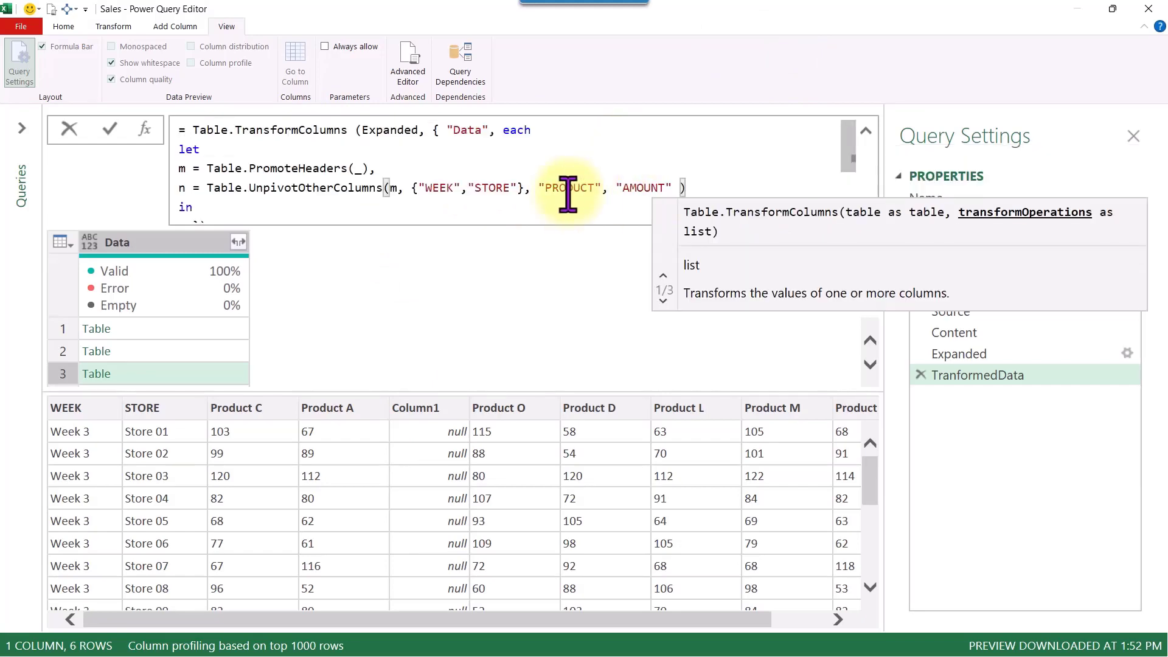
{"action": "scroll", "coordinate": [430, 200], "scroll_direction": "down", "scroll_amount": 1}
{"action": "scroll", "coordinate": [602, 154], "scroll_direction": "up", "scroll_amount": 1}
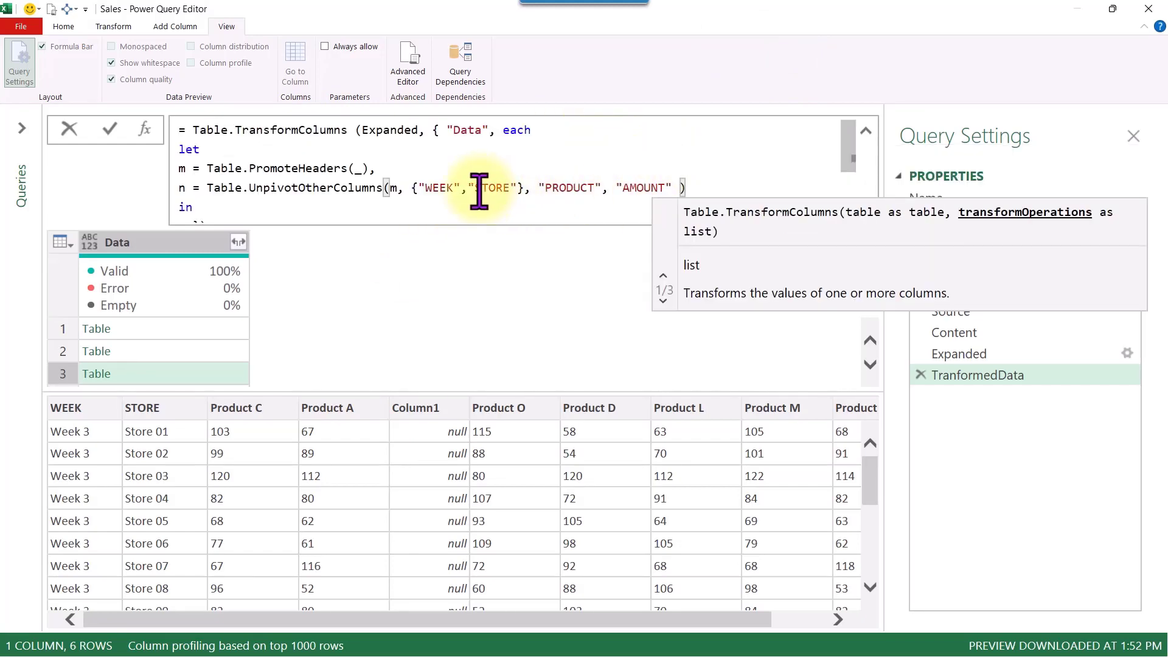
{"action": "scroll", "coordinate": [242, 205], "scroll_direction": "down", "scroll_amount": 1}
{"action": "left_click", "coordinate": [185, 174]}
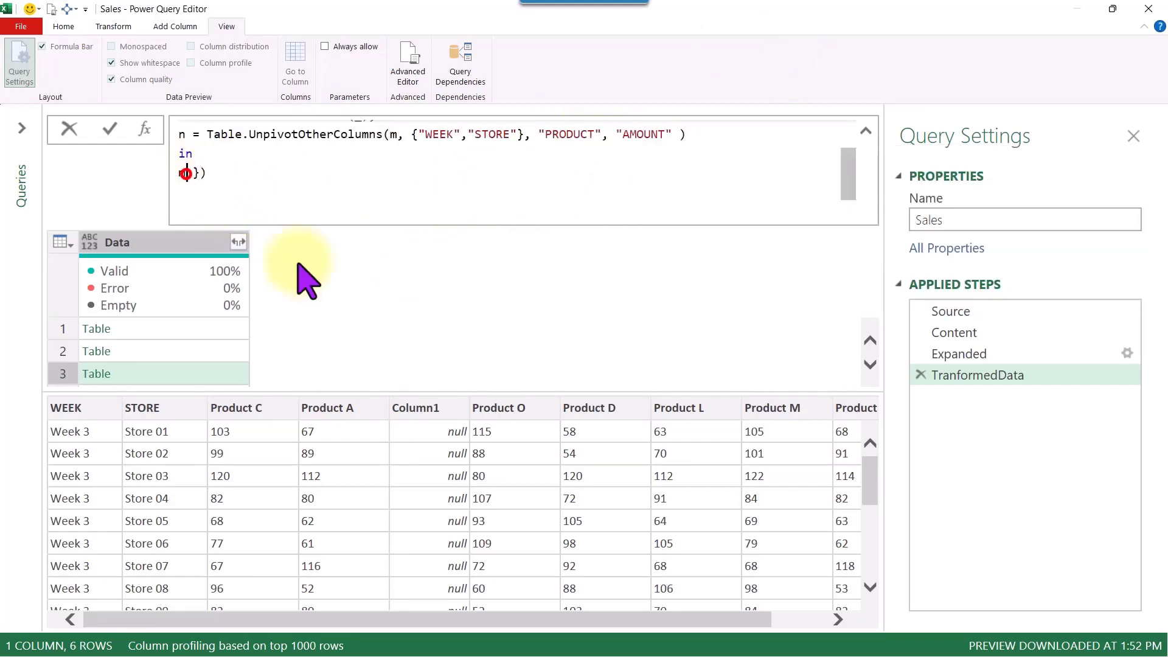
{"action": "key", "text": "BackSpace"}
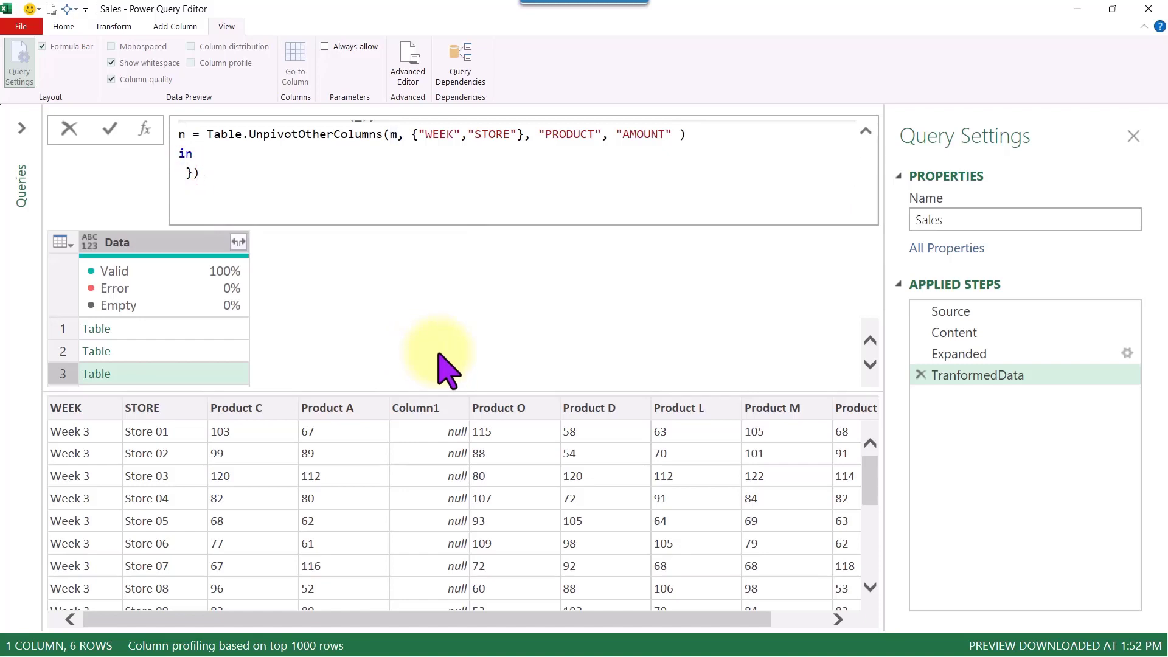
{"action": "type", "text": "n"}
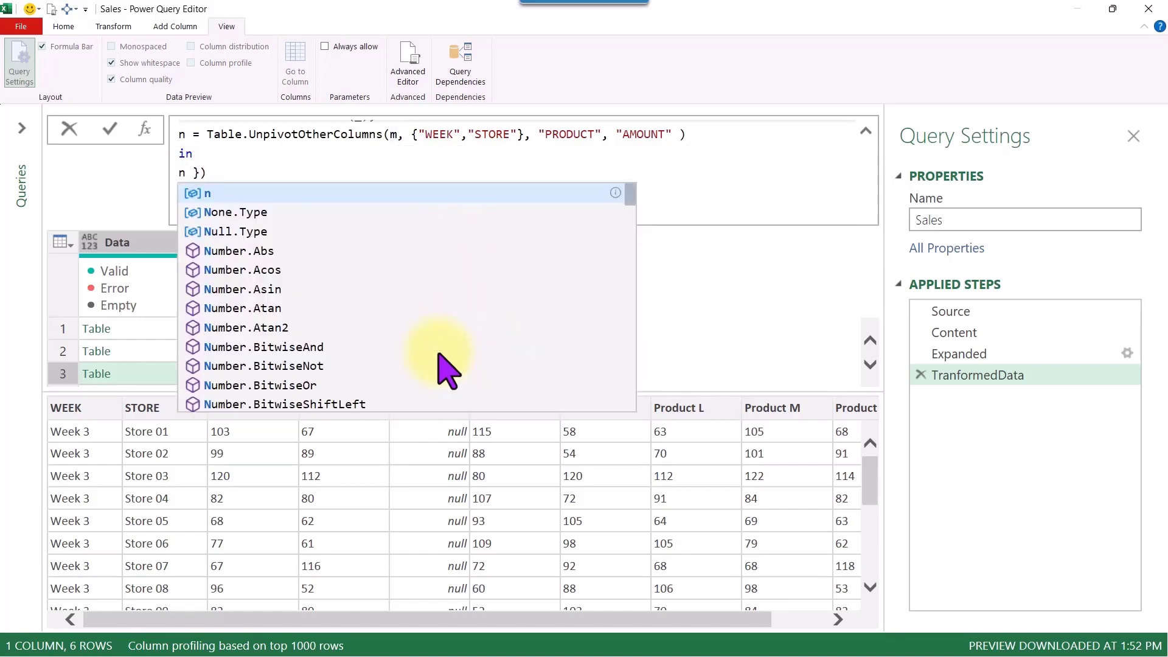
{"action": "key", "text": "Right"}
{"action": "key", "text": "Right"}
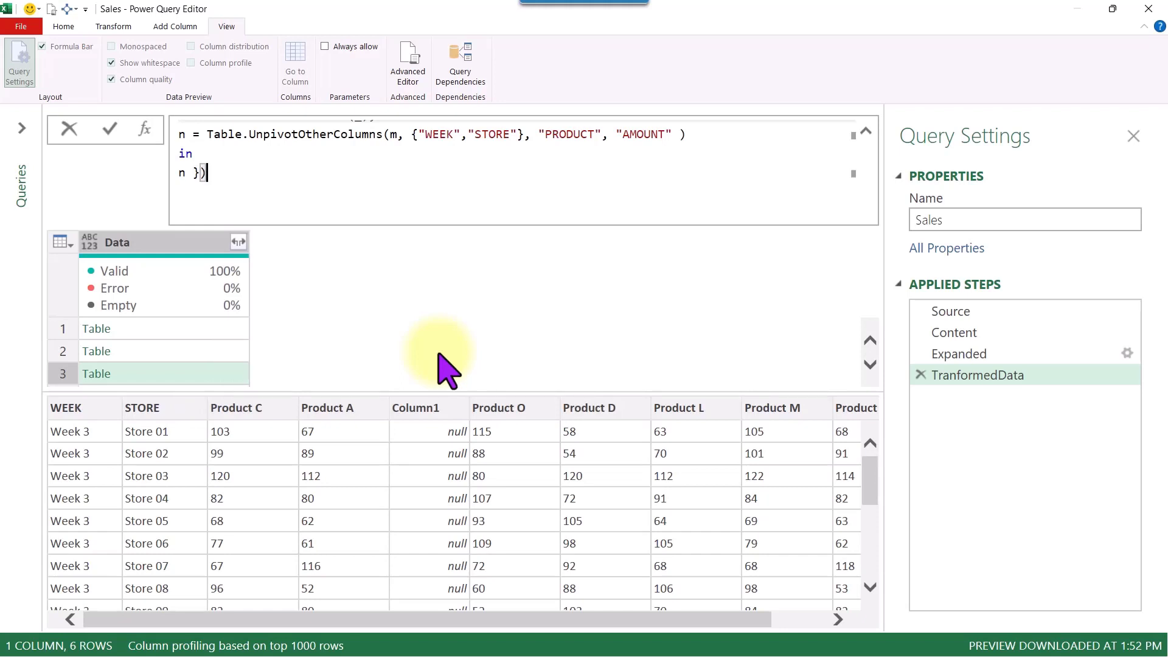
Preview the nested tables in rows 3 and 1, collapse the formula display, and examine the WEEK, STORE, PRODUCT and AMOUNT columns
{"action": "left_click", "coordinate": [228, 370]}
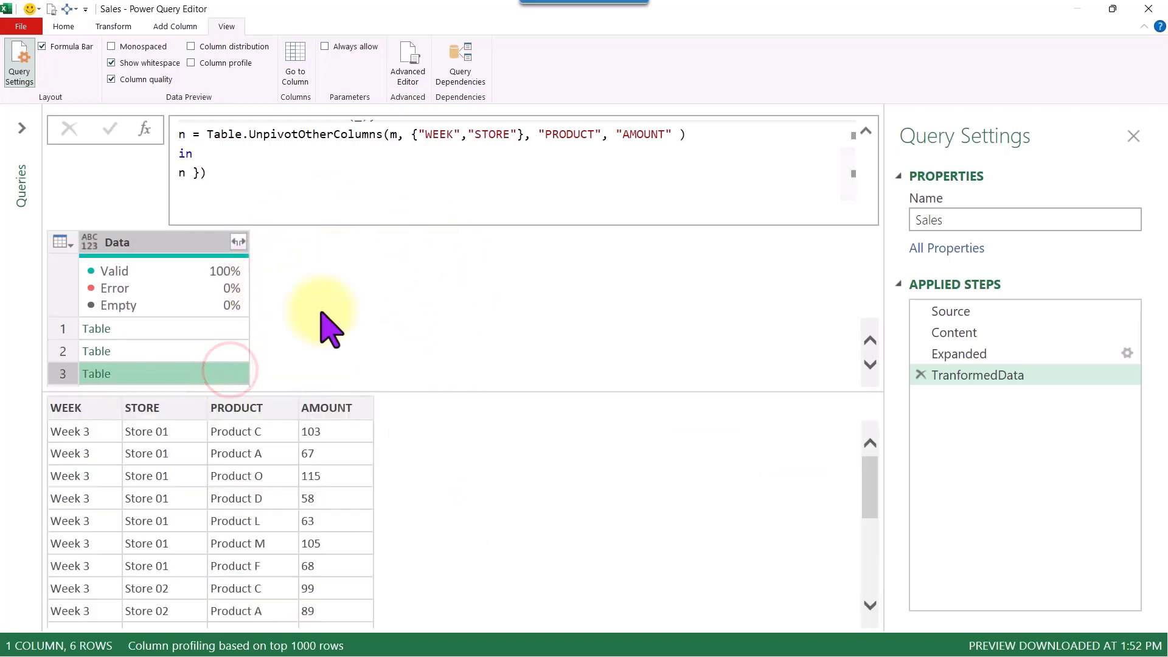
{"action": "left_click", "coordinate": [209, 327]}
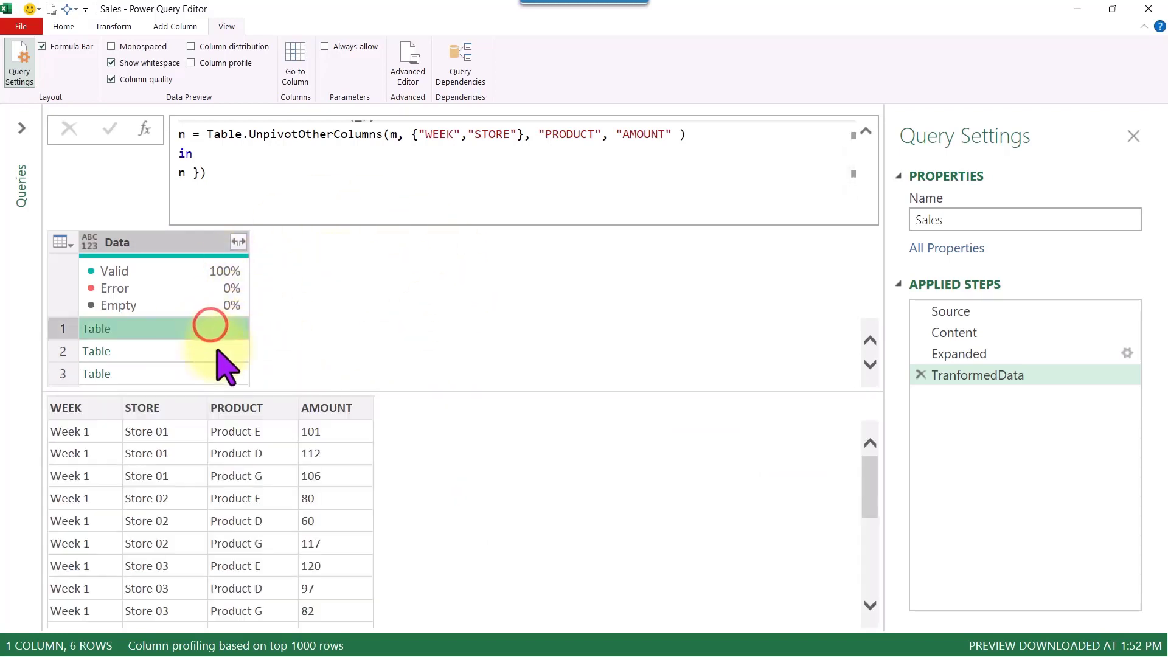
{"action": "left_click", "coordinate": [863, 130]}
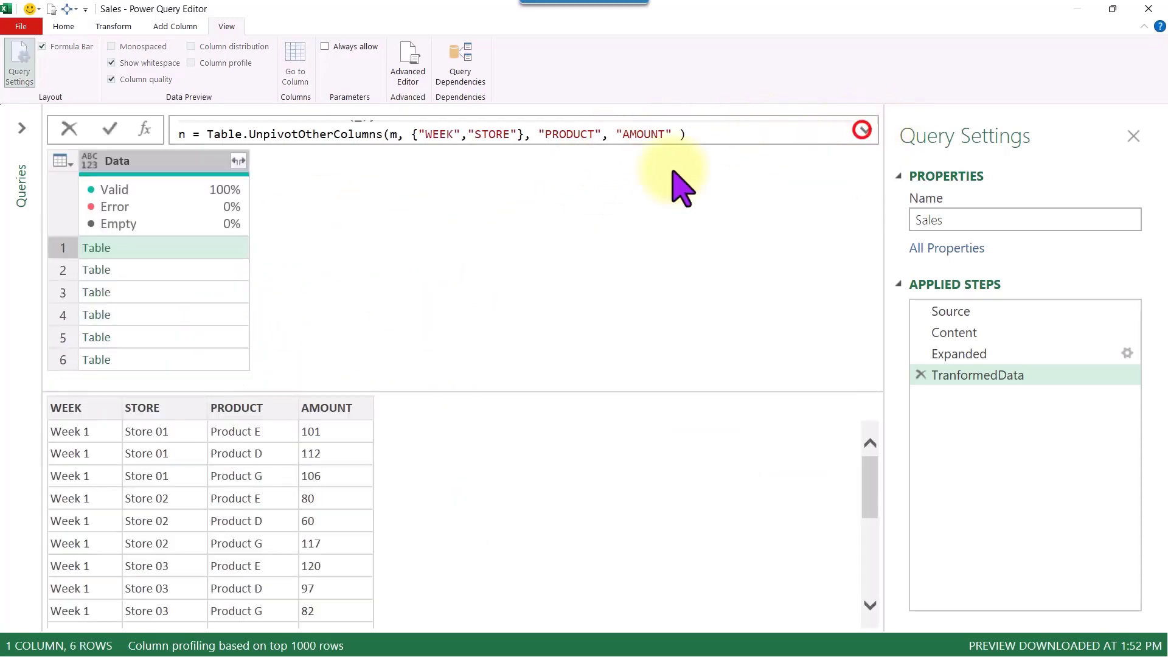
{"action": "left_click", "coordinate": [78, 409]}
{"action": "left_click", "coordinate": [179, 407]}
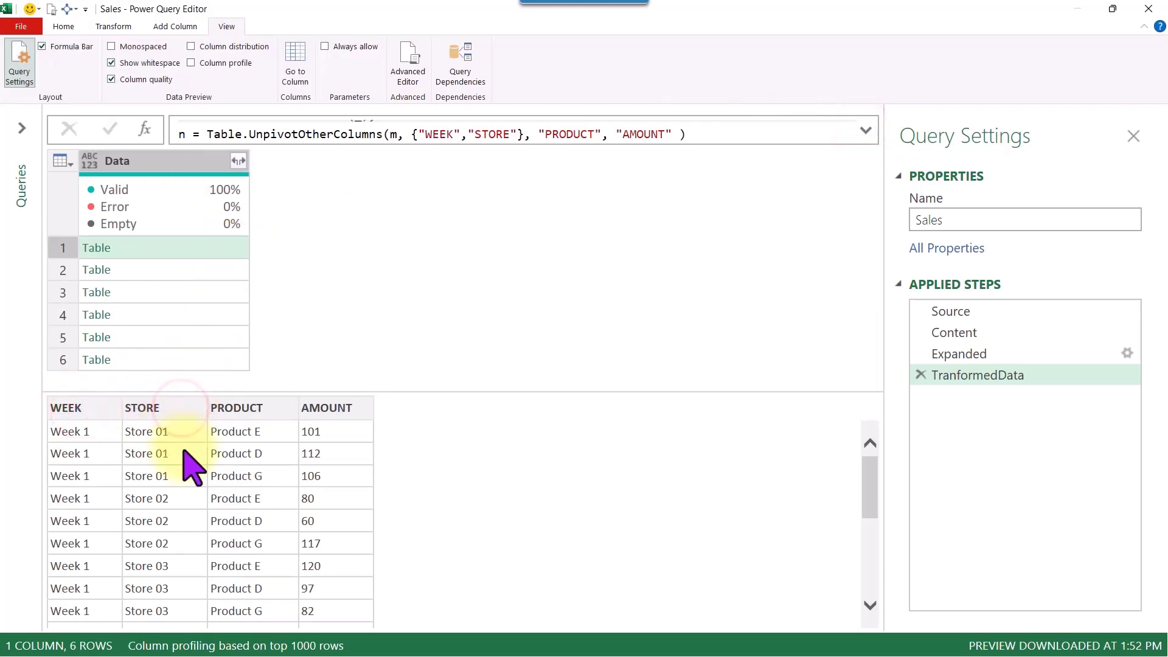
{"action": "left_click", "coordinate": [277, 402]}
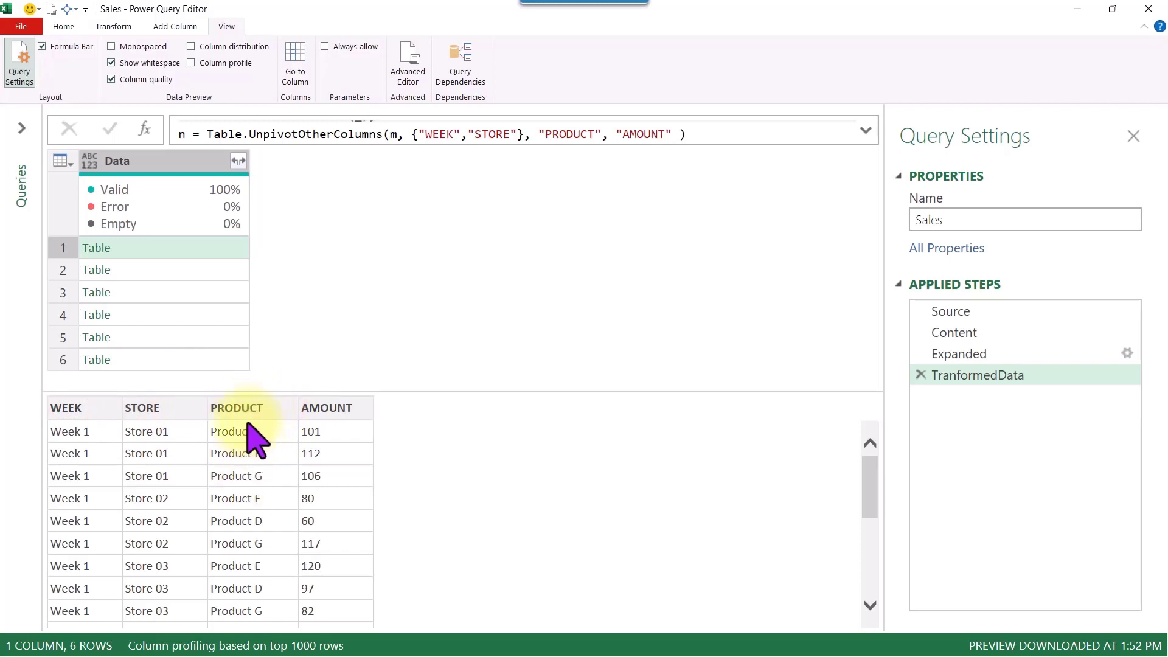
{"action": "left_click", "coordinate": [335, 404]}
{"action": "left_click", "coordinate": [316, 440]}
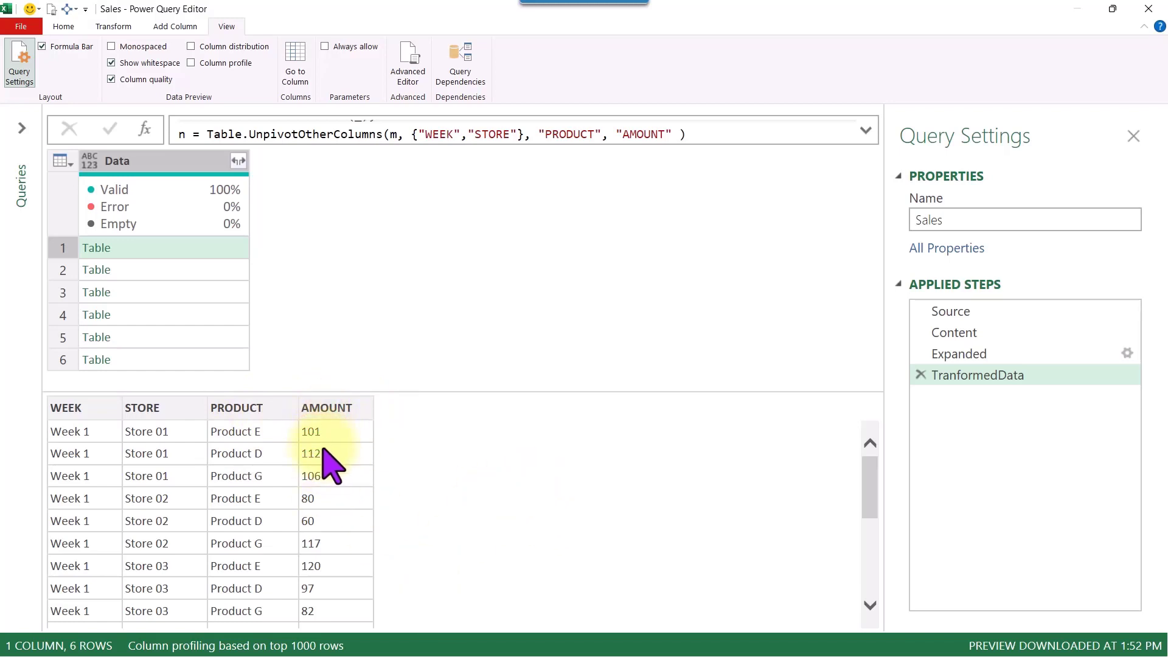
Expand the nested tables in the Data column into the WEEK, STORE, PRODUCT and AMOUNT columns
{"action": "left_click", "coordinate": [340, 460]}
{"action": "left_click", "coordinate": [341, 496]}
{"action": "left_click", "coordinate": [341, 513]}
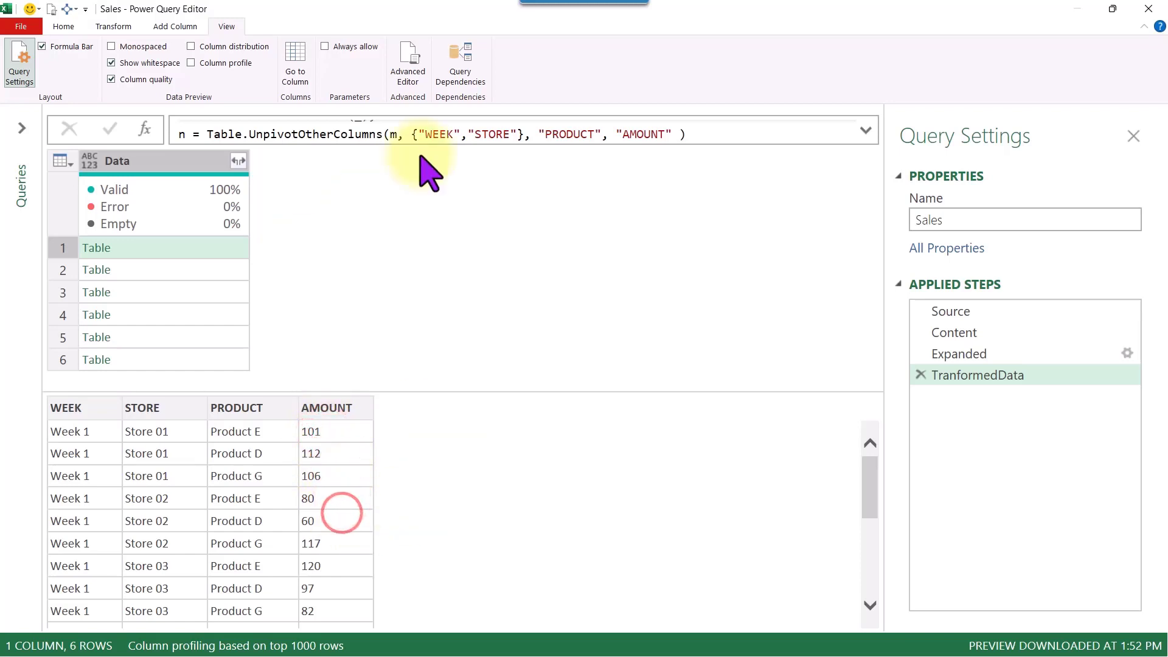
{"action": "left_click", "coordinate": [237, 162]}
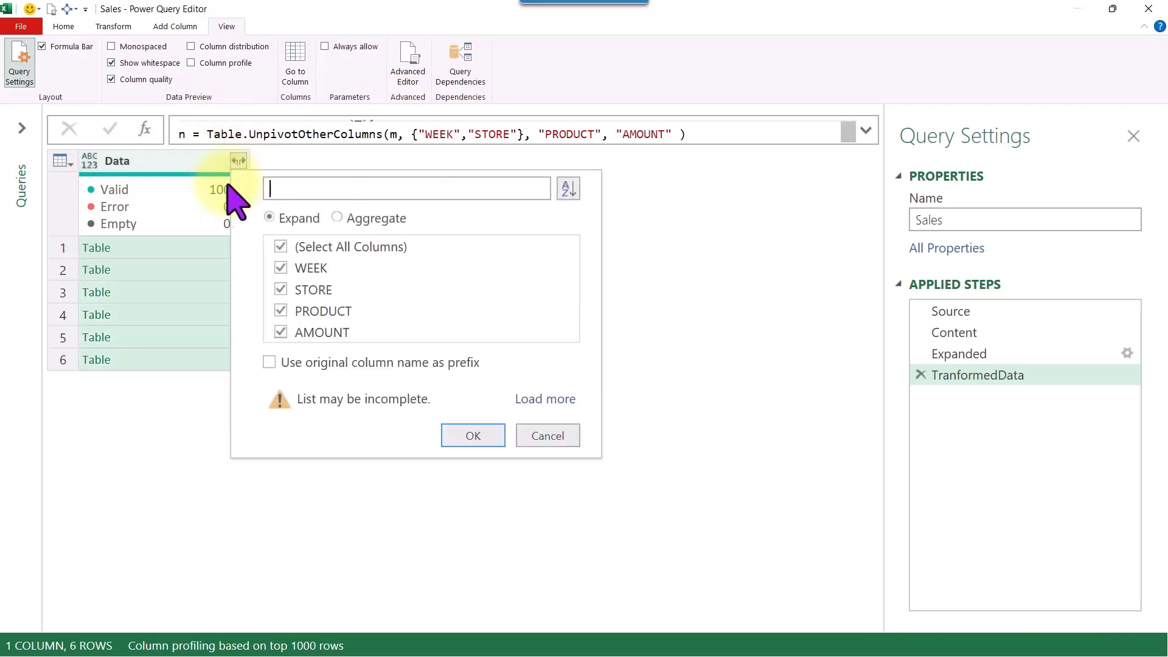
{"action": "left_click", "coordinate": [478, 435]}
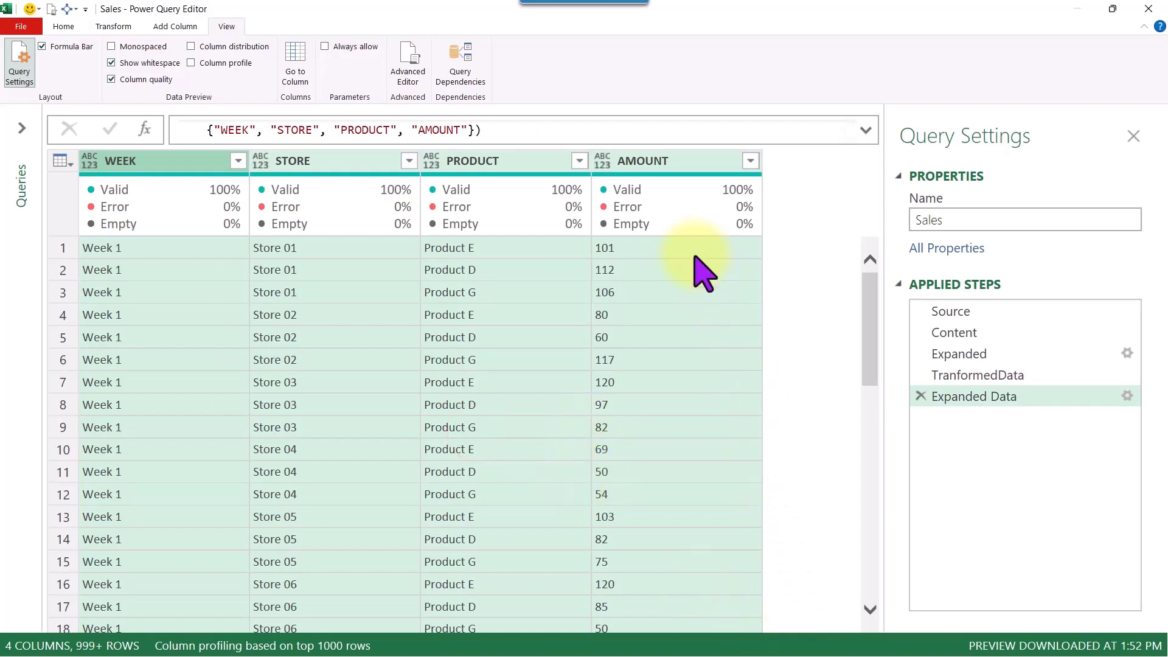
{"action": "left_click", "coordinate": [691, 253]}
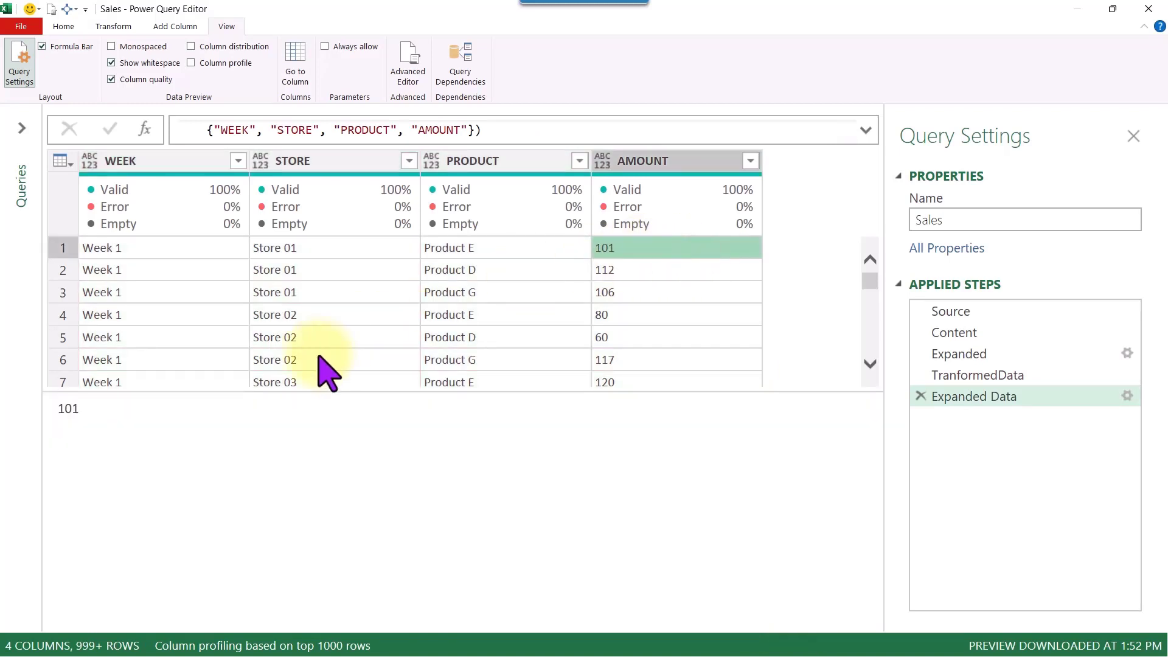
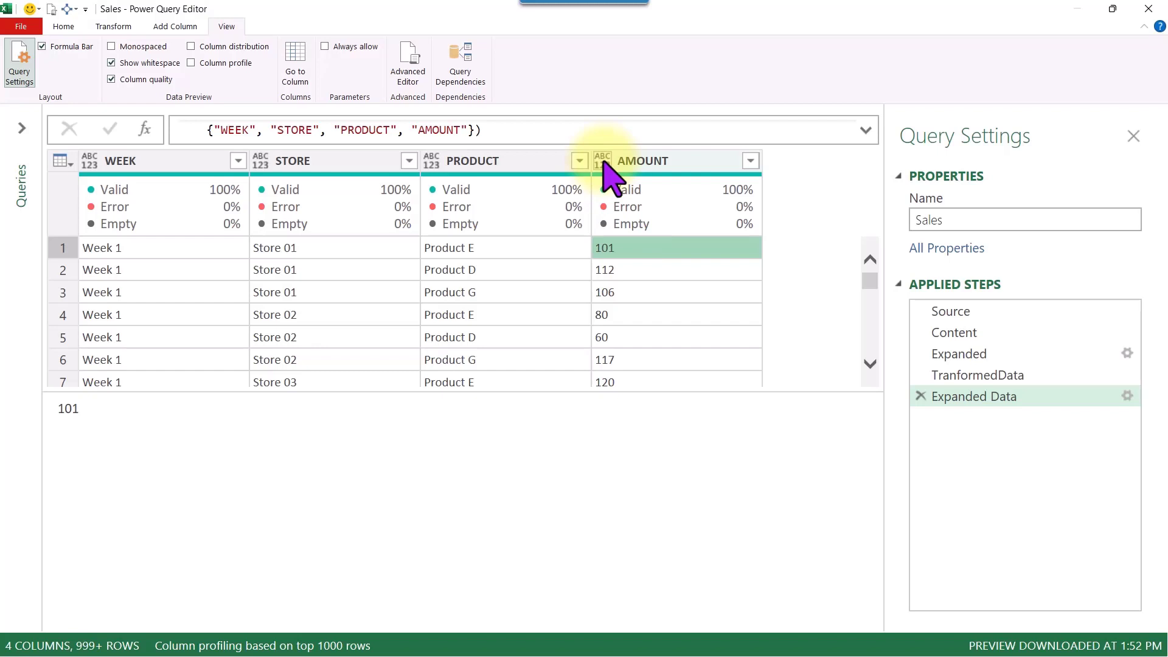
Change the AMOUNT column's data type to Whole Number and copy the resulting Table.TransformColumnTypes expression without its equals sign
{"action": "left_click", "coordinate": [602, 161]}
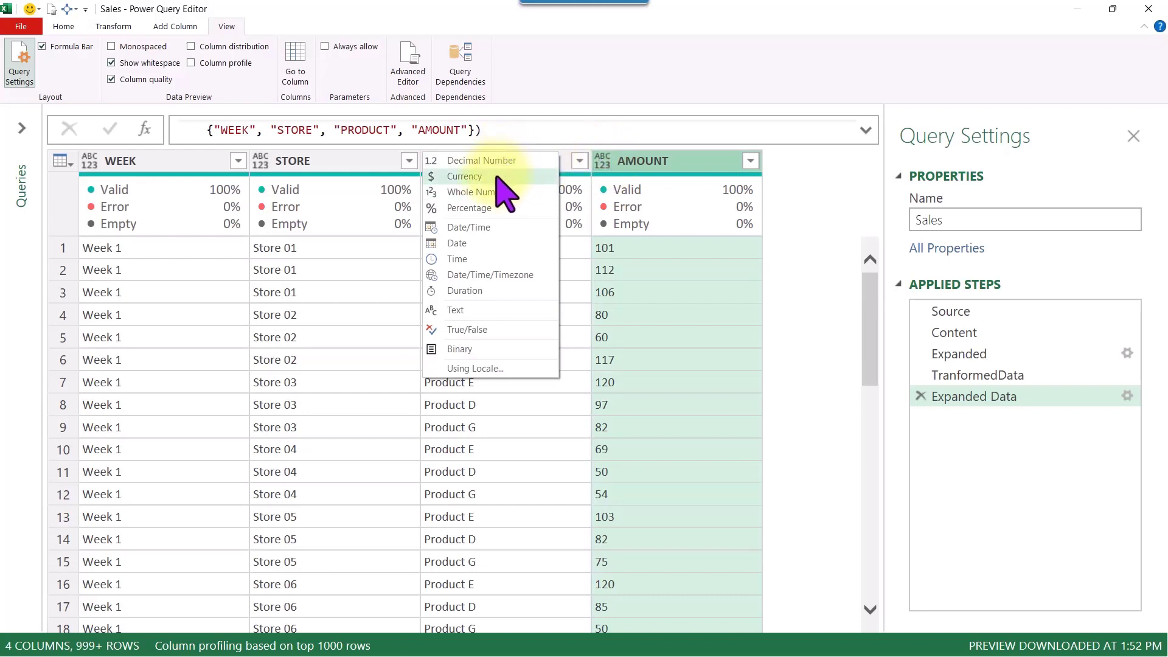
{"action": "left_click", "coordinate": [486, 192]}
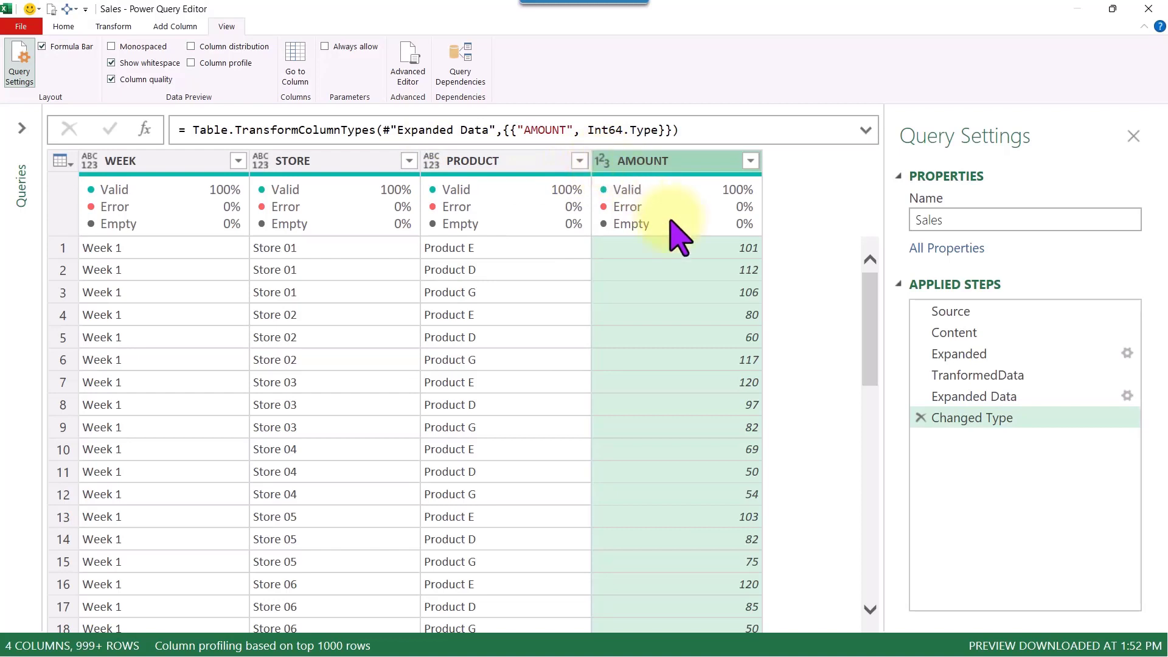
{"action": "left_click", "coordinate": [718, 247]}
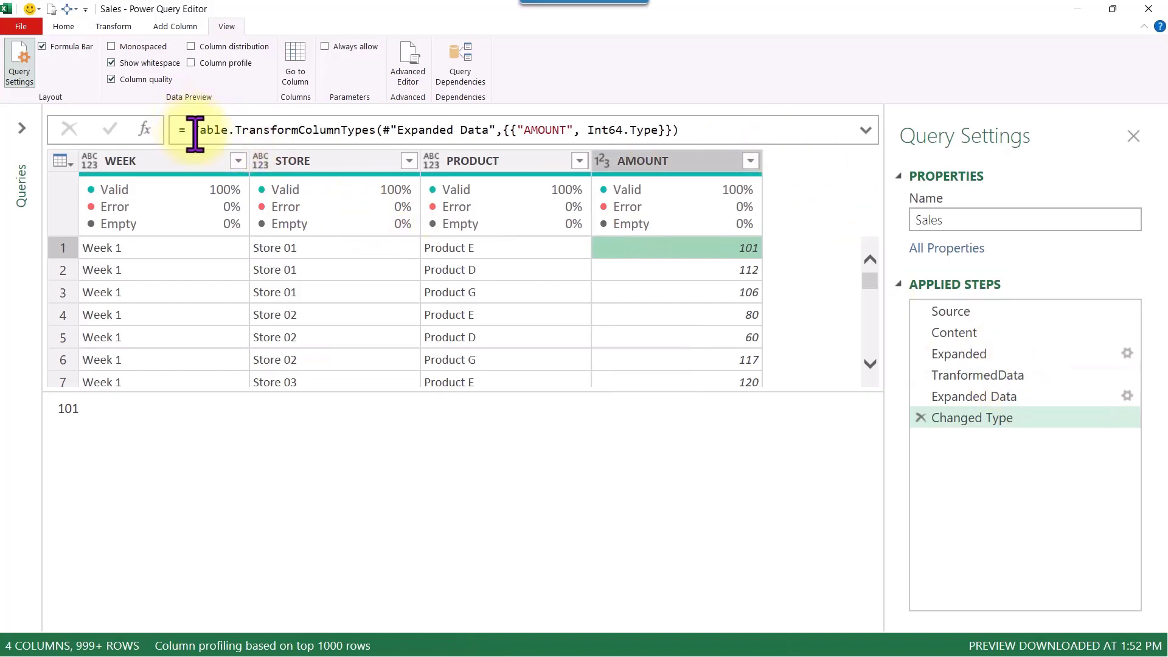
{"action": "left_click_drag", "start_coordinate": [195, 129], "coordinate": [683, 131]}
{"action": "key", "text": "ctrl+c"}
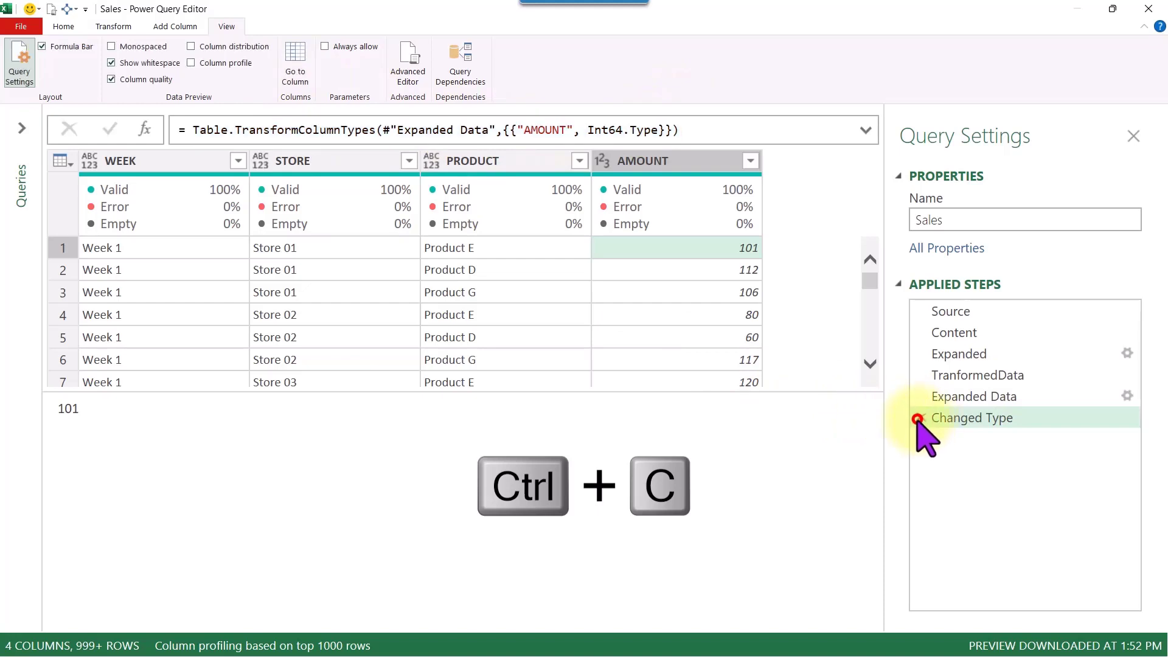
Delete the Changed Type and Expanded Data steps and show the full formula of the TranformedData step
{"action": "left_click", "coordinate": [920, 417]}
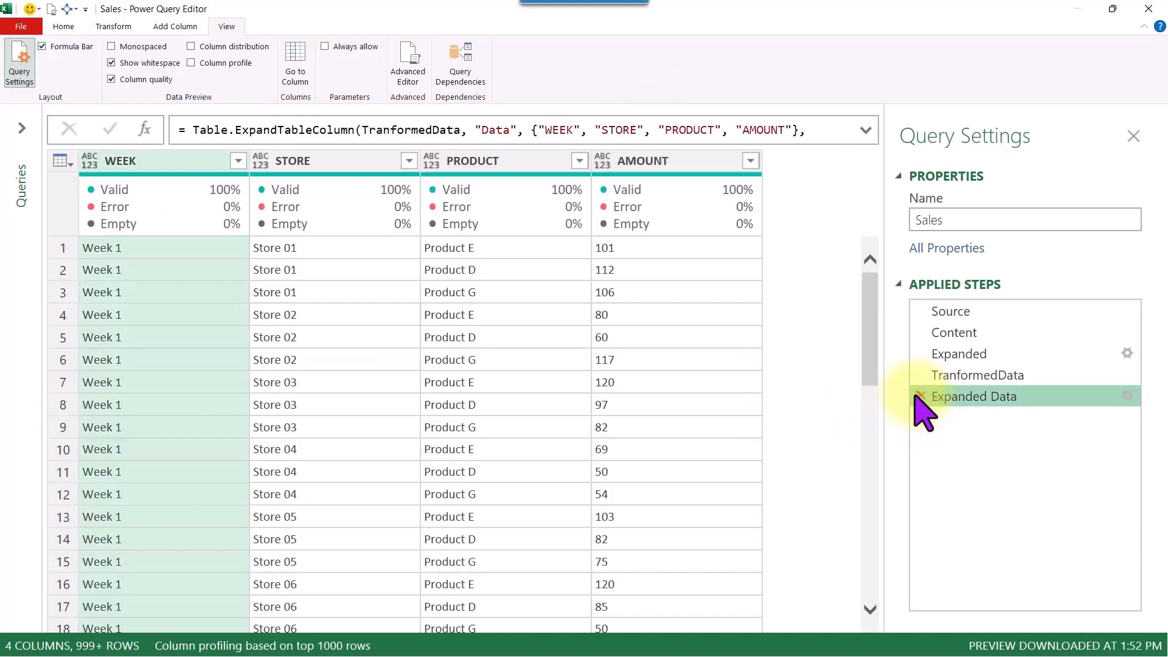
{"action": "left_click", "coordinate": [918, 396]}
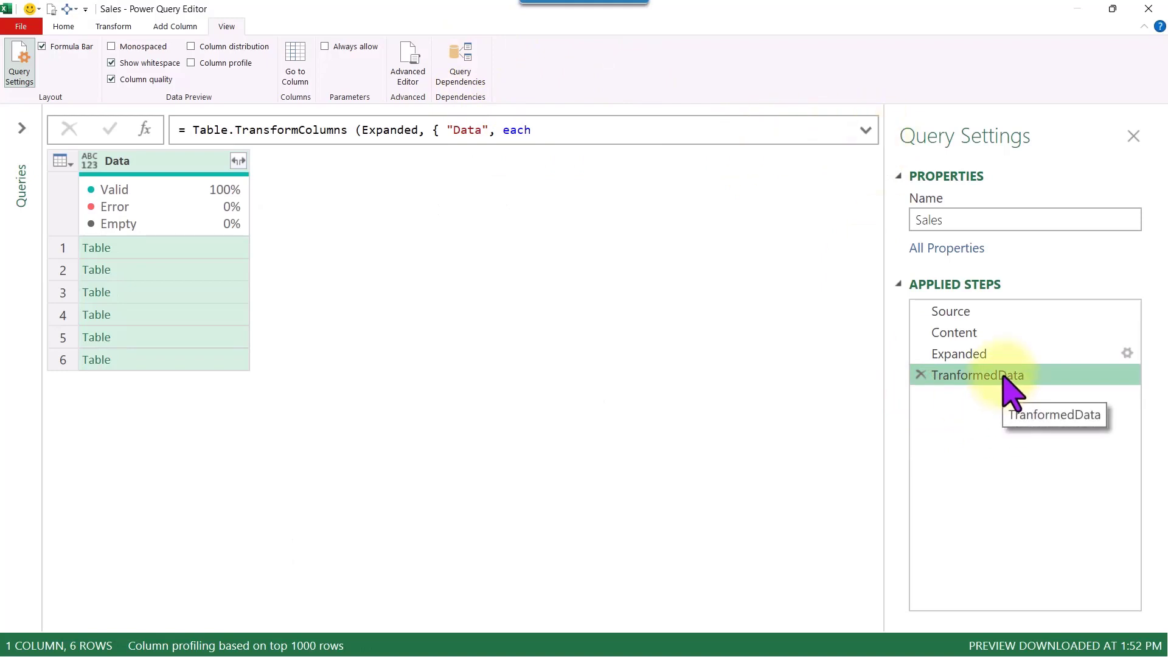
{"action": "left_click", "coordinate": [865, 131]}
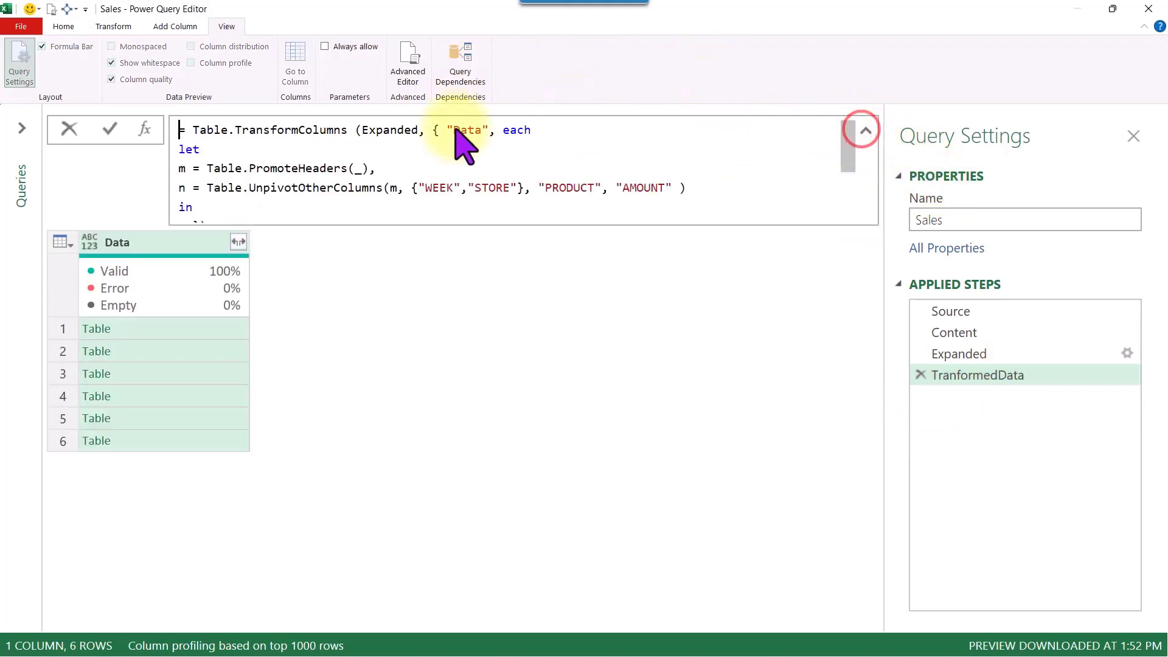
Add a variable o after n in the let expression, defined by the copied Table.TransformColumnTypes expression
{"action": "left_click", "coordinate": [693, 188]}
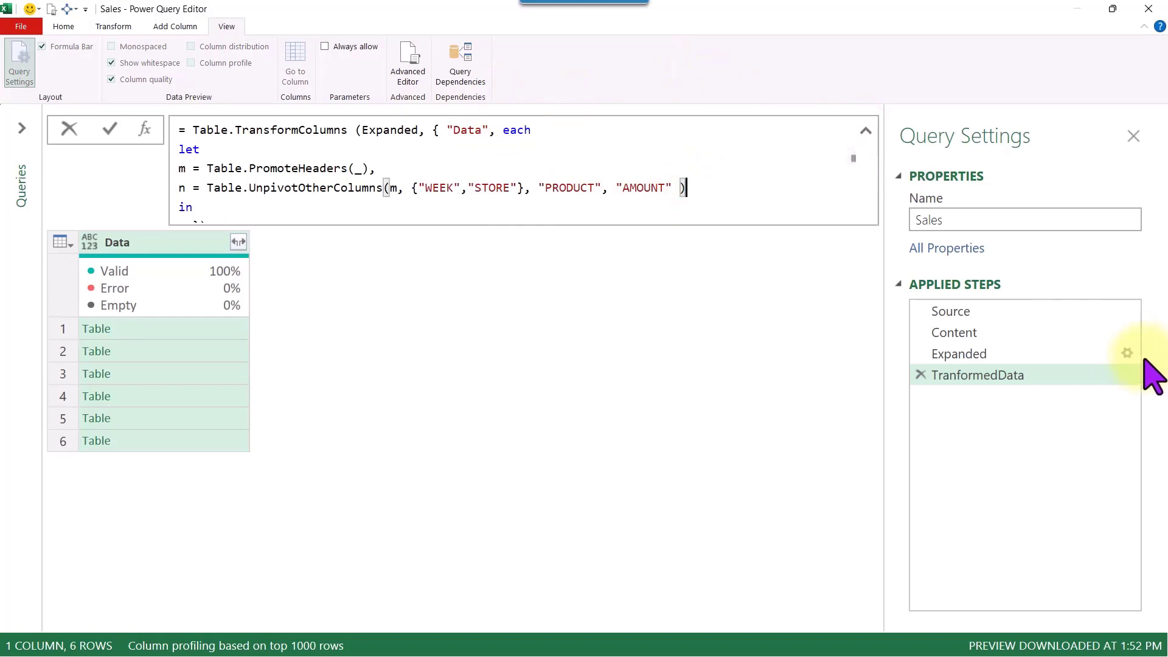
{"action": "type", "text": ","}
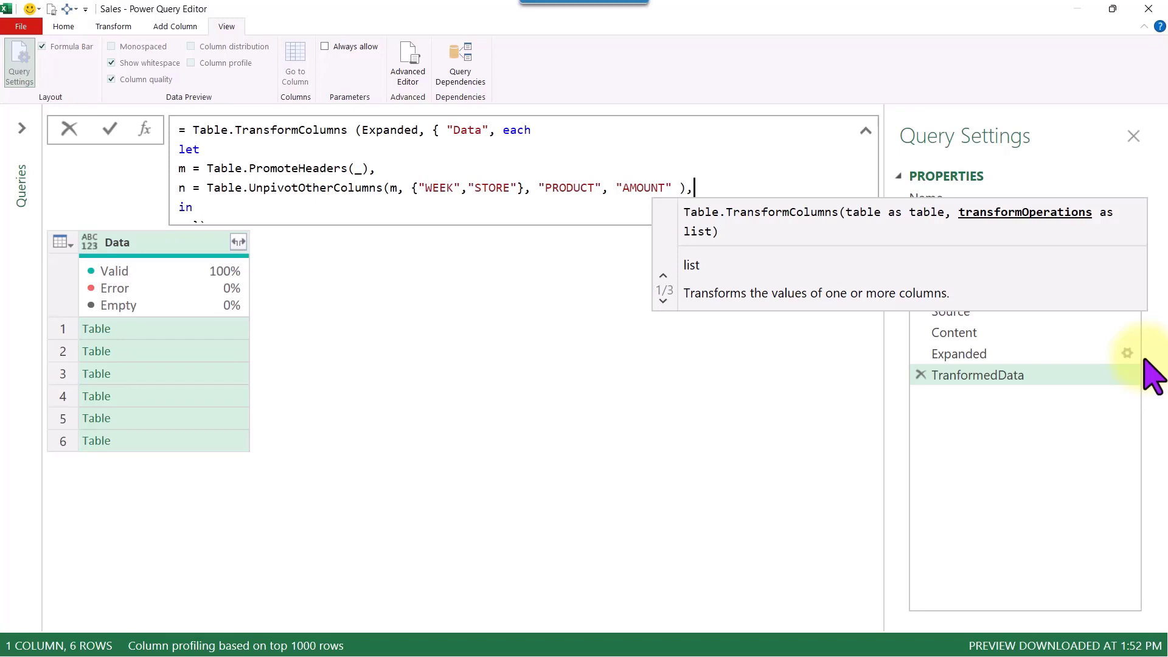
{"action": "key", "text": "Return"}
{"action": "type", "text": "o ="}
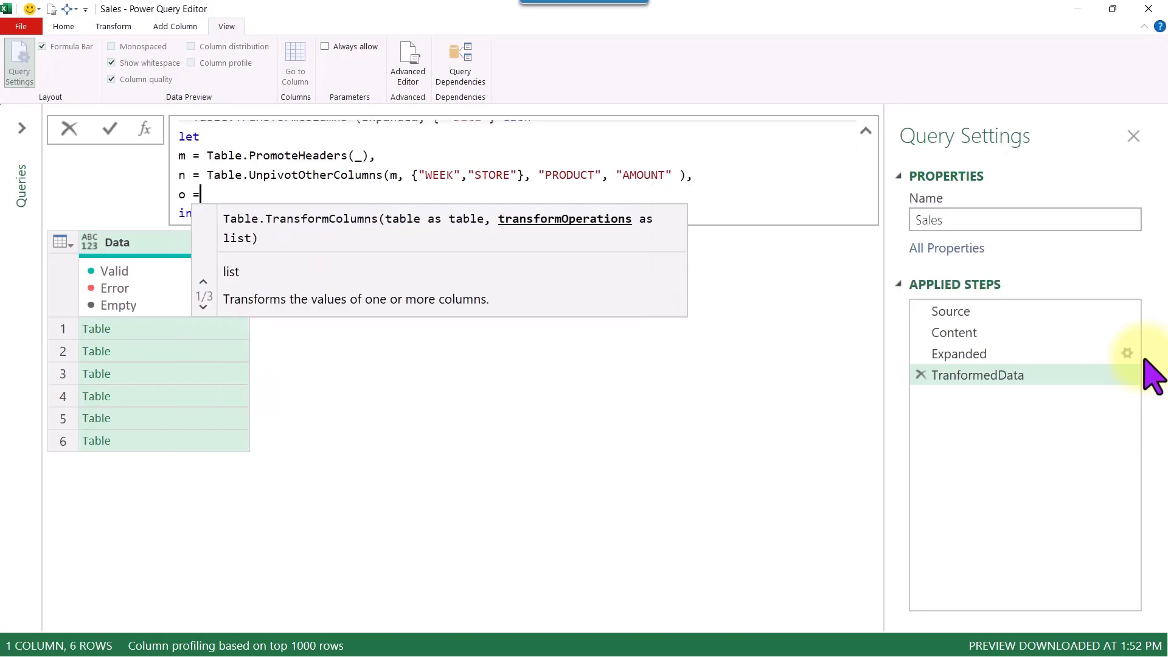
{"action": "key", "text": "ctrl+v"}
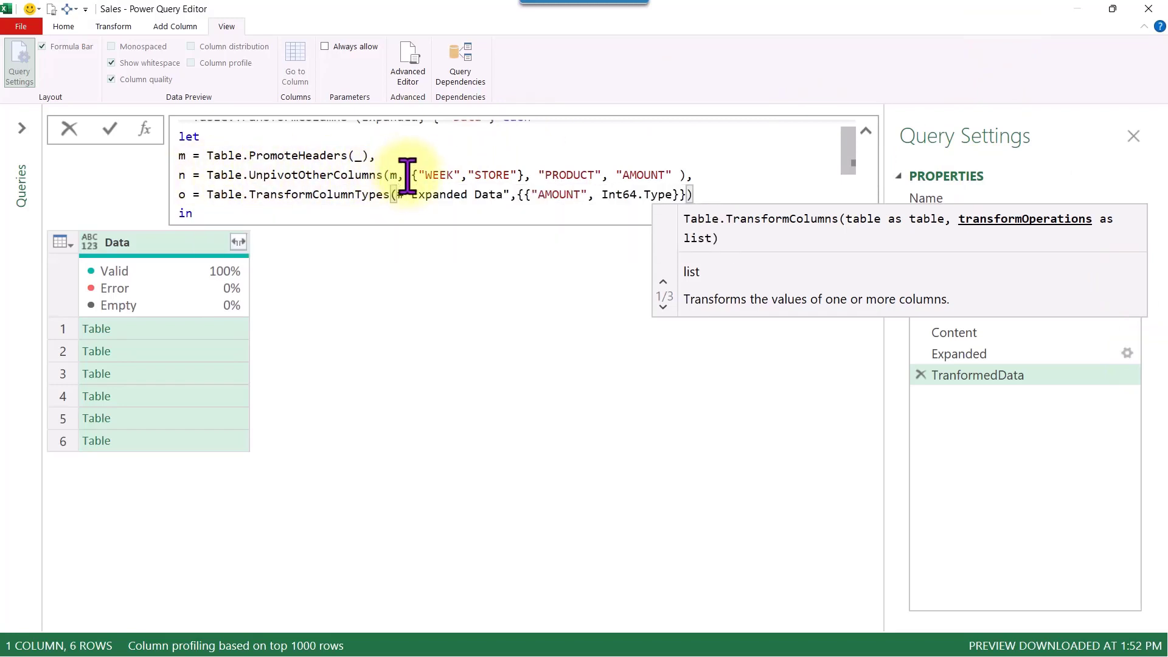
Replace #"Expanded Data" with n as the table argument of Table.TransformColumnTypes
{"action": "left_click", "coordinate": [363, 176]}
{"action": "left_click", "coordinate": [341, 194]}
{"action": "mouse_move", "coordinate": [337, 201]}
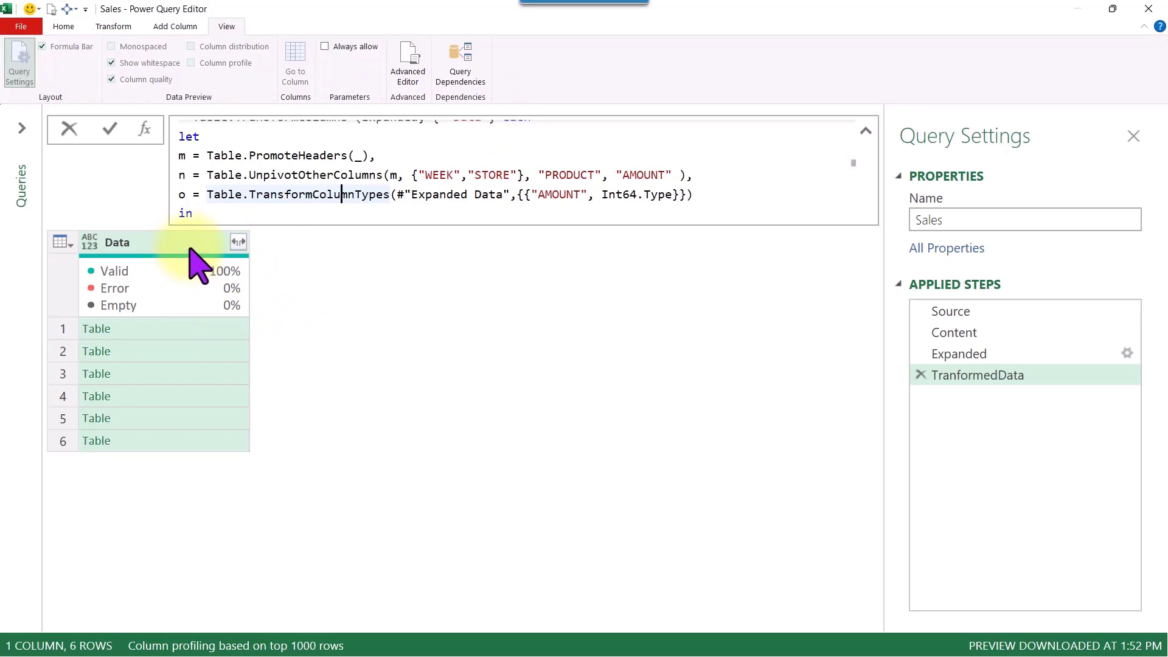
{"action": "left_click", "coordinate": [395, 197]}
{"action": "left_click_drag", "start_coordinate": [396, 197], "coordinate": [512, 196]}
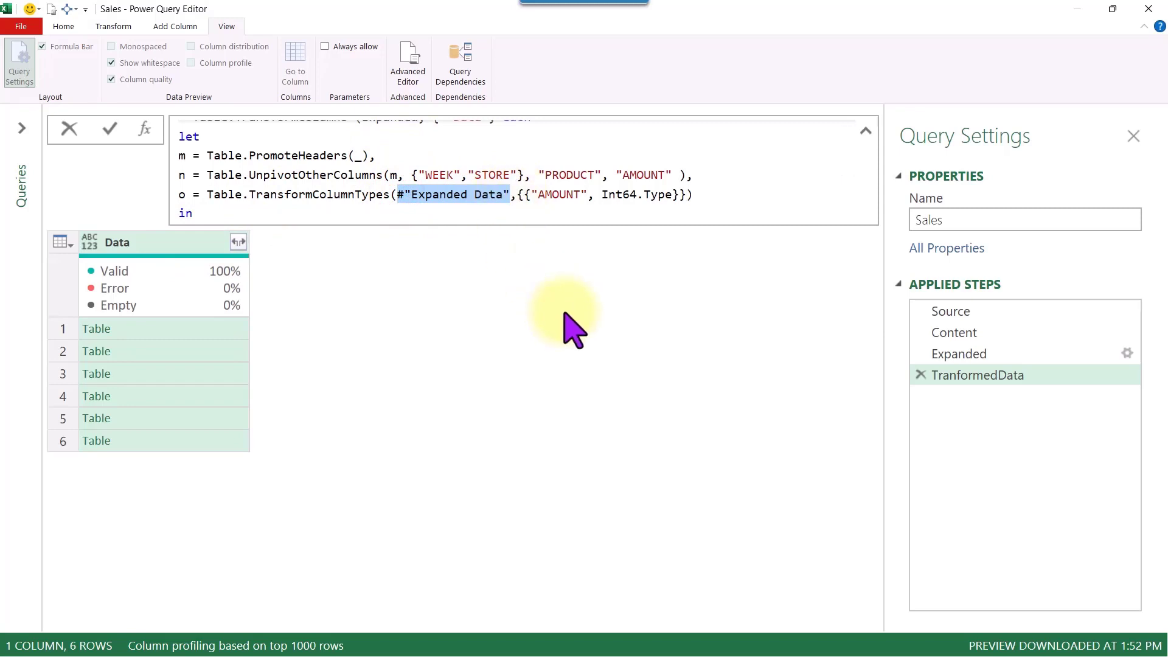
{"action": "left_click", "coordinate": [284, 195]}
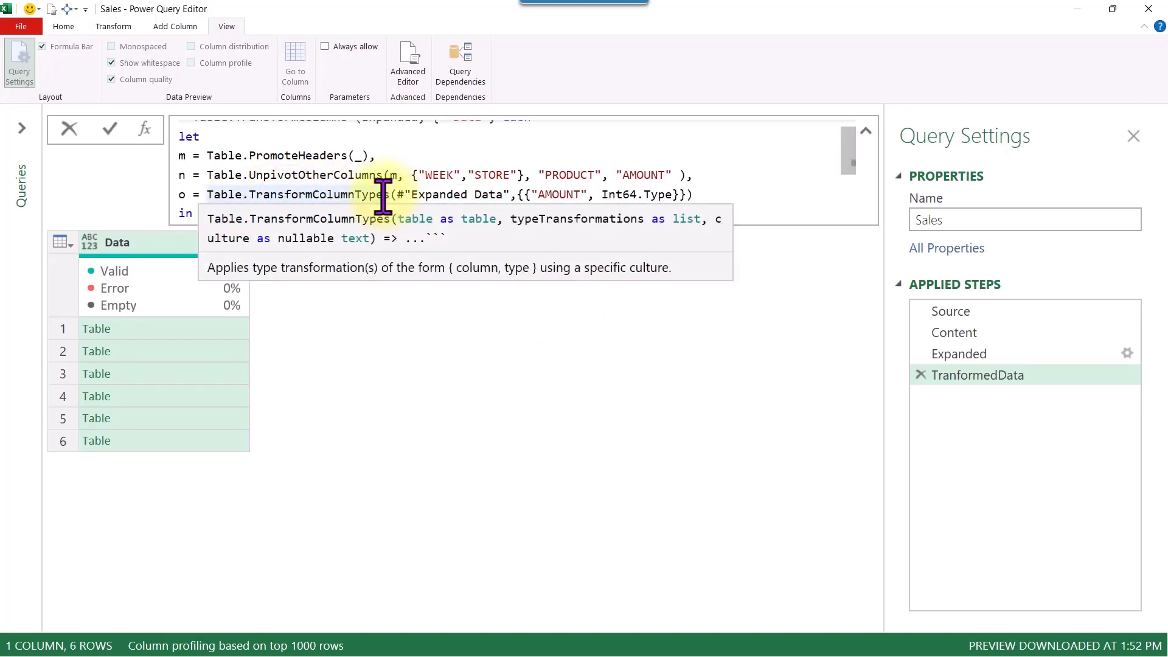
{"action": "left_click", "coordinate": [411, 195]}
{"action": "left_click_drag", "start_coordinate": [424, 196], "coordinate": [512, 196]}
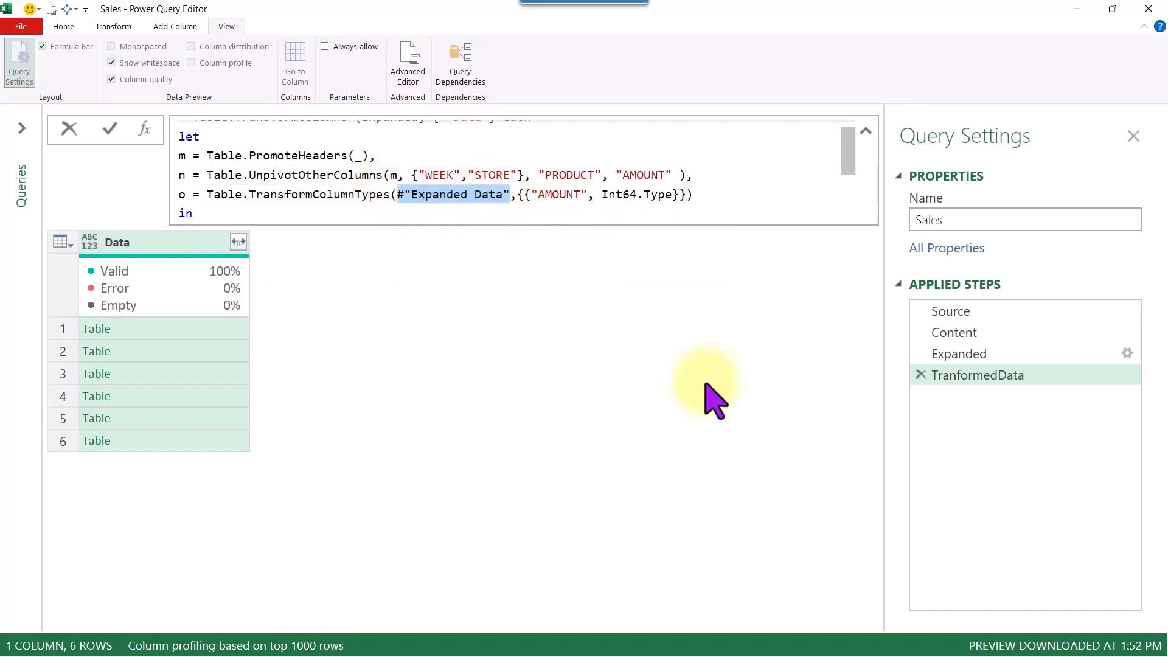
{"action": "key", "text": "Delete"}
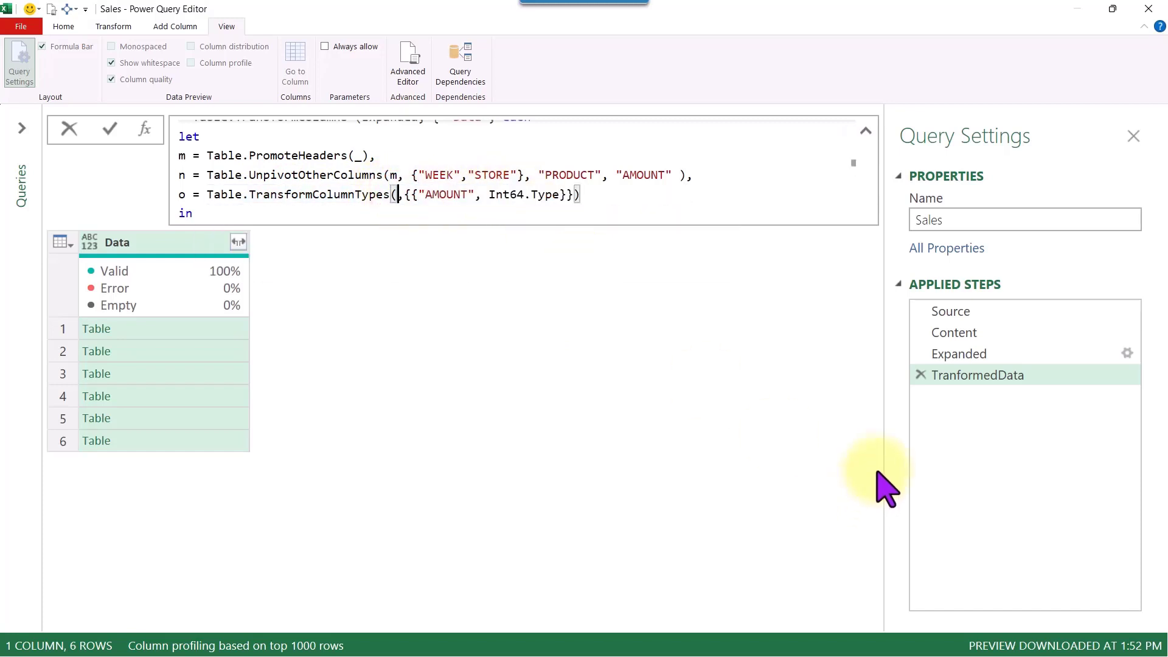
{"action": "type", "text": "n"}
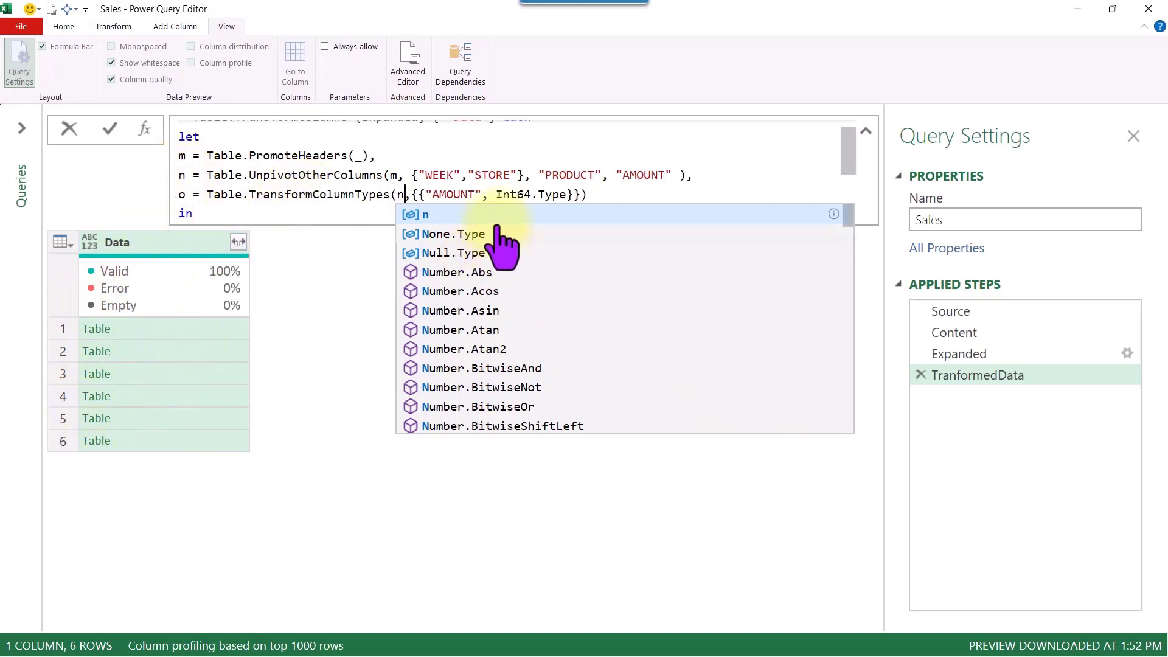
Make the let expression return o instead of n after in and apply the formula
{"action": "left_click", "coordinate": [356, 195]}
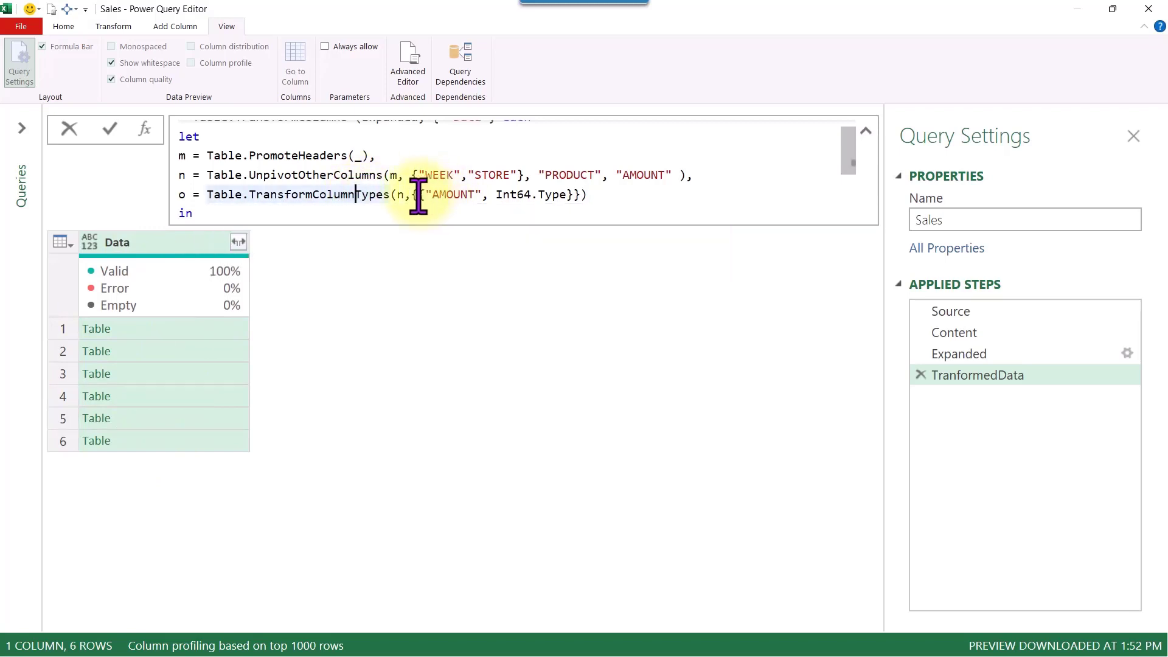
{"action": "left_click_drag", "start_coordinate": [414, 195], "coordinate": [561, 200]}
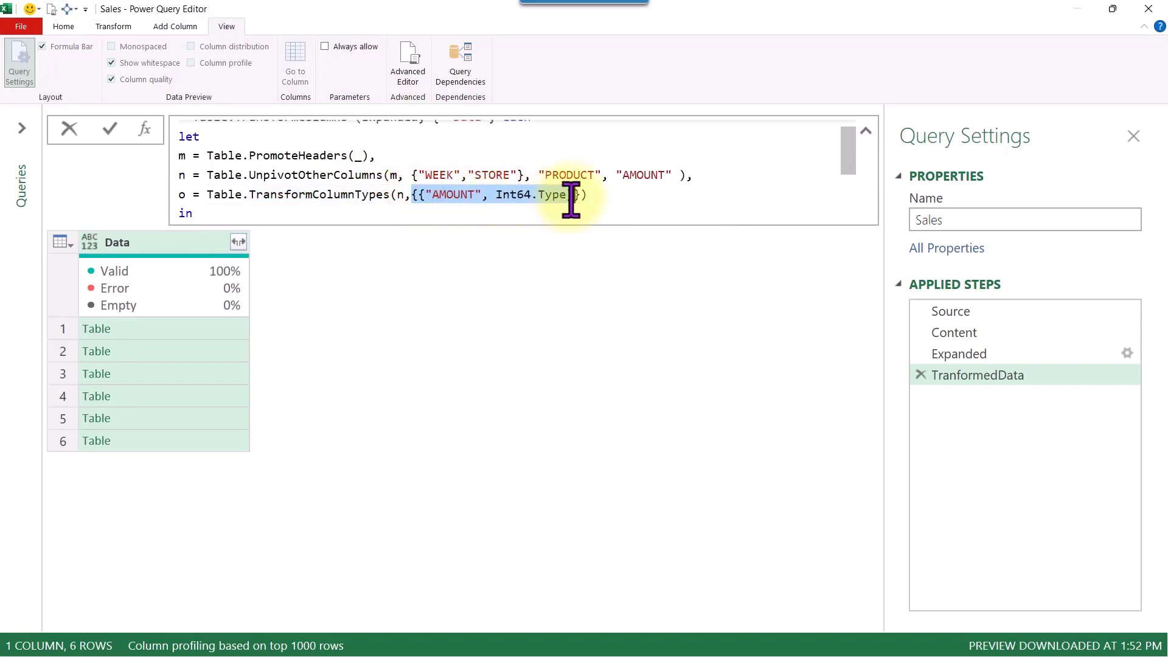
{"action": "left_click", "coordinate": [514, 197]}
{"action": "left_click", "coordinate": [608, 196]}
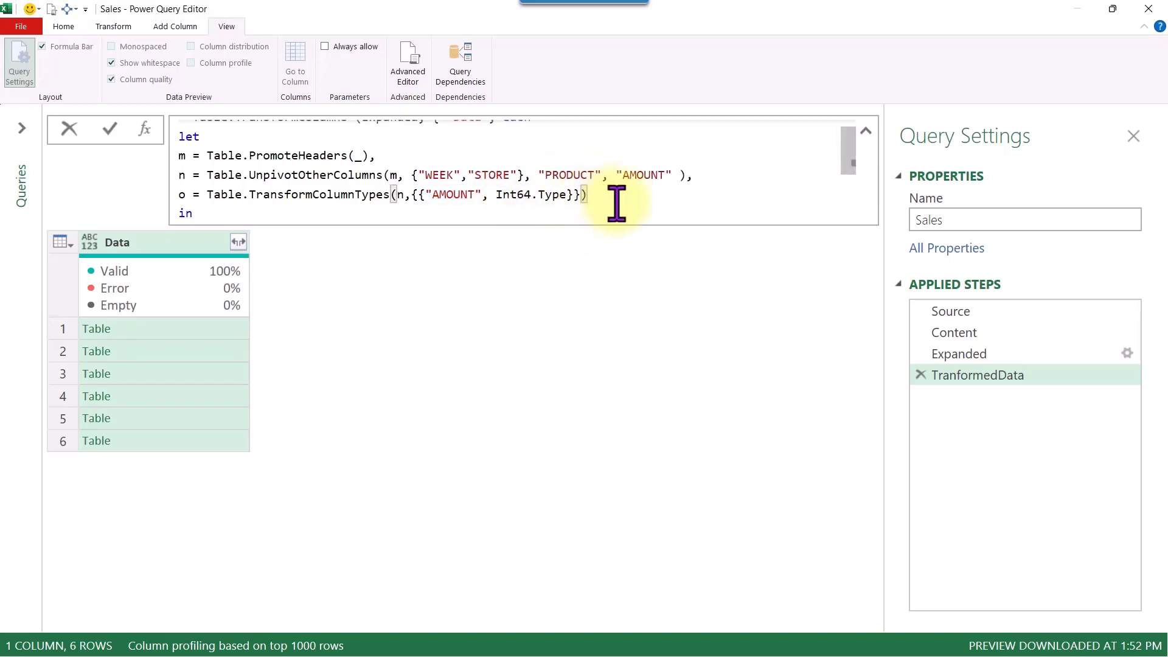
{"action": "scroll", "coordinate": [616, 203], "scroll_direction": "down", "scroll_amount": 1}
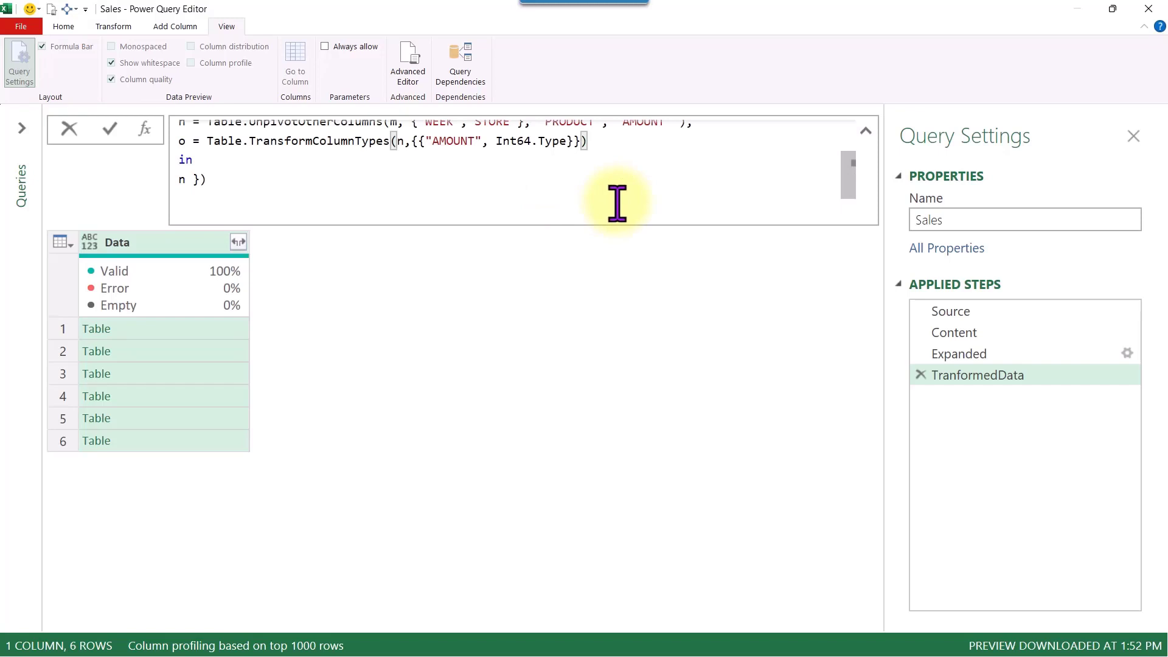
{"action": "left_click", "coordinate": [179, 181]}
{"action": "left_click", "coordinate": [181, 178]}
{"action": "type", "text": "o"}
{"action": "key", "text": "Escape"}
{"action": "key", "text": "Return"}
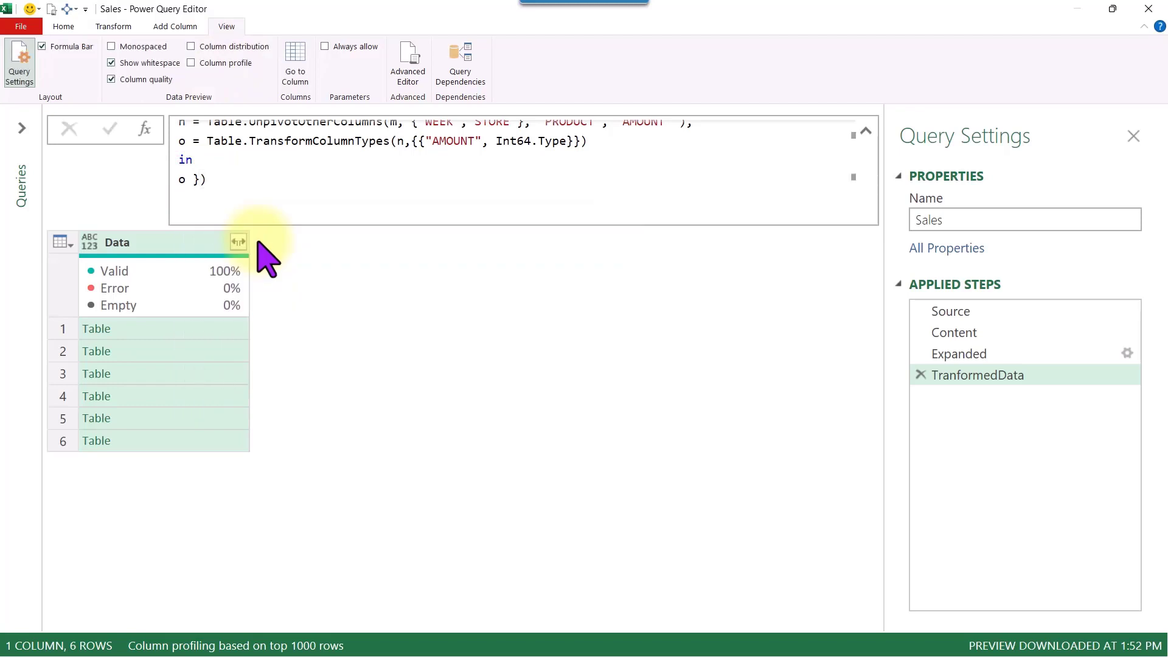
Preview the nested tables in rows 1 to 3 and examine the AMOUNT column and its {"AMOUNT", Int64.Type} conversion in the formula
{"action": "left_click", "coordinate": [230, 327]}
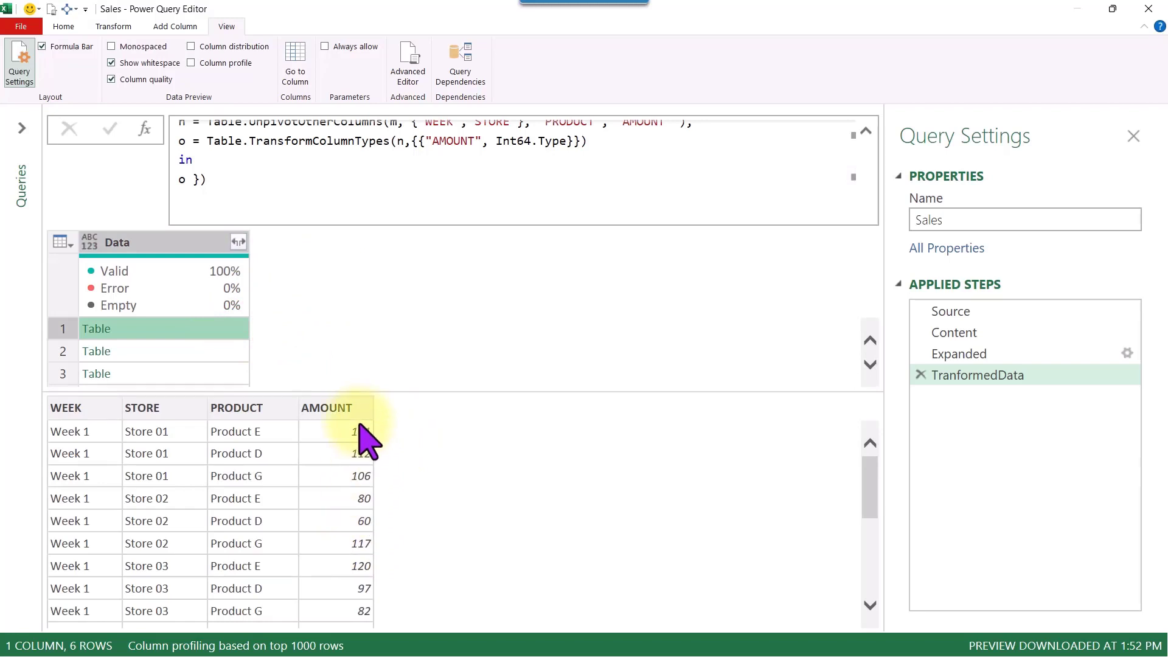
{"action": "left_click", "coordinate": [863, 132]}
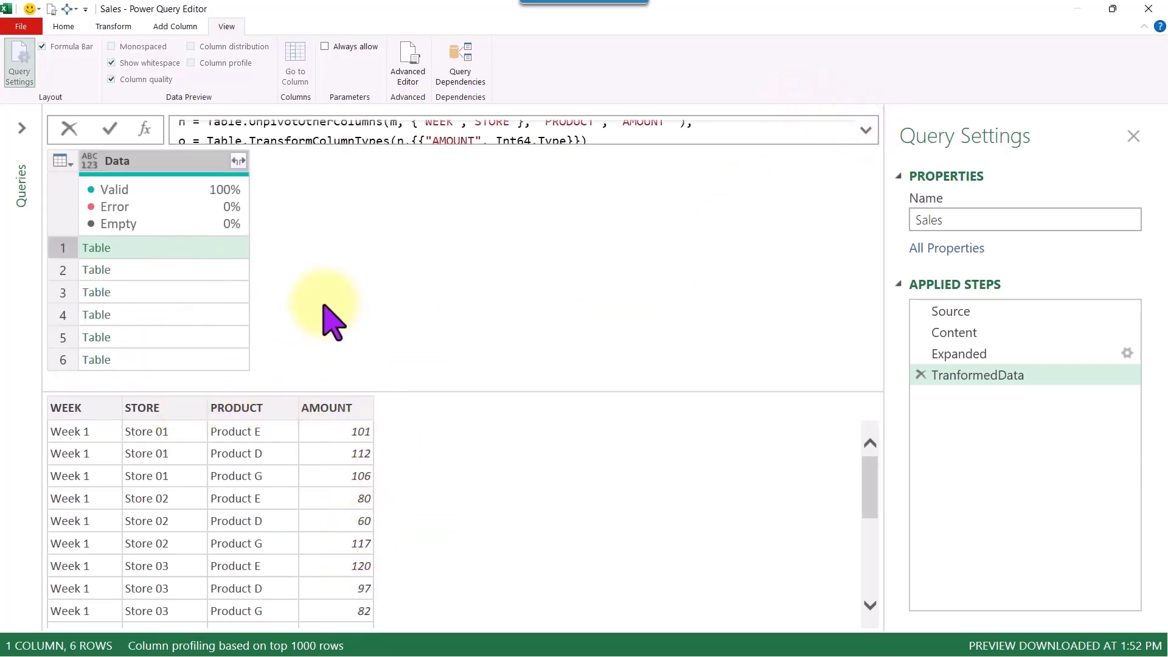
{"action": "left_click", "coordinate": [866, 130]}
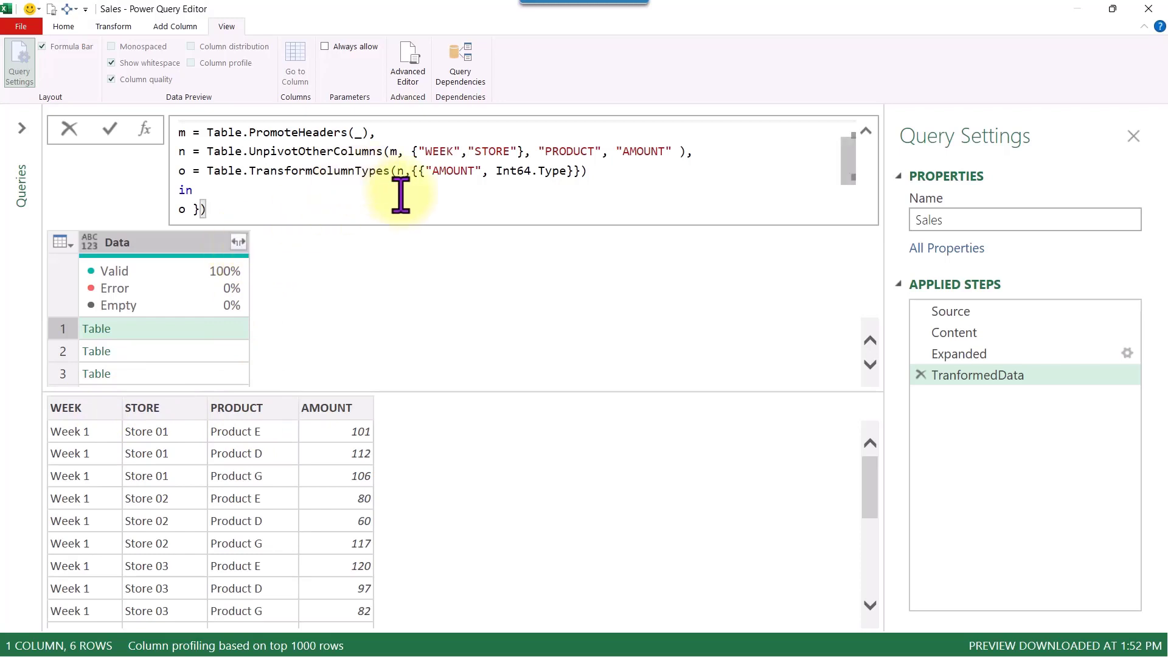
{"action": "left_click", "coordinate": [418, 171]}
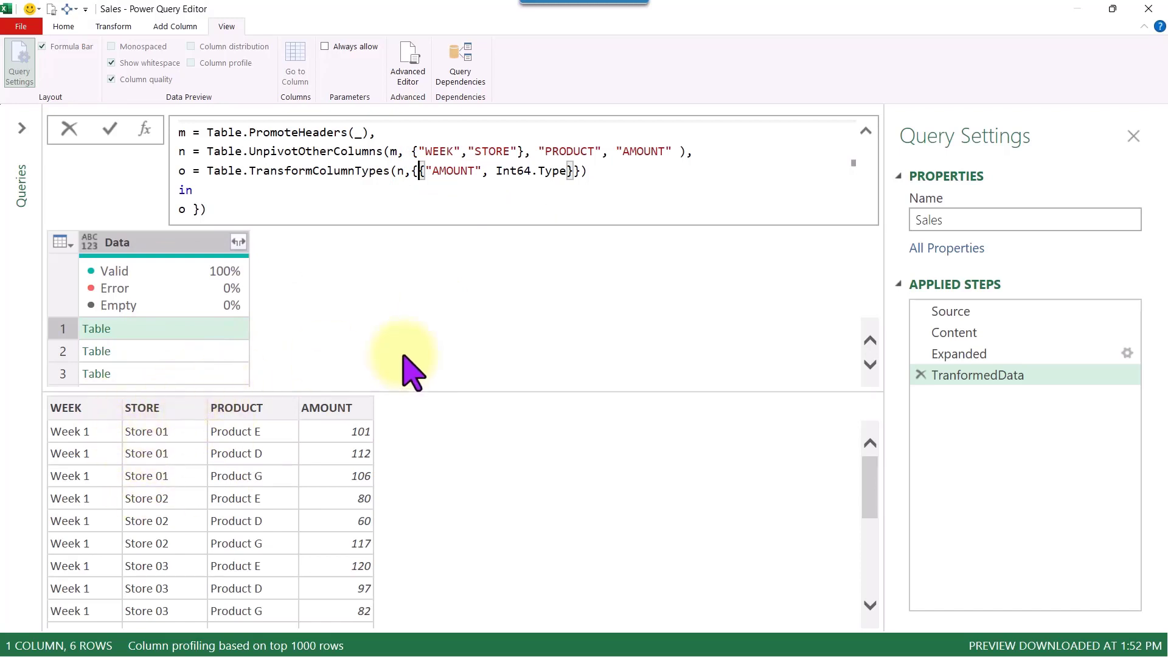
{"action": "left_click_drag", "start_coordinate": [426, 170], "coordinate": [573, 173]}
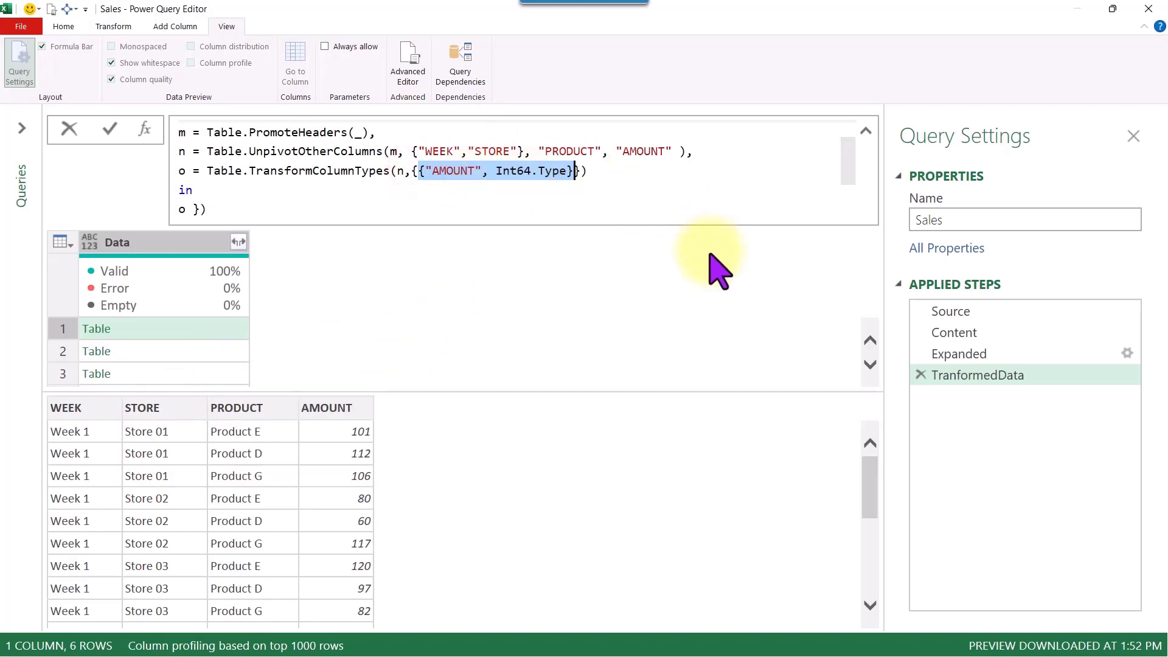
{"action": "left_click", "coordinate": [865, 134]}
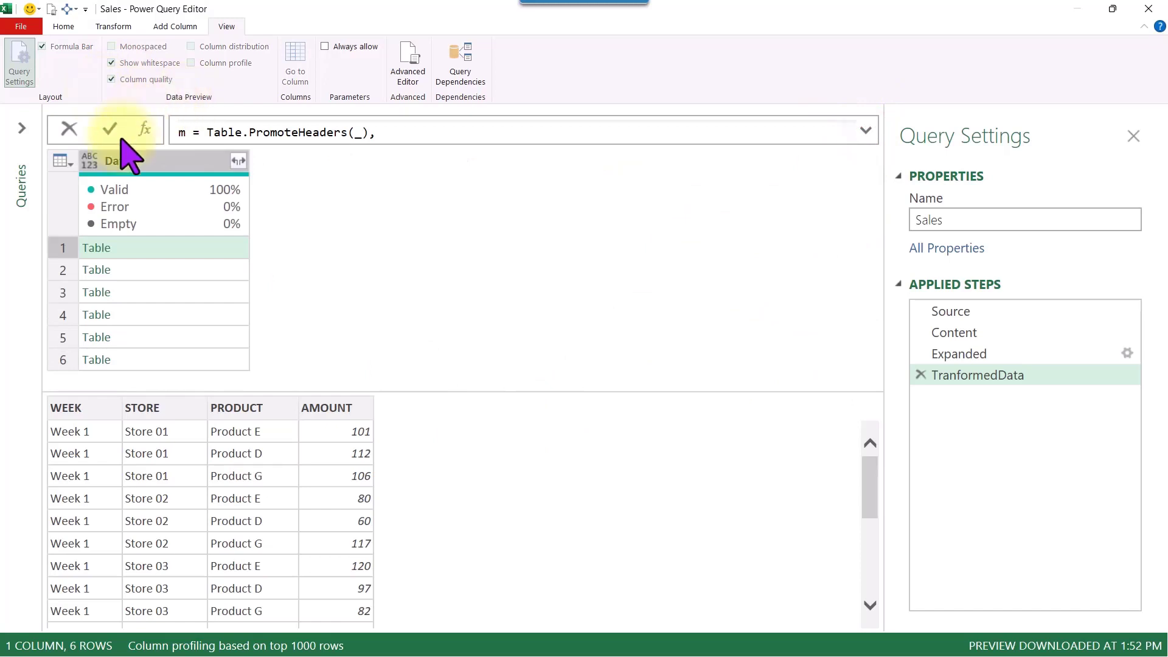
{"action": "left_click", "coordinate": [191, 270]}
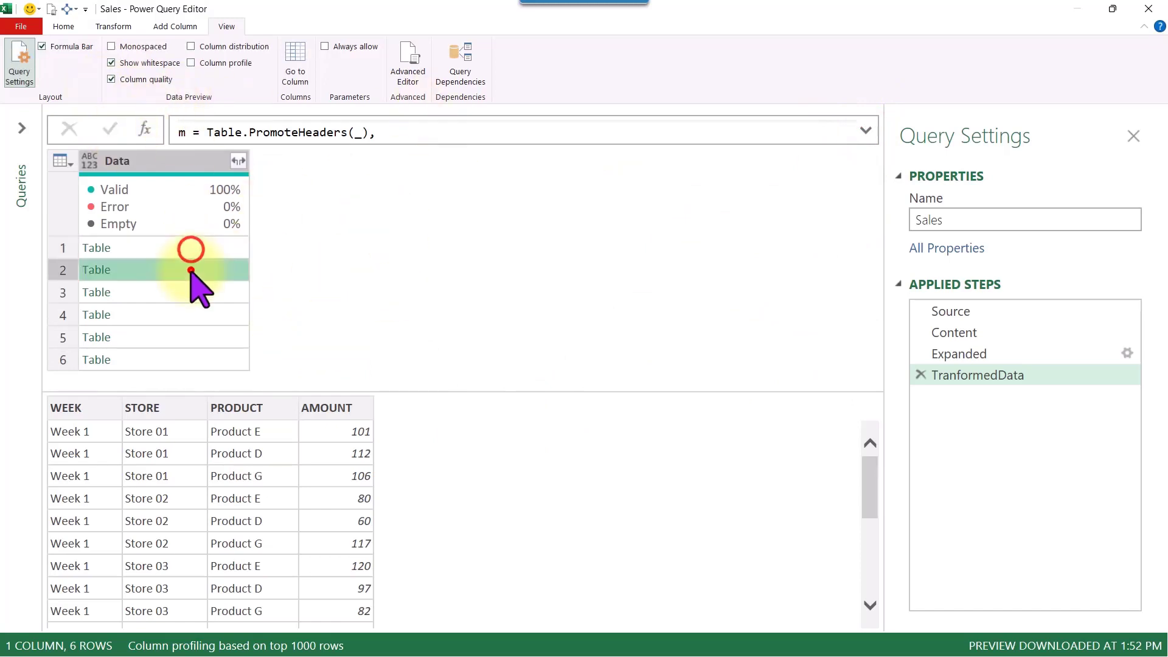
{"action": "left_click", "coordinate": [191, 292]}
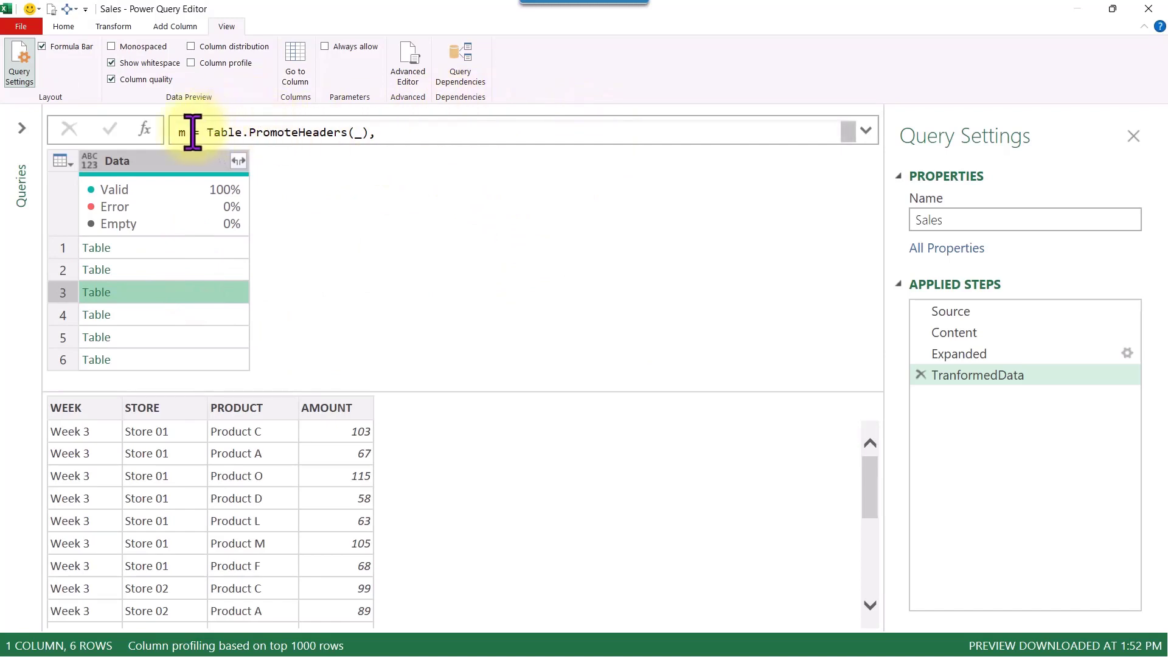
Add a query step that merges the nested tables with the formula = Table.Combine (TranformedData[Data])
{"action": "left_click", "coordinate": [143, 129]}
{"action": "left_click", "coordinate": [186, 129]}
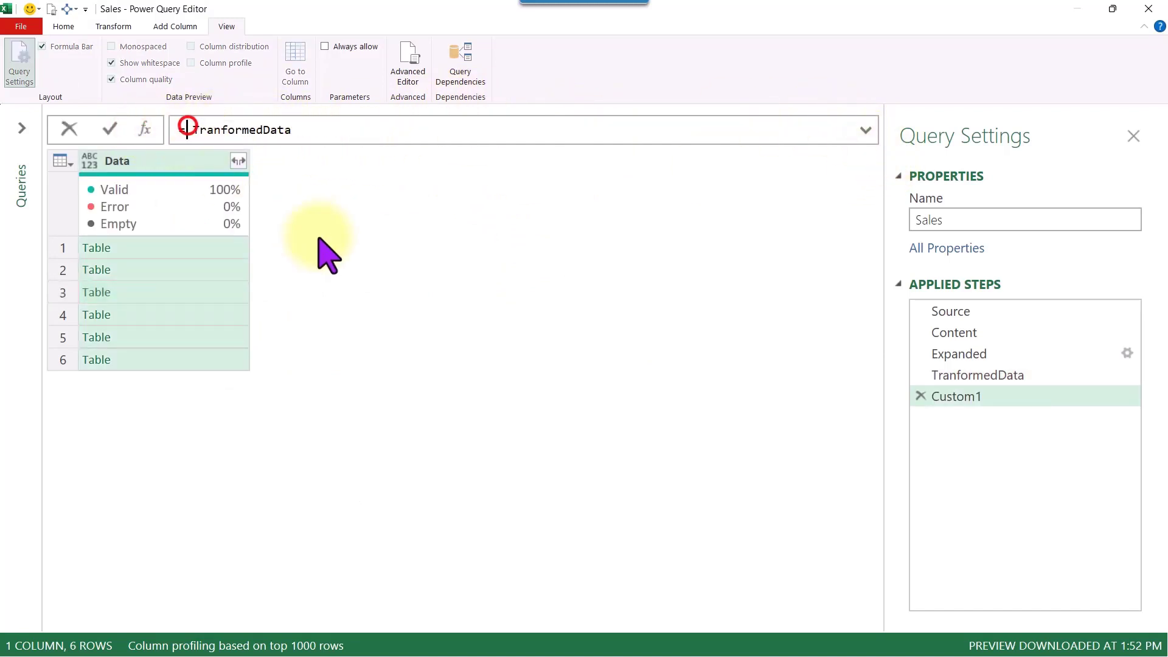
{"action": "type", "text": "t"}
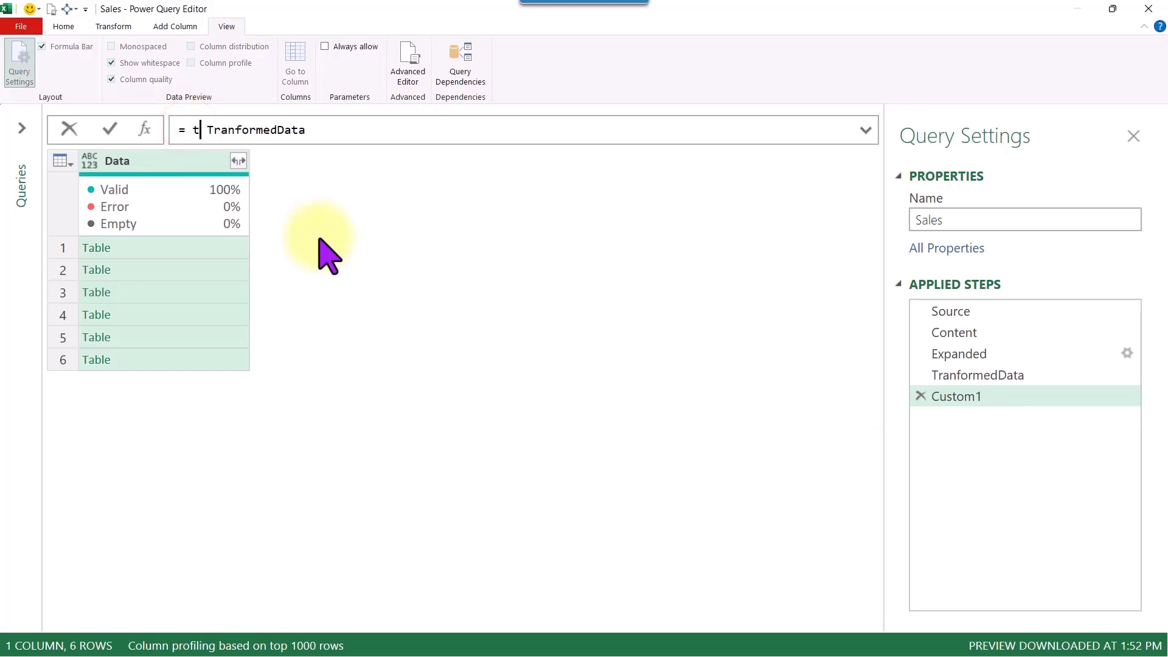
{"action": "type", "text": "ablcomb"}
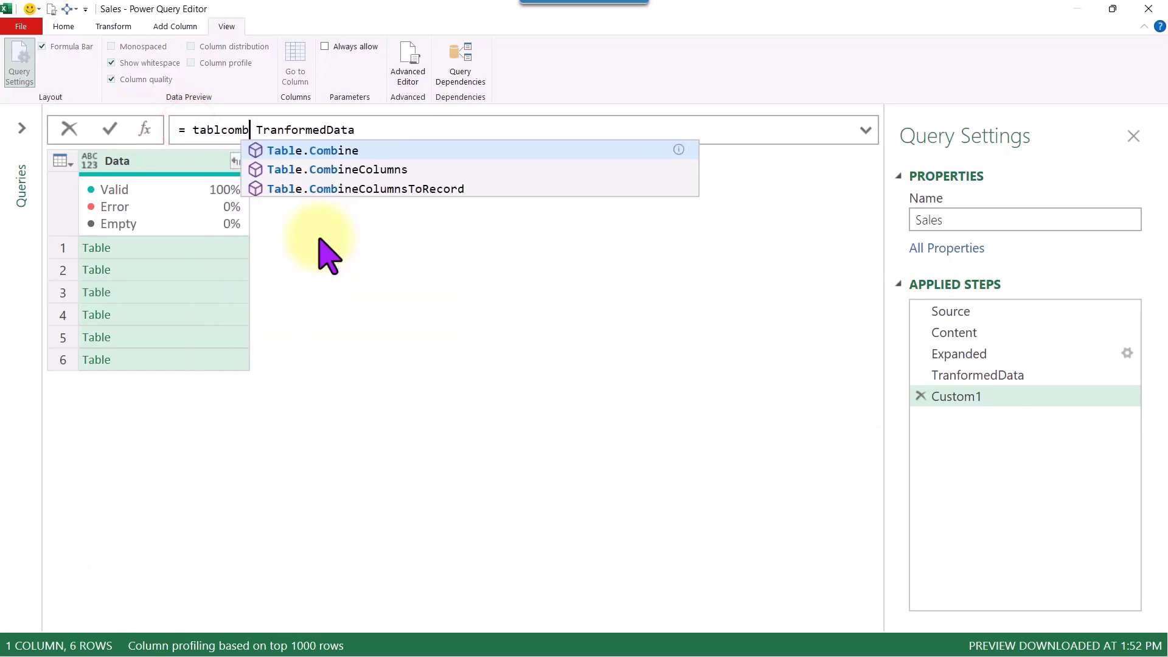
{"action": "key", "text": "Tab"}
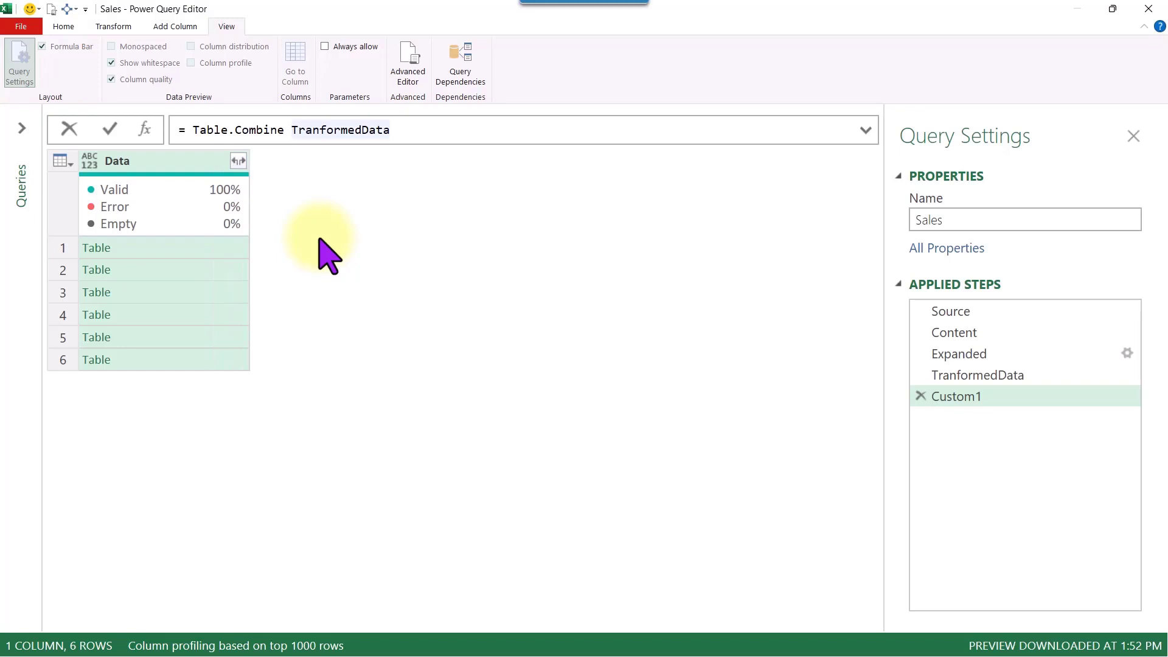
{"action": "type", "text": "("}
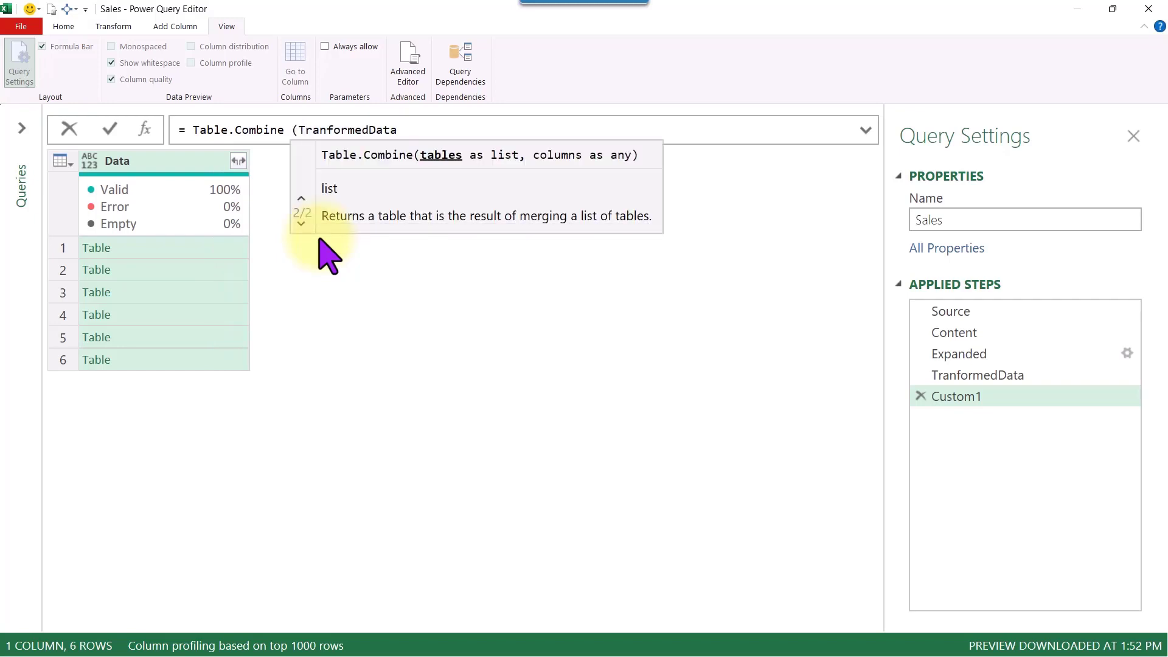
{"action": "key", "text": "End"}
{"action": "type", "text": "["}
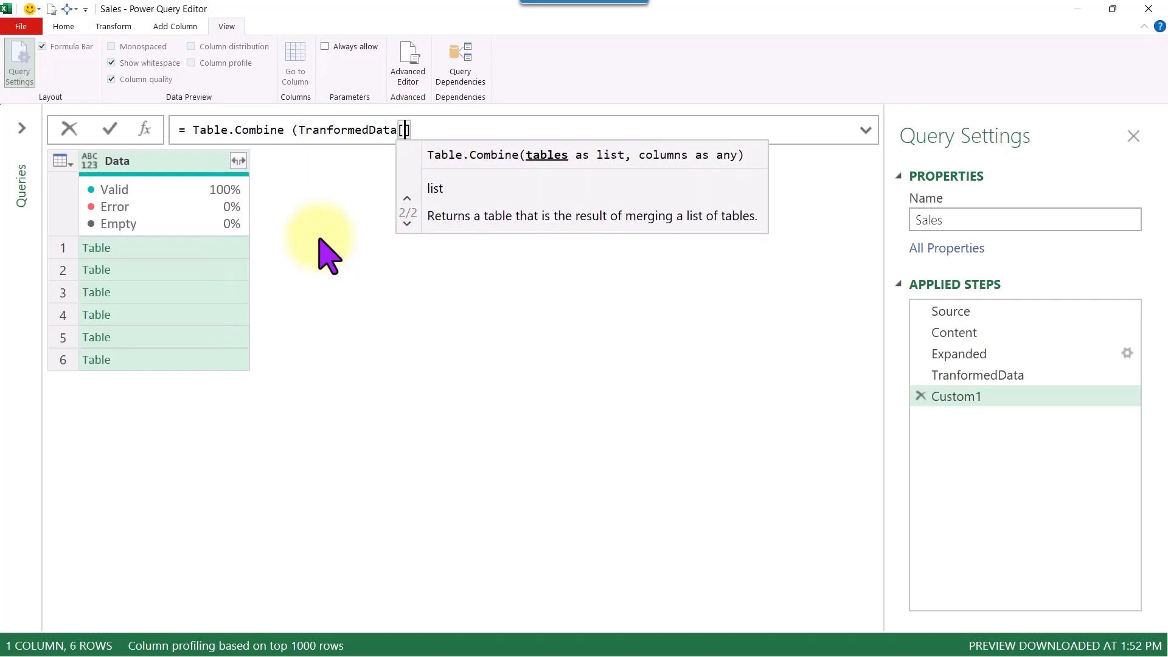
{"action": "type", "text": "Data"}
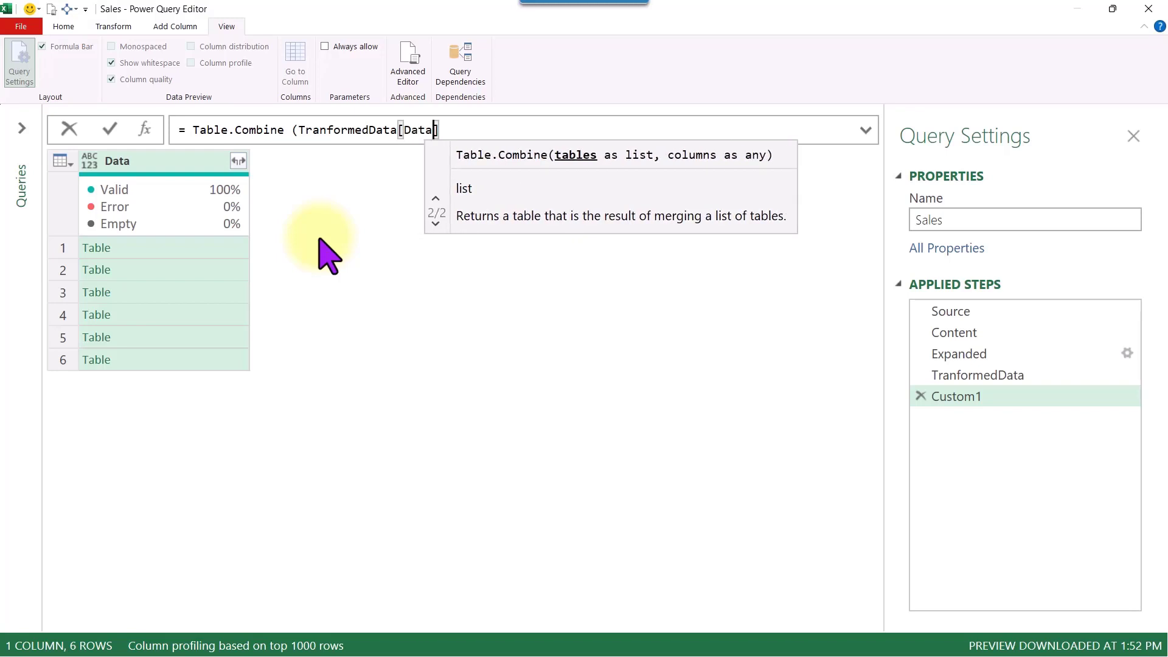
{"action": "type", "text": "]"}
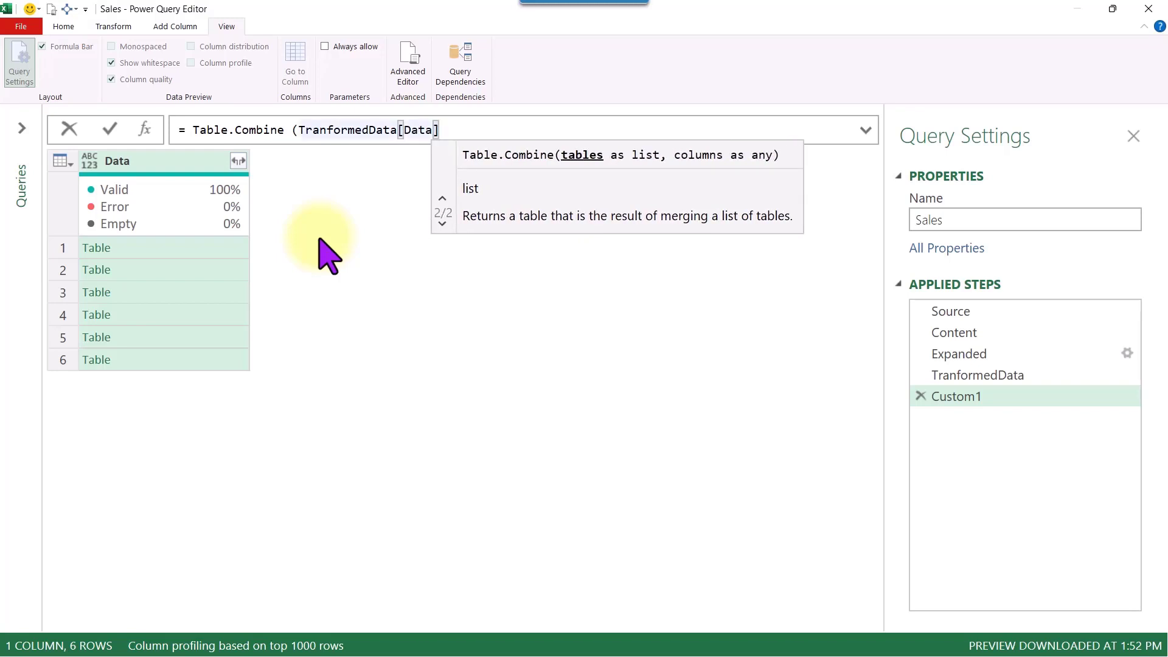
{"action": "type", "text": ")"}
{"action": "key", "text": "Return"}
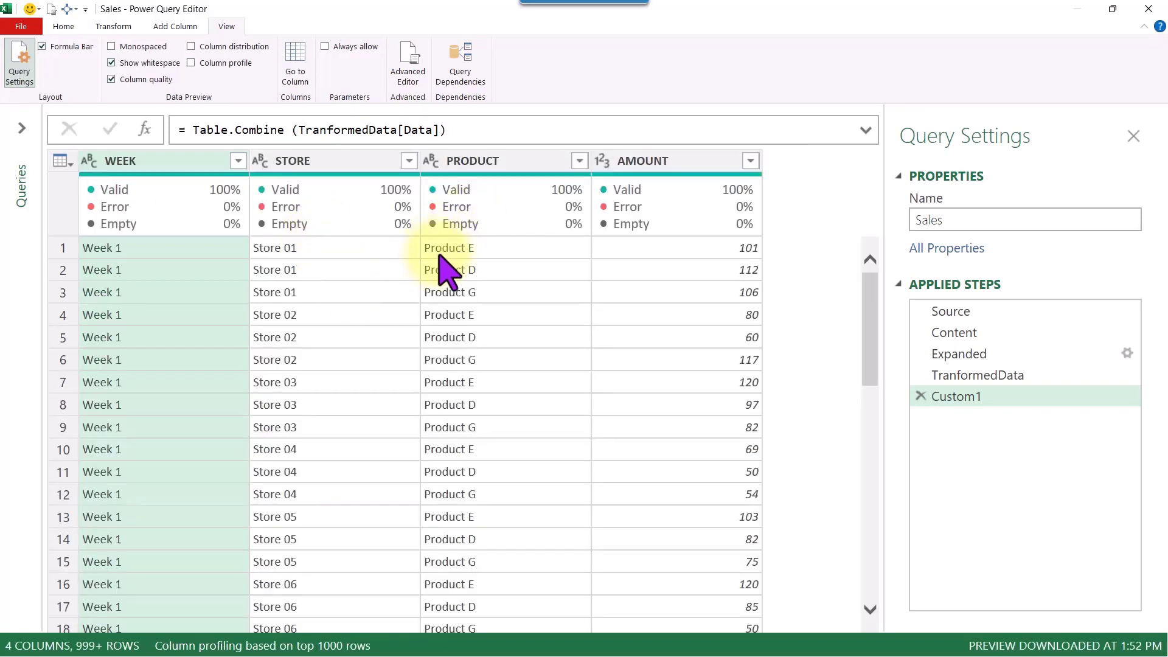
Look through the combined rows and check the data types of the AMOUNT, PRODUCT, STORE and WEEK columns
{"action": "scroll", "coordinate": [389, 256], "scroll_direction": "down", "scroll_amount": 4}
{"action": "scroll", "coordinate": [496, 432], "scroll_direction": "down", "scroll_amount": 18}
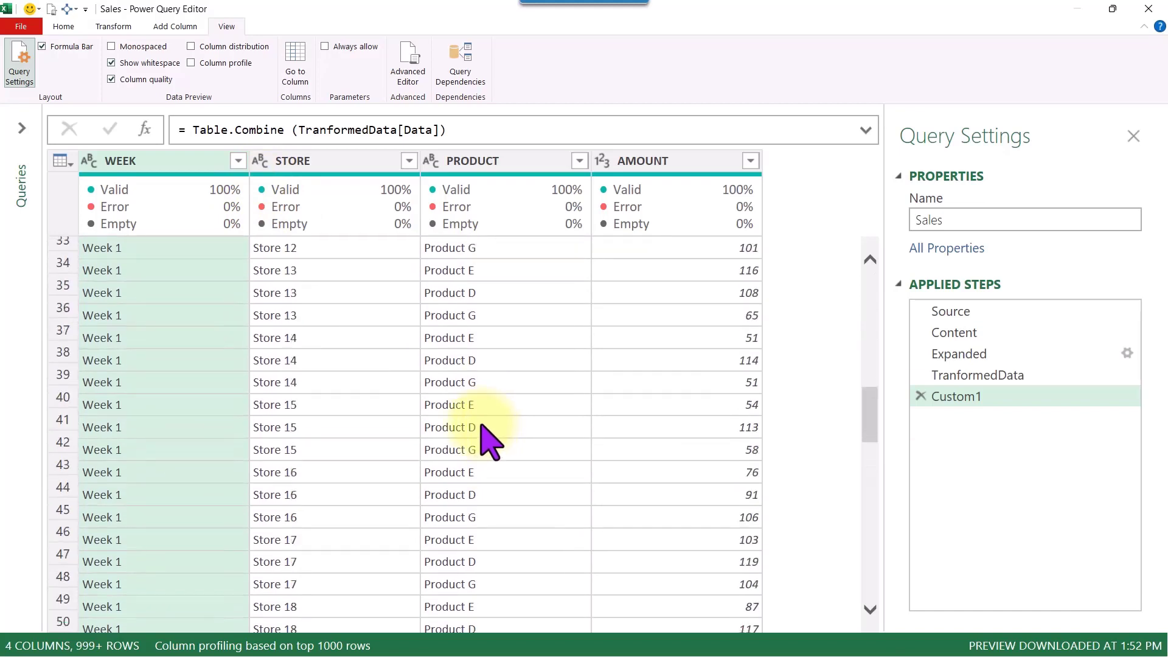
{"action": "scroll", "coordinate": [495, 432], "scroll_direction": "down", "scroll_amount": 20}
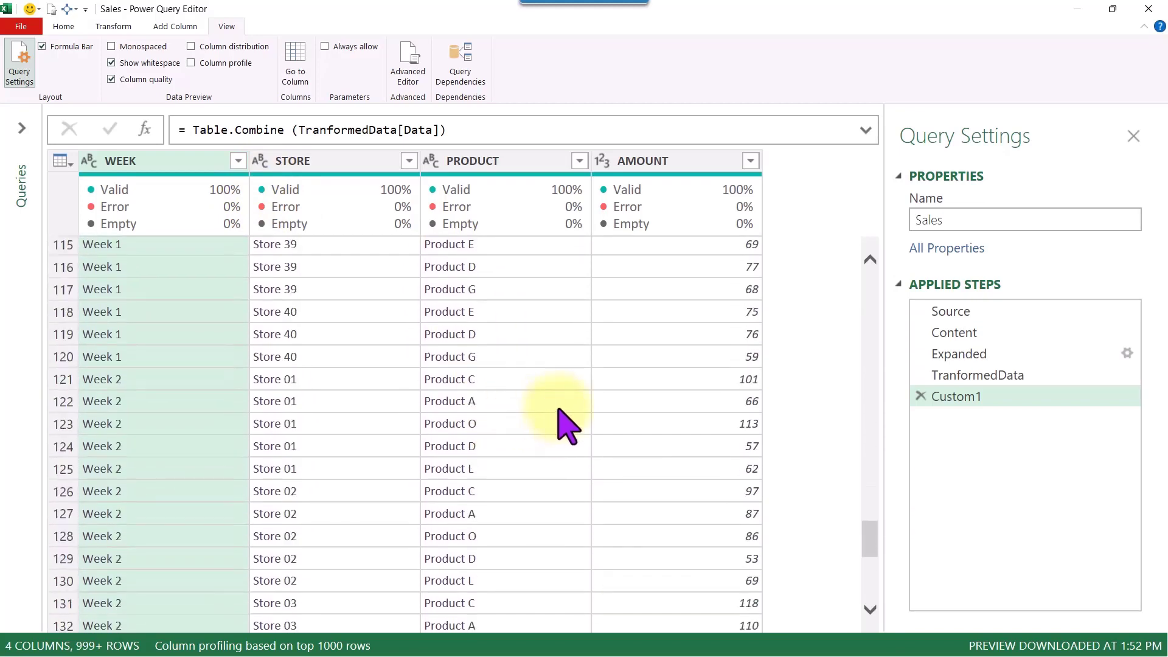
{"action": "scroll", "coordinate": [633, 382], "scroll_direction": "down", "scroll_amount": 14}
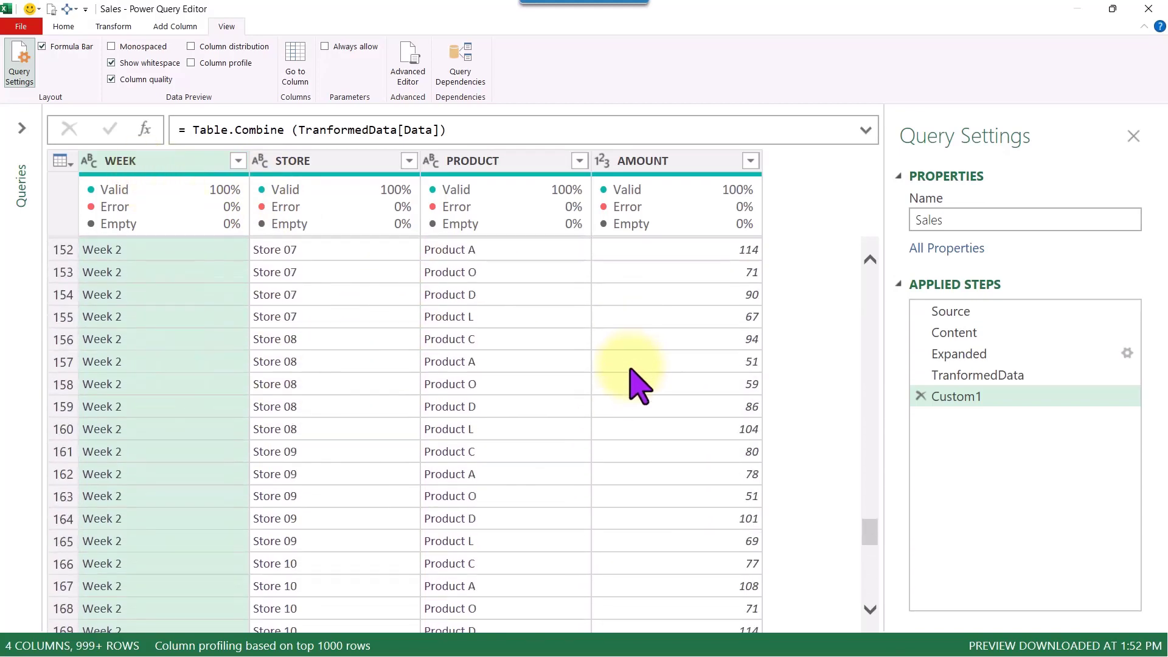
{"action": "scroll", "coordinate": [571, 334], "scroll_direction": "down", "scroll_amount": 1}
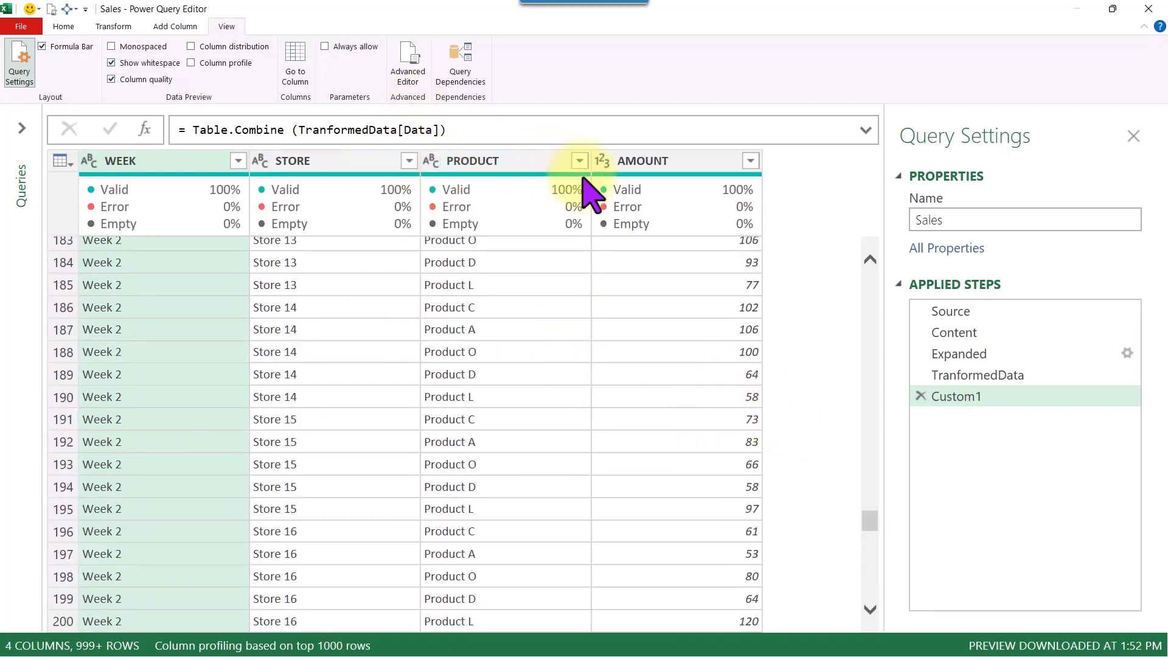
{"action": "left_click", "coordinate": [646, 165]}
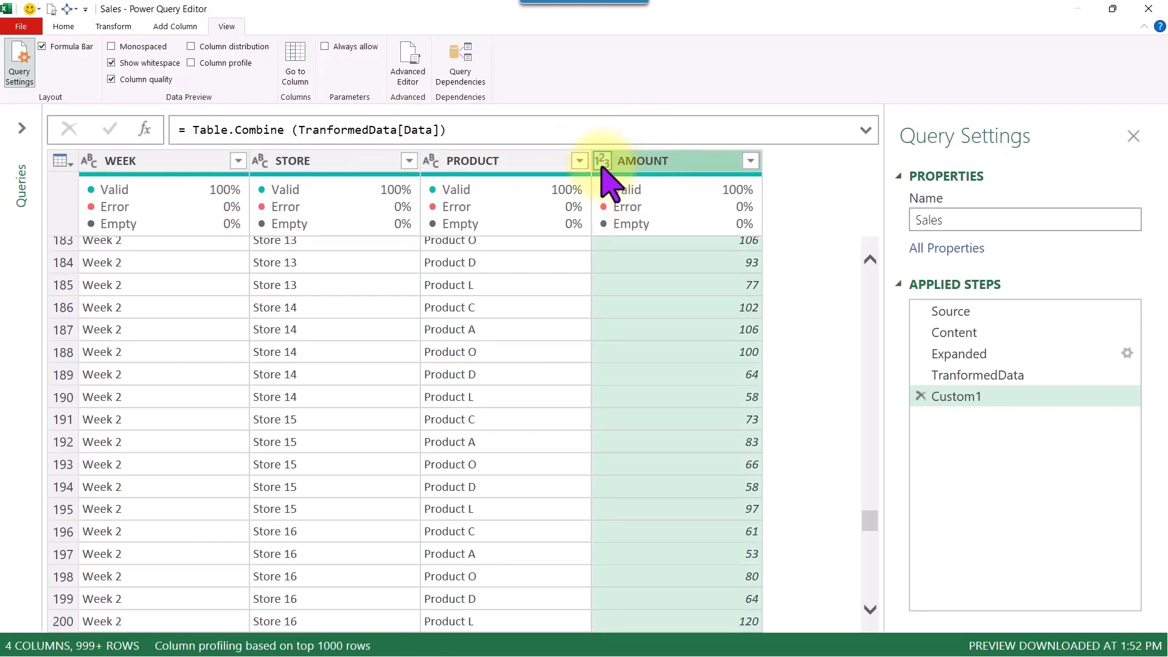
{"action": "left_click", "coordinate": [522, 157]}
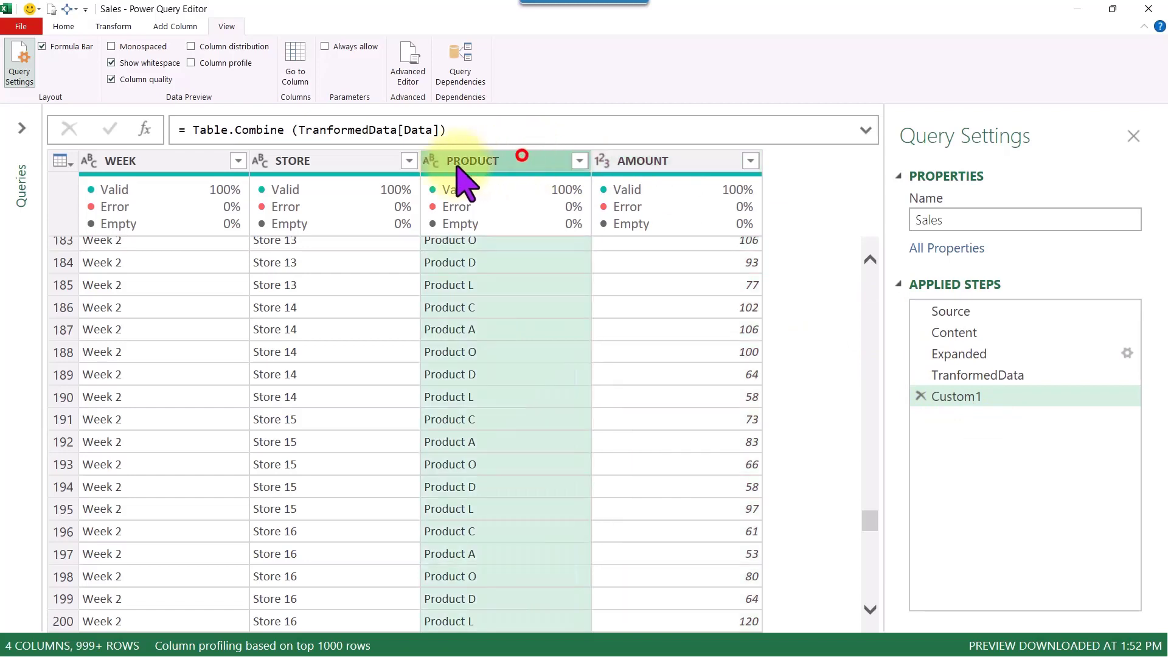
{"action": "left_click", "coordinate": [341, 160]}
{"action": "left_click", "coordinate": [145, 159]}
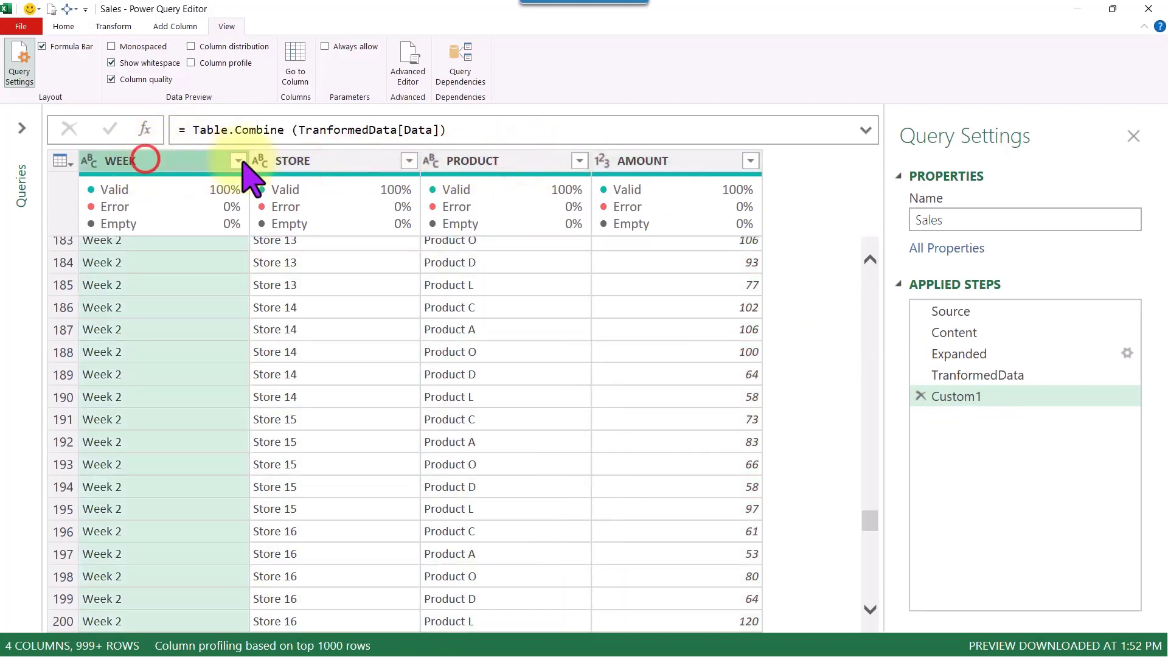
{"action": "left_click", "coordinate": [347, 159]}
{"action": "left_click", "coordinate": [464, 157]}
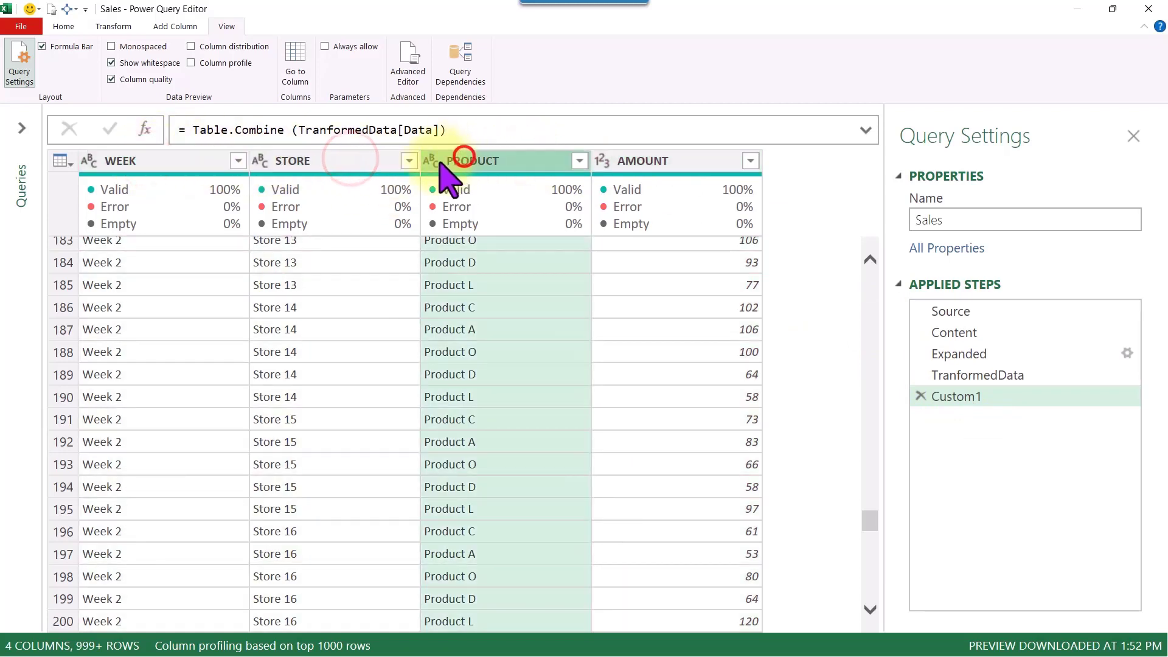
{"action": "left_click", "coordinate": [431, 161]}
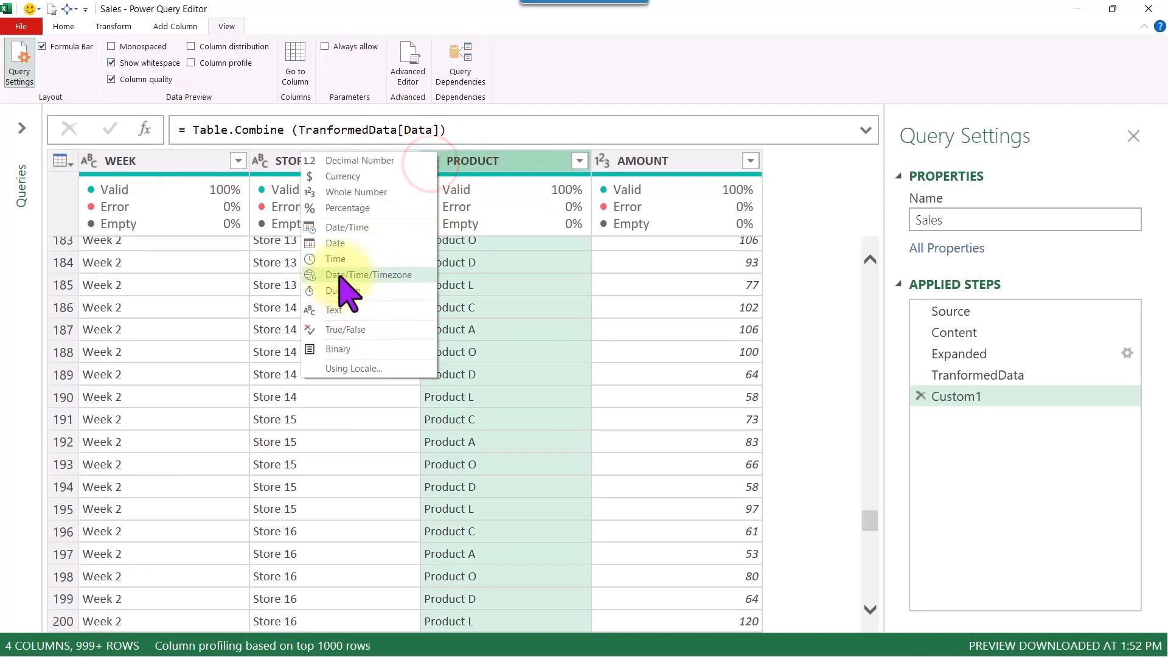
{"action": "left_click", "coordinate": [925, 442]}
Rename the Custom1 query step as TblCombine
{"action": "left_click", "coordinate": [951, 396]}
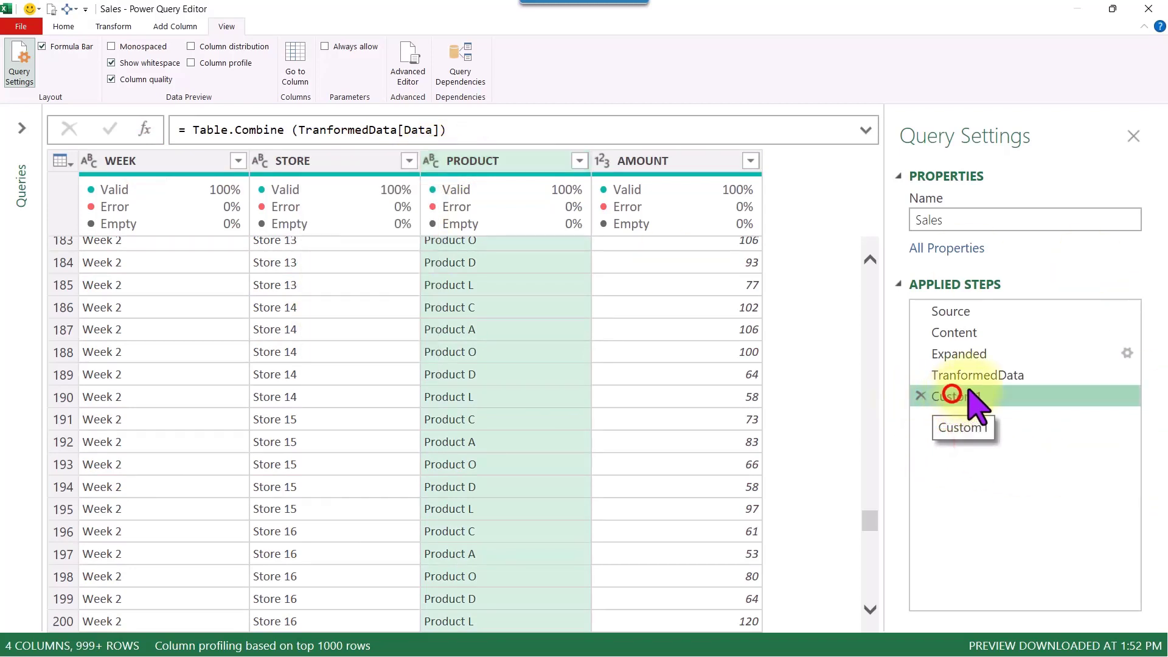
{"action": "left_click", "coordinate": [1083, 400]}
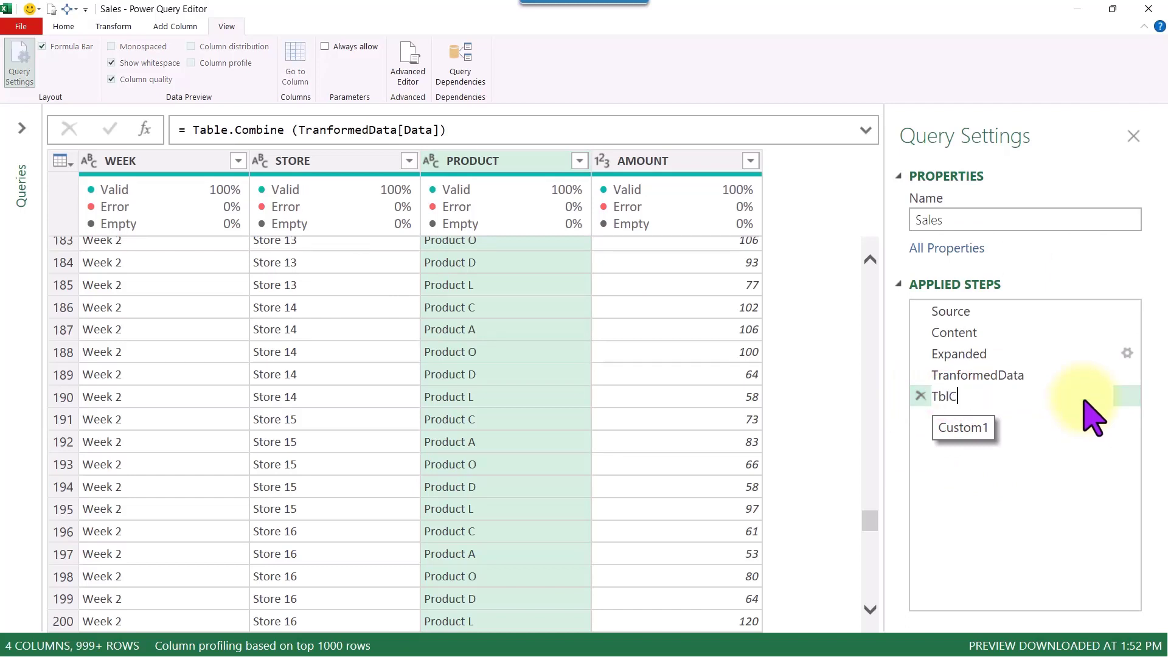
{"action": "key", "text": "Return"}
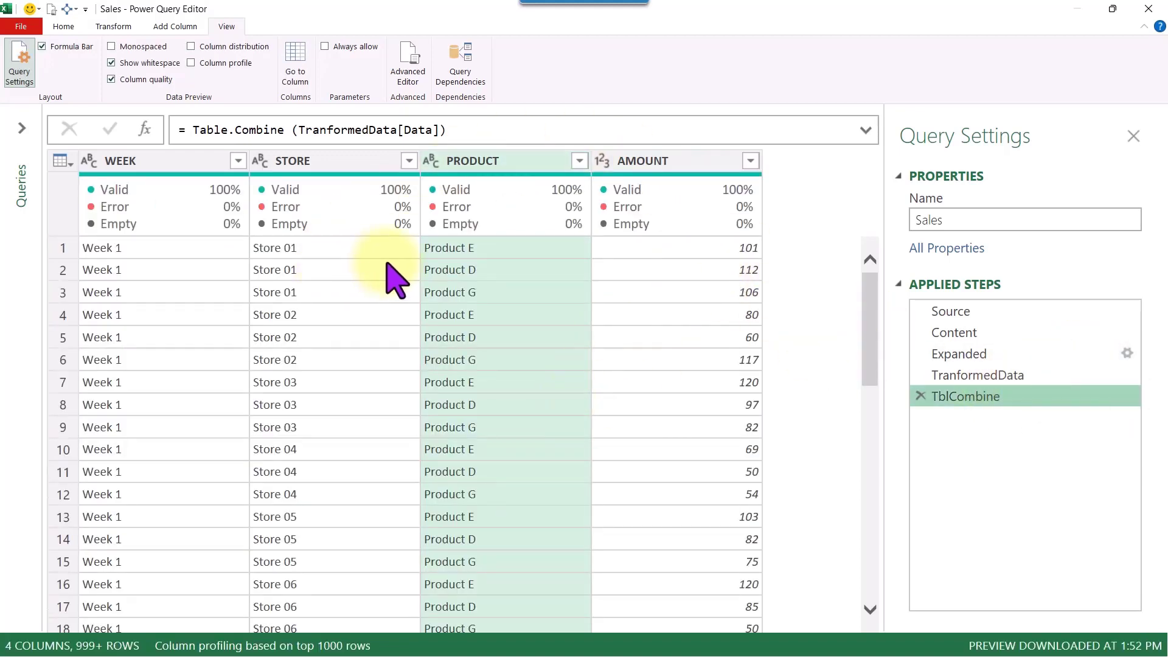
{"action": "left_click", "coordinate": [979, 395]}
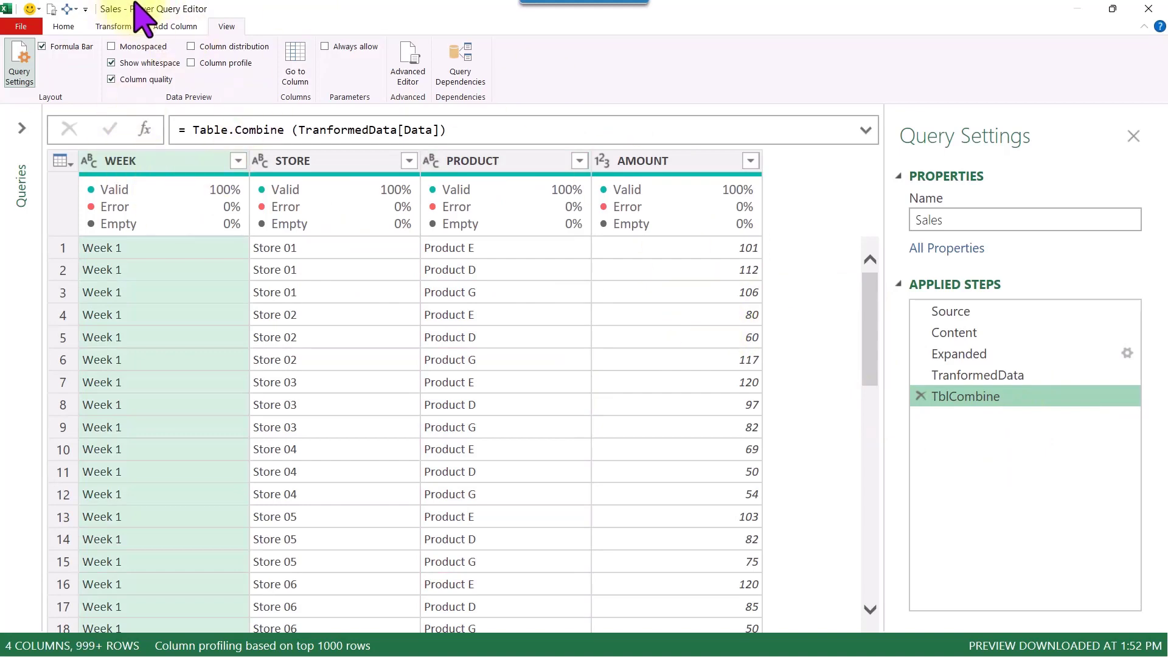
Close the query editor and load the query as a PivotTable Report in the existing worksheet at cell B2
{"action": "left_click", "coordinate": [25, 81]}
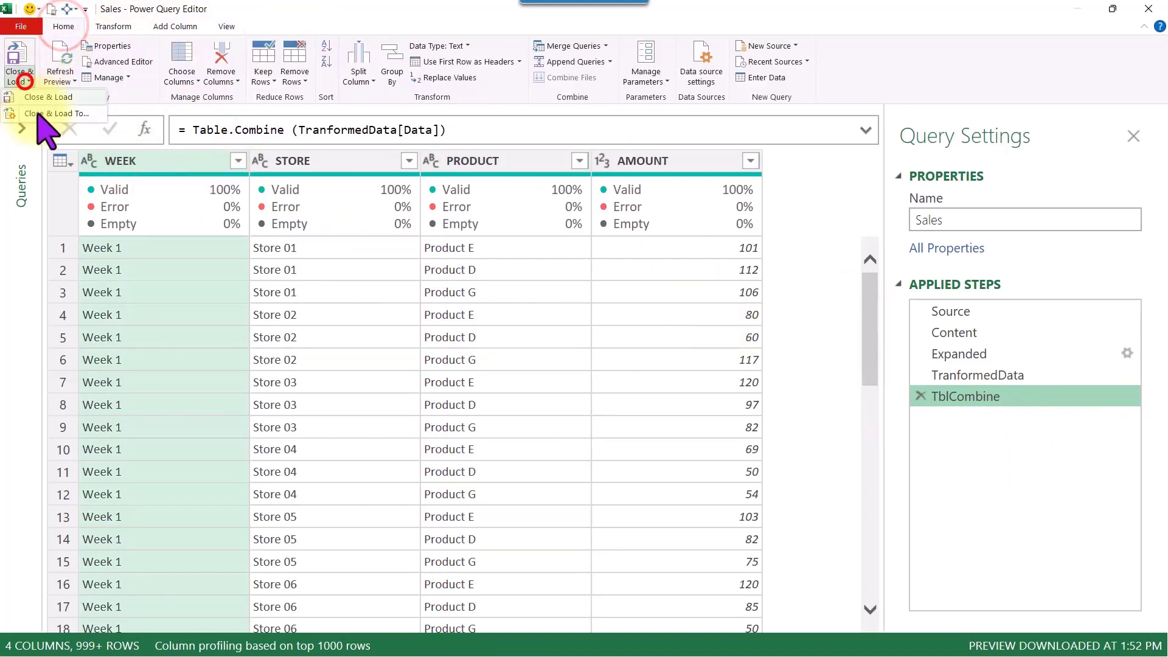
{"action": "left_click", "coordinate": [42, 112]}
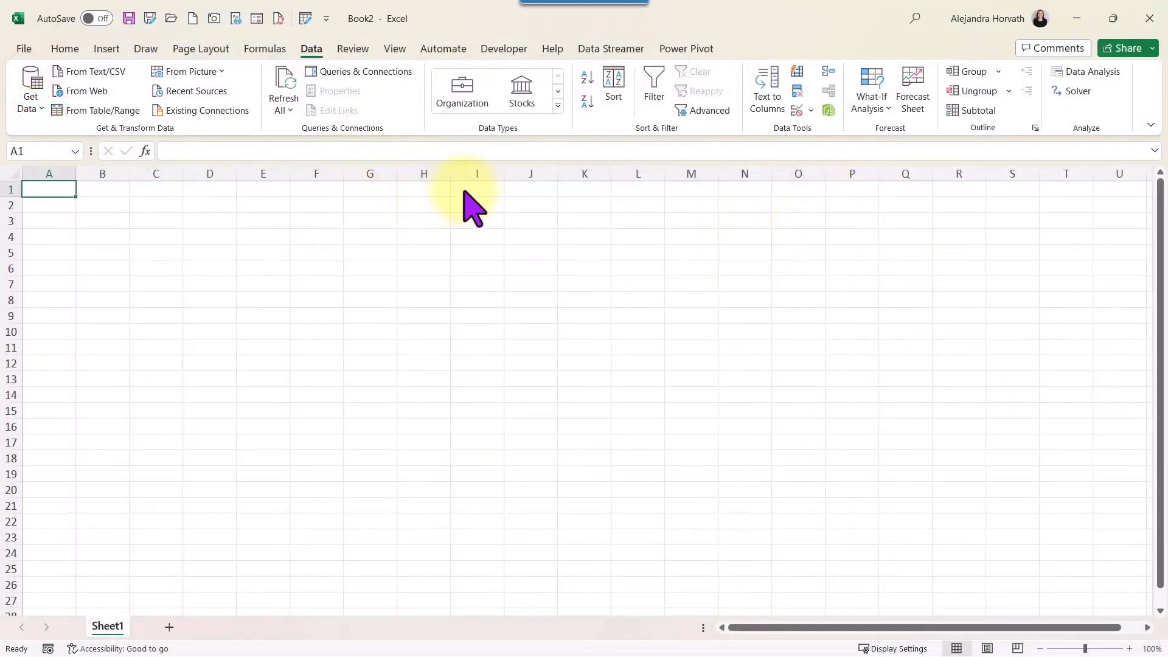
{"action": "left_click_drag", "start_coordinate": [337, 339], "coordinate": [530, 269]}
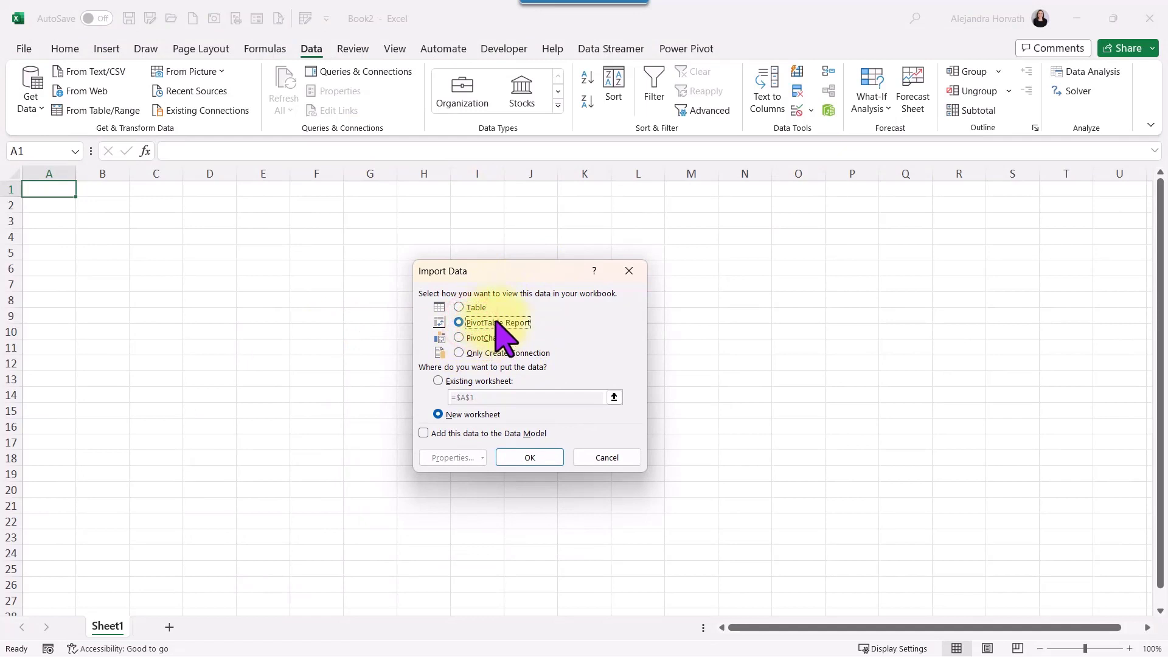
{"action": "left_click", "coordinate": [468, 380]}
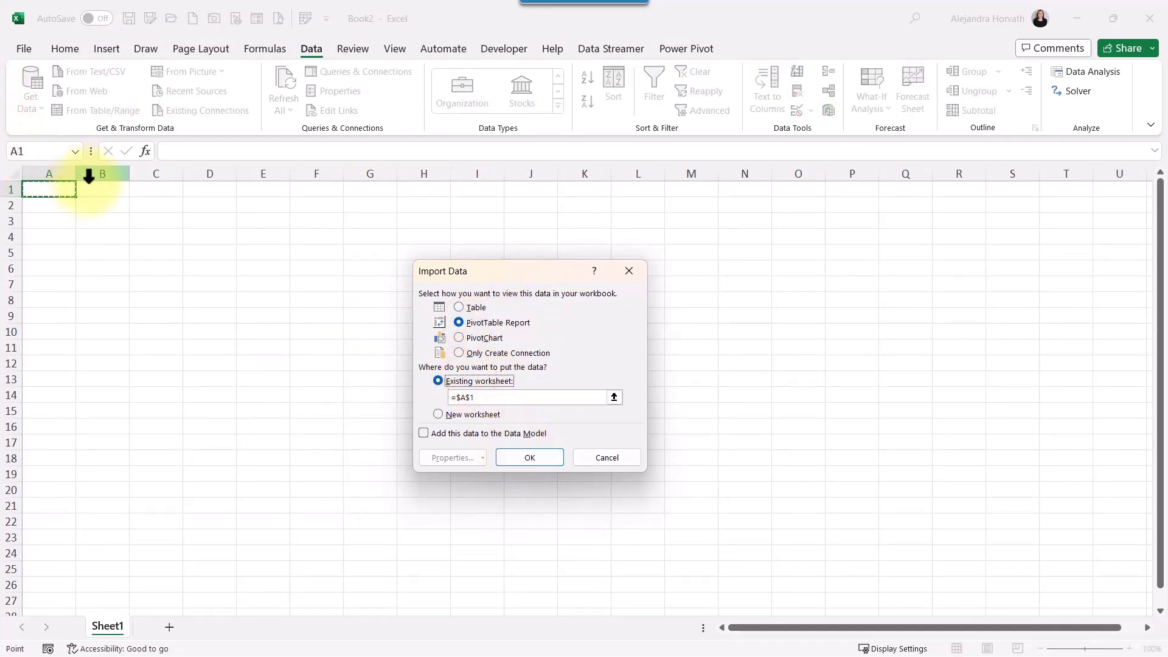
{"action": "left_click", "coordinate": [512, 457]}
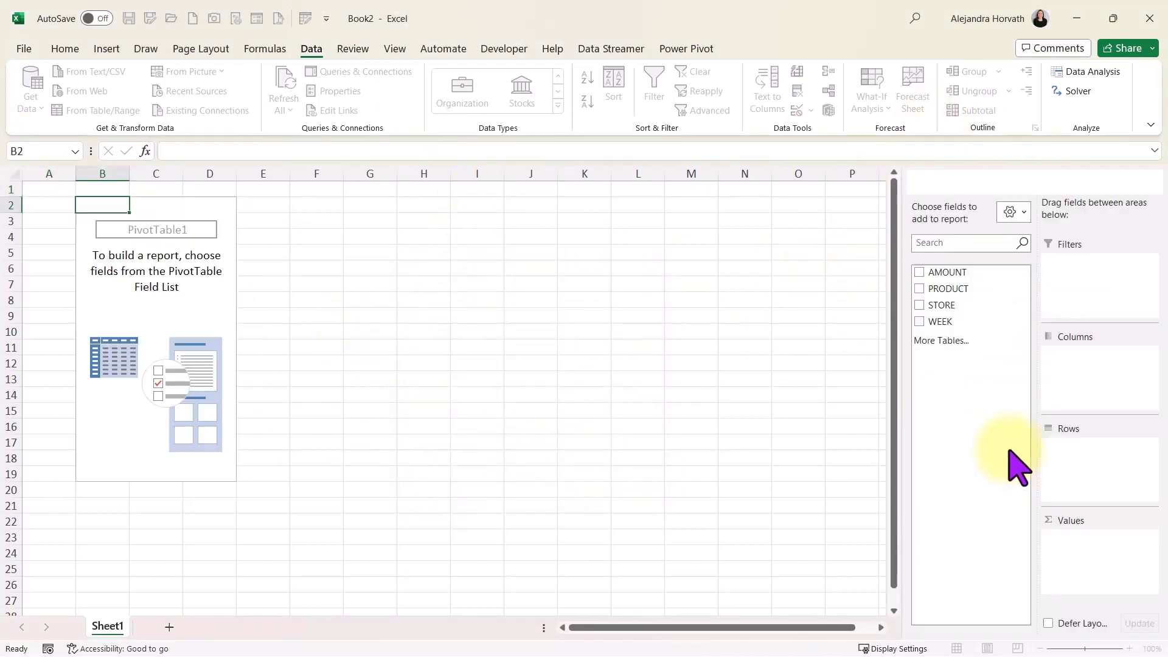
Build the PivotTable with the sum of AMOUNT as values, PRODUCT in the rows and WEEK in the columns
{"action": "left_click", "coordinate": [920, 271]}
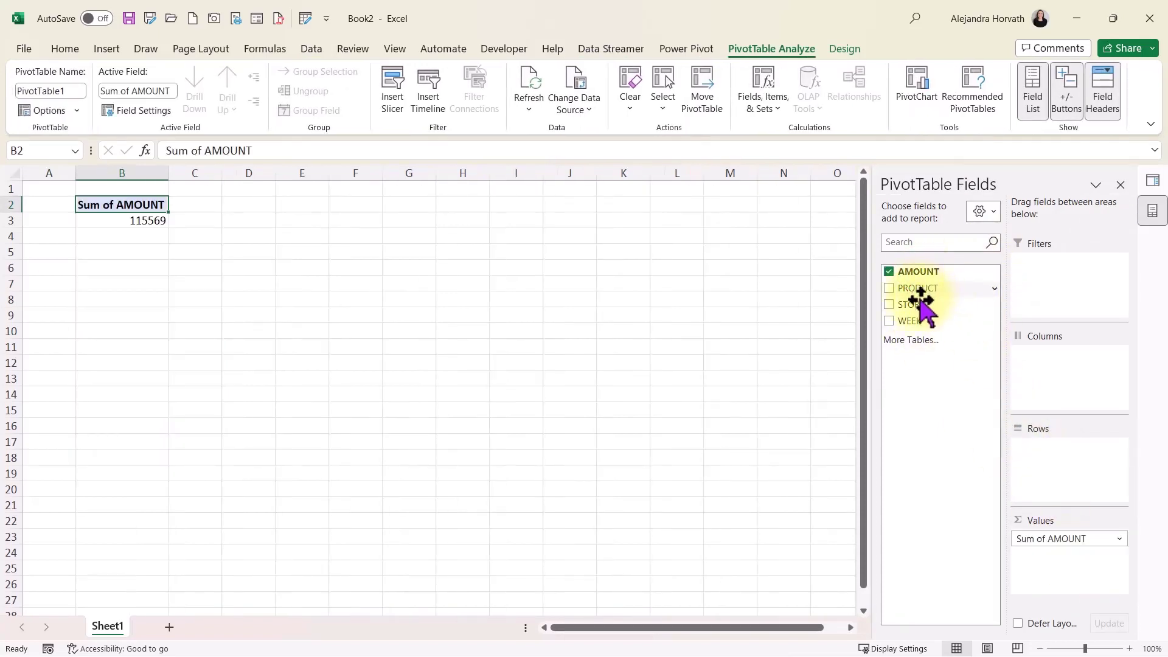
{"action": "left_click_drag", "start_coordinate": [918, 286], "coordinate": [1032, 470]}
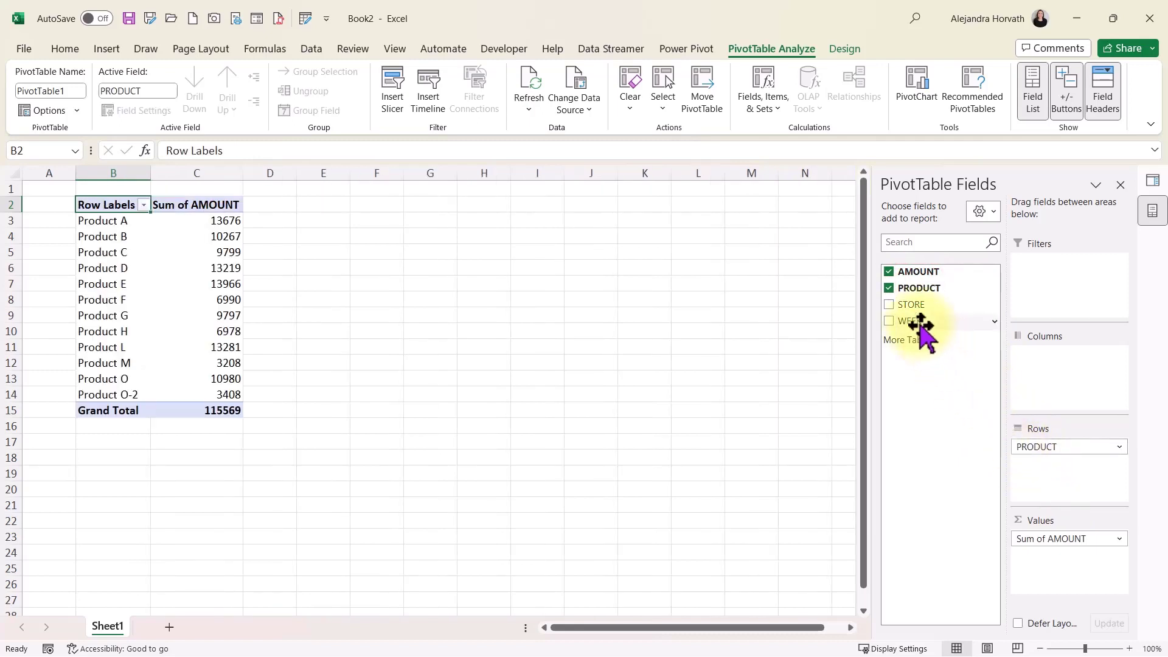
{"action": "left_click_drag", "start_coordinate": [923, 325], "coordinate": [1047, 392]}
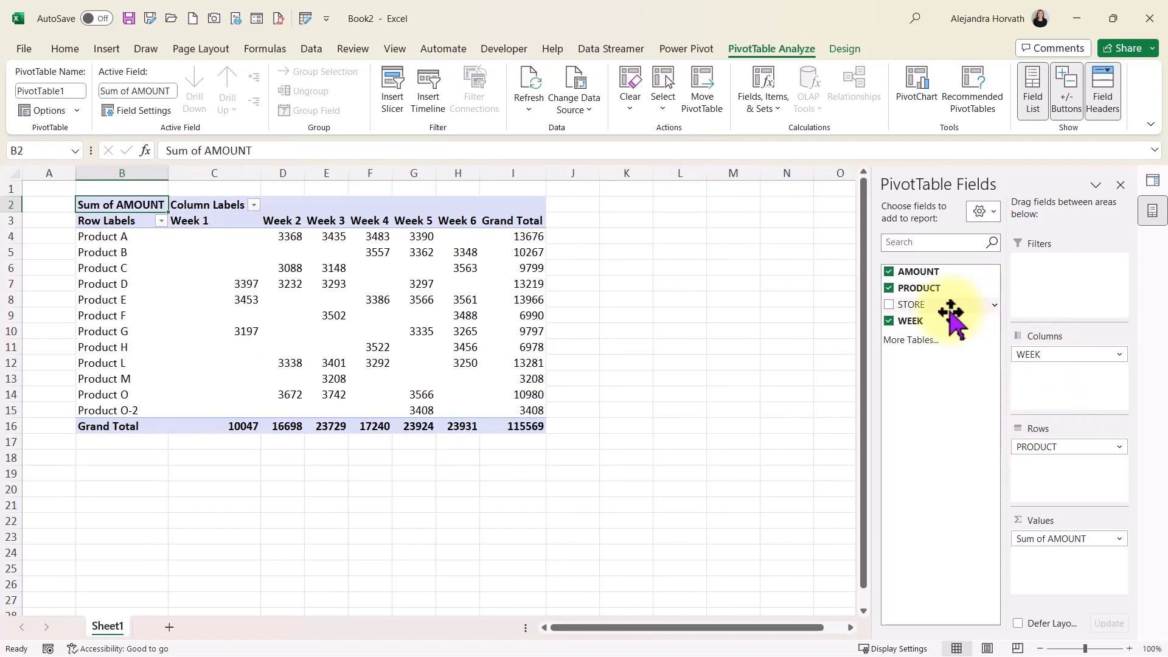
Format the Sum of AMOUNT values as Number with a thousands separator and zero decimal places, then select the overall grand total
{"action": "right_click", "coordinate": [434, 315]}
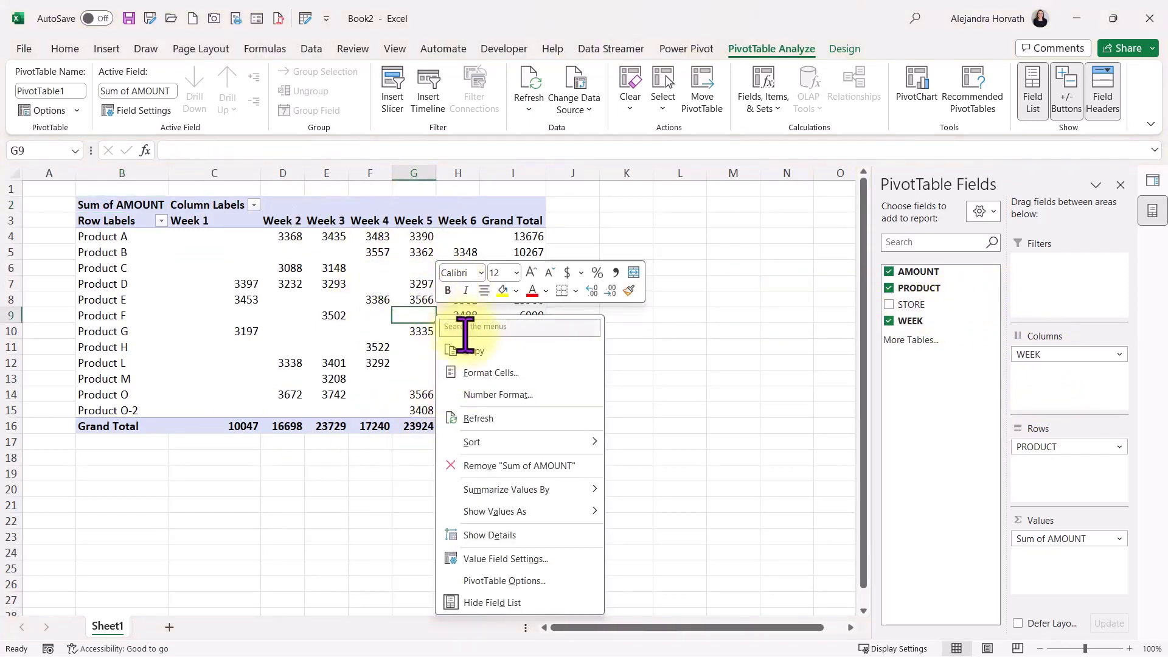
{"action": "left_click", "coordinate": [498, 397]}
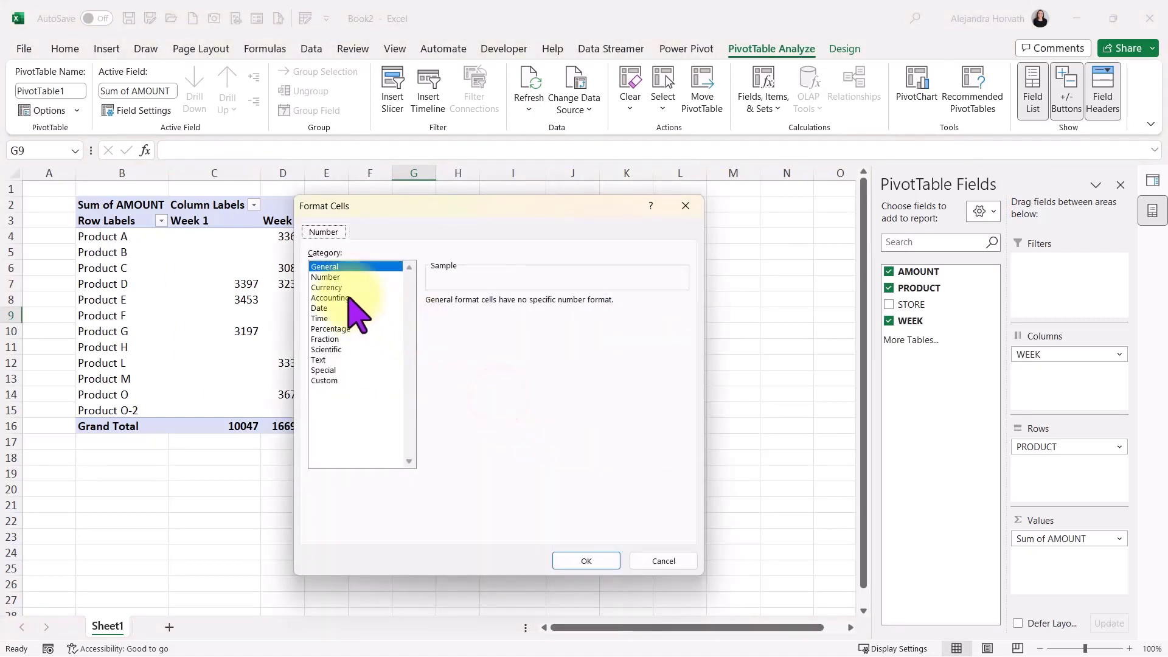
{"action": "left_click", "coordinate": [336, 278]}
{"action": "left_click", "coordinate": [447, 321]}
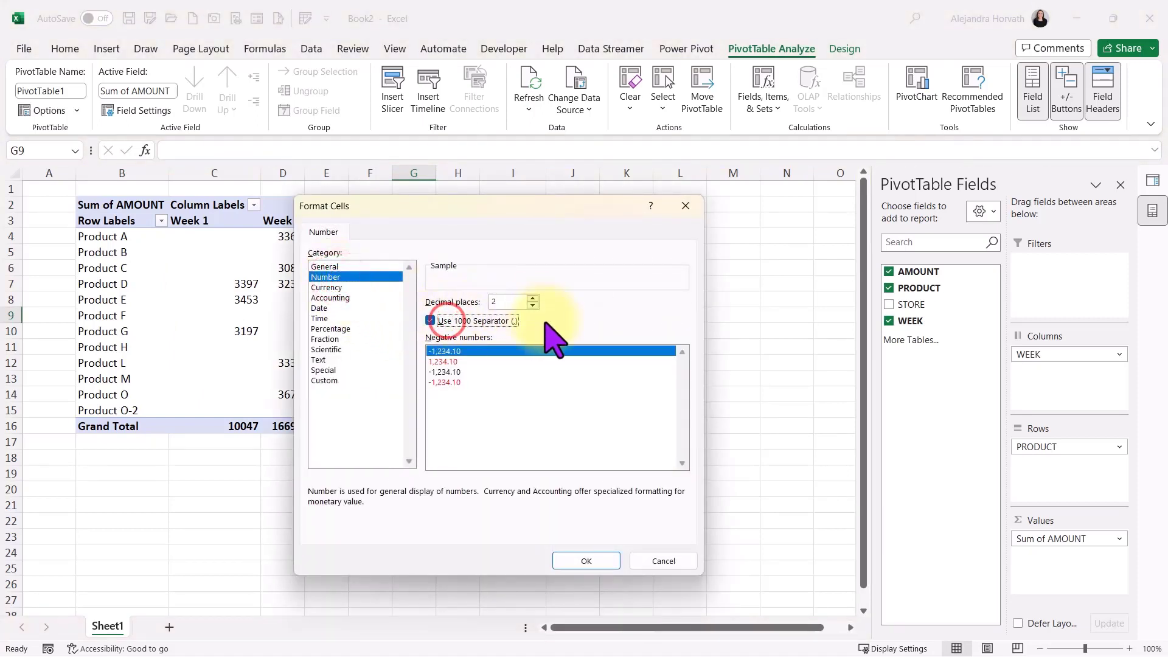
{"action": "left_click", "coordinate": [597, 561]}
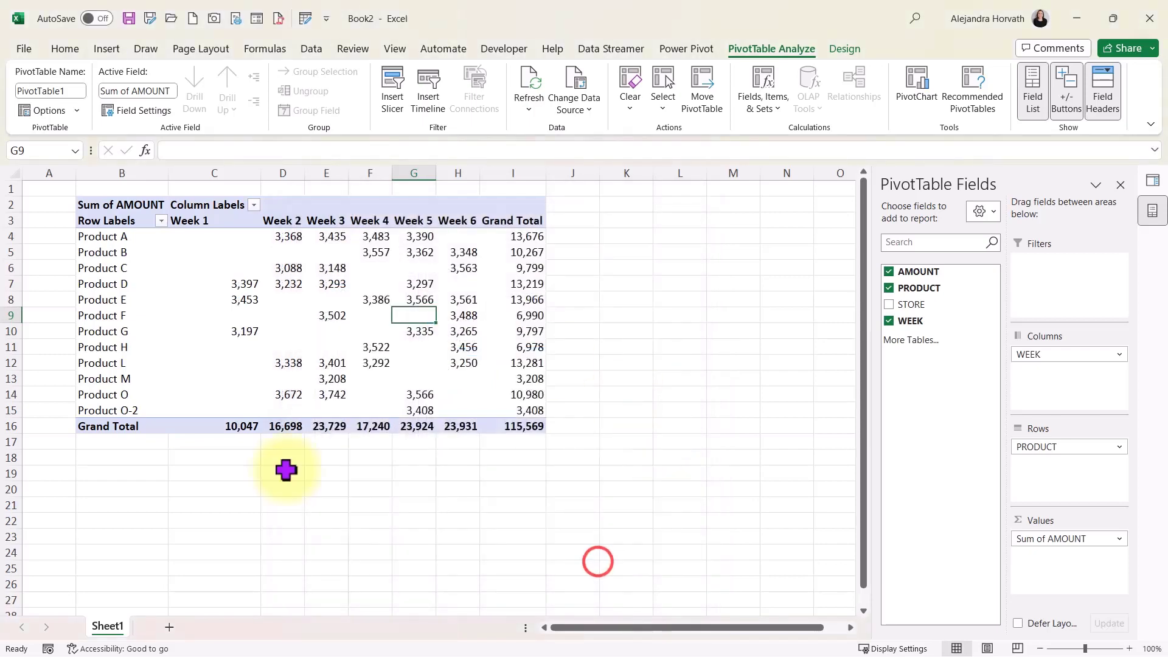
{"action": "left_click", "coordinate": [520, 430]}
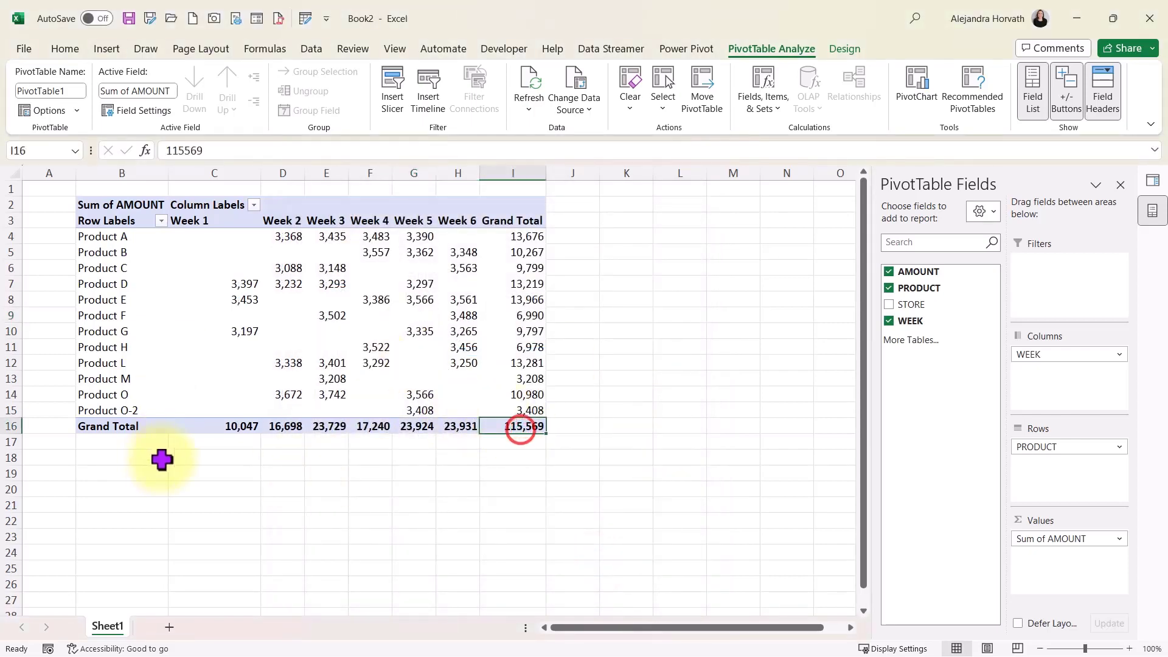
Add the STORE field to the PivotTable rows above PRODUCT, then move it to the report filter area
{"action": "left_click", "coordinate": [114, 240]}
{"action": "left_click", "coordinate": [124, 413]}
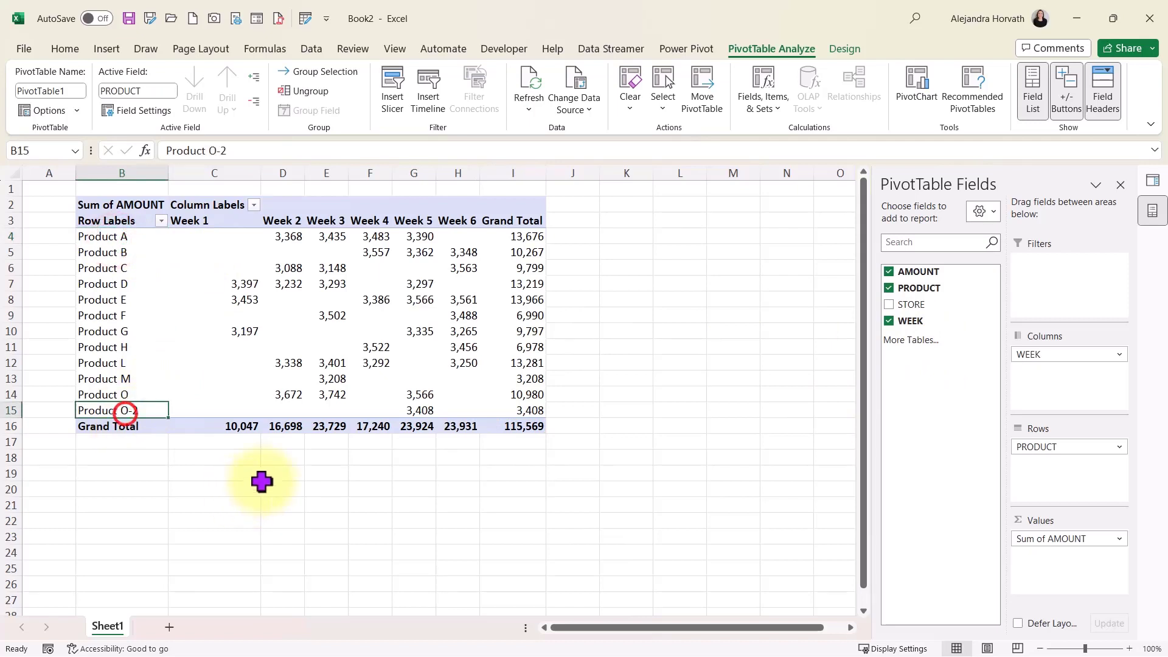
{"action": "left_click_drag", "start_coordinate": [915, 307], "coordinate": [1041, 447]}
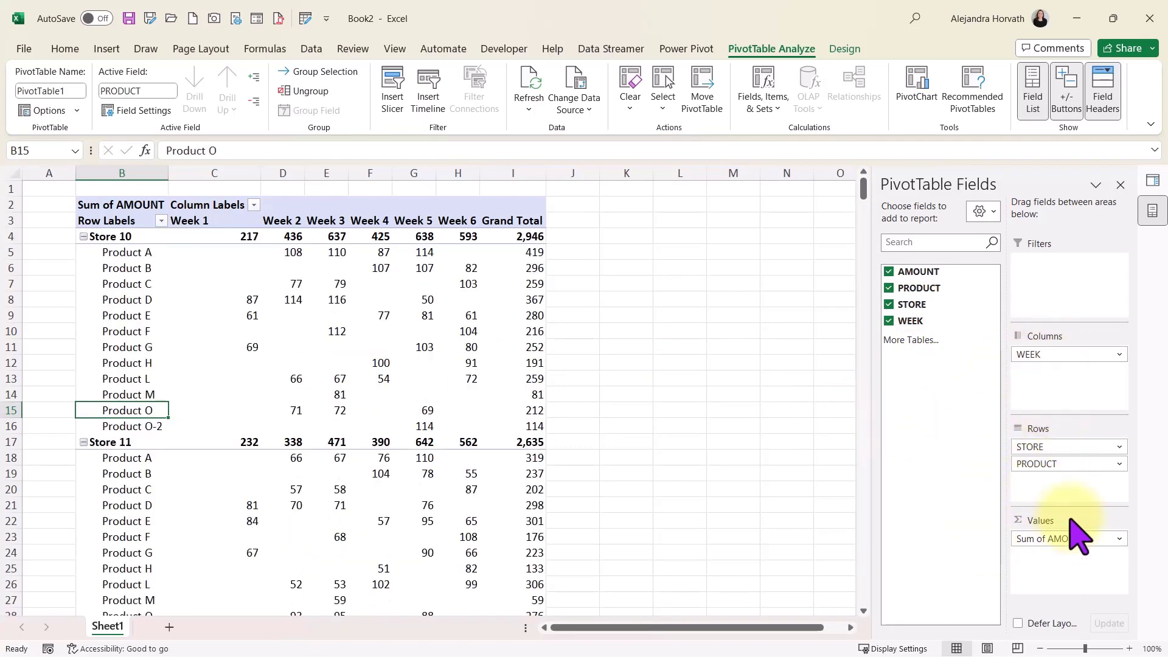
{"action": "left_click_drag", "start_coordinate": [1059, 448], "coordinate": [1068, 277]}
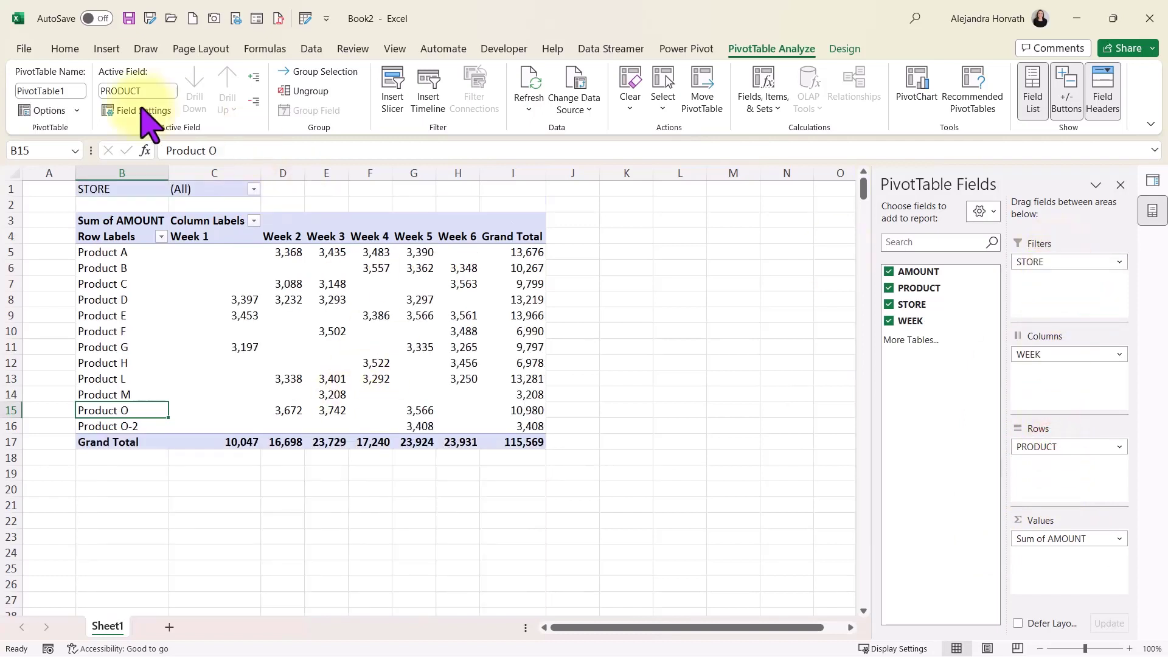
Look through the stores offered by the STORE report filter without changing the selection
{"action": "left_click", "coordinate": [254, 190]}
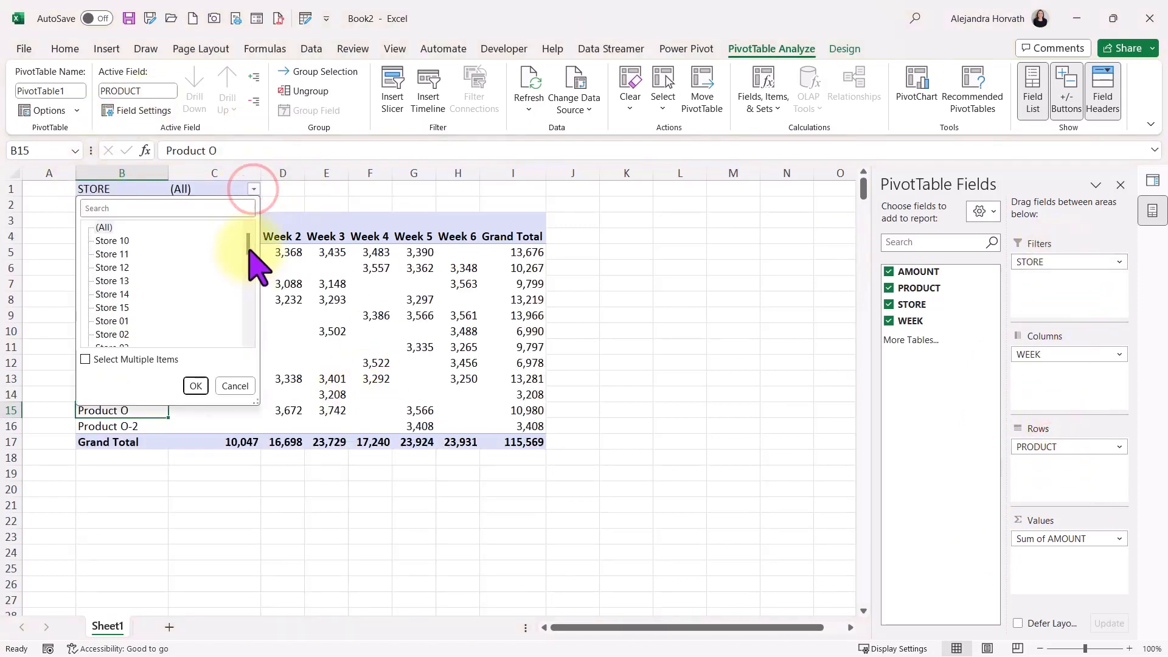
{"action": "left_click_drag", "start_coordinate": [253, 280], "coordinate": [248, 210]}
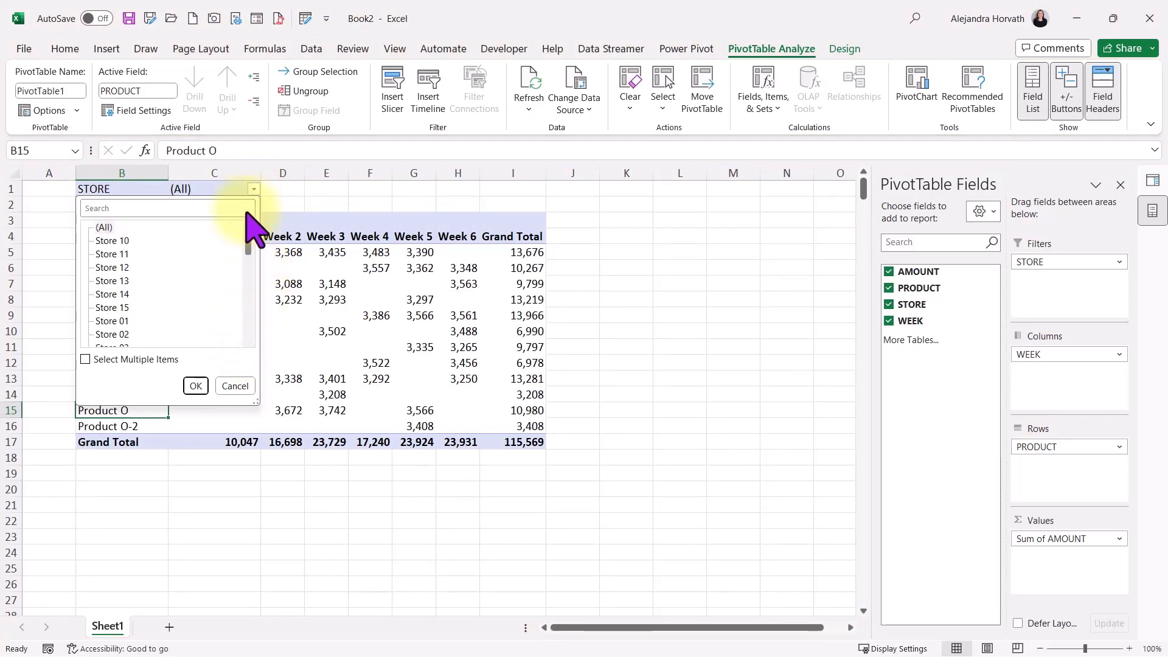
{"action": "left_click", "coordinate": [594, 321]}
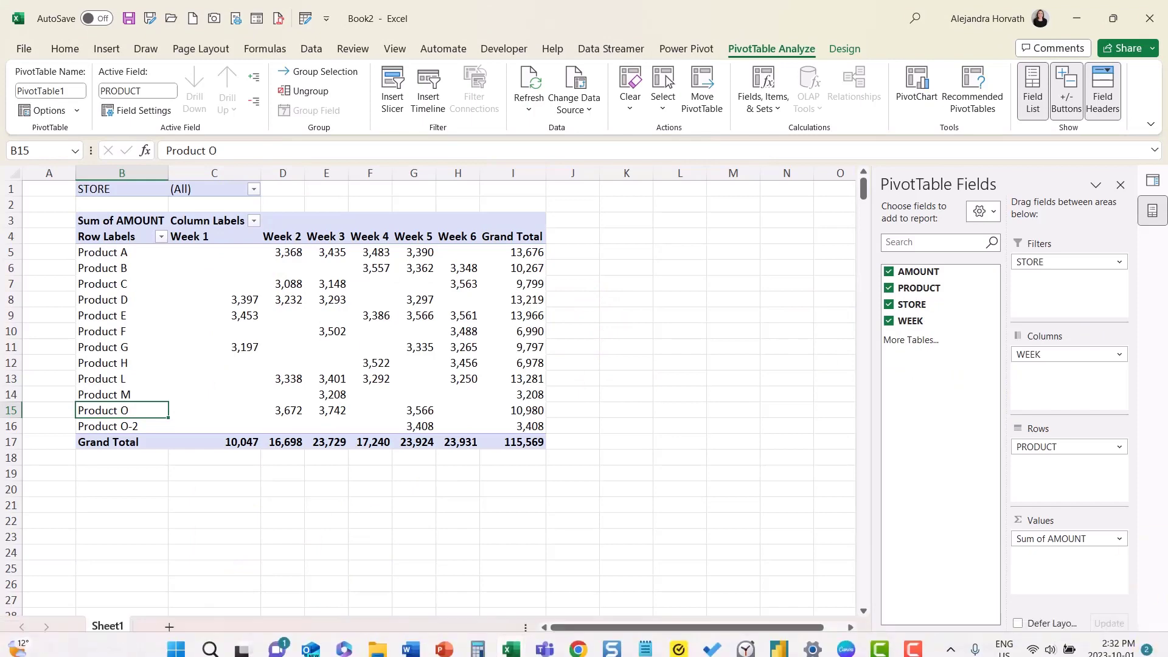
Switch to File Explorer, go to the Additional folder inside EVG 2023, and open the Week 7 and Week 8 PDFs
{"action": "key", "text": "alt+Tab"}
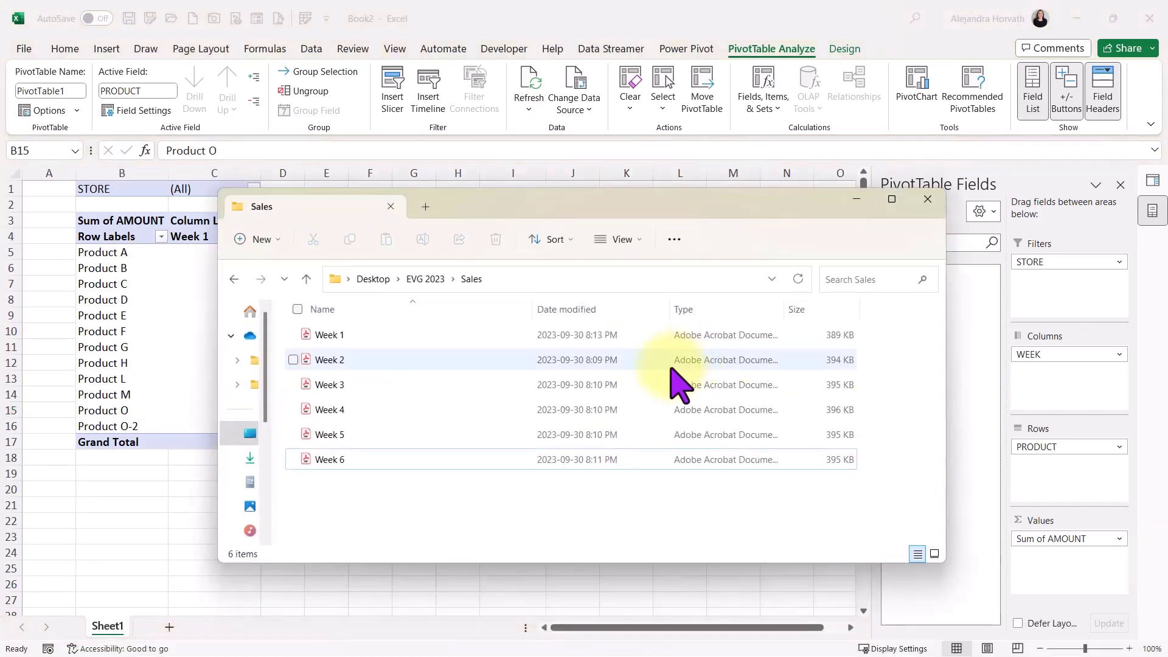
{"action": "left_click", "coordinate": [329, 336]}
{"action": "left_click", "coordinate": [425, 279]}
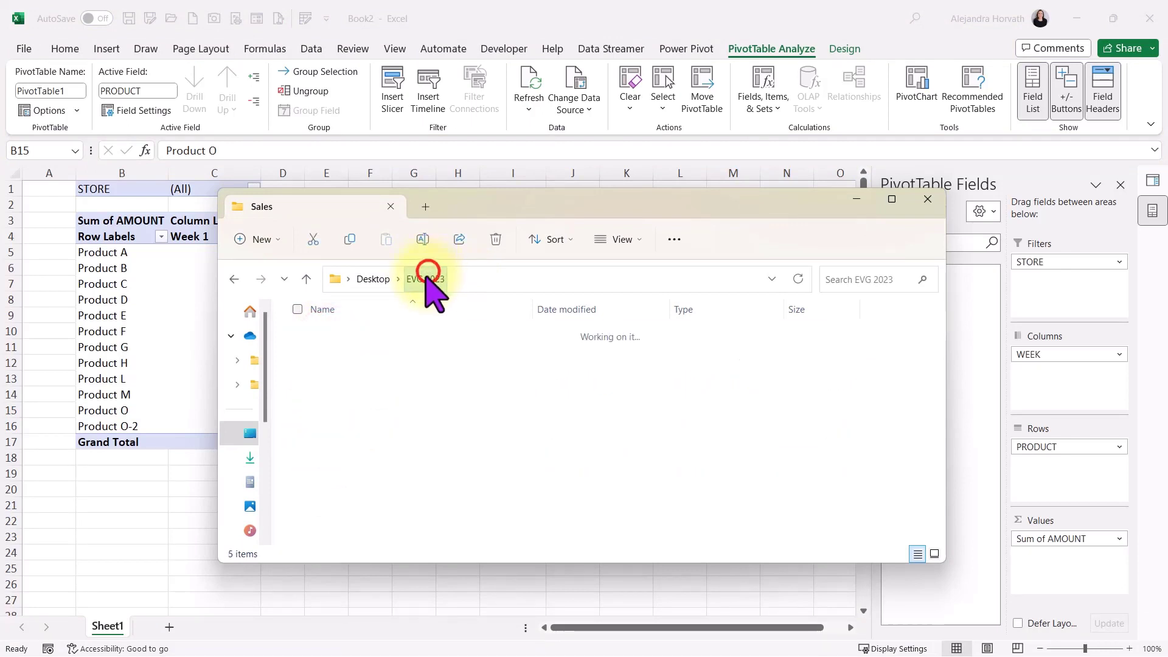
{"action": "left_click", "coordinate": [374, 335]}
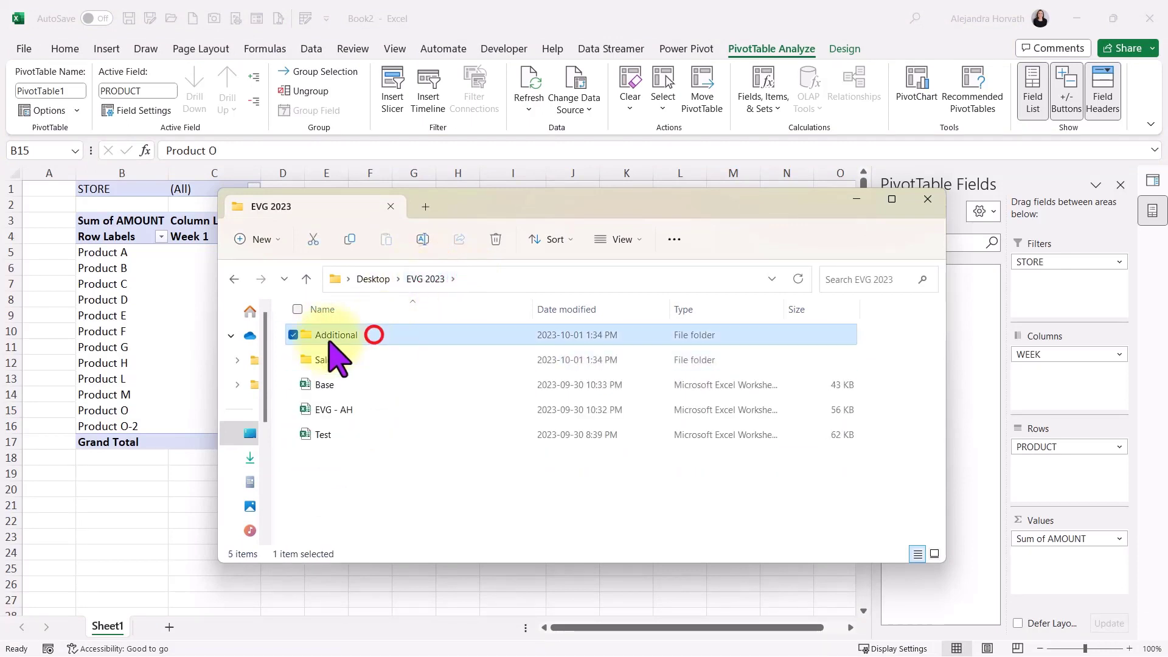
{"action": "double_click", "coordinate": [372, 335]}
{"action": "left_click", "coordinate": [373, 334]}
{"action": "left_click", "coordinate": [384, 362], "text": "ctrl"}
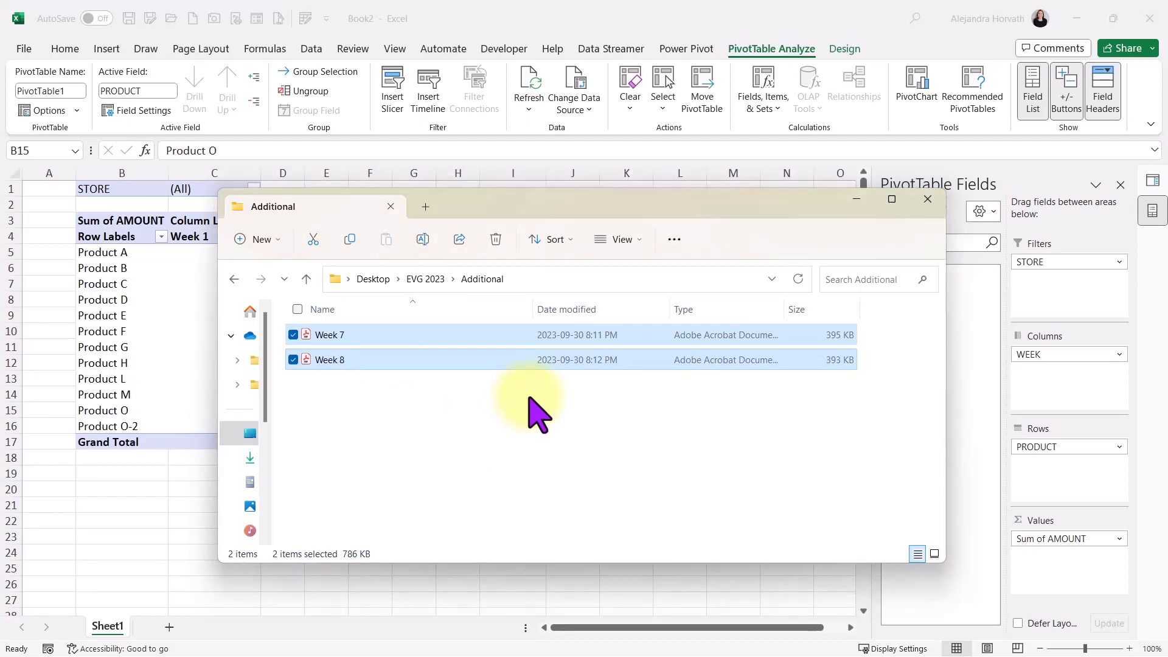
{"action": "key", "text": "Return"}
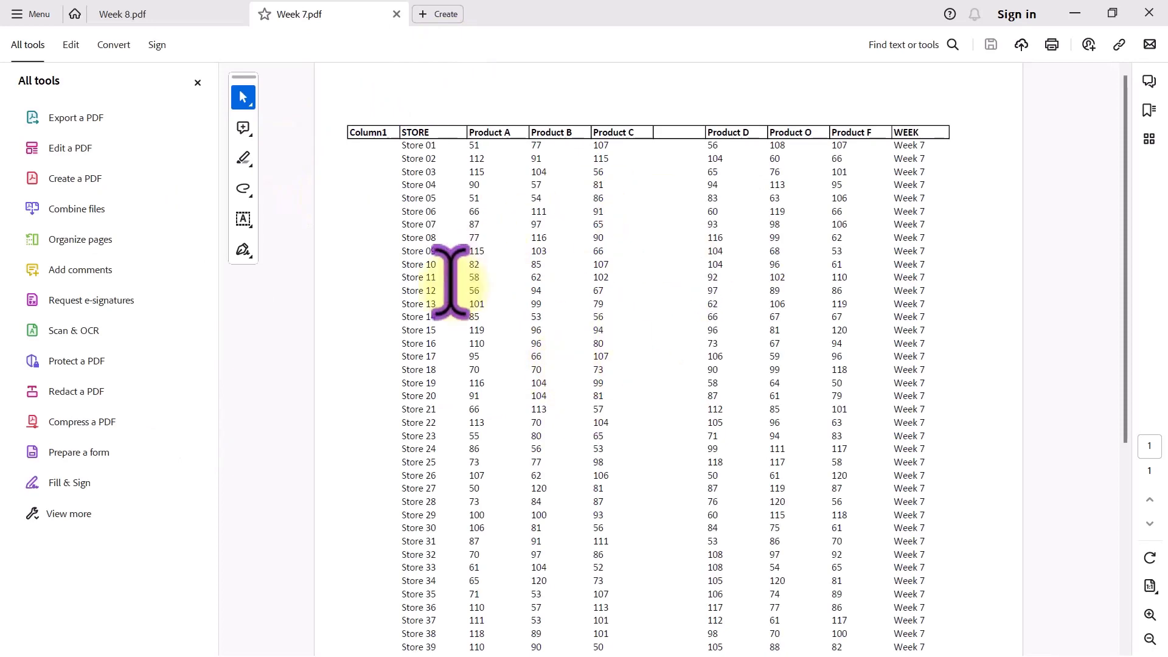
Examine the Week 7 PDF table from its column headers down to the last store rows
{"action": "scroll", "coordinate": [408, 220], "scroll_direction": "up", "scroll_amount": 3}
{"action": "left_click", "coordinate": [315, 3]}
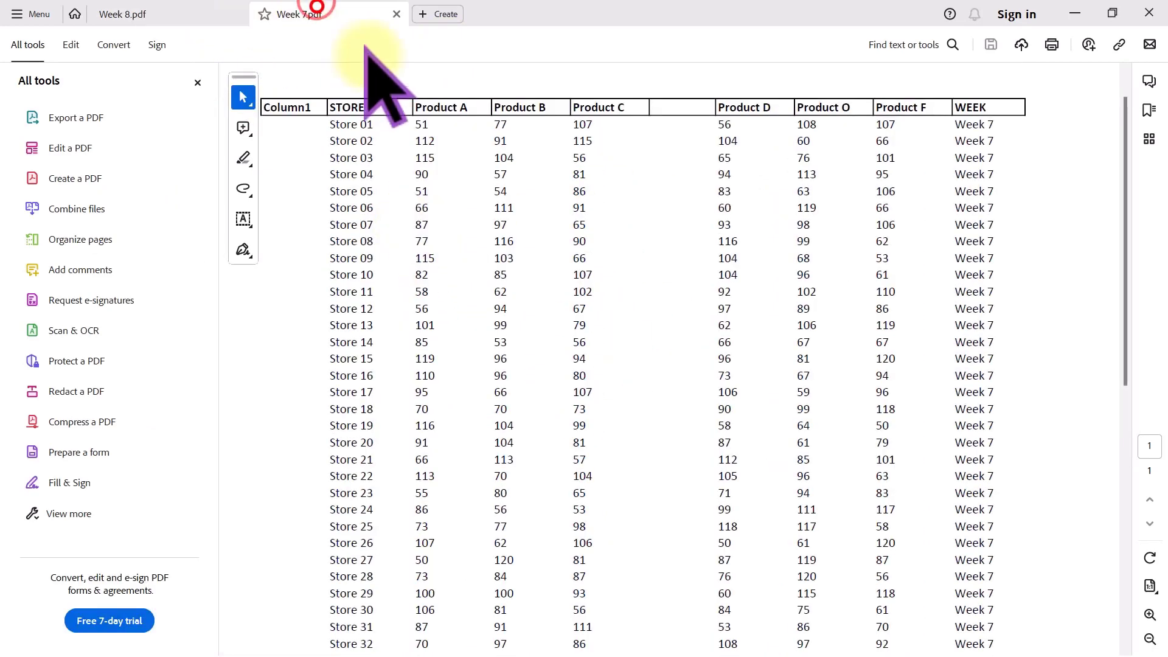
{"action": "scroll", "coordinate": [521, 316], "scroll_direction": "down", "scroll_amount": 5}
{"action": "scroll", "coordinate": [520, 317], "scroll_direction": "down", "scroll_amount": 3}
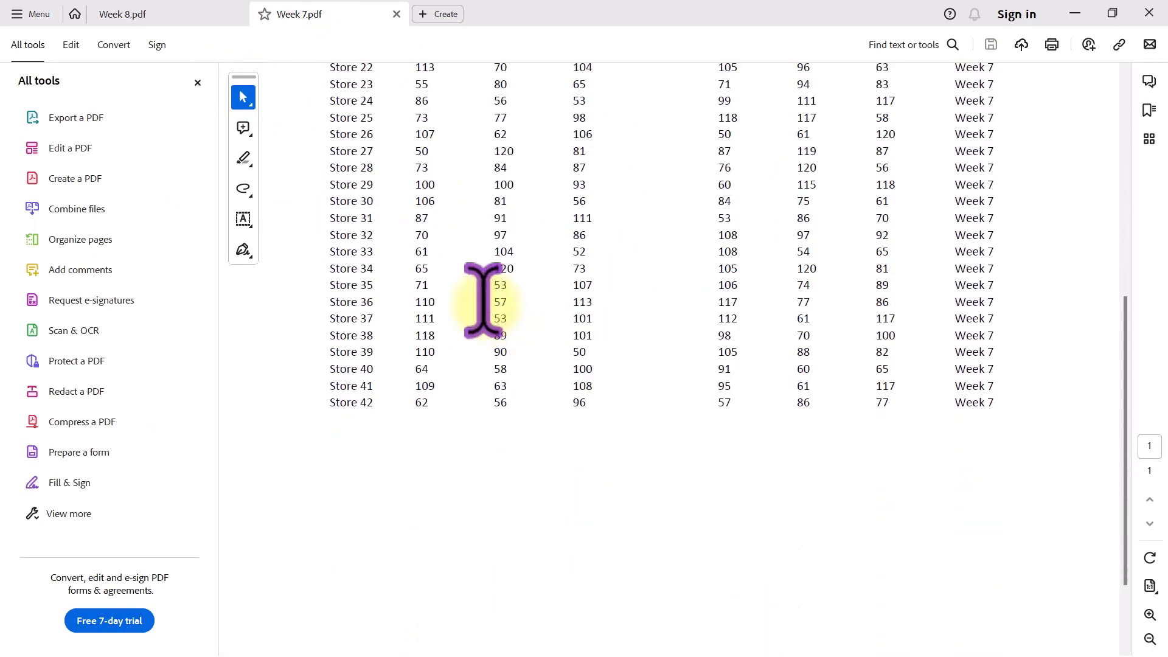
{"action": "left_click_drag", "start_coordinate": [373, 402], "coordinate": [325, 385]}
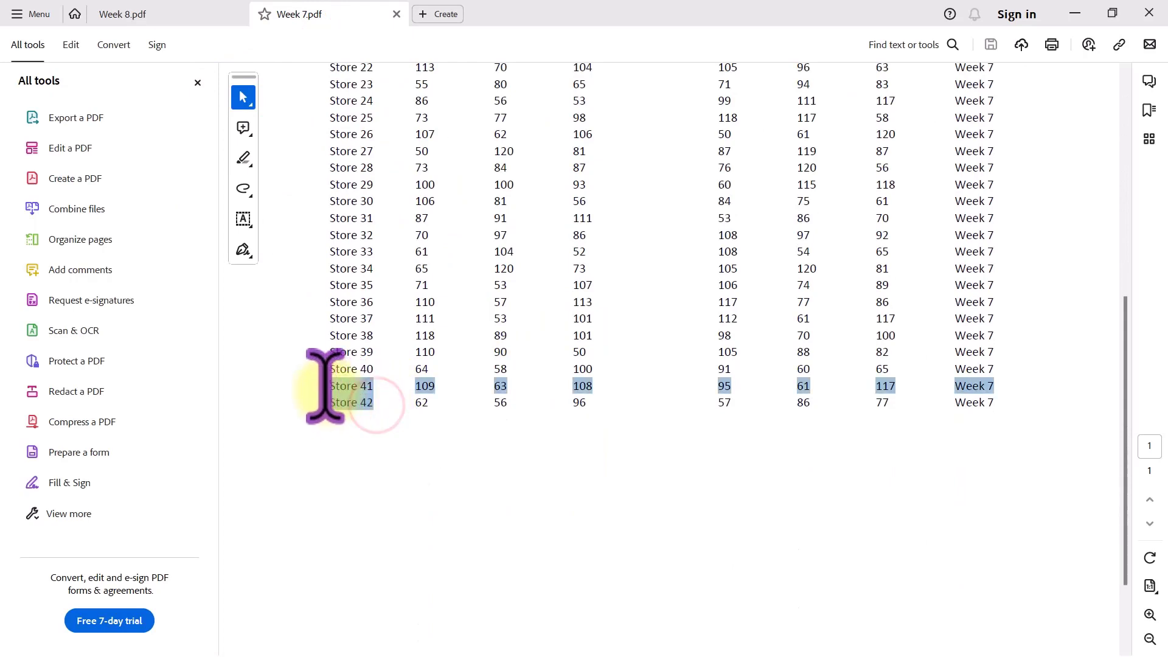
{"action": "left_click", "coordinate": [380, 432]}
Examine the Week 8 PDF table, checking its last store row and the product names in its header row
{"action": "left_click", "coordinate": [128, 13]}
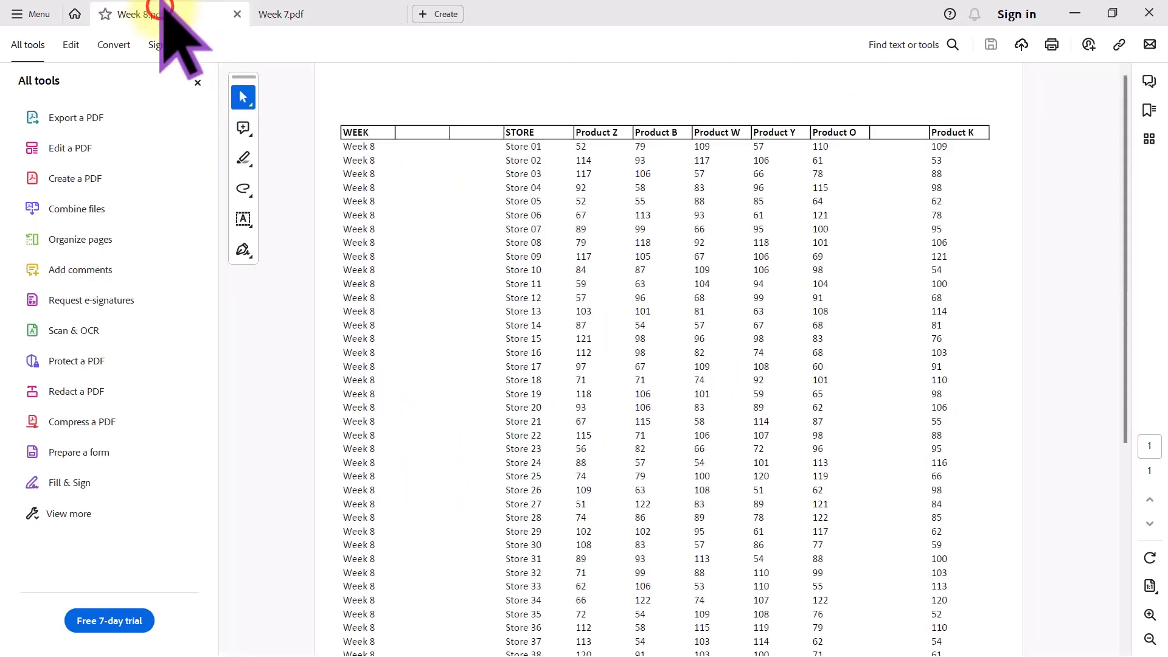
{"action": "scroll", "coordinate": [385, 222], "scroll_direction": "down", "scroll_amount": 5}
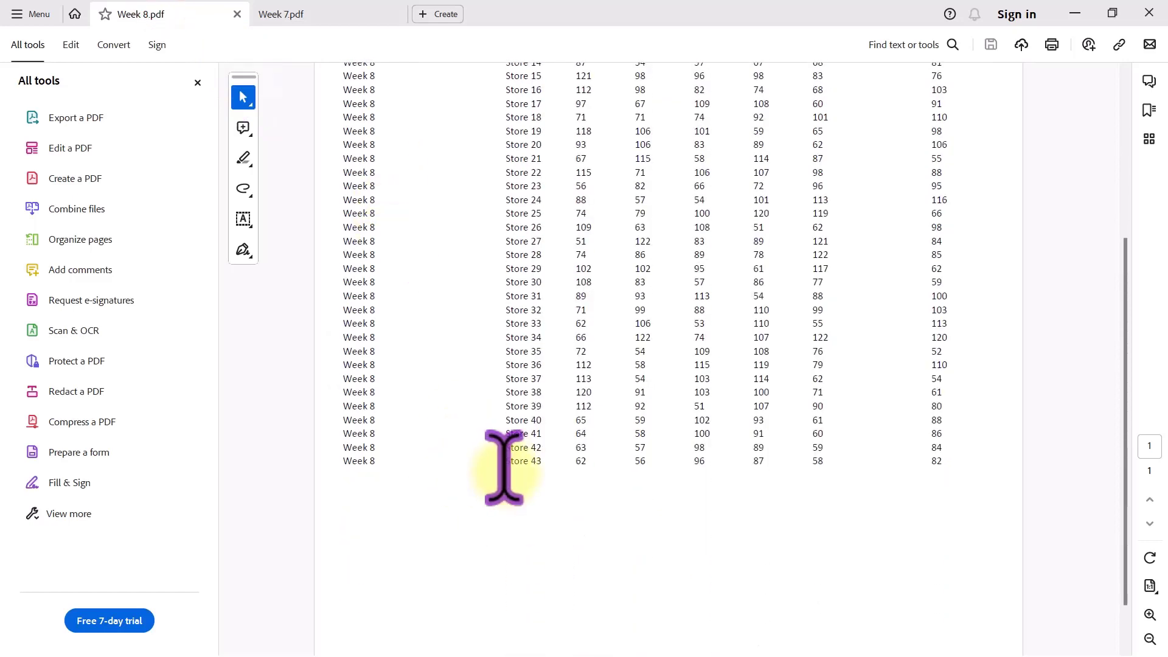
{"action": "left_click_drag", "start_coordinate": [507, 468], "coordinate": [538, 464]}
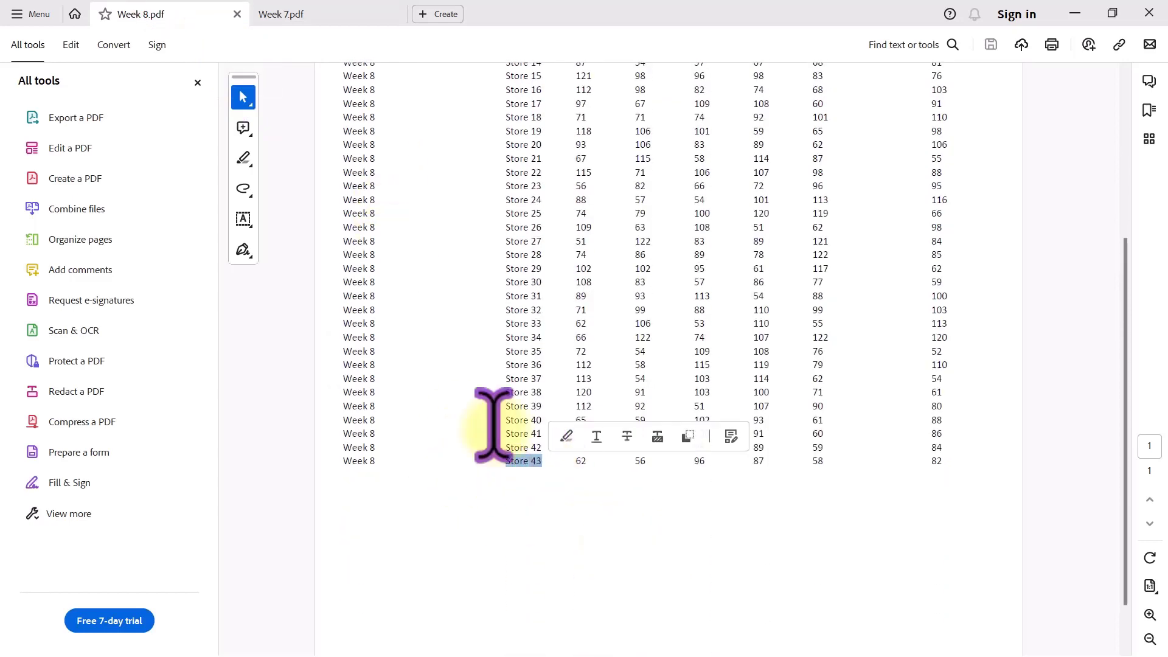
{"action": "scroll", "coordinate": [535, 328], "scroll_direction": "up", "scroll_amount": 5}
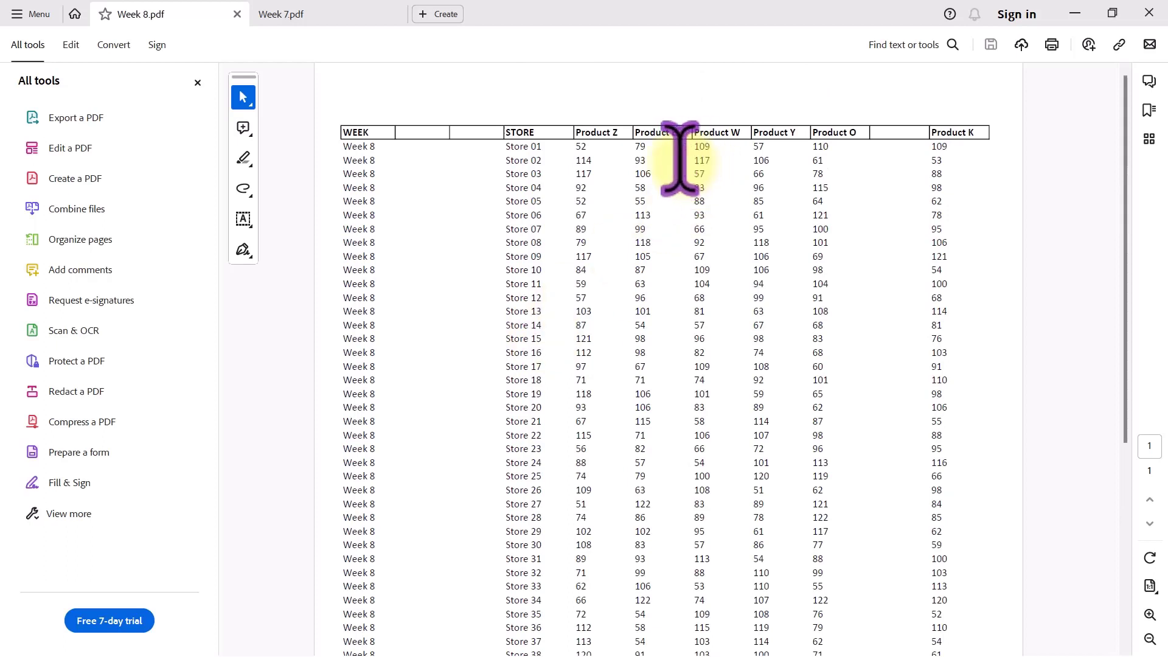
{"action": "left_click_drag", "start_coordinate": [706, 130], "coordinate": [809, 135]}
{"action": "left_click", "coordinate": [840, 141]}
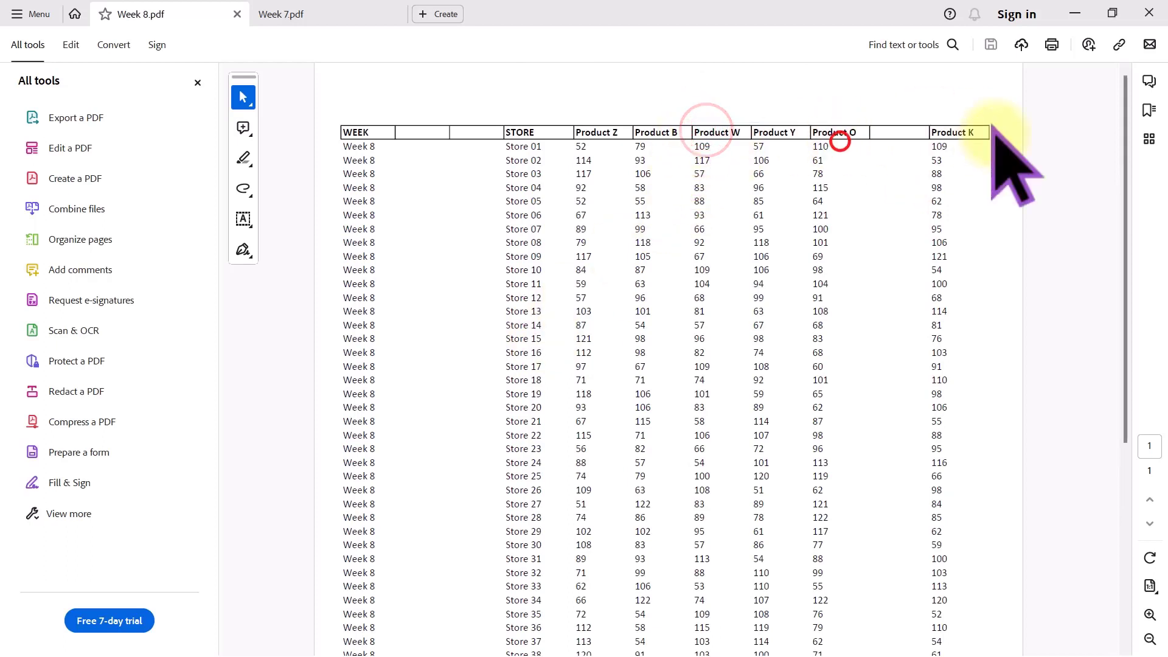
{"action": "left_click_drag", "start_coordinate": [696, 133], "coordinate": [742, 133]}
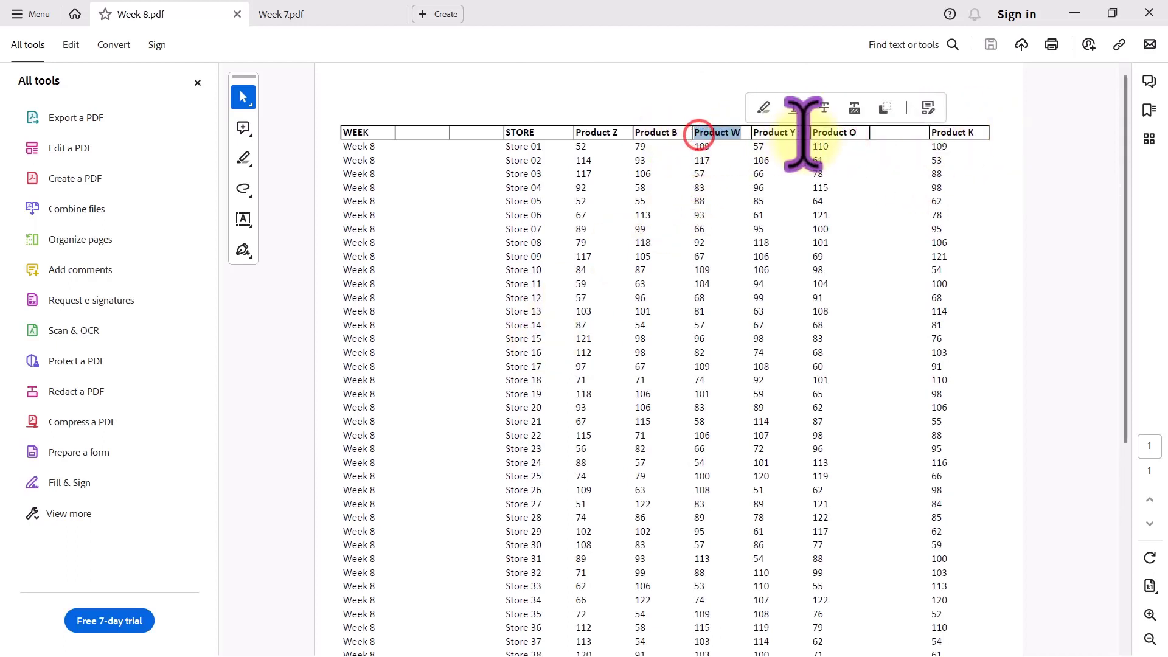
{"action": "double_click", "coordinate": [777, 131]}
{"action": "scroll", "coordinate": [876, 243], "scroll_direction": "up", "scroll_amount": 2}
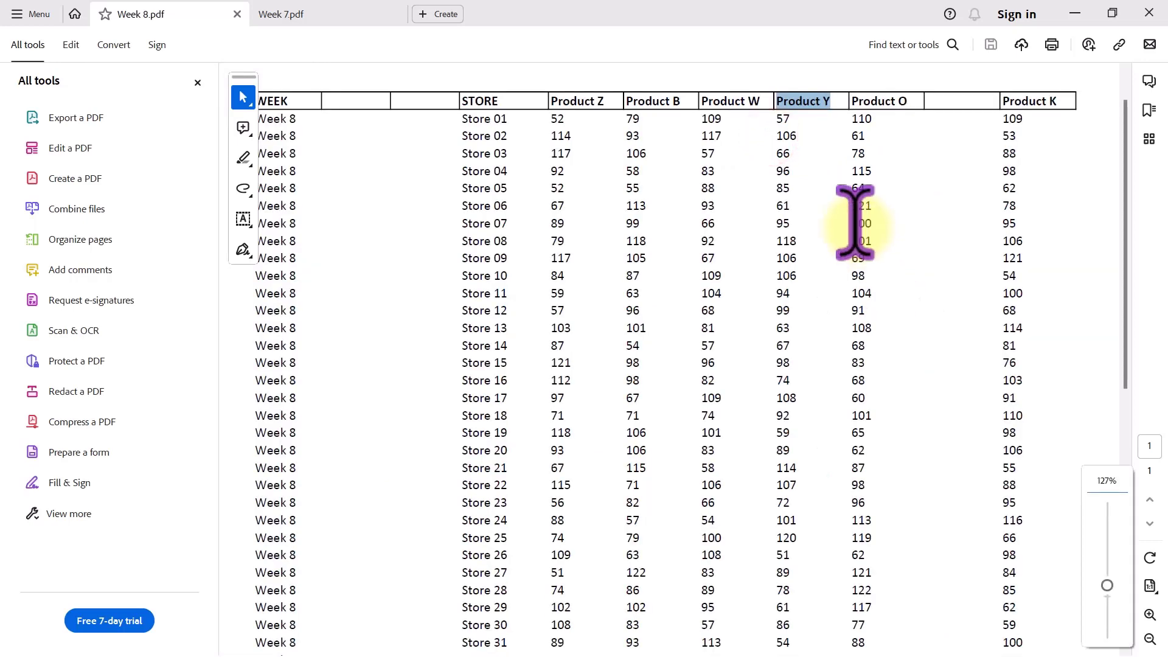
Compare the column order, blank columns and product headers of the Week 7 and Week 8 PDFs
{"action": "left_click", "coordinate": [323, 13]}
{"action": "scroll", "coordinate": [573, 328], "scroll_direction": "up", "scroll_amount": 2}
{"action": "scroll", "coordinate": [573, 328], "scroll_direction": "up", "scroll_amount": 5}
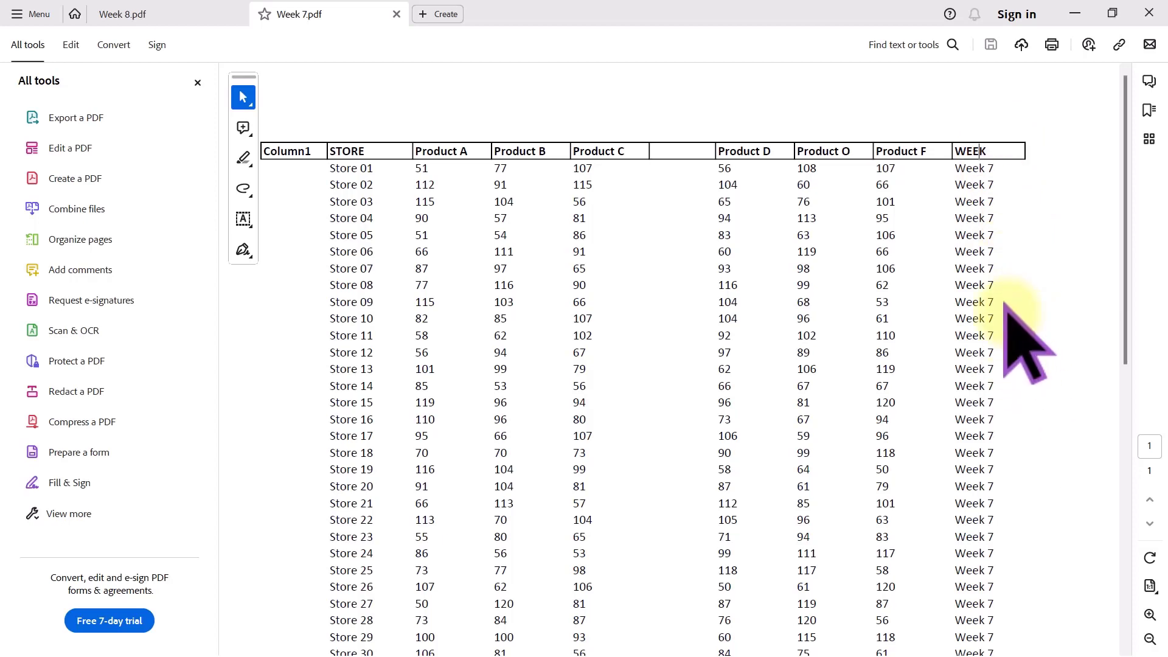
{"action": "left_click", "coordinate": [170, 18]}
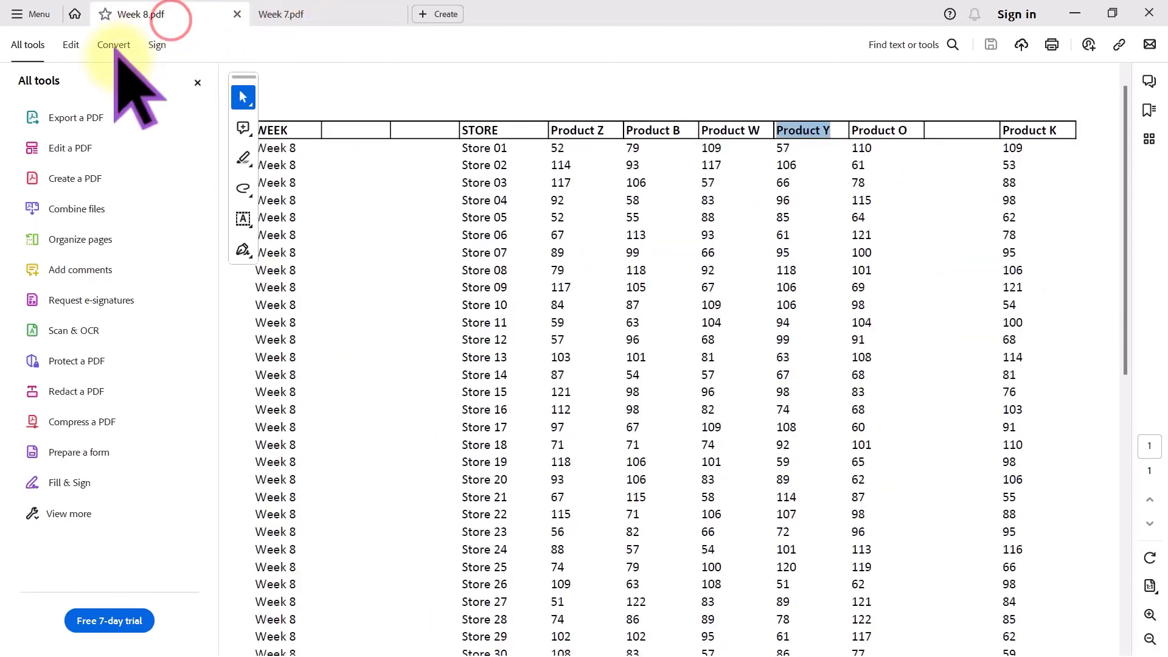
{"action": "left_click", "coordinate": [198, 82]}
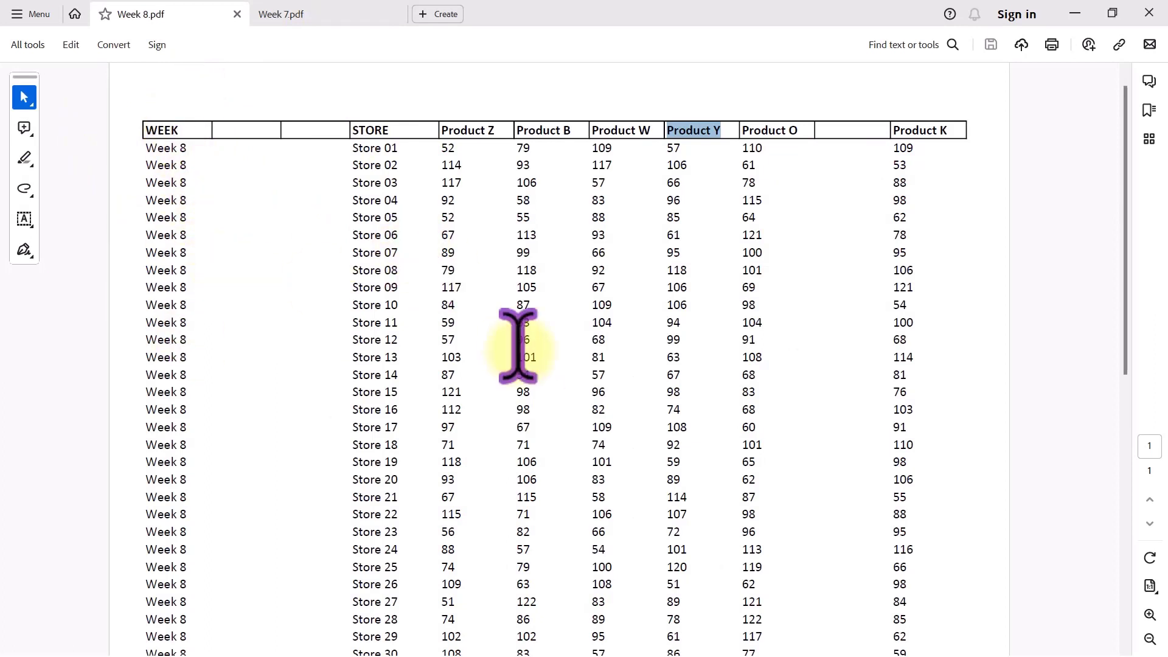
{"action": "left_click_drag", "start_coordinate": [437, 131], "coordinate": [559, 130]}
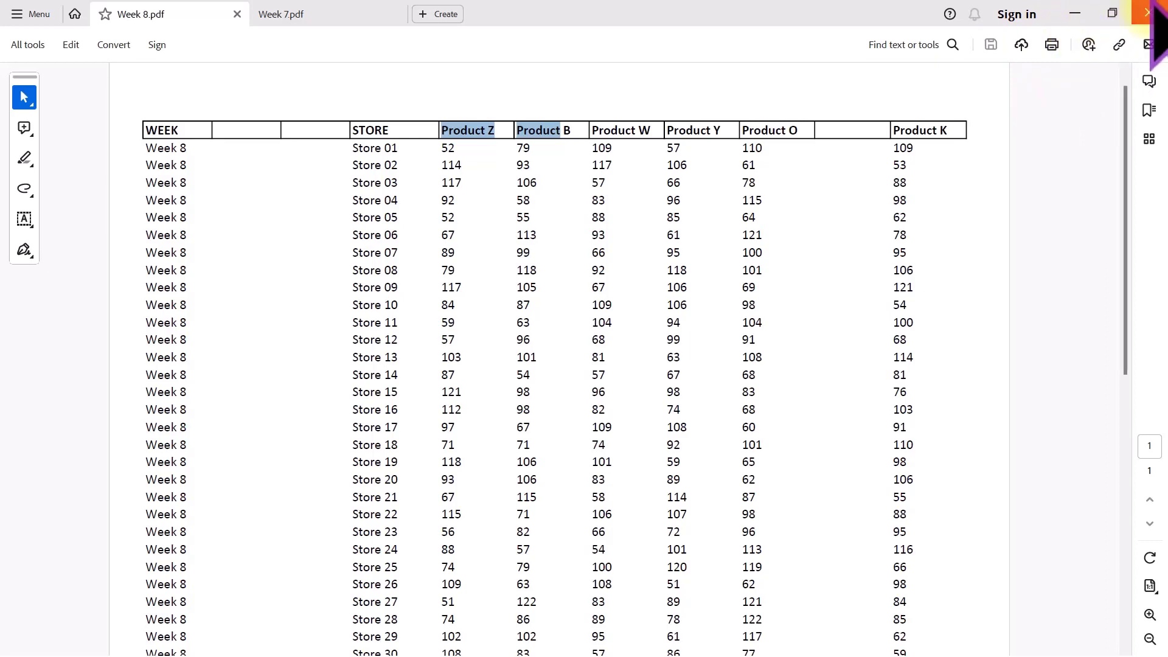
Close the PDF reader and copy the Week 7 and Week 8 files from the Additional folder into the Sales folder
{"action": "left_click", "coordinate": [1148, 15]}
{"action": "left_click", "coordinate": [510, 368]}
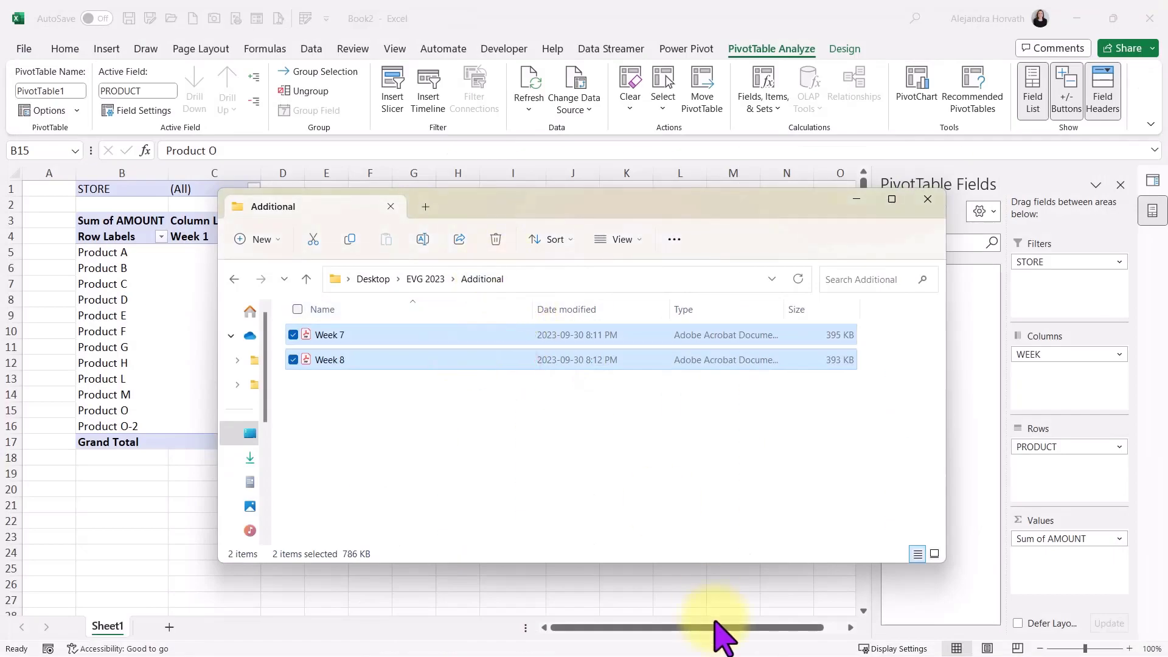
{"action": "left_click", "coordinate": [420, 281]}
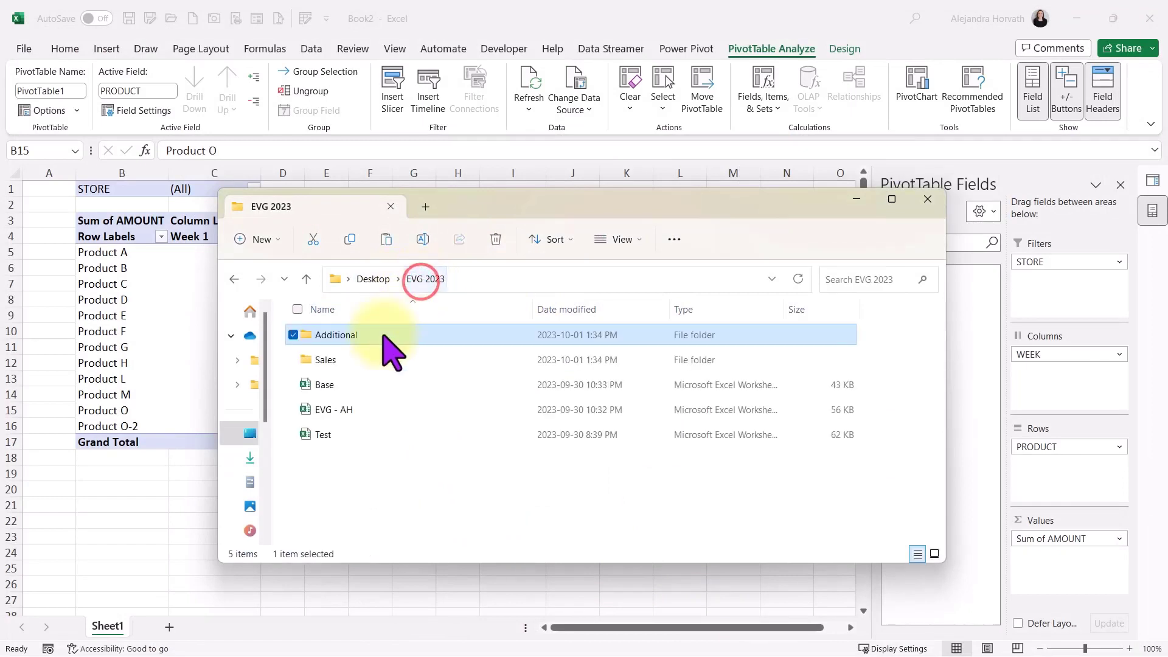
{"action": "double_click", "coordinate": [363, 358]}
{"action": "left_click", "coordinate": [361, 353]}
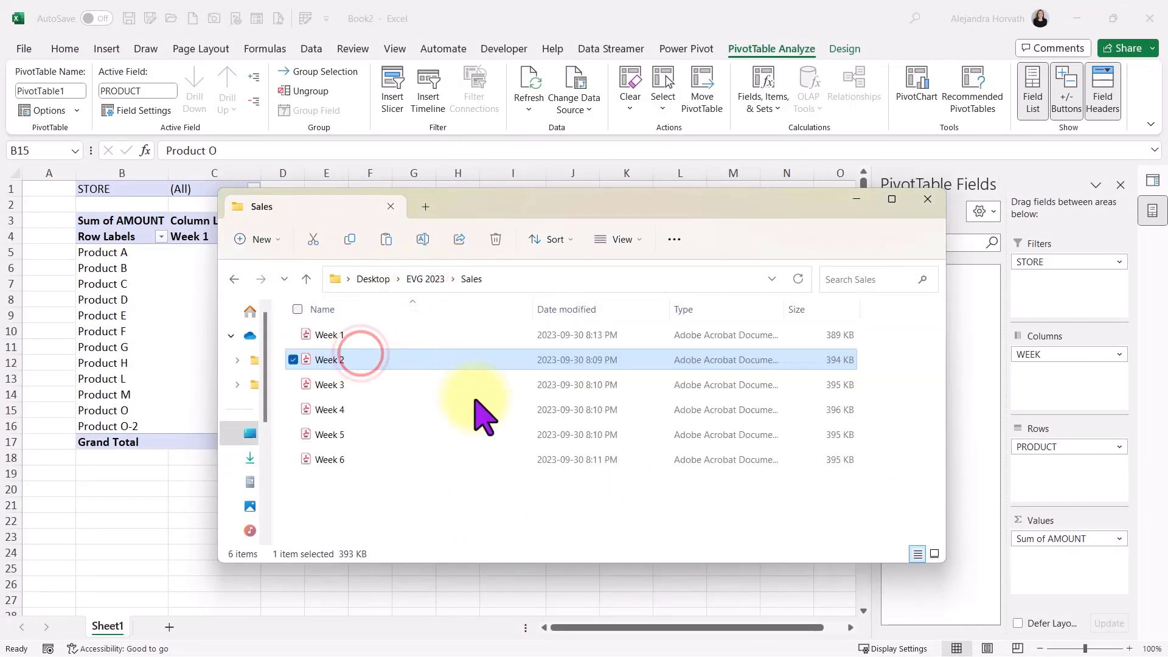
{"action": "key", "text": "ctrl+v"}
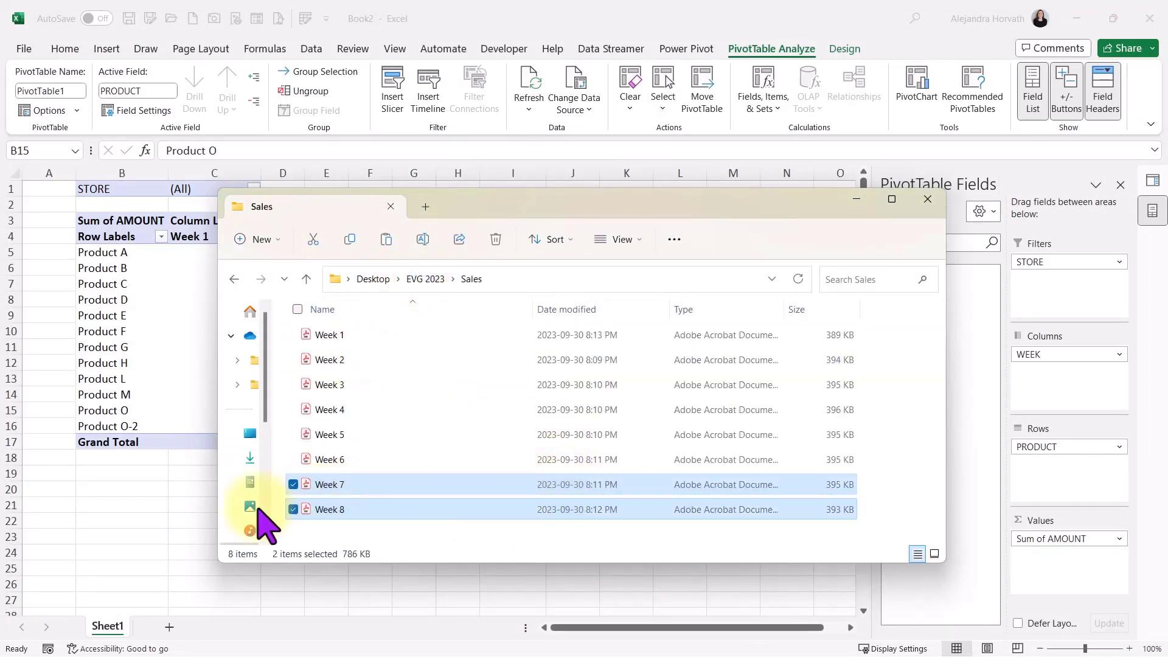
Return to the Excel workbook and refresh the PivotTable to include the files added to the Sales folder
{"action": "left_click", "coordinate": [135, 513]}
{"action": "left_click", "coordinate": [192, 326]}
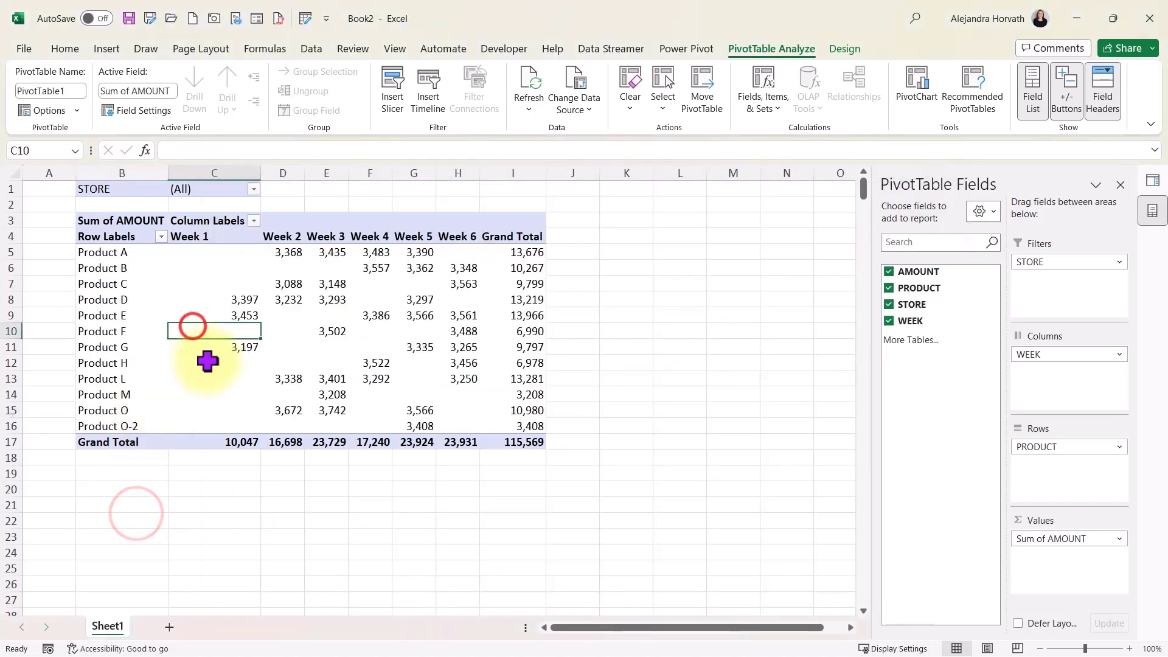
{"action": "right_click", "coordinate": [233, 331]}
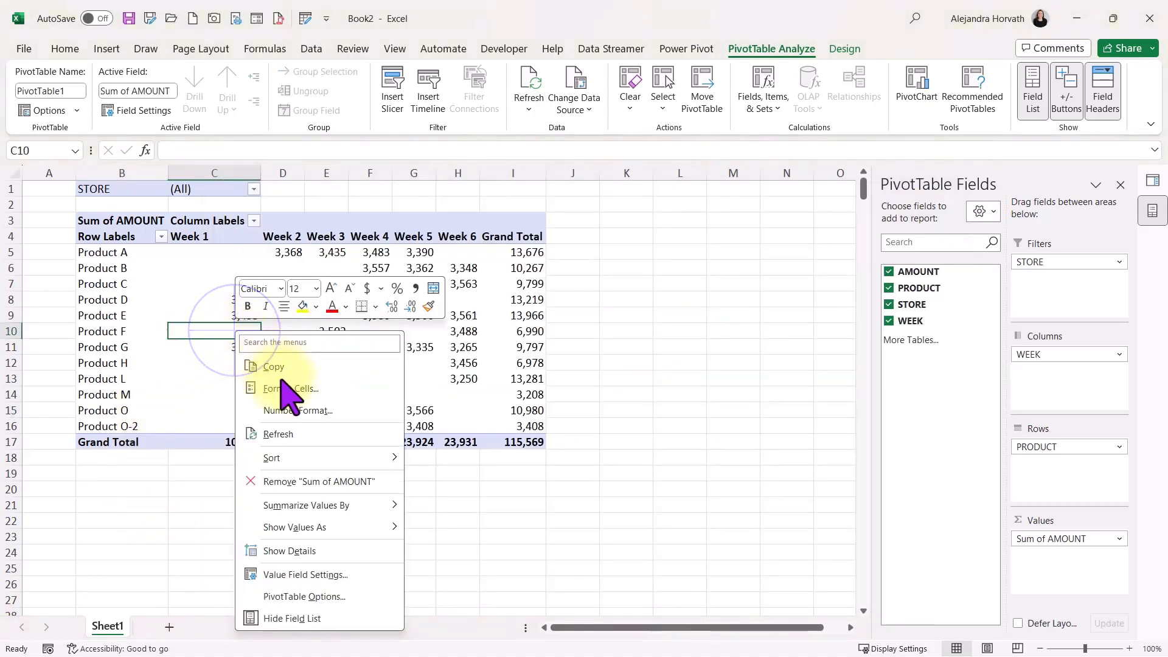
{"action": "left_click", "coordinate": [315, 430]}
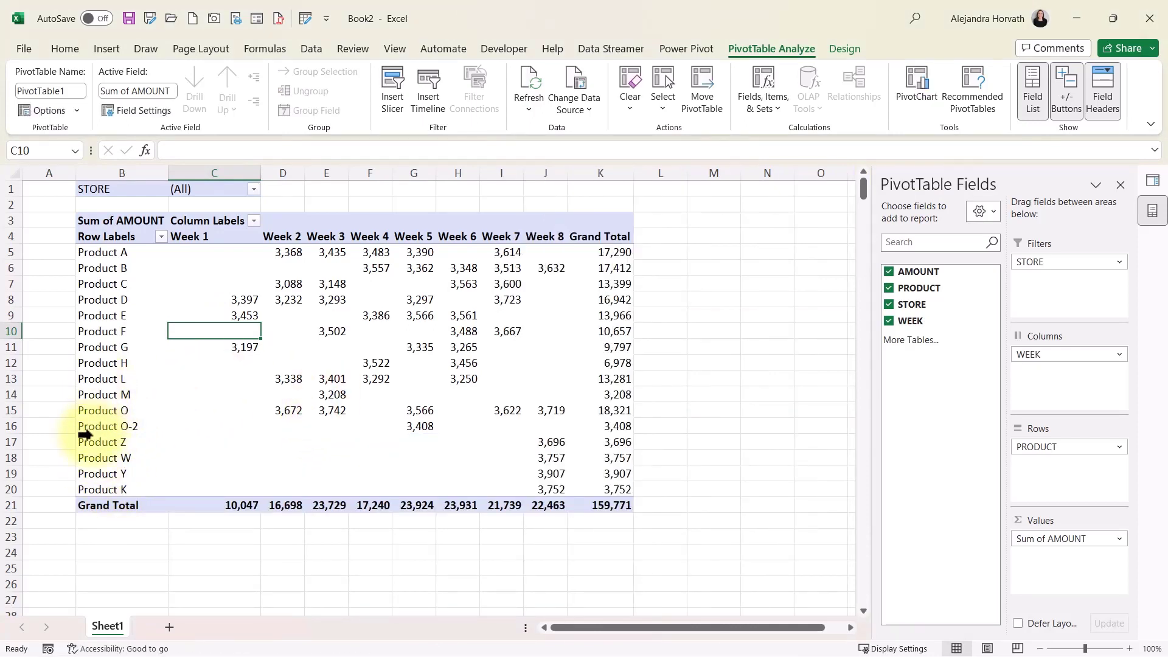
Sort the PivotTable's product row labels from A to Z and select all the product labels
{"action": "left_click", "coordinate": [108, 444]}
{"action": "left_click", "coordinate": [111, 447]}
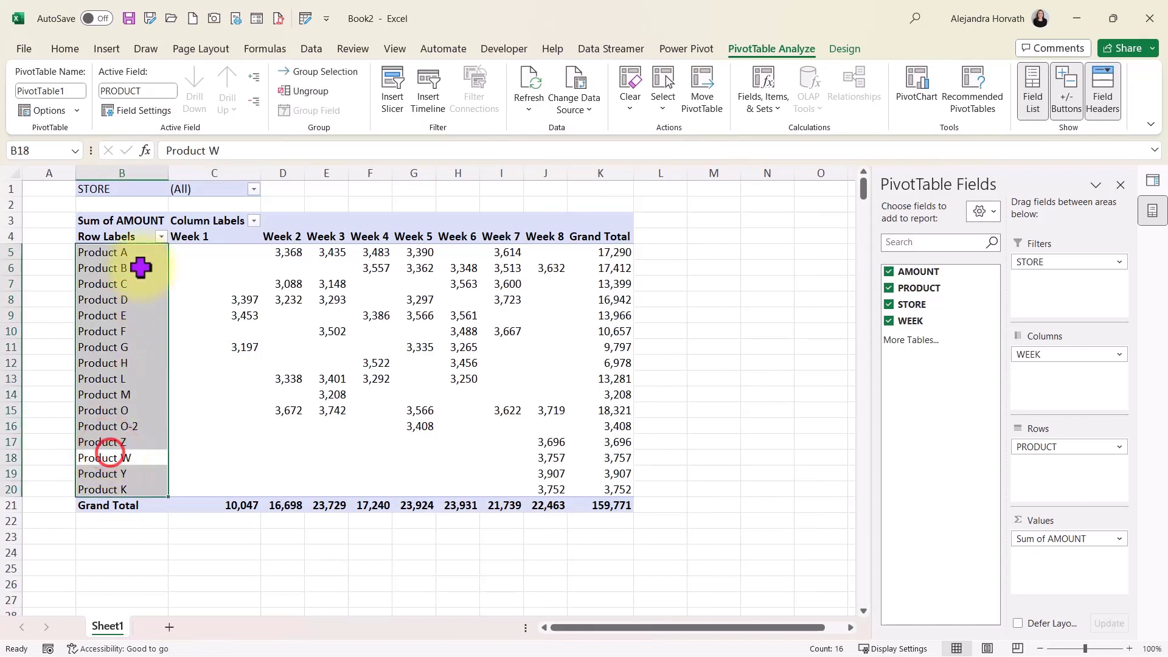
{"action": "left_click", "coordinate": [160, 237]}
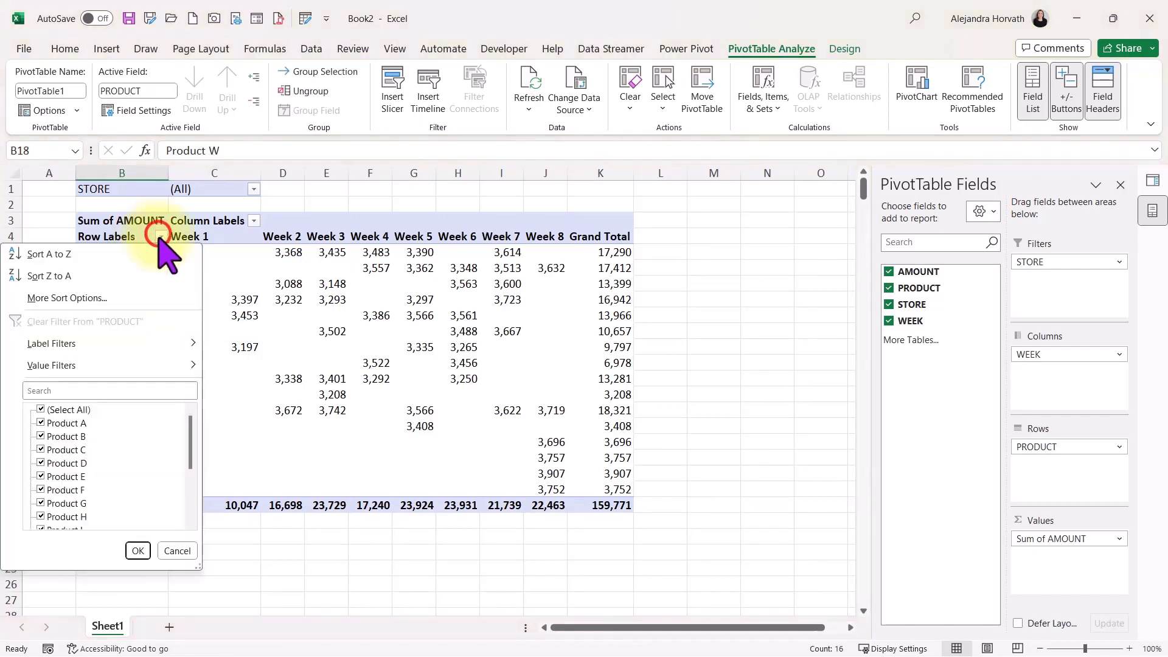
{"action": "left_click", "coordinate": [130, 253]}
{"action": "left_click", "coordinate": [148, 472]}
{"action": "left_click", "coordinate": [149, 455]}
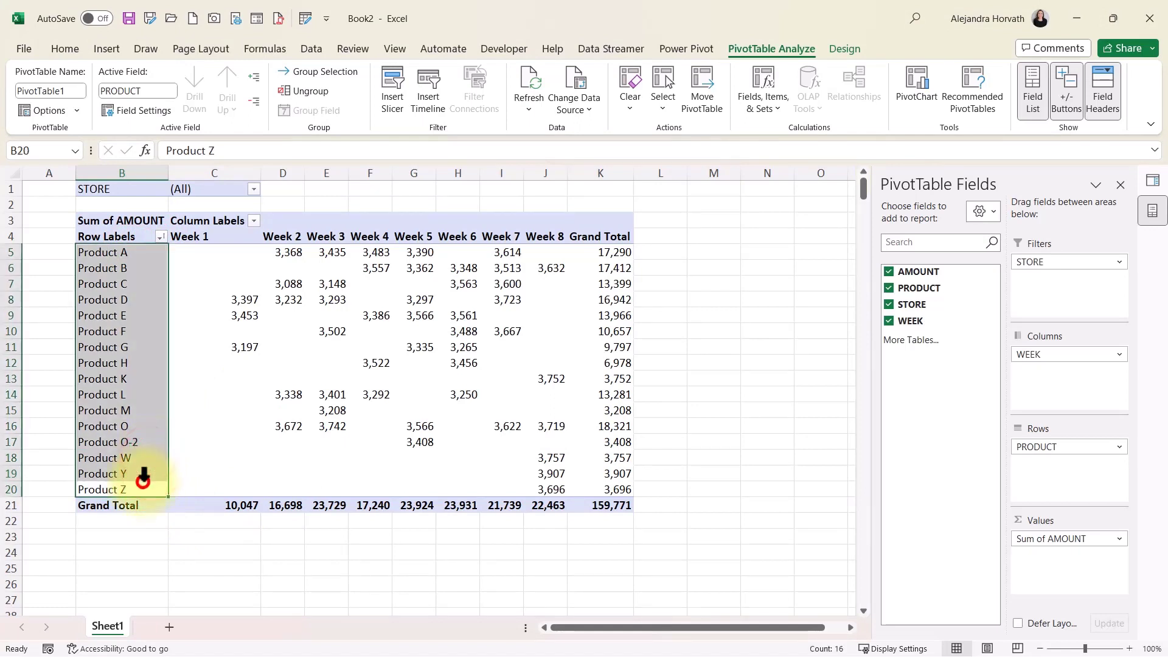
Check the Week 8 column of the PivotTable and browse the stores listed in the STORE filter
{"action": "left_click", "coordinate": [499, 274]}
{"action": "left_click", "coordinate": [543, 236]}
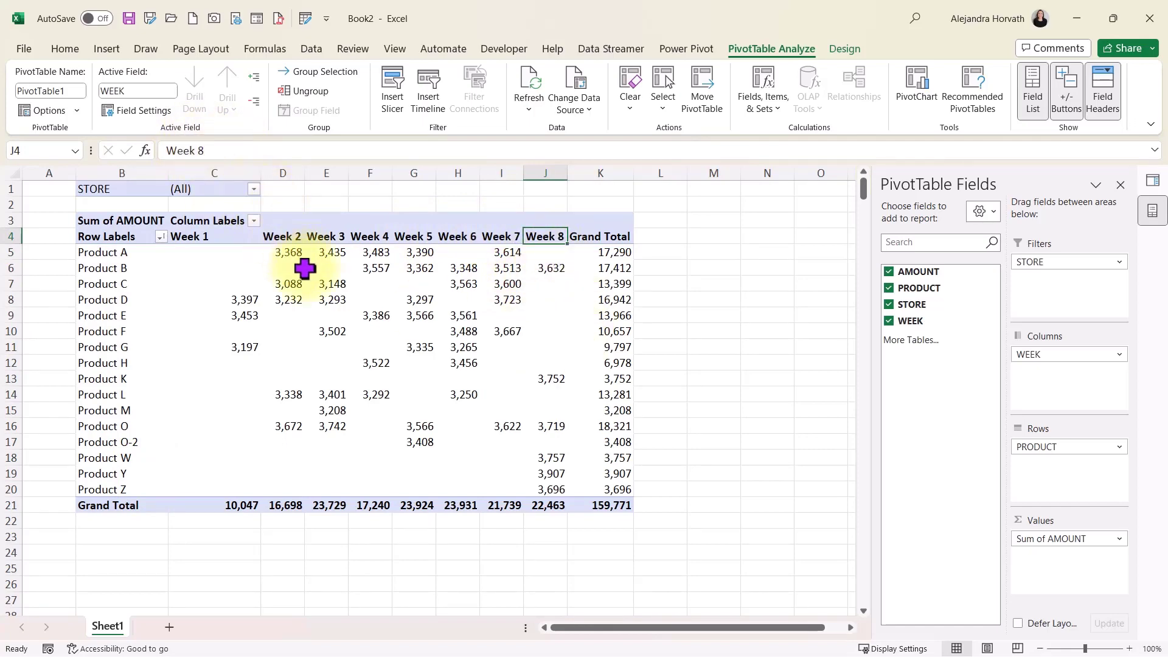
{"action": "scroll", "coordinate": [305, 269], "scroll_direction": "up", "scroll_amount": 2}
{"action": "scroll", "coordinate": [304, 268], "scroll_direction": "up", "scroll_amount": 1}
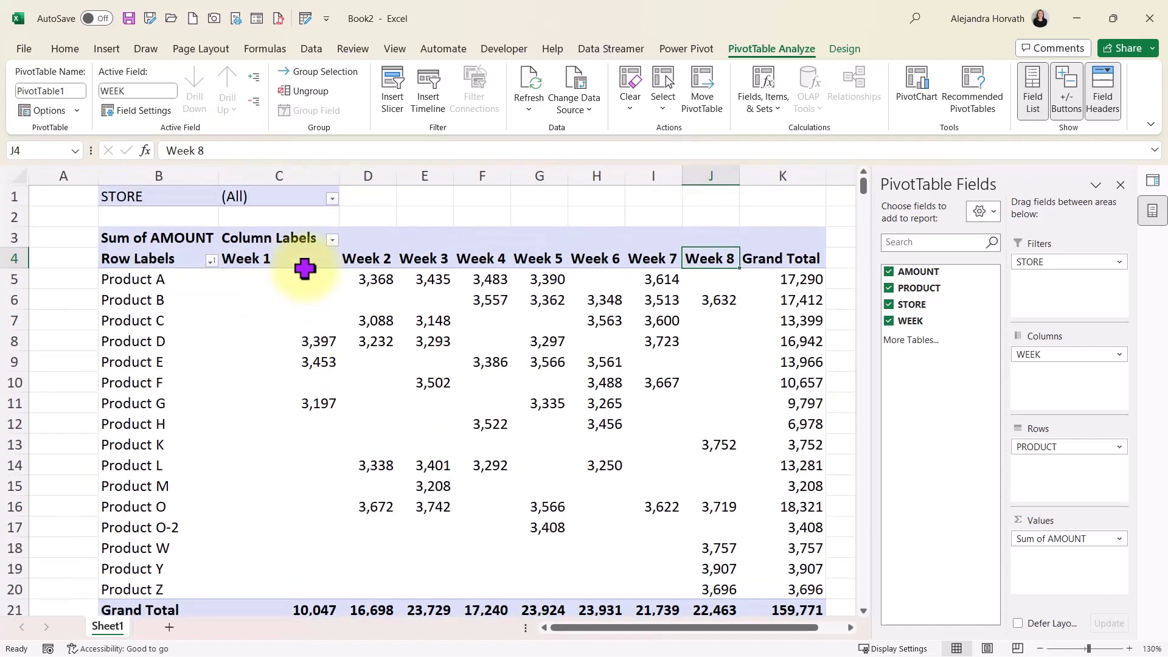
{"action": "left_click", "coordinate": [331, 199]}
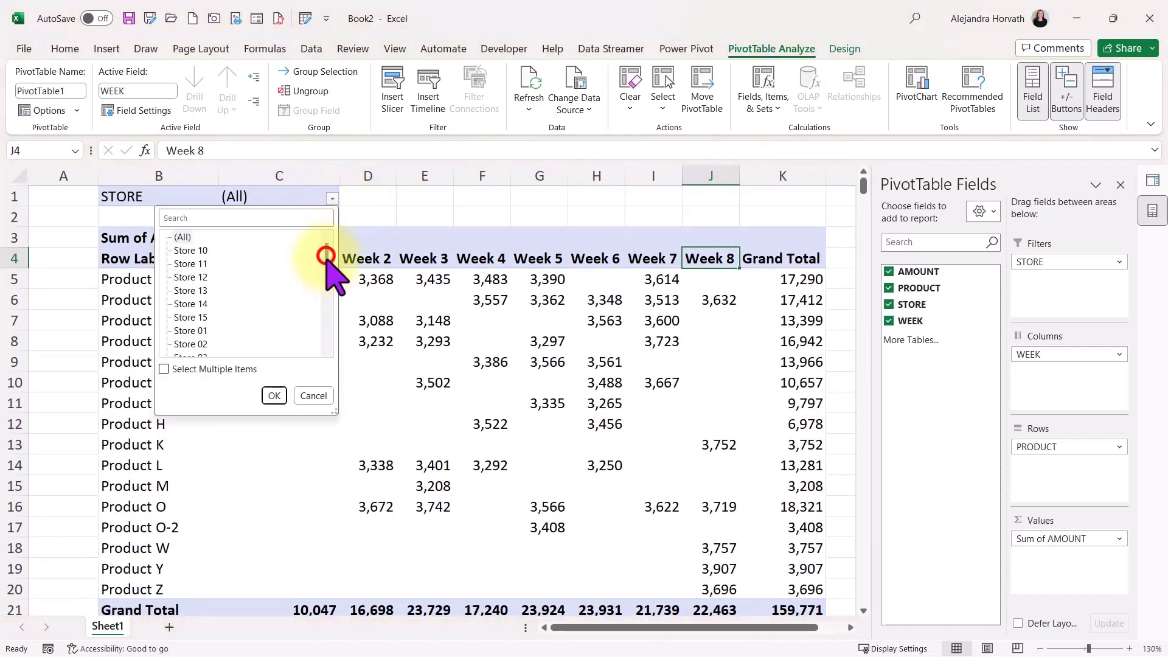
{"action": "left_click_drag", "start_coordinate": [326, 288], "coordinate": [326, 351]}
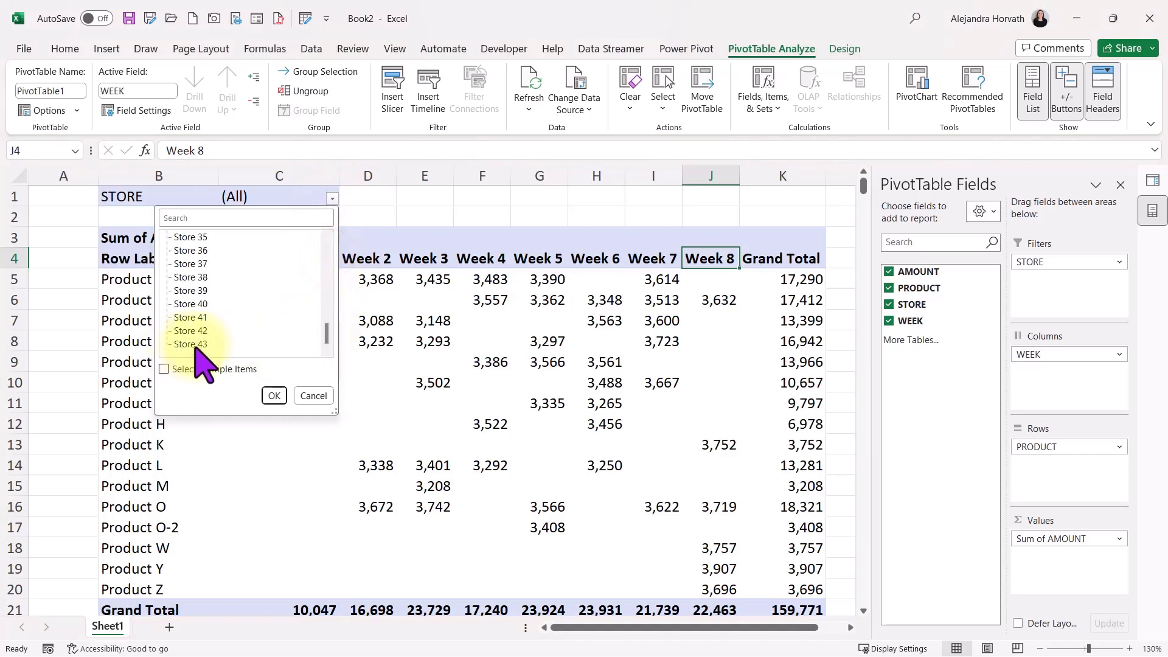
{"action": "left_click", "coordinate": [314, 396]}
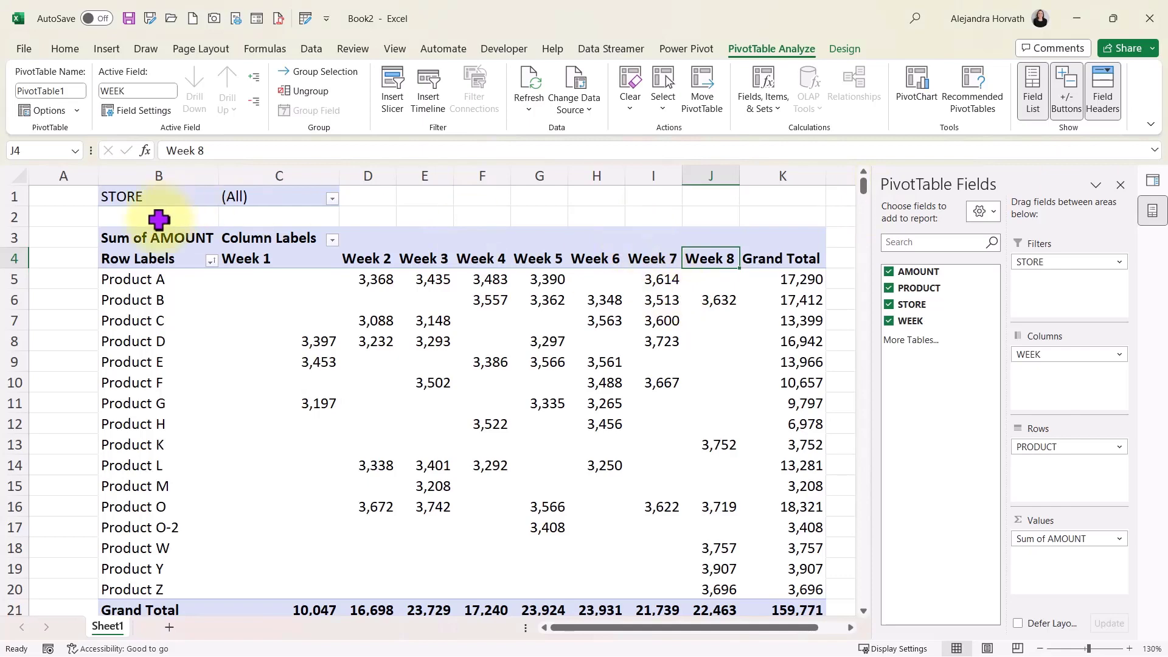
Generate a separate PivotTable sheet for every store using Show Report Filter Pages on the STORE filter
{"action": "left_click", "coordinate": [282, 195]}
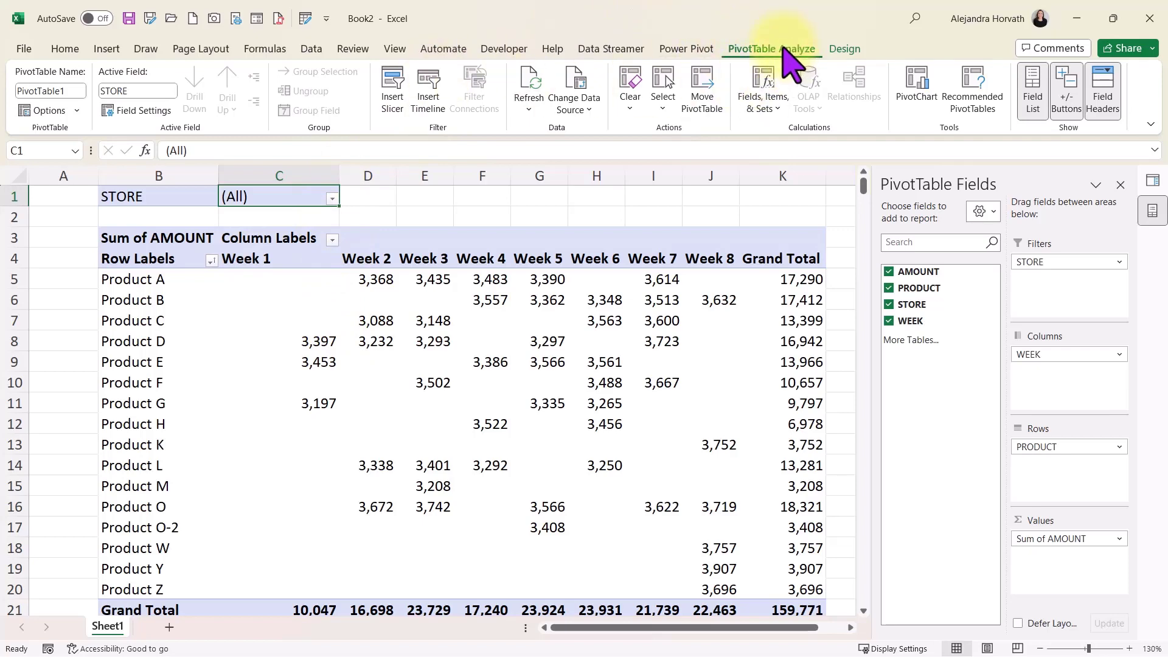
{"action": "left_click", "coordinate": [76, 110]}
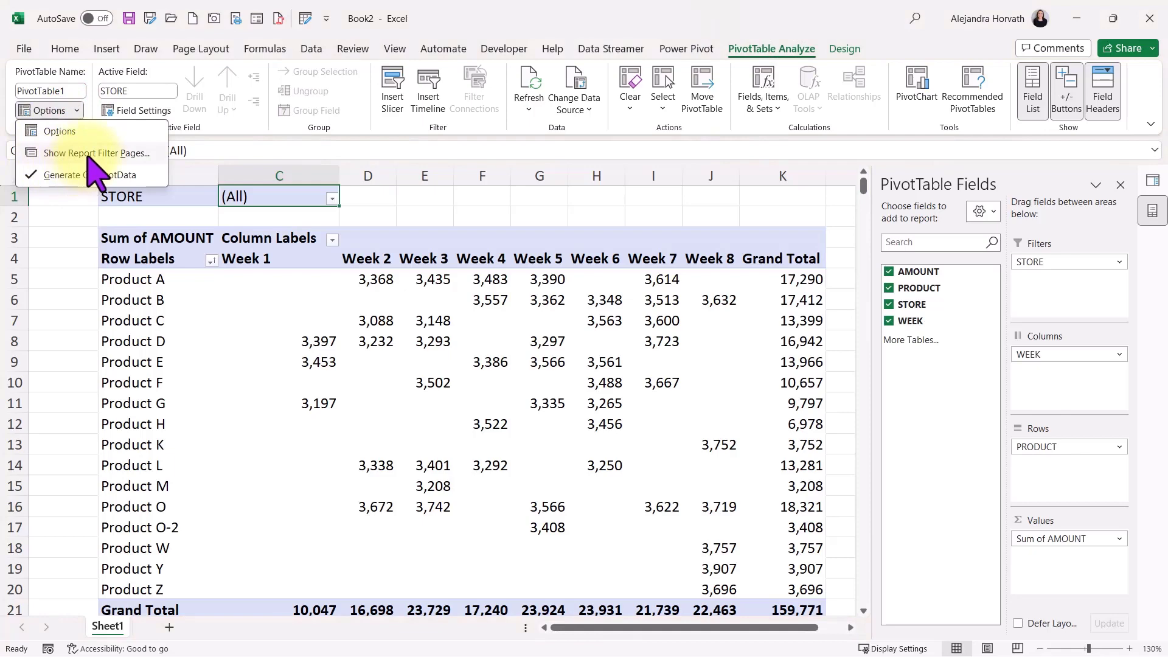
{"action": "left_click", "coordinate": [92, 153]}
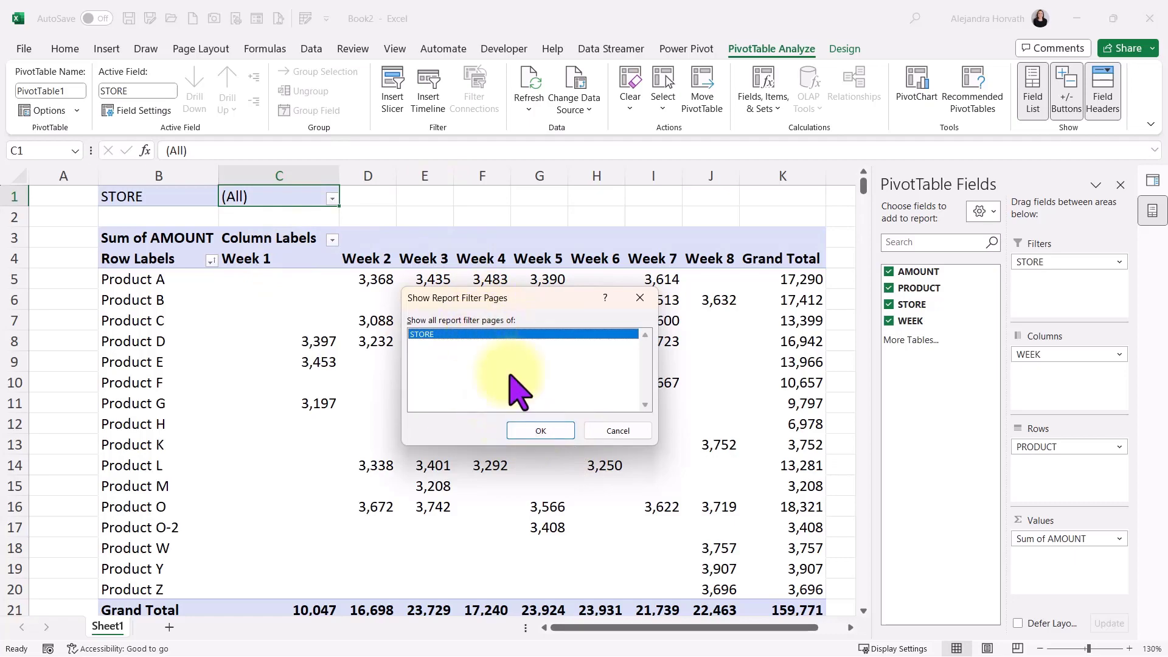
{"action": "left_click", "coordinate": [536, 431]}
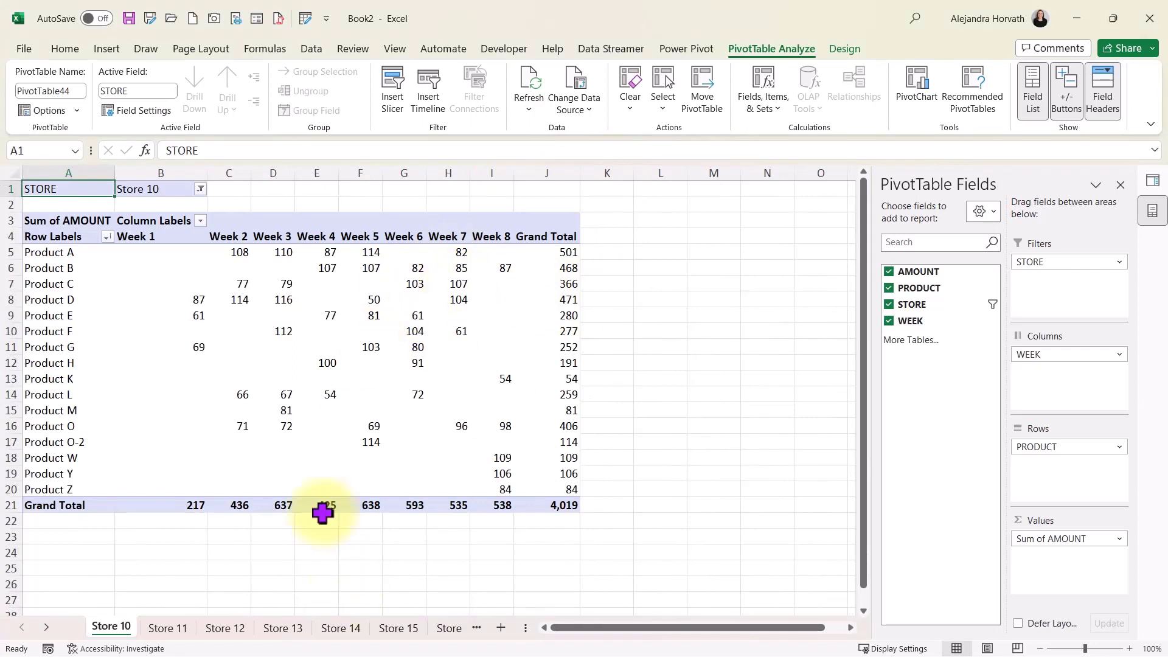
Look through the generated store sheets, opening several of them, including Store 06 and Store 21 to Store 27
{"action": "left_click", "coordinate": [49, 630]}
{"action": "left_click", "coordinate": [49, 630]}
{"action": "left_click", "coordinate": [49, 630]}
{"action": "left_click", "coordinate": [49, 630]}
{"action": "left_click", "coordinate": [49, 630]}
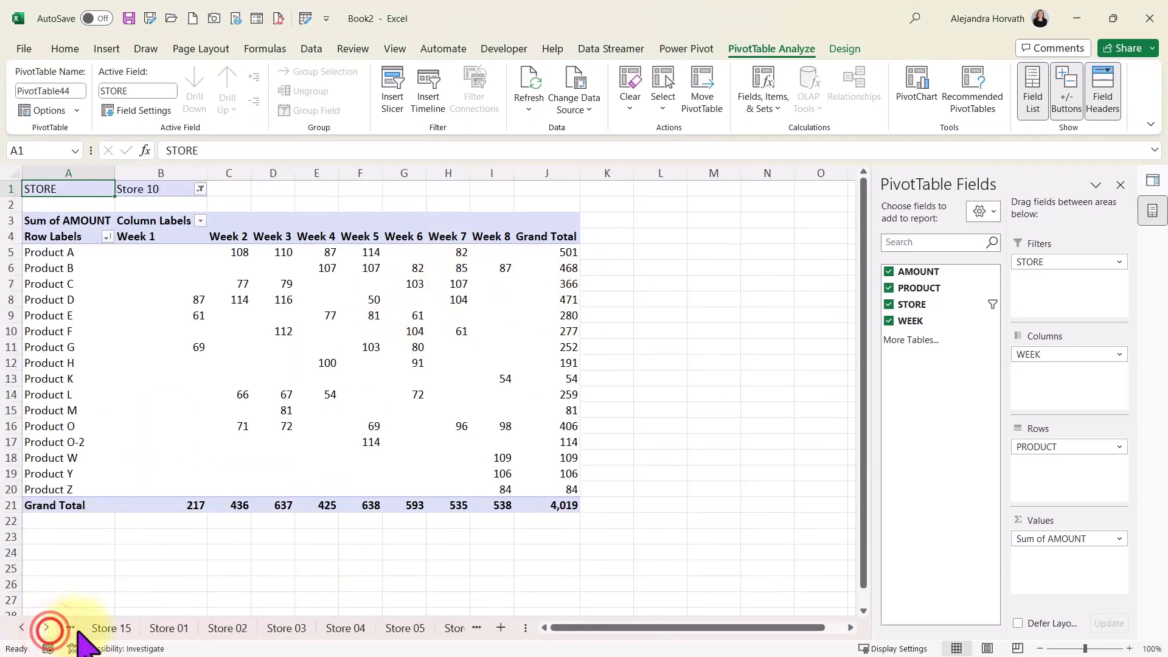
{"action": "left_click", "coordinate": [113, 629]}
{"action": "left_click", "coordinate": [163, 627]}
{"action": "left_click", "coordinate": [243, 628]}
{"action": "left_click", "coordinate": [45, 626]}
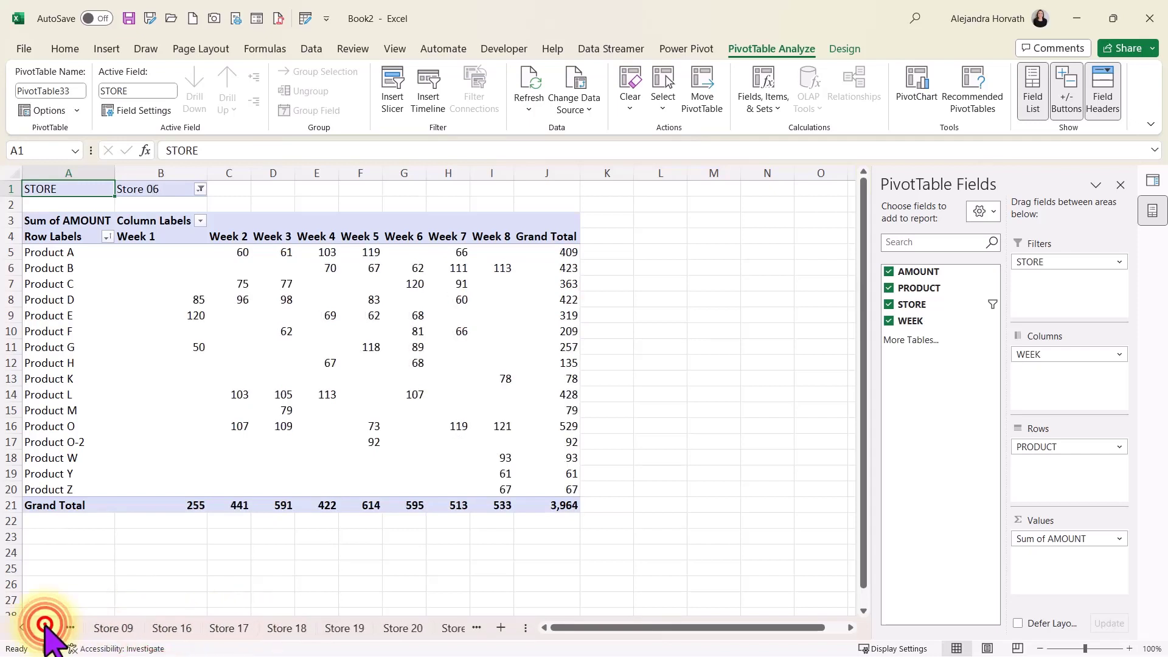
{"action": "left_click", "coordinate": [45, 626]}
{"action": "left_click", "coordinate": [45, 626]}
{"action": "left_click", "coordinate": [46, 626]}
{"action": "left_click", "coordinate": [45, 626]}
{"action": "left_click", "coordinate": [46, 626]}
{"action": "left_click", "coordinate": [45, 626]}
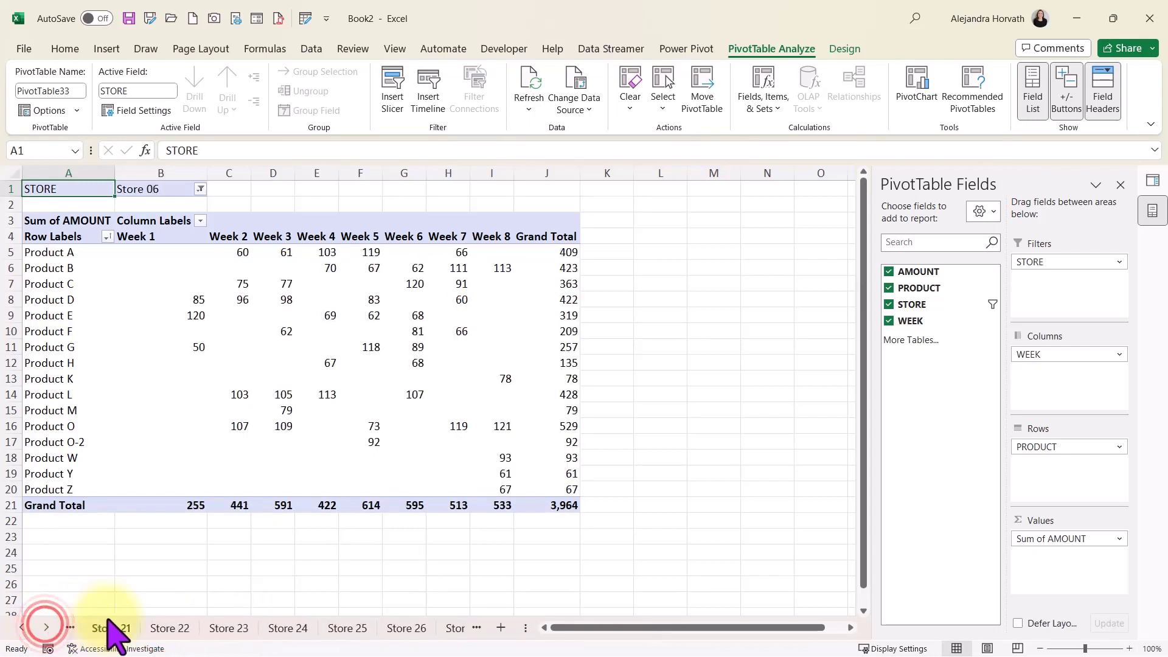
{"action": "left_click", "coordinate": [110, 627]}
{"action": "left_click", "coordinate": [166, 627]}
{"action": "left_click", "coordinate": [218, 628]}
{"action": "left_click", "coordinate": [288, 628]}
{"action": "left_click", "coordinate": [347, 628]}
{"action": "left_click", "coordinate": [398, 628]}
{"action": "left_click", "coordinate": [453, 629]}
Return to Sheet1 after the last store sheet and select a value cell in the main PivotTable
{"action": "left_click", "coordinate": [49, 627]}
{"action": "left_click", "coordinate": [49, 627]}
{"action": "left_click", "coordinate": [49, 627]}
{"action": "left_click", "coordinate": [48, 626]}
{"action": "left_click", "coordinate": [49, 626]}
{"action": "left_click", "coordinate": [49, 626]}
{"action": "left_click", "coordinate": [48, 626]}
{"action": "left_click", "coordinate": [48, 626]}
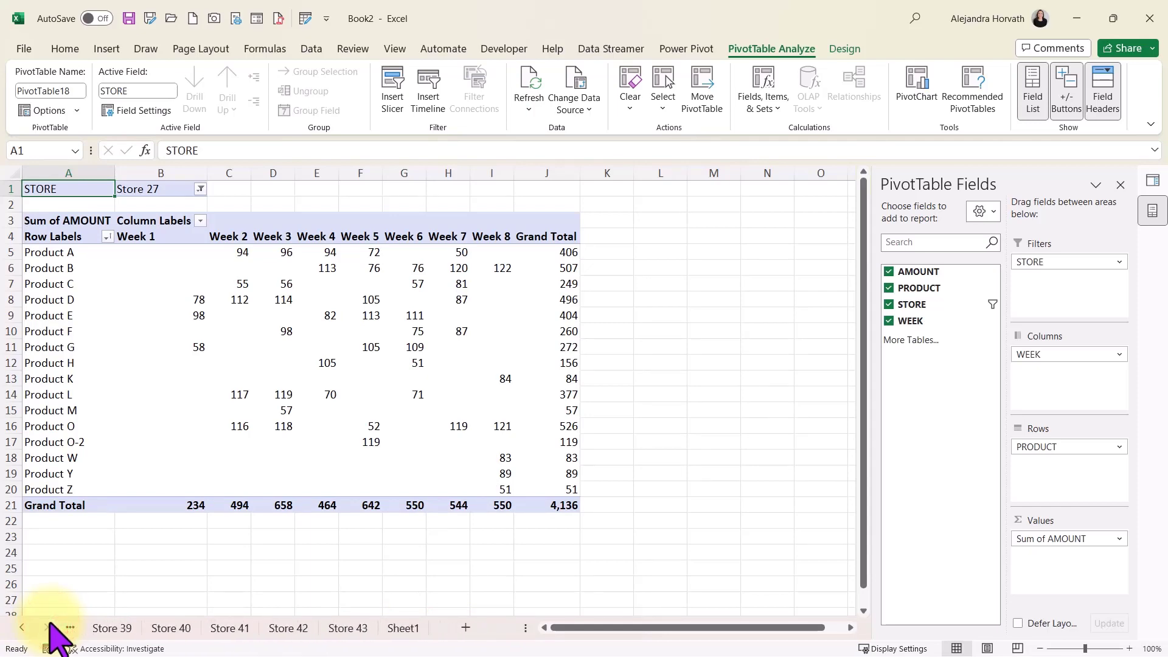
{"action": "left_click", "coordinate": [404, 628]}
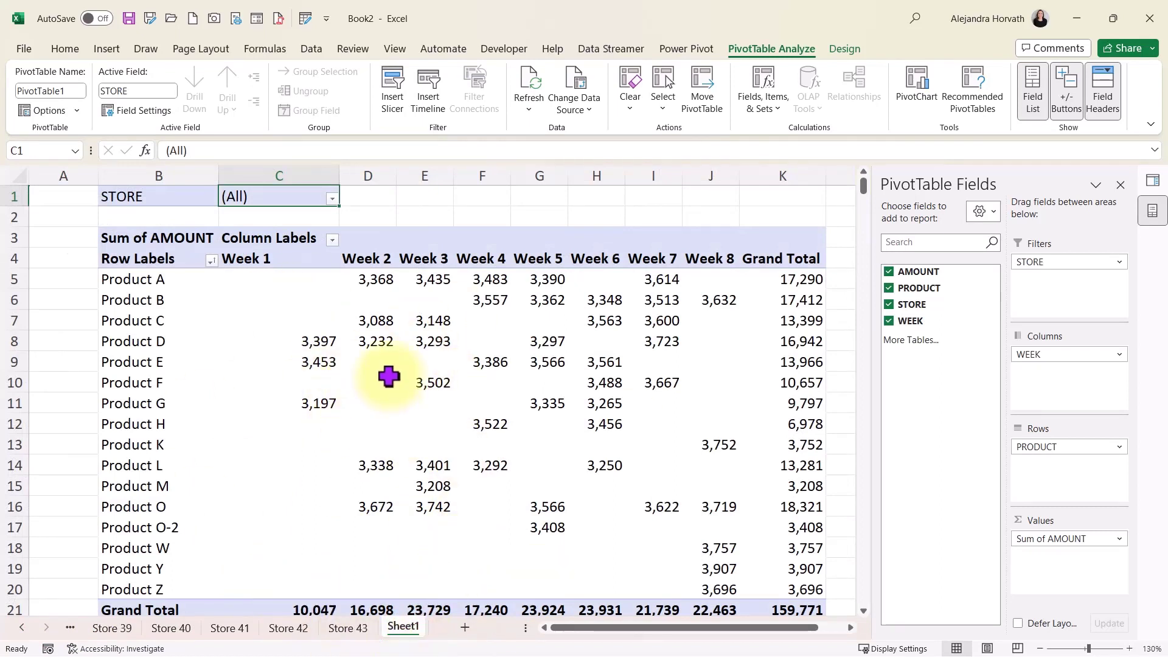
{"action": "left_click", "coordinate": [409, 403]}
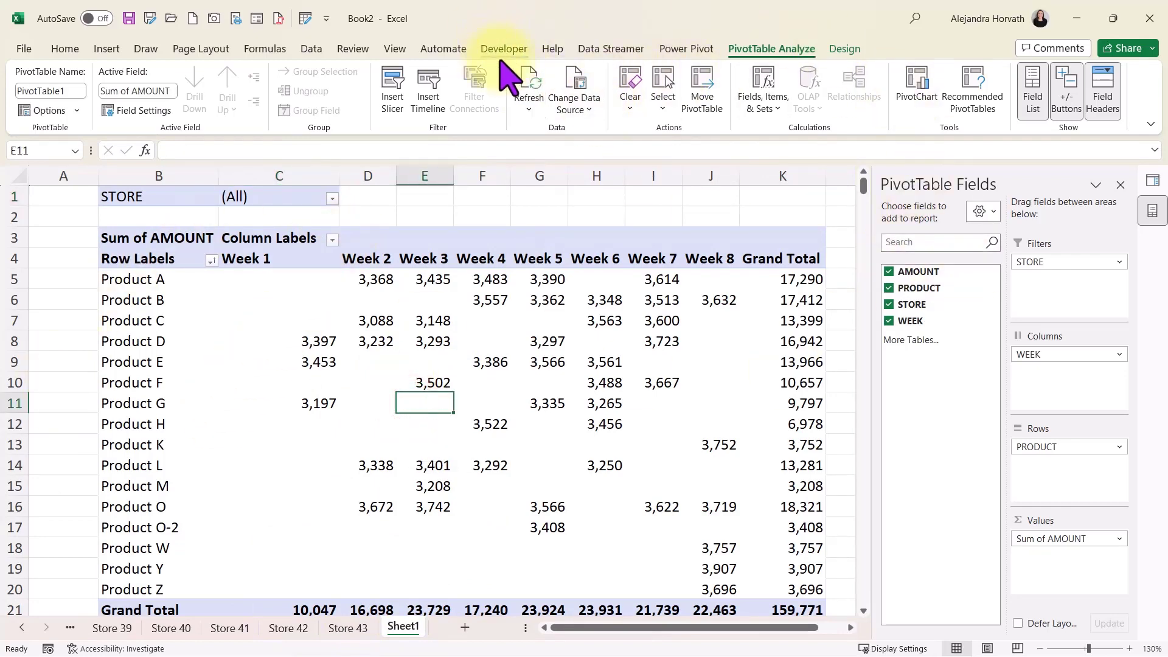
Show the workbook's queries and open the Sales query in the Power Query Editor
{"action": "left_click", "coordinate": [311, 48]}
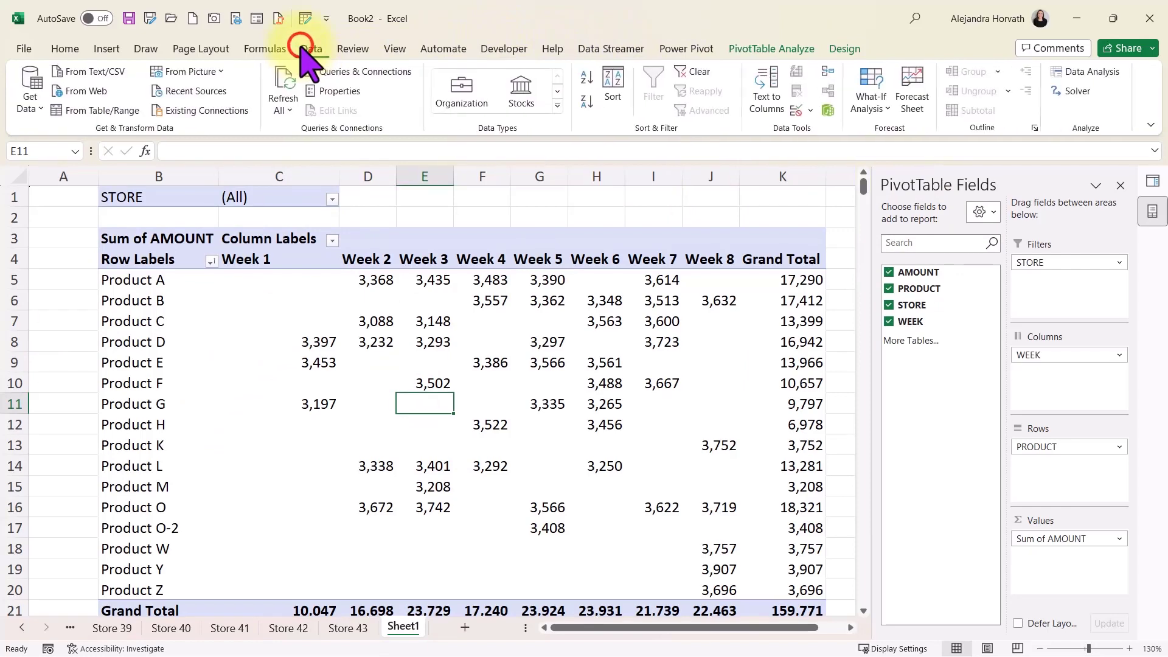
{"action": "left_click", "coordinate": [1152, 181]}
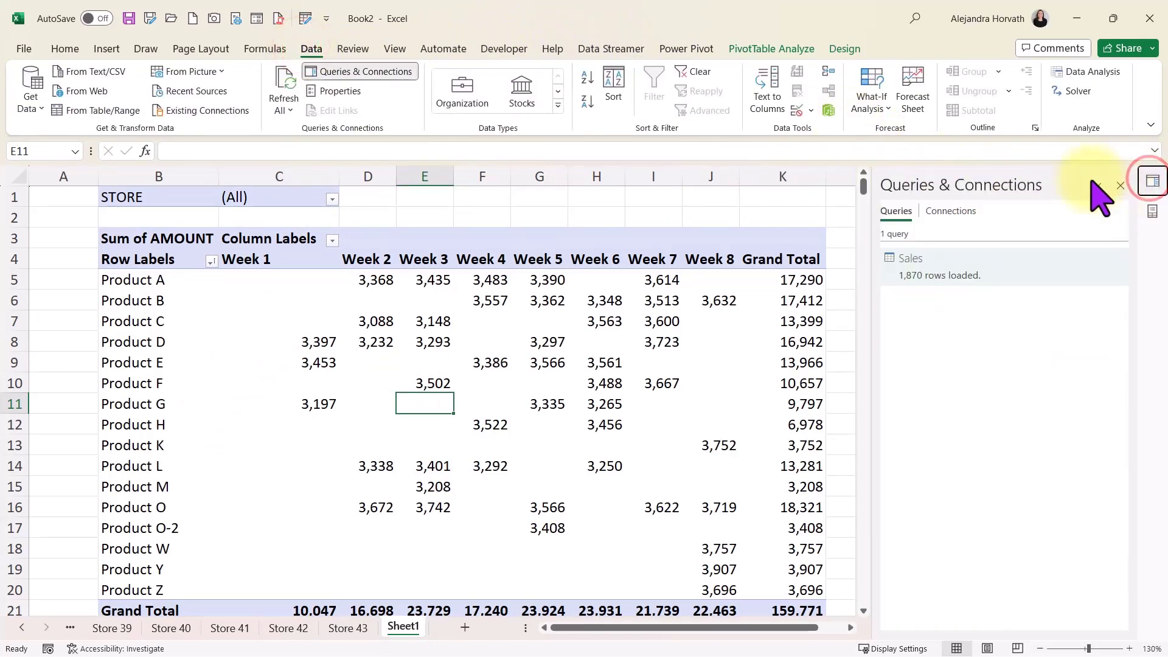
{"action": "left_click", "coordinate": [934, 260]}
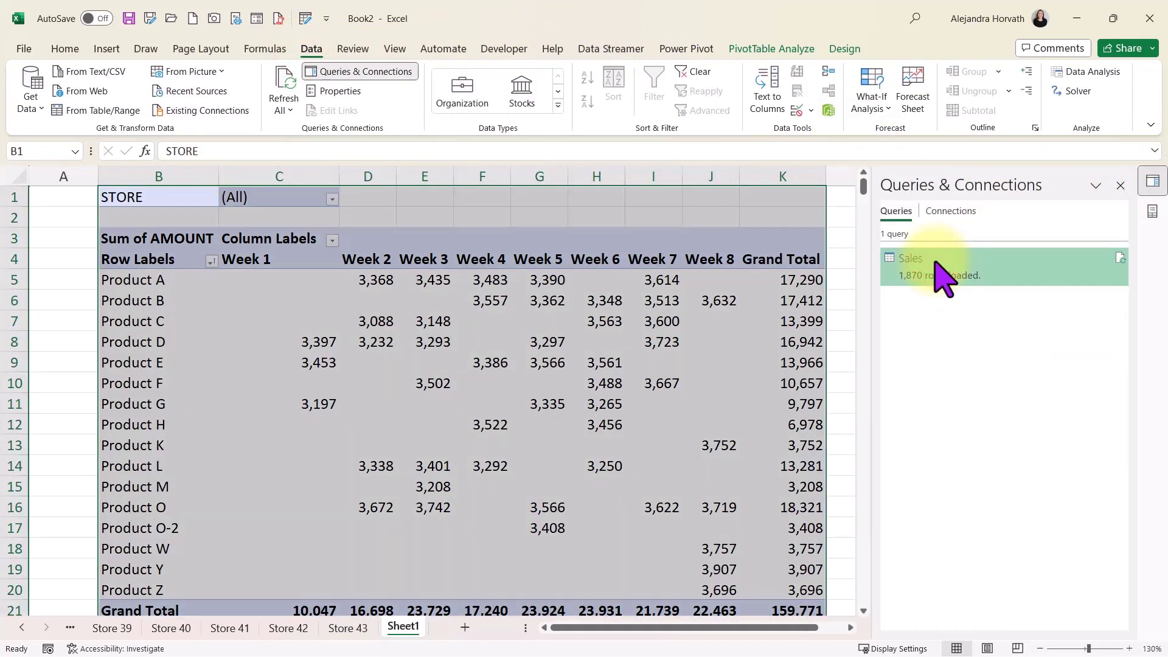
{"action": "double_click", "coordinate": [934, 260]}
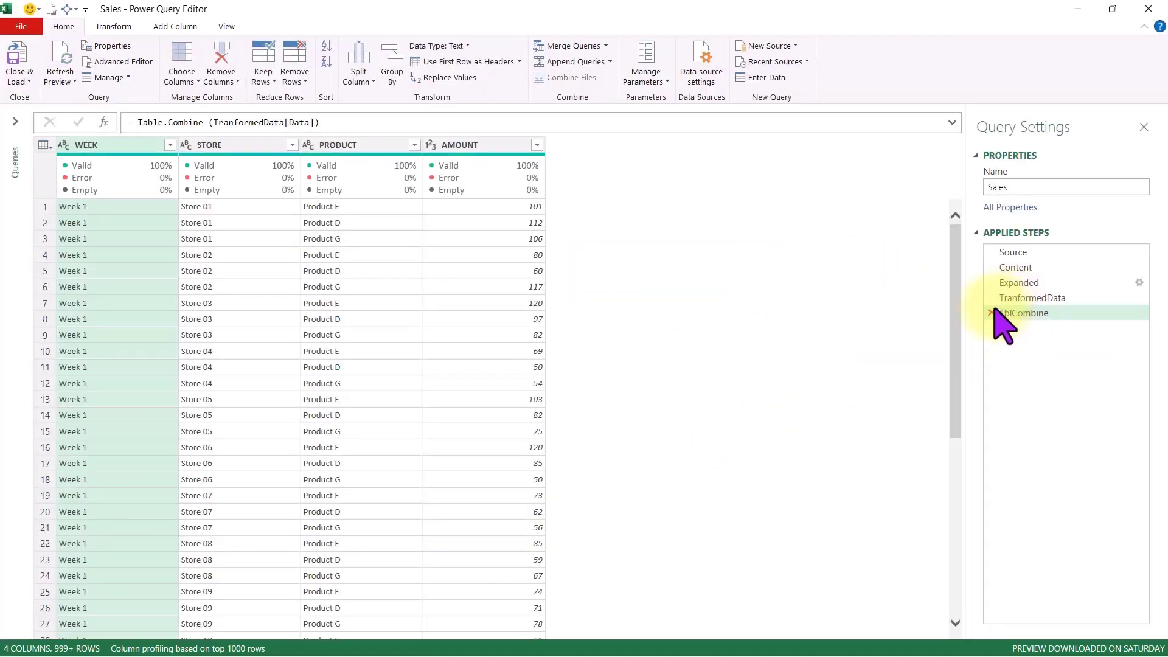
Select the TranformedData step and preview its first nested table, with the preview enlarged for reading
{"action": "left_click", "coordinate": [1029, 298]}
{"action": "left_click", "coordinate": [145, 207]}
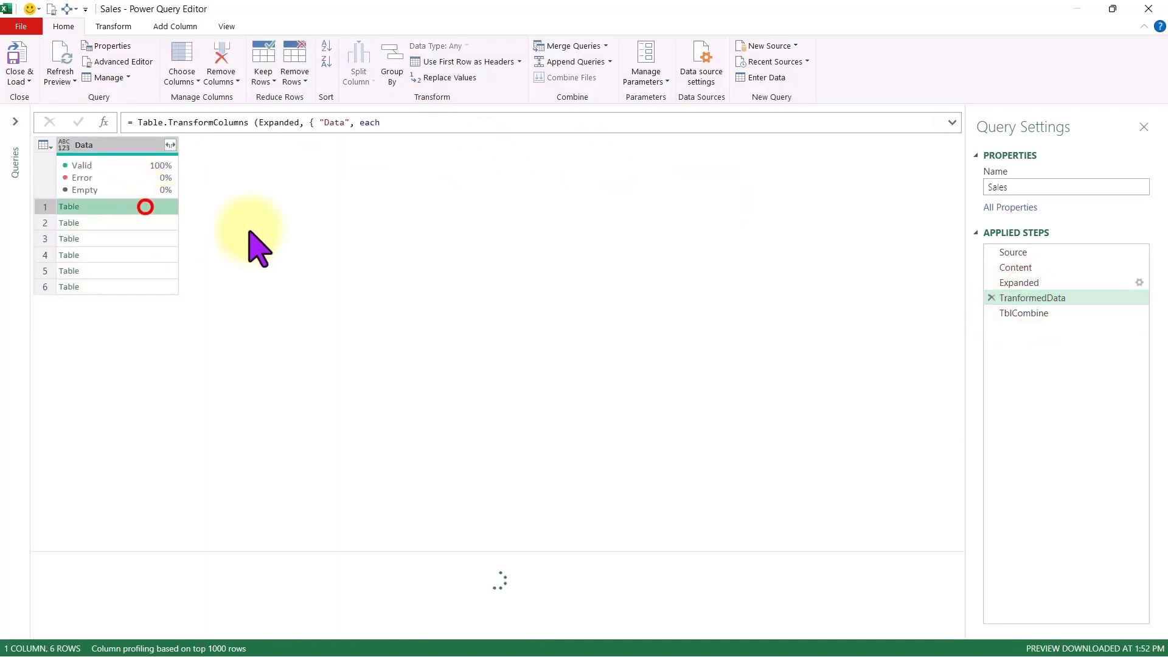
{"action": "left_click_drag", "start_coordinate": [569, 551], "coordinate": [570, 322]}
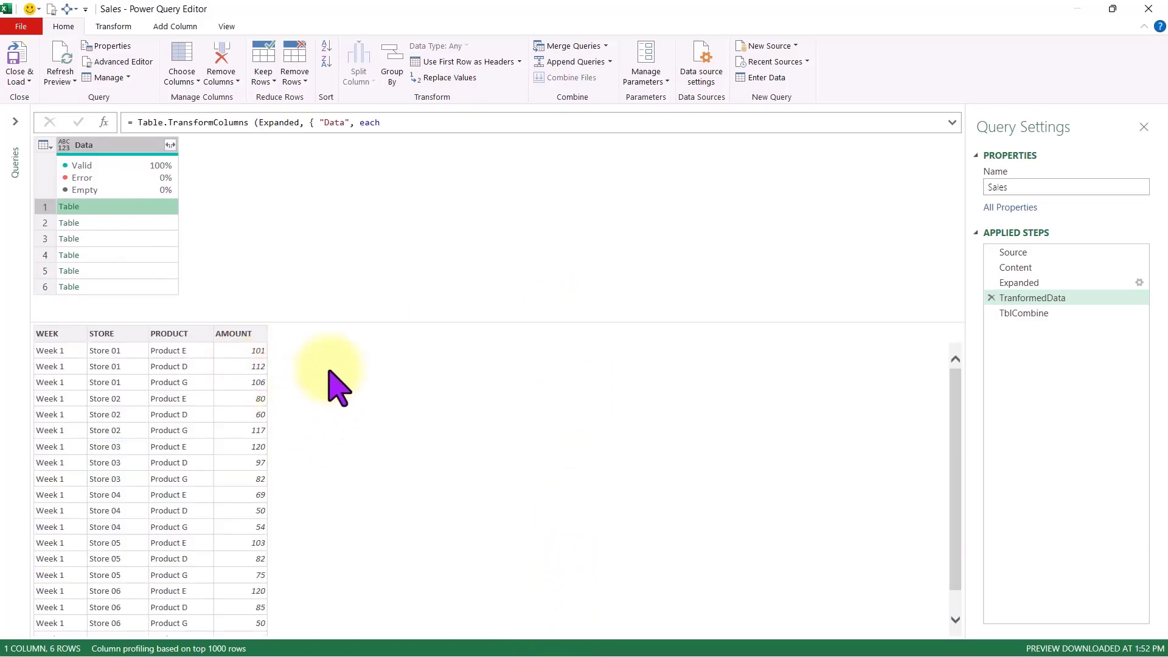
{"action": "key", "text": "ctrl+shift+plus"}
{"action": "key", "text": "ctrl+shift+plus"}
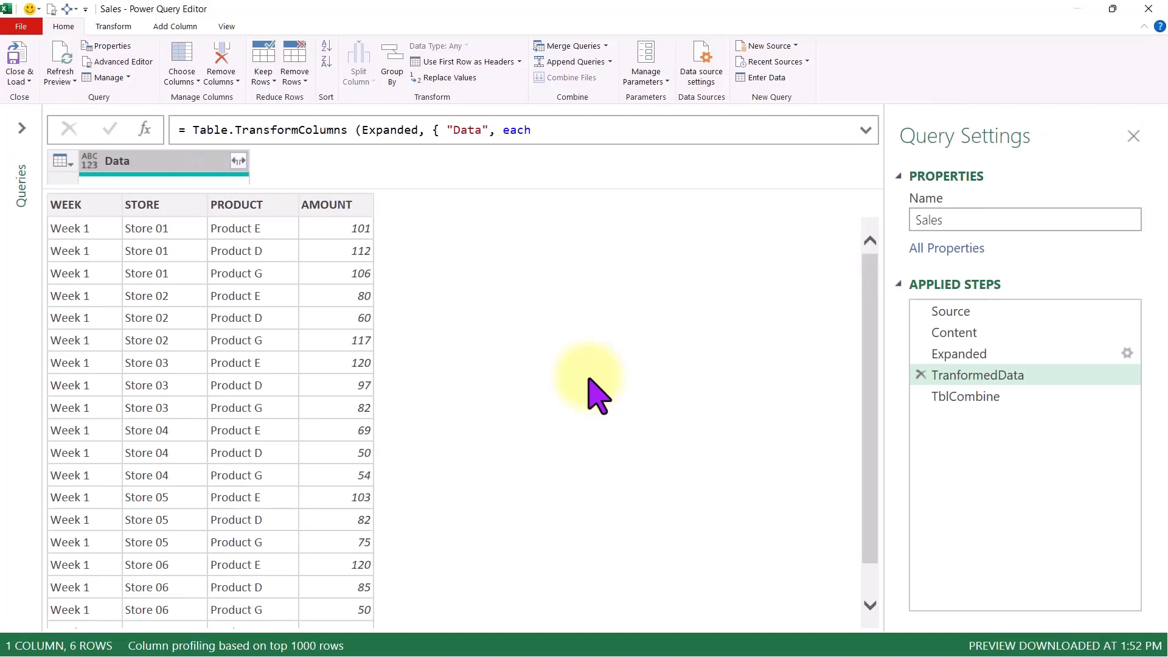
{"action": "left_click_drag", "start_coordinate": [435, 188], "coordinate": [432, 316]}
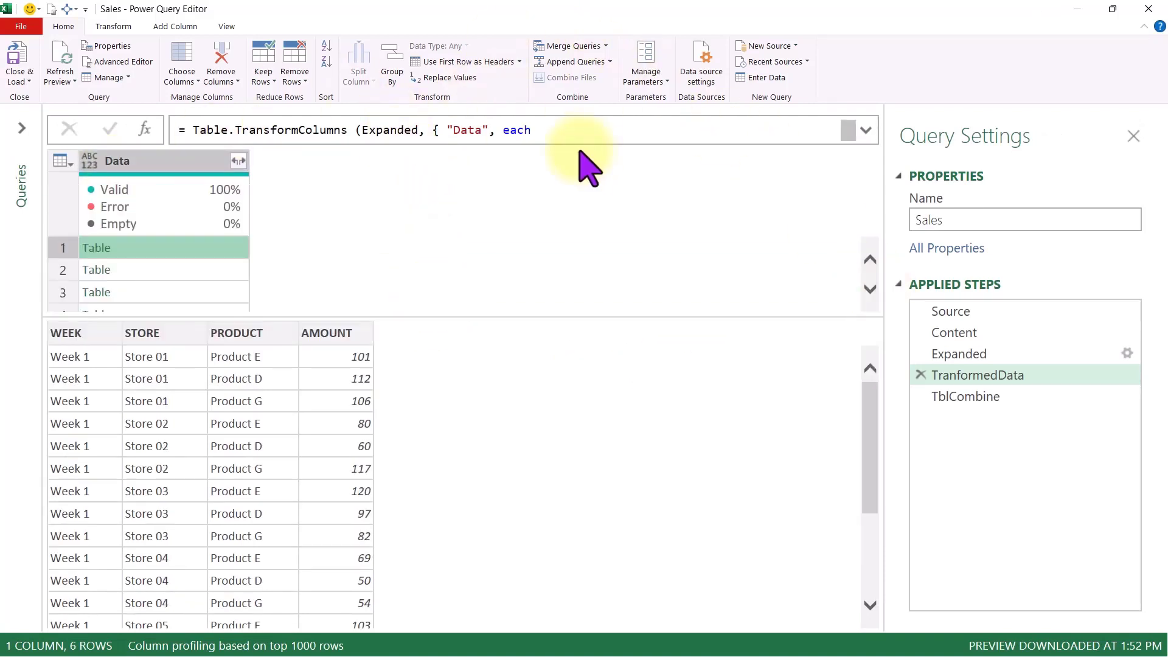
Expand the TranformedData formula and start a new variable p with Table.AddColumn on a line after o, separated by a comma
{"action": "left_click", "coordinate": [865, 129]}
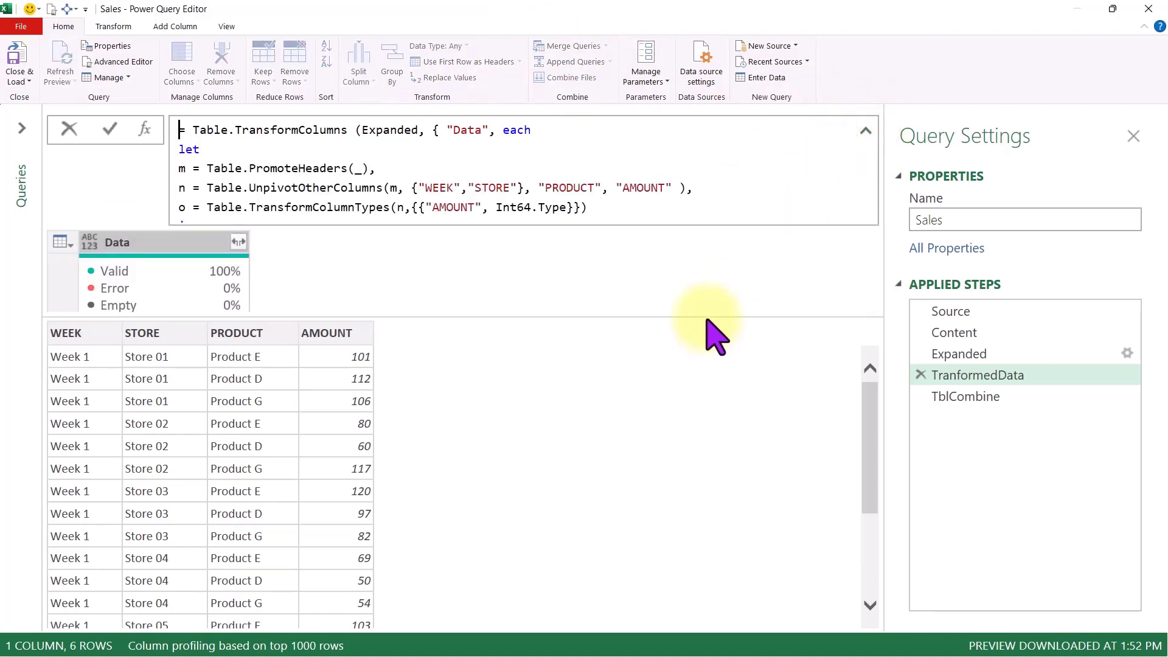
{"action": "left_click_drag", "start_coordinate": [693, 316], "coordinate": [690, 359]}
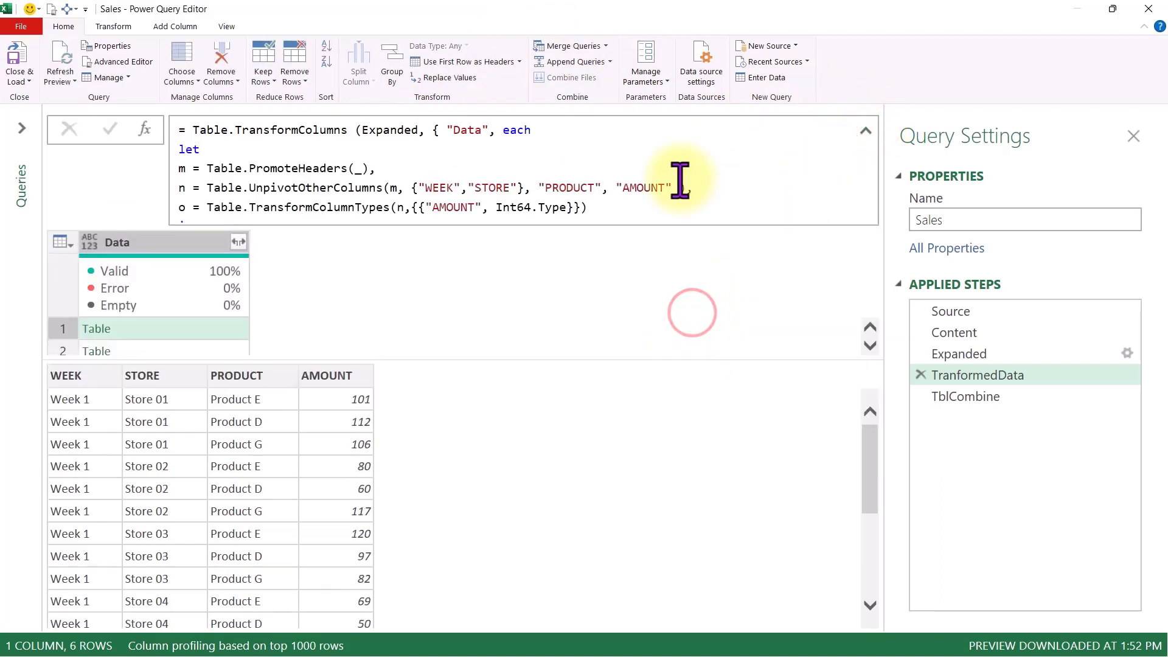
{"action": "scroll", "coordinate": [644, 201], "scroll_direction": "down", "scroll_amount": 2}
{"action": "scroll", "coordinate": [648, 205], "scroll_direction": "up", "scroll_amount": 1}
{"action": "left_click", "coordinate": [644, 160]}
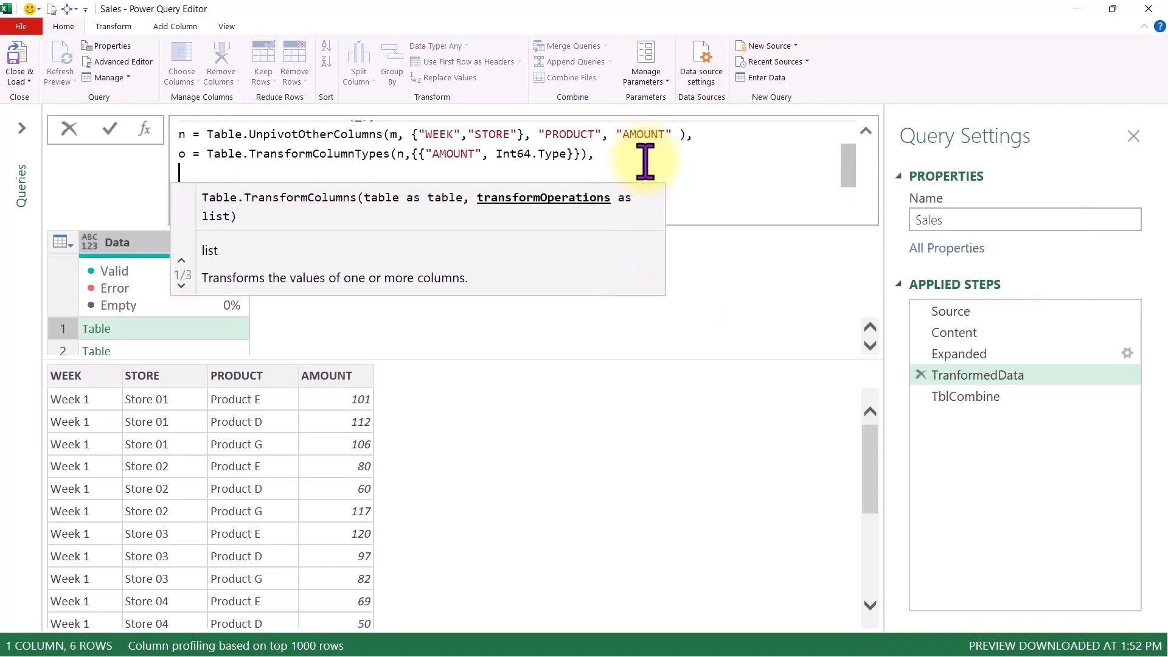
{"action": "type", "text": "p = "}
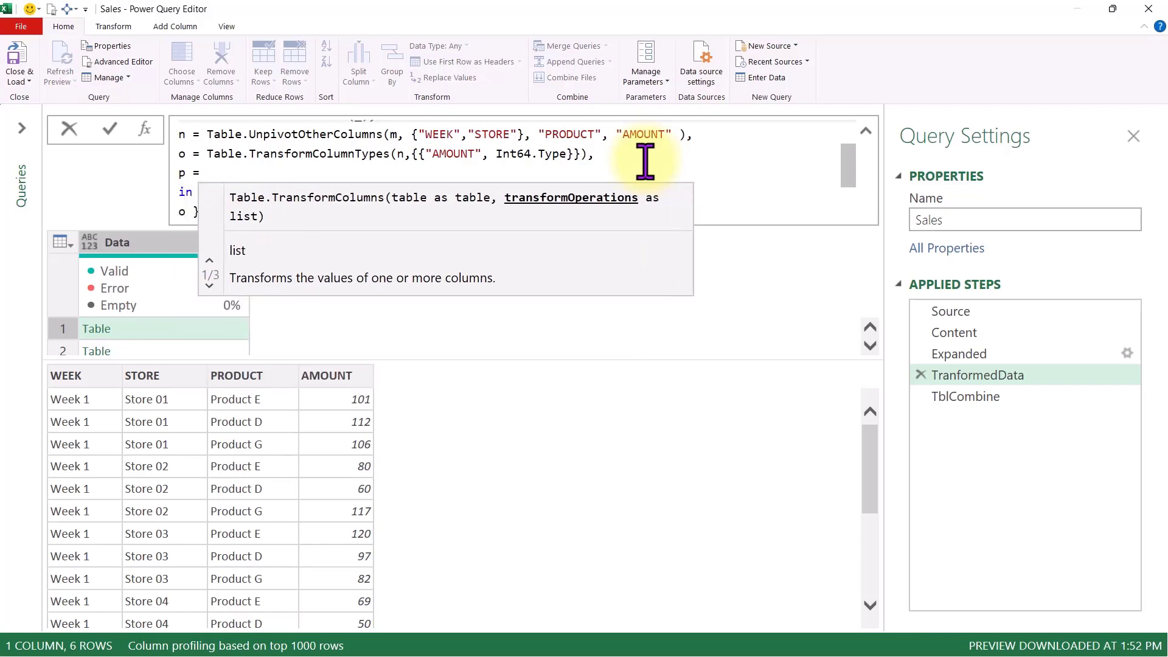
{"action": "type", "text": " ta"}
{"action": "key", "text": "Tab"}
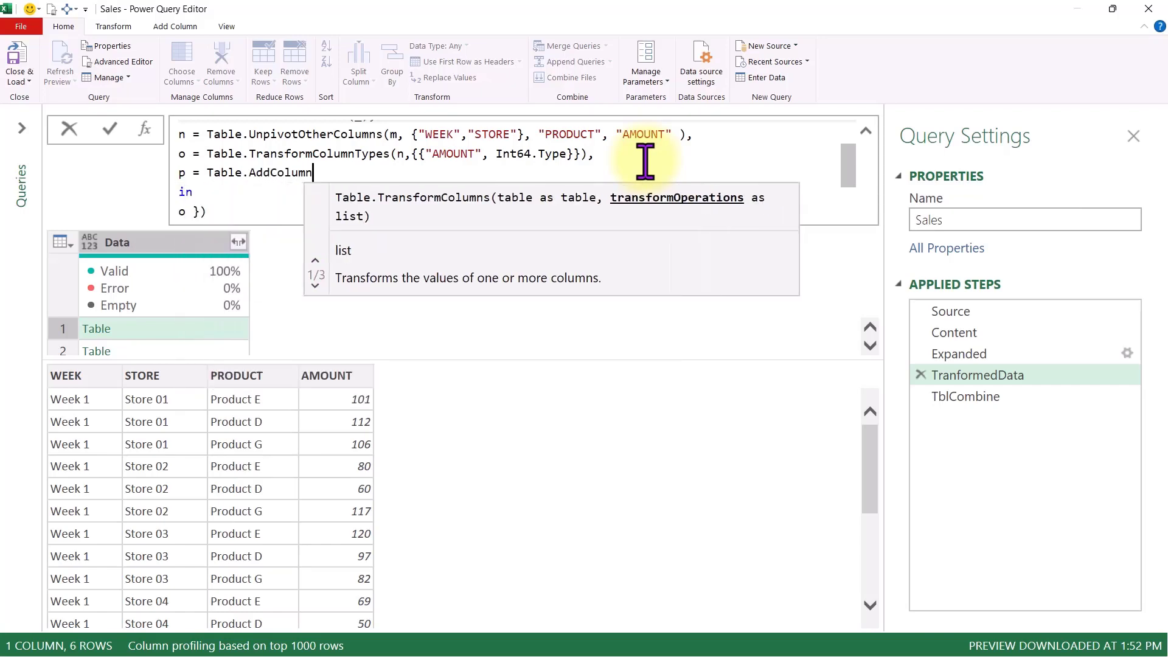
{"action": "type", "text": "("}
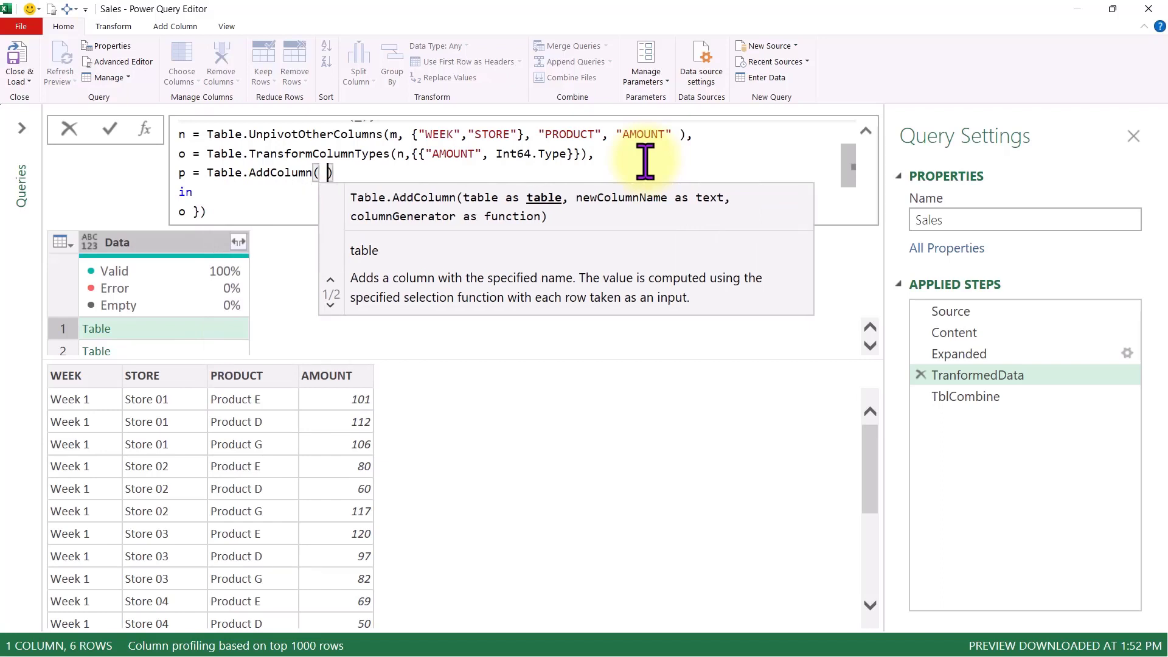
Fill in the Table.AddColumn arguments with table o, column name "TAX" and the generator each [AMOUNT] * .05
{"action": "key", "text": "Left"}
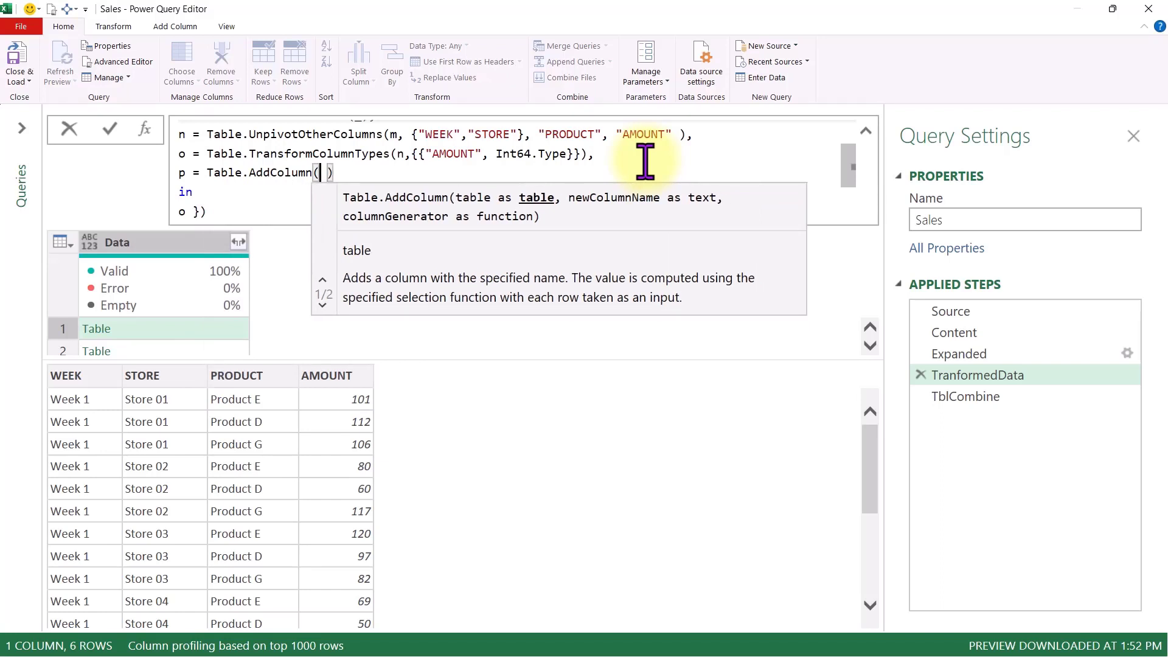
{"action": "type", "text": "o"}
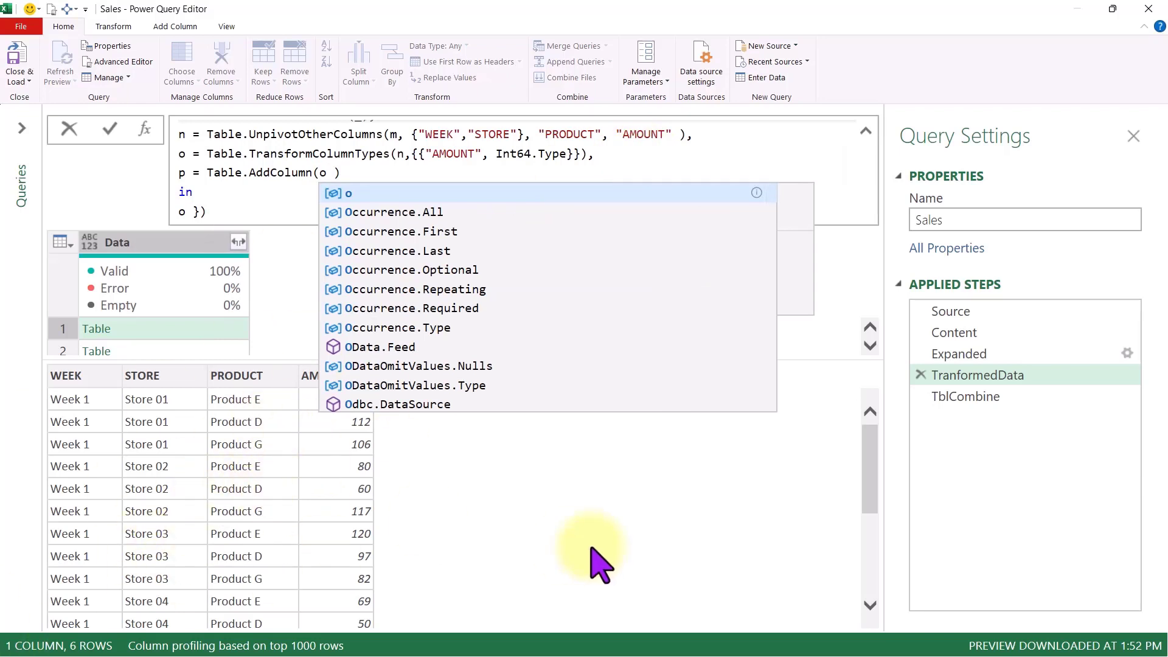
{"action": "type", "text": ","}
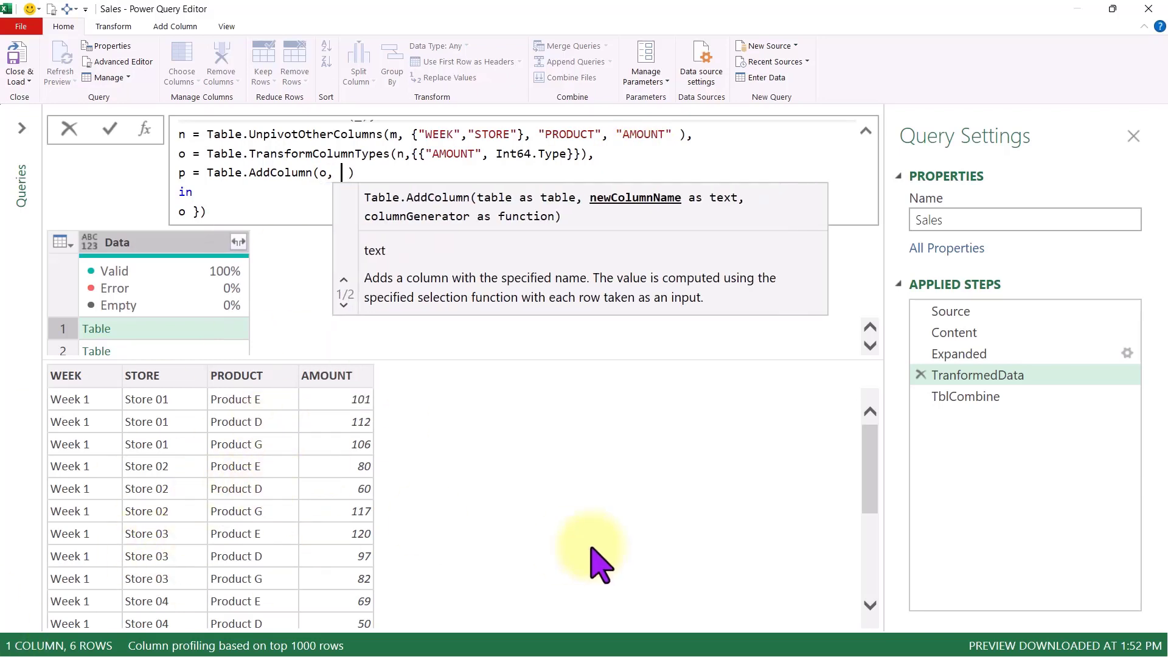
{"action": "type", "text": " \"TAX"}
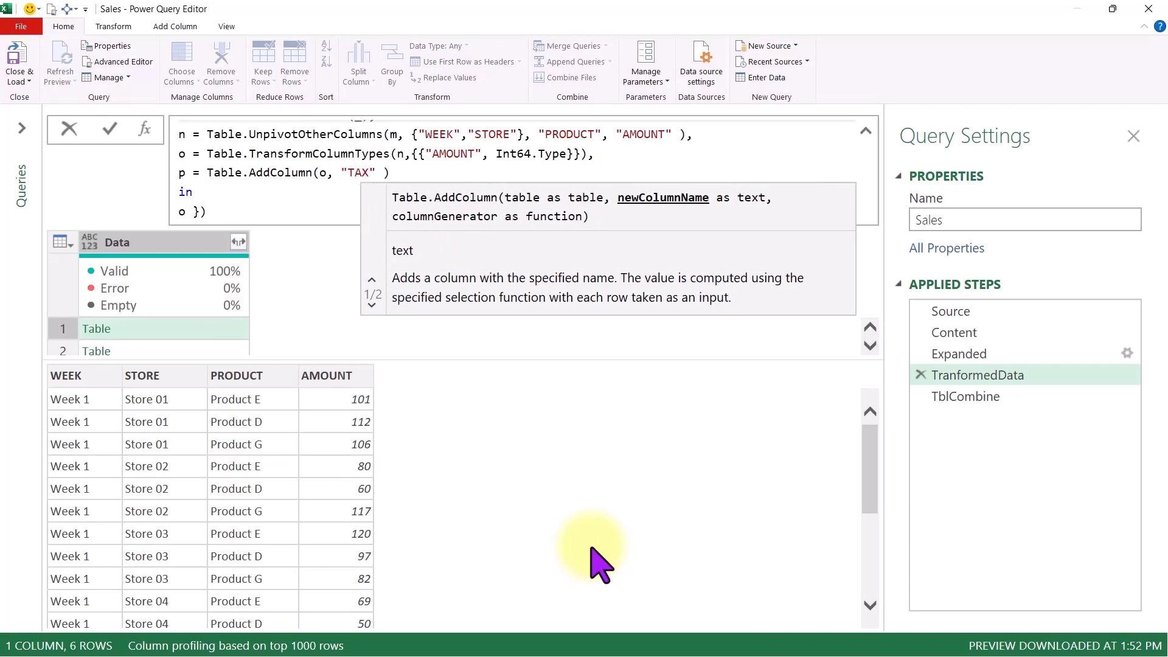
{"action": "type", "text": "\","}
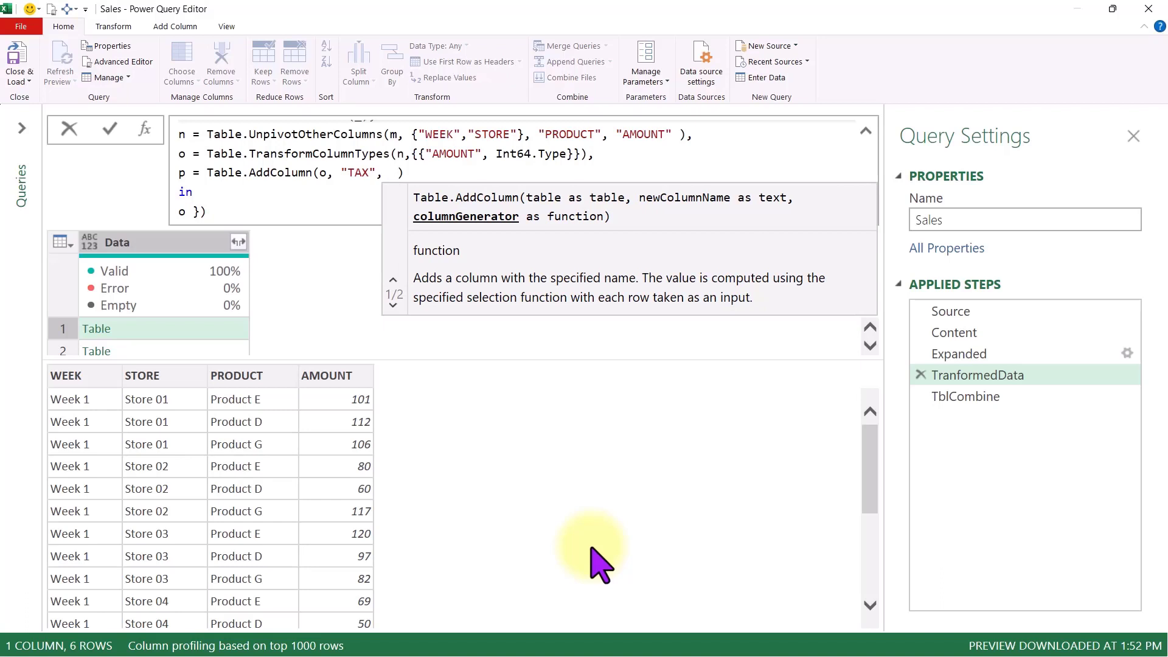
{"action": "type", "text": "each "}
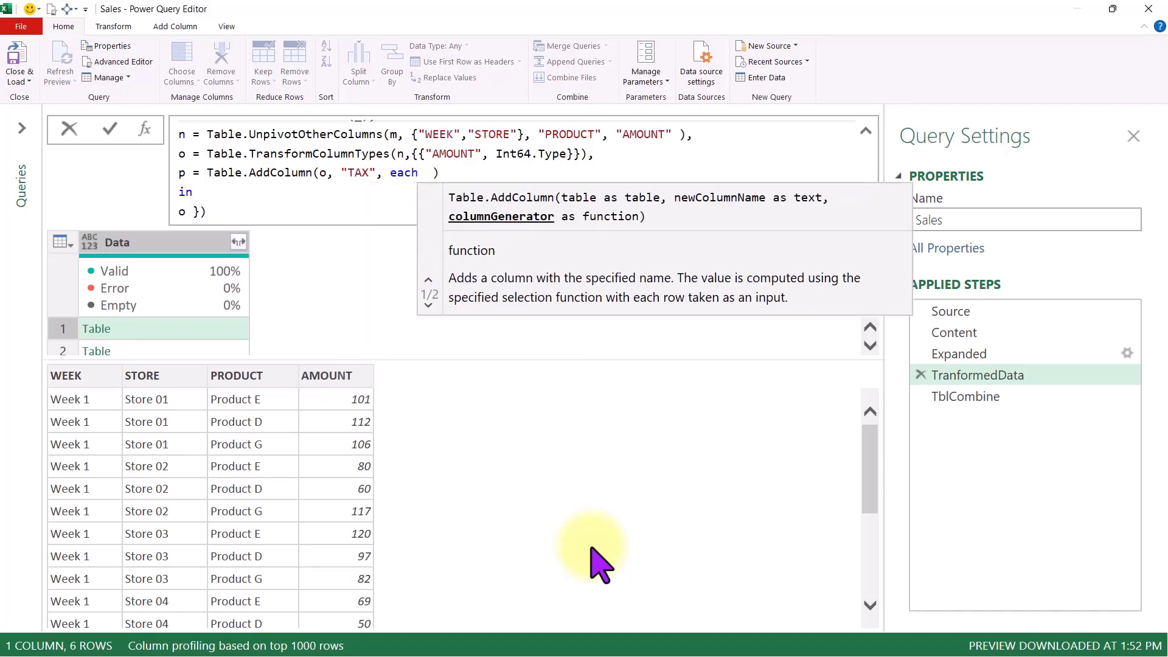
{"action": "type", "text": "[A"}
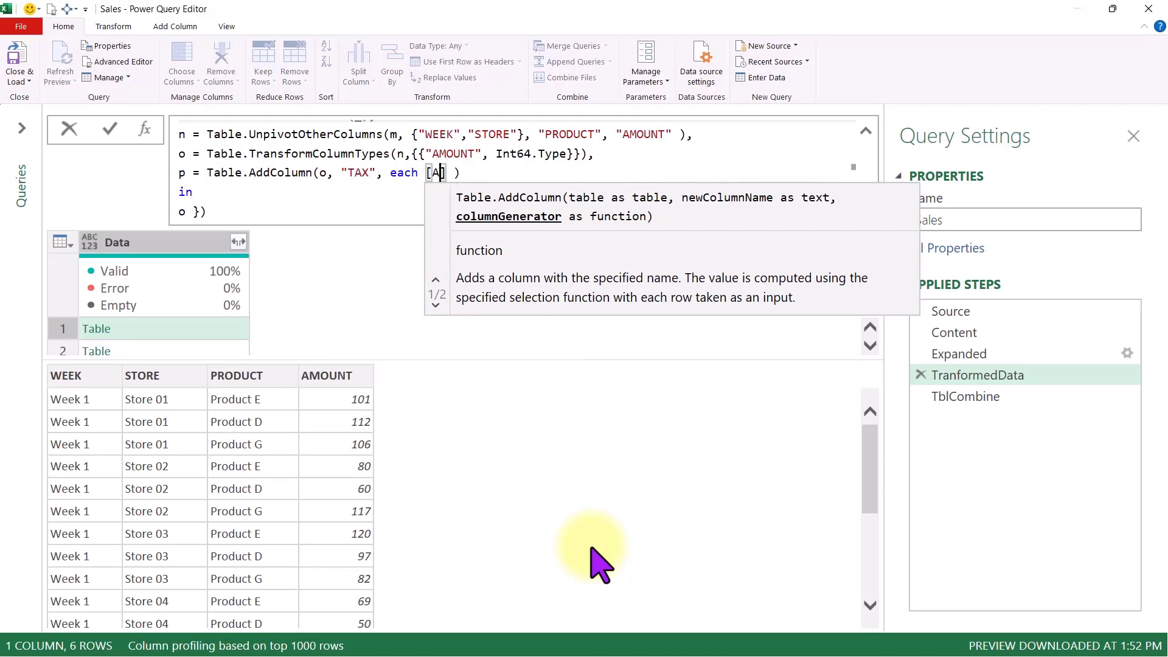
{"action": "type", "text": "MOUN"}
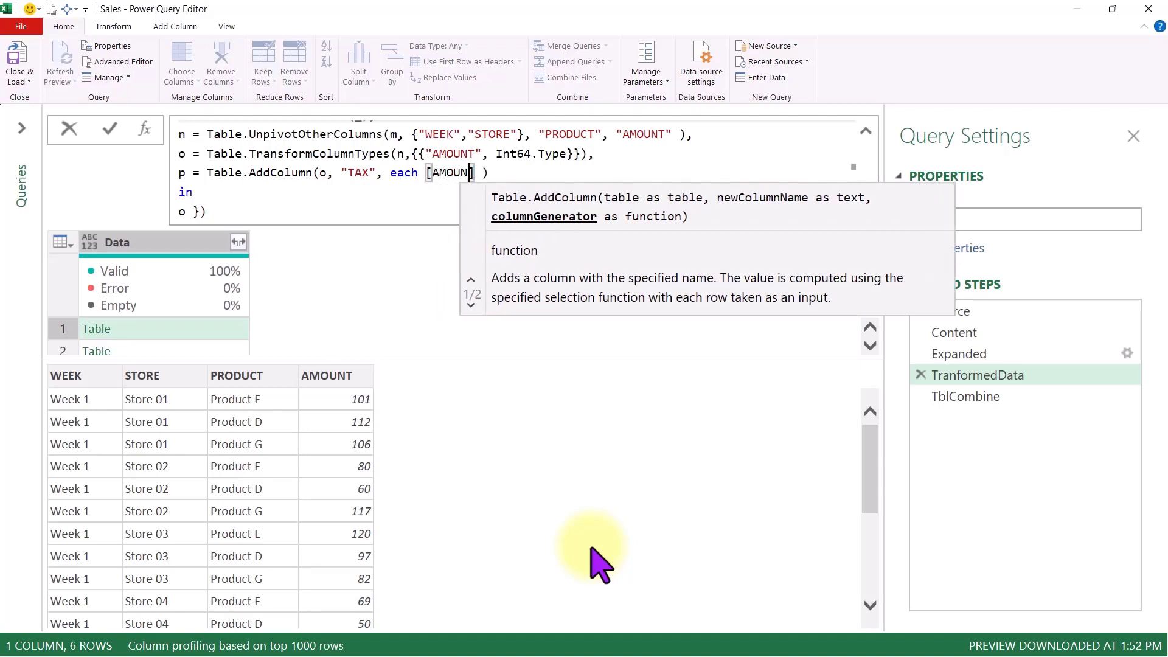
{"action": "type", "text": "T] * .05"}
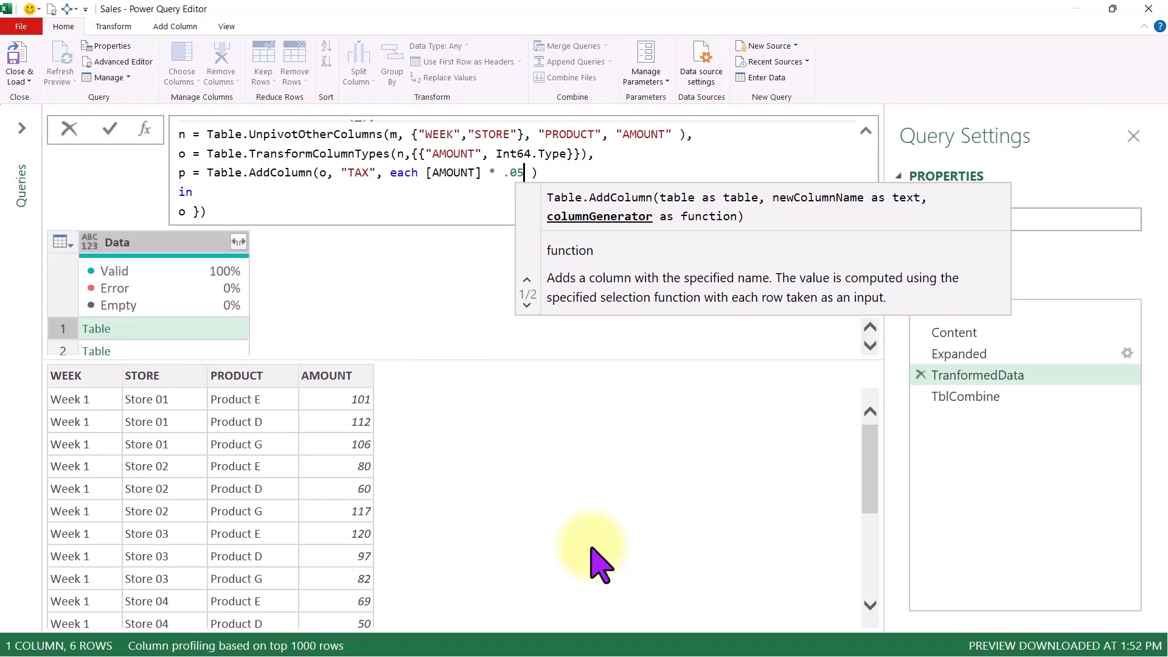
Set the TAX column's data type to type number in the function's last argument and compare it with AMOUNT's Int64.Type
{"action": "type", "text": ","}
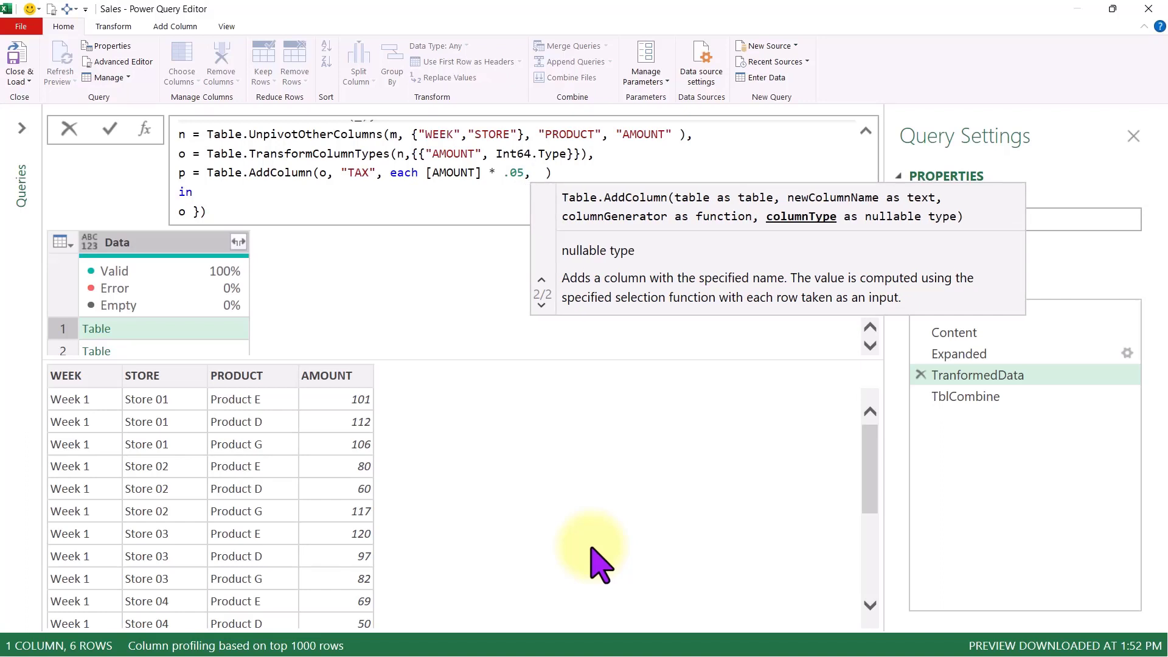
{"action": "type", "text": " in"}
{"action": "key", "text": "BackSpace"}
{"action": "key", "text": "BackSpace"}
{"action": "type", "text": "type num"}
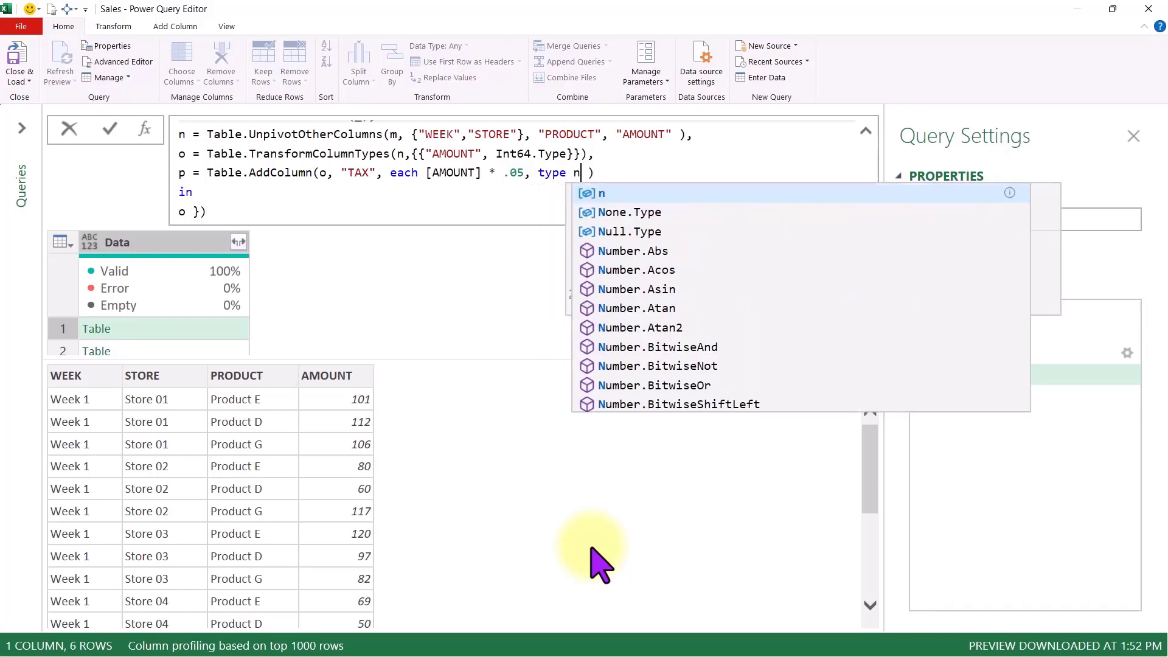
{"action": "type", "text": "ber"}
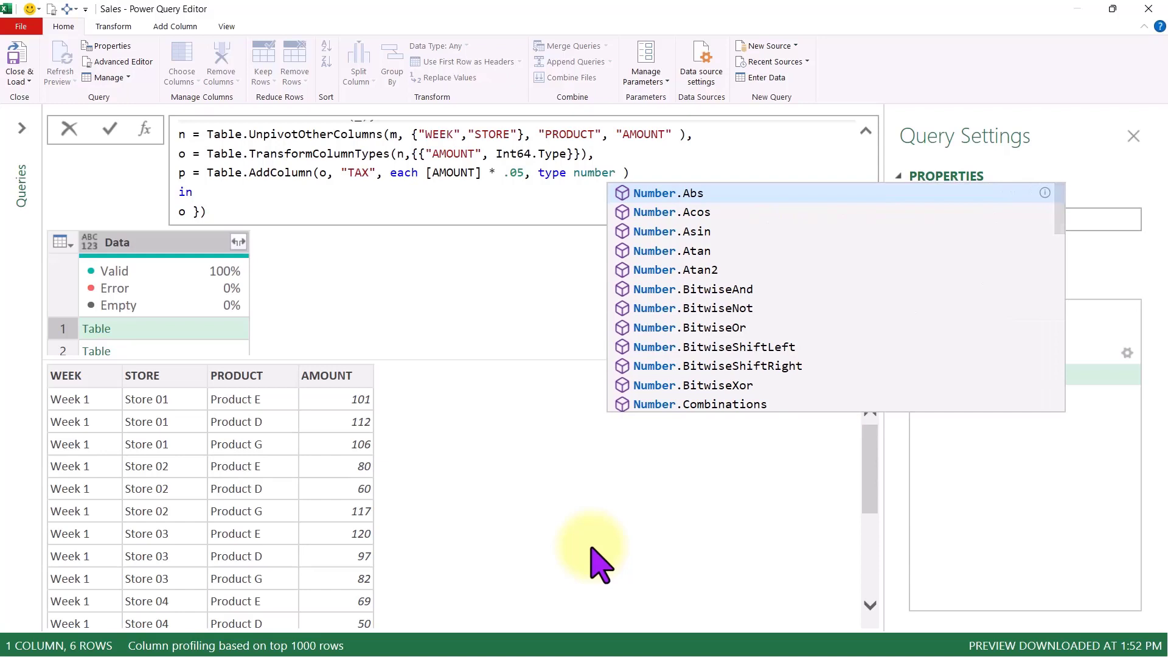
{"action": "key", "text": "Right"}
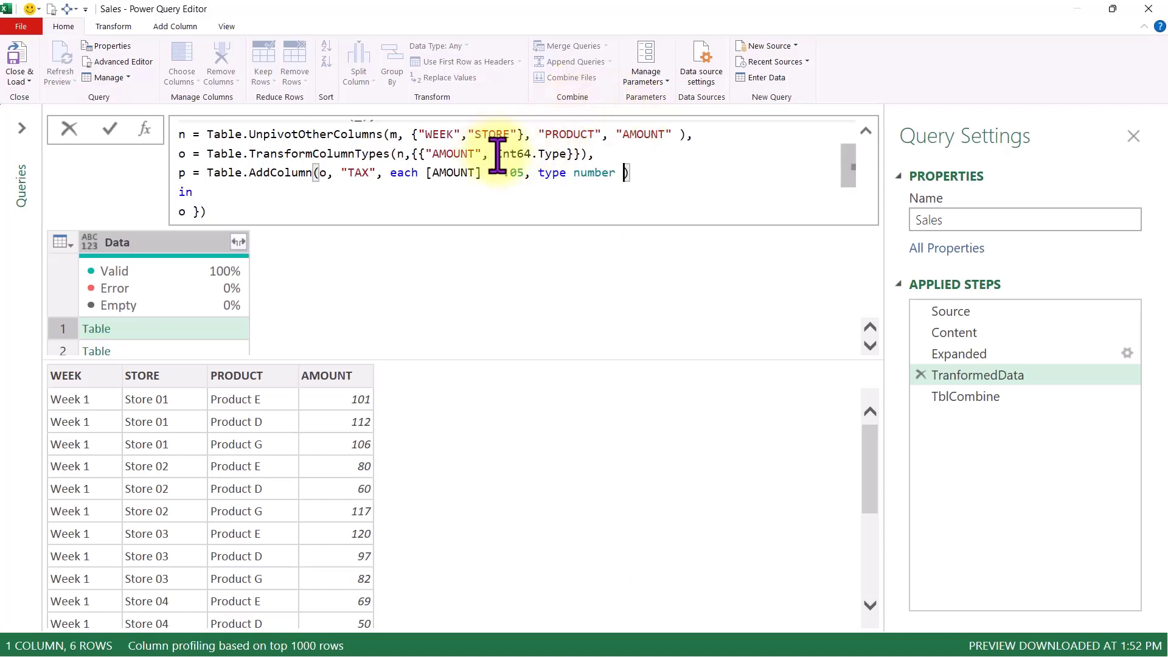
{"action": "left_click_drag", "start_coordinate": [496, 153], "coordinate": [564, 154]}
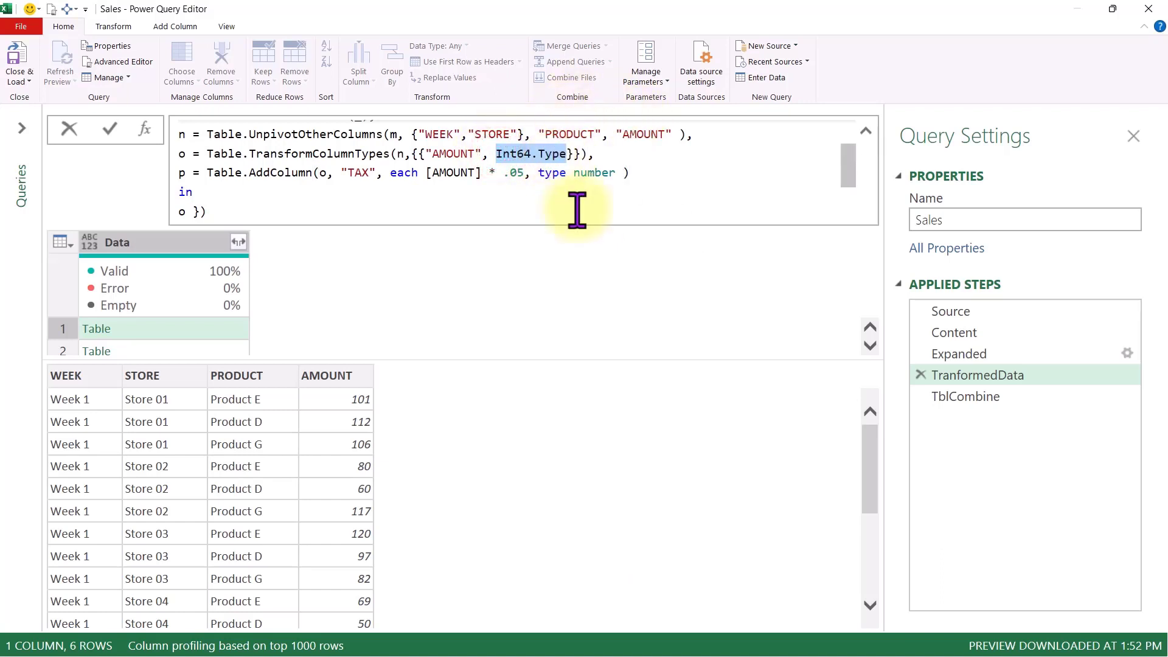
Make the let expression return p instead of o, commit the formula and preview the first nested table's AMOUNT and TAX columns
{"action": "left_click", "coordinate": [181, 211]}
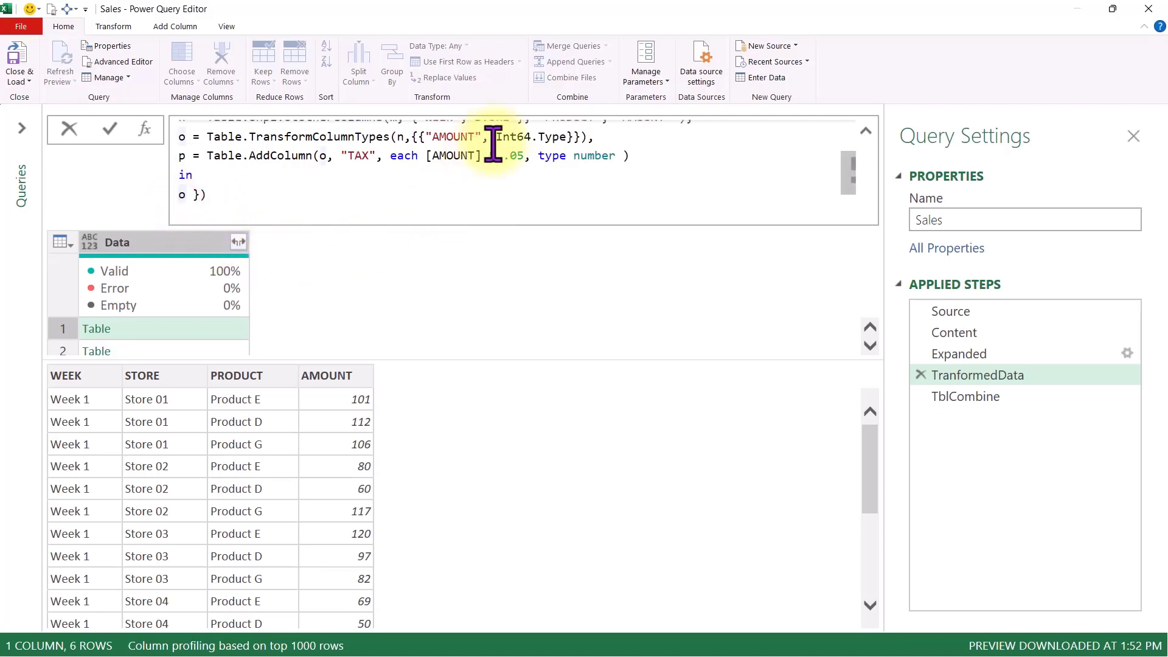
{"action": "type", "text": "p"}
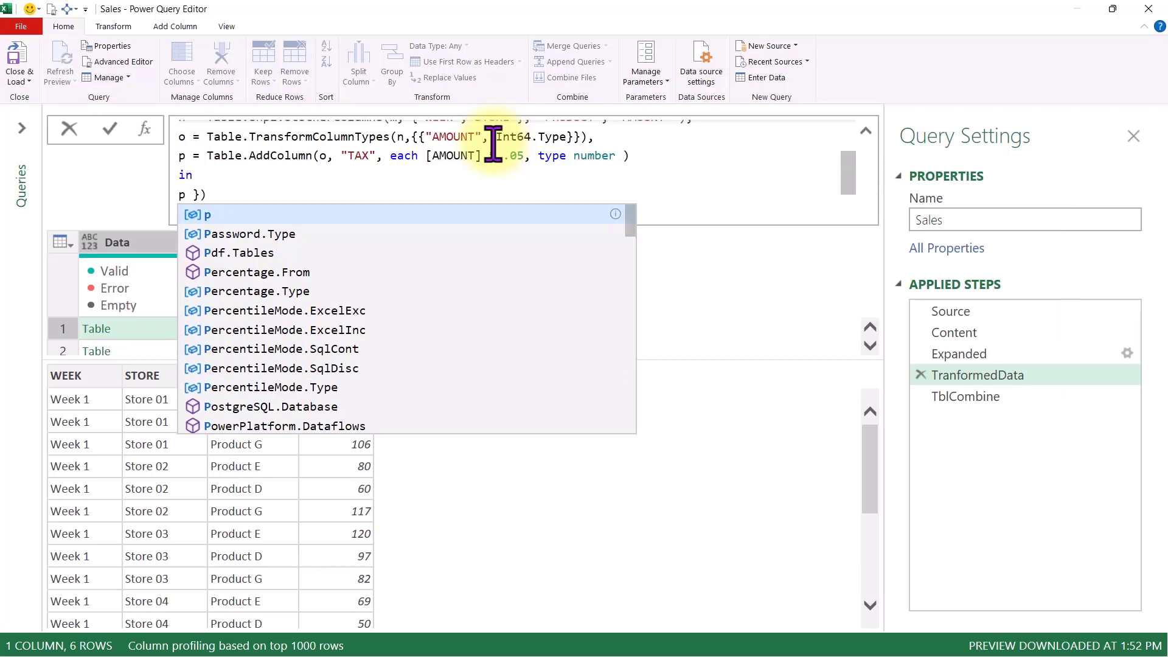
{"action": "left_click", "coordinate": [109, 128]}
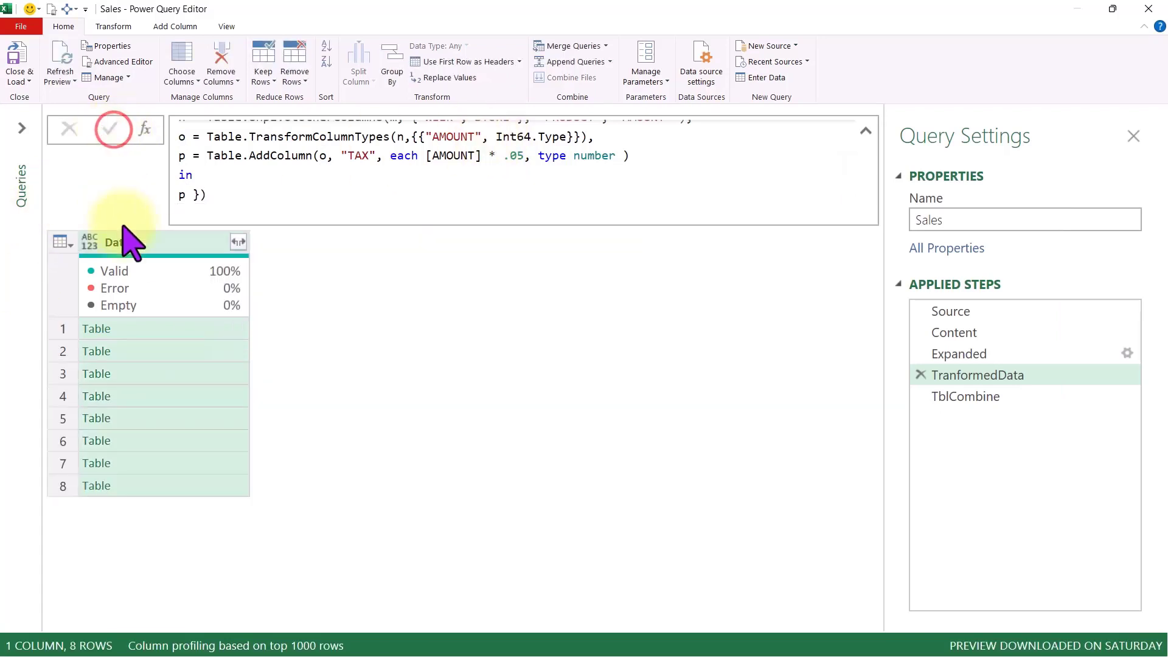
{"action": "left_click", "coordinate": [202, 331]}
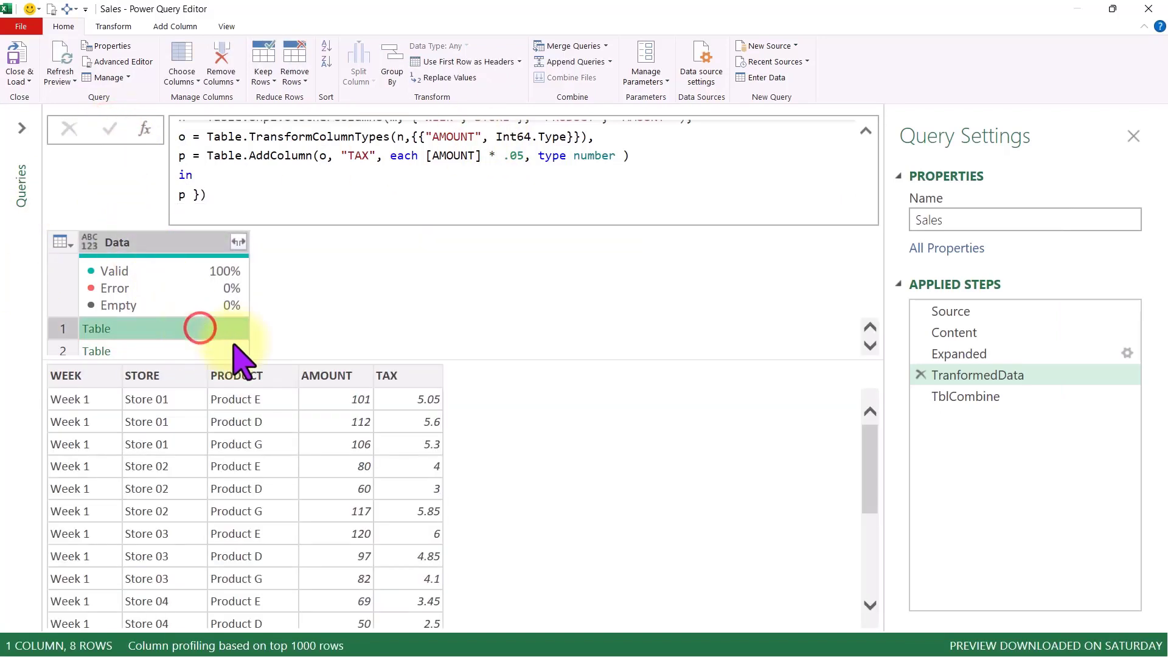
{"action": "left_click", "coordinate": [341, 376]}
{"action": "left_click", "coordinate": [391, 376]}
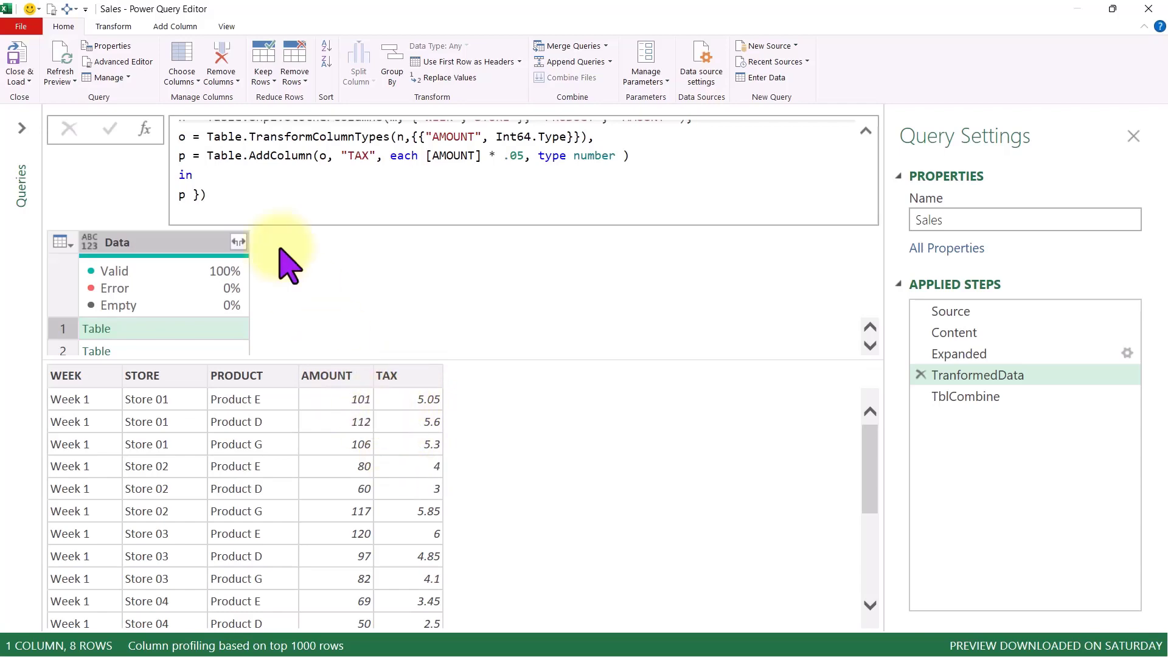
Close and load the query, show the PivotTable field list on Sheet1 and add the TAX field to the values
{"action": "left_click", "coordinate": [19, 79]}
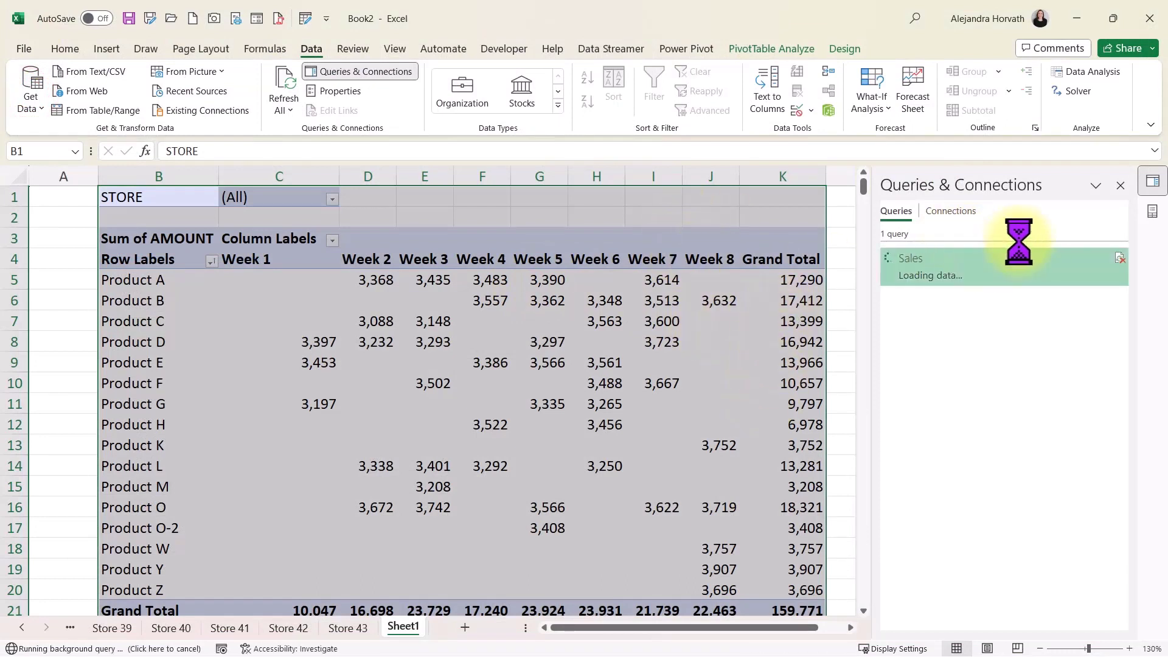
{"action": "left_click", "coordinate": [1153, 212]}
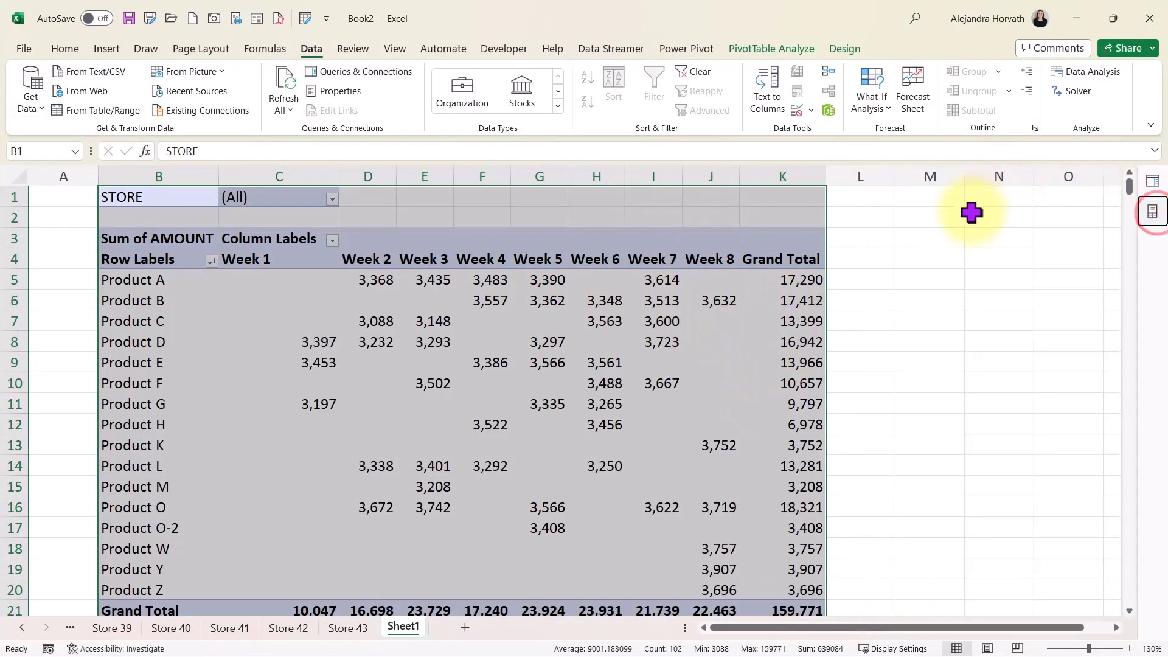
{"action": "left_click", "coordinate": [1152, 212]}
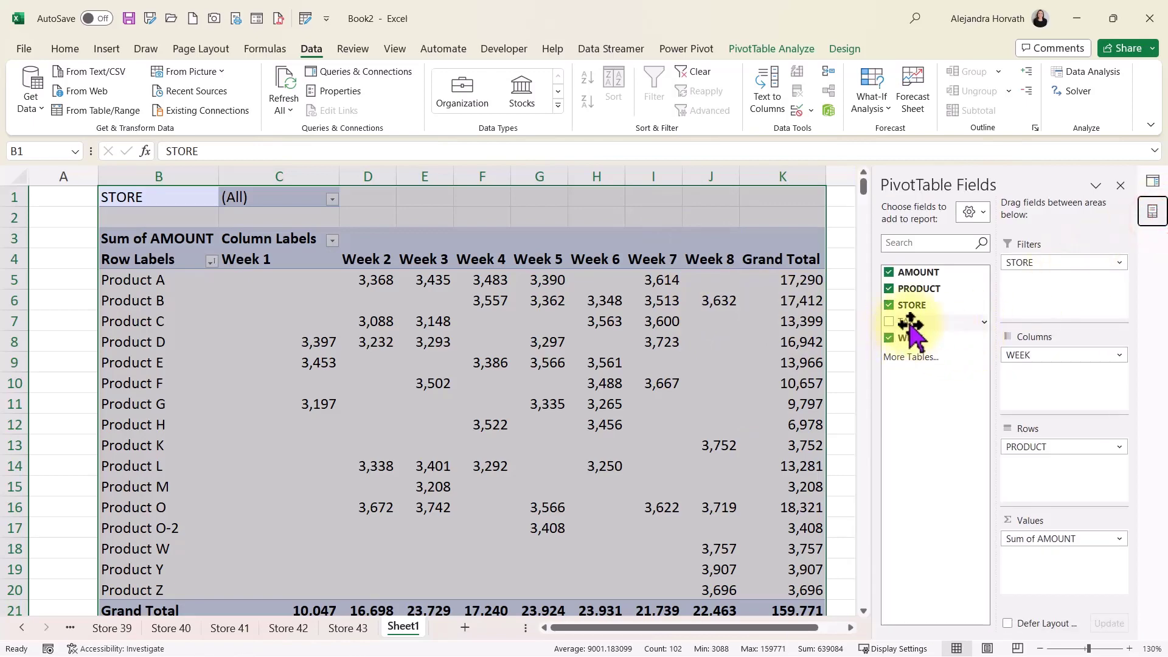
{"action": "left_click", "coordinate": [930, 322]}
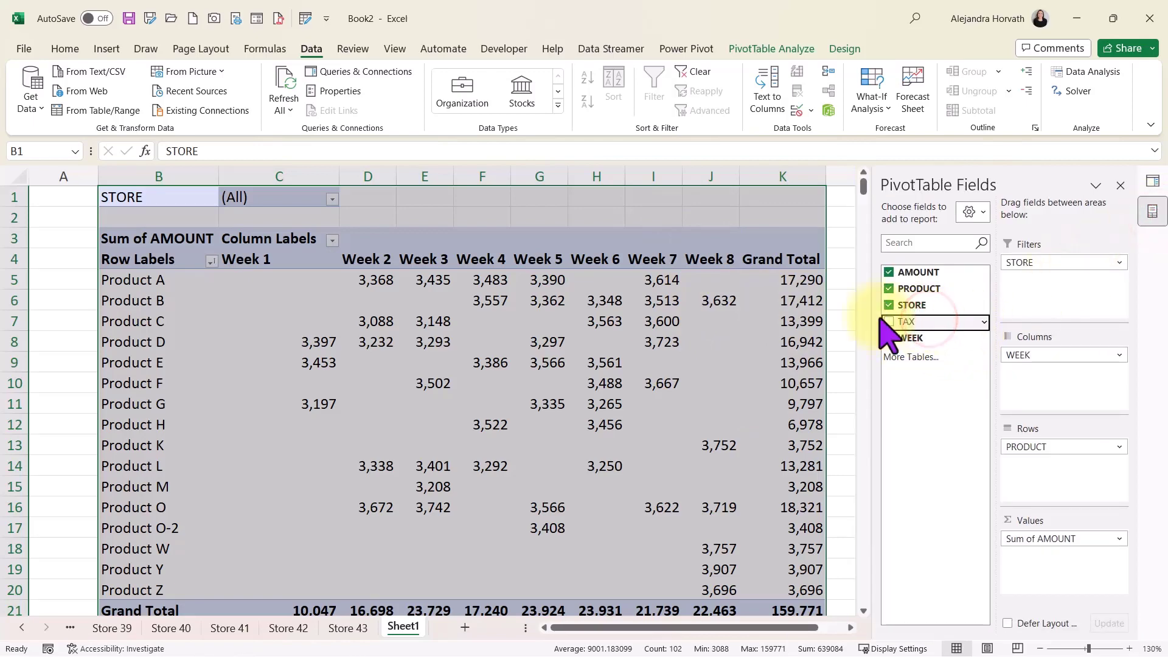
{"action": "left_click", "coordinate": [919, 321]}
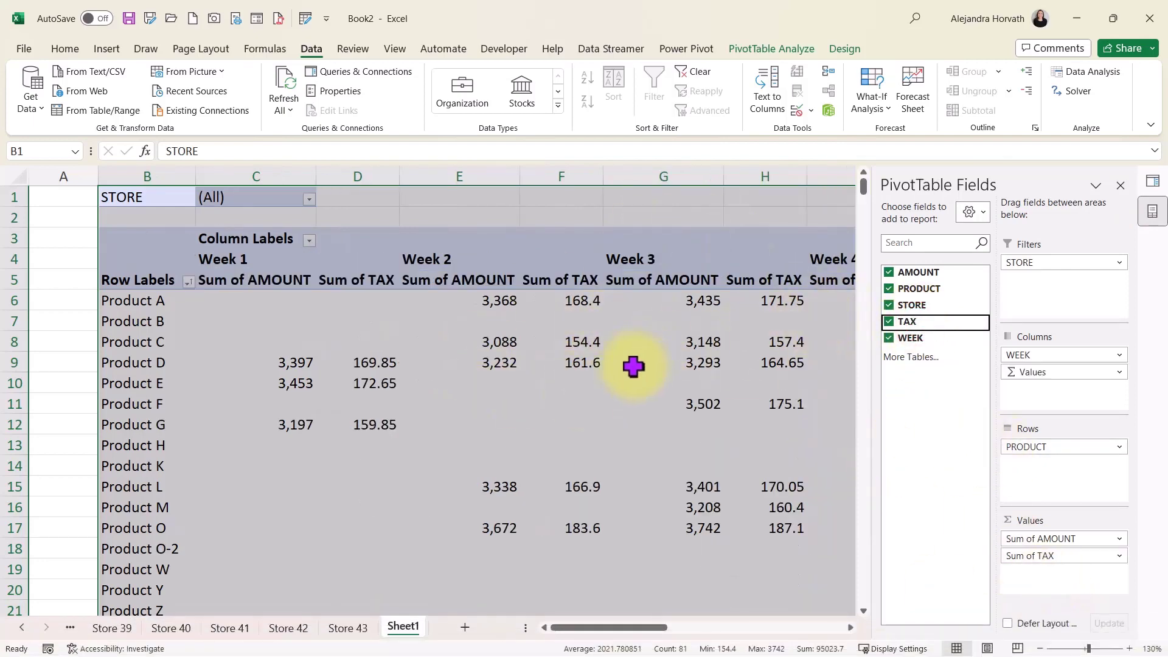
Remove Sum of AMOUNT from the PivotTable's values, keeping Sum of TAX, and return to the worksheet cells
{"action": "left_click", "coordinate": [1035, 535]}
{"action": "left_click_drag", "start_coordinate": [1036, 535], "coordinate": [743, 390]}
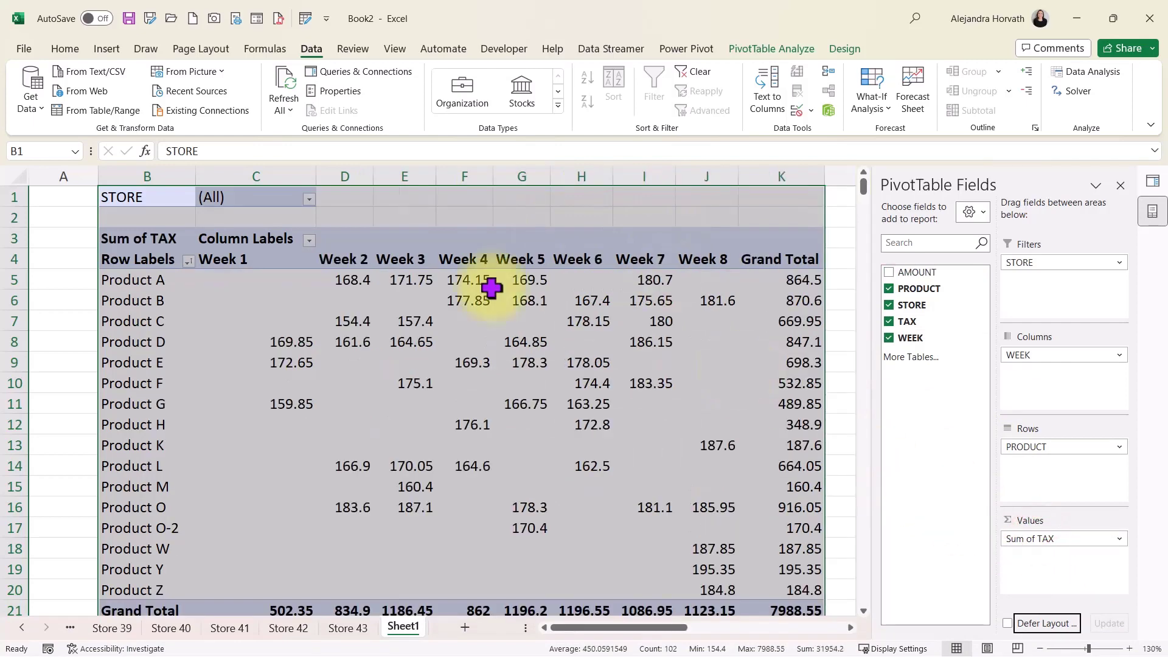
{"action": "left_click", "coordinate": [1037, 539]}
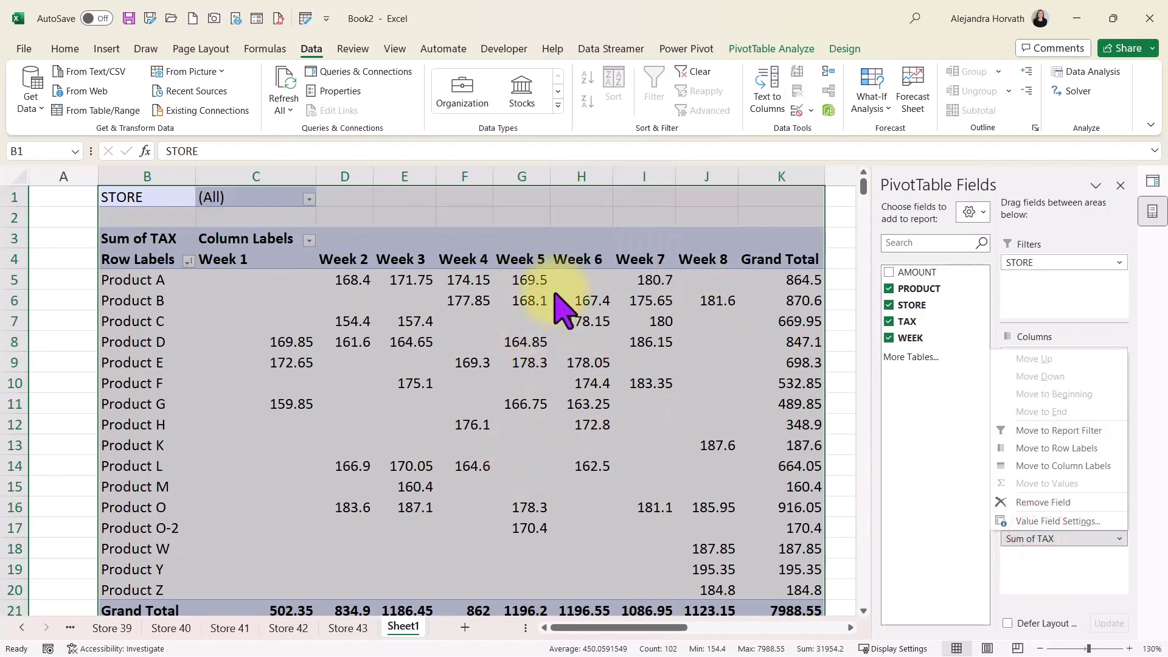
{"action": "left_click", "coordinate": [360, 281]}
Compare the values shown on the Store 39 to Store 43 sheets with the main PivotTable on Sheet1
{"action": "left_click", "coordinate": [347, 628]}
{"action": "left_click", "coordinate": [293, 633]}
{"action": "left_click", "coordinate": [394, 626]}
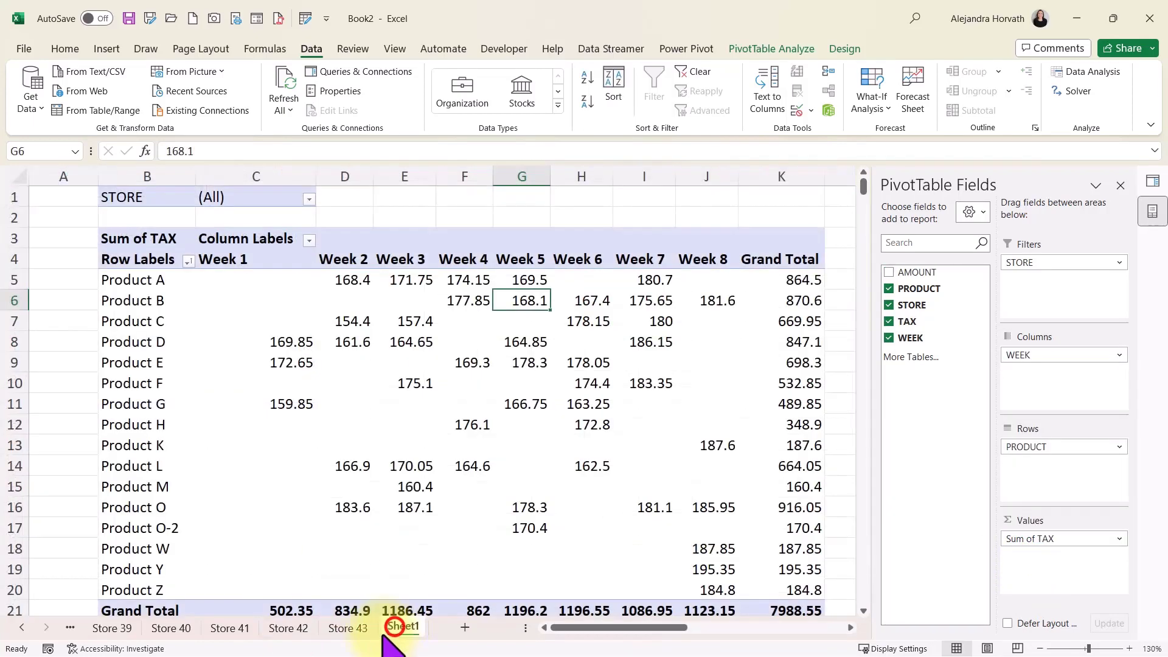
{"action": "left_click", "coordinate": [345, 627]}
{"action": "left_click", "coordinate": [288, 626]}
{"action": "left_click", "coordinate": [234, 626]}
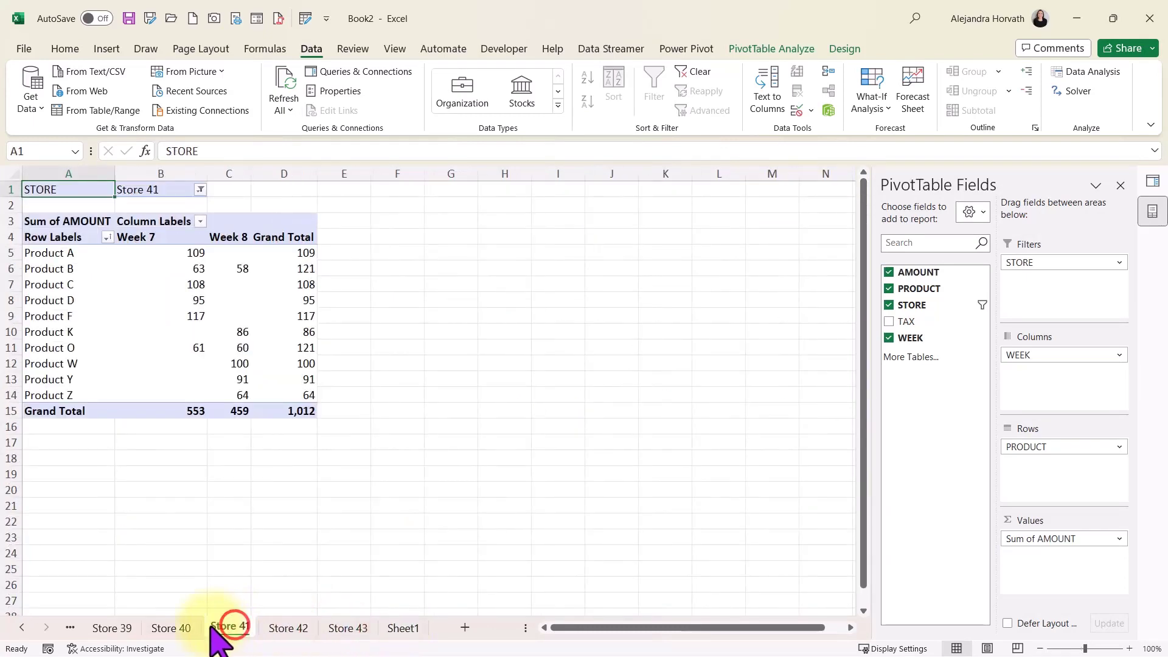
{"action": "left_click", "coordinate": [172, 627]}
{"action": "left_click", "coordinate": [124, 628]}
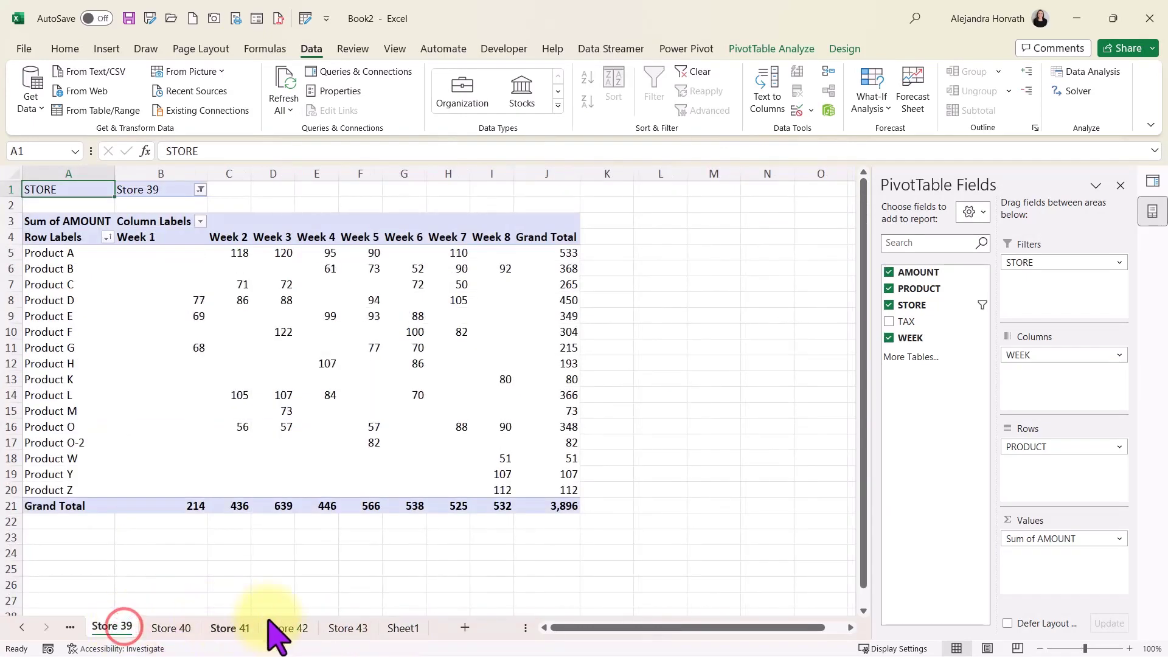
{"action": "left_click", "coordinate": [349, 628]}
{"action": "mouse_move", "coordinate": [201, 647]}
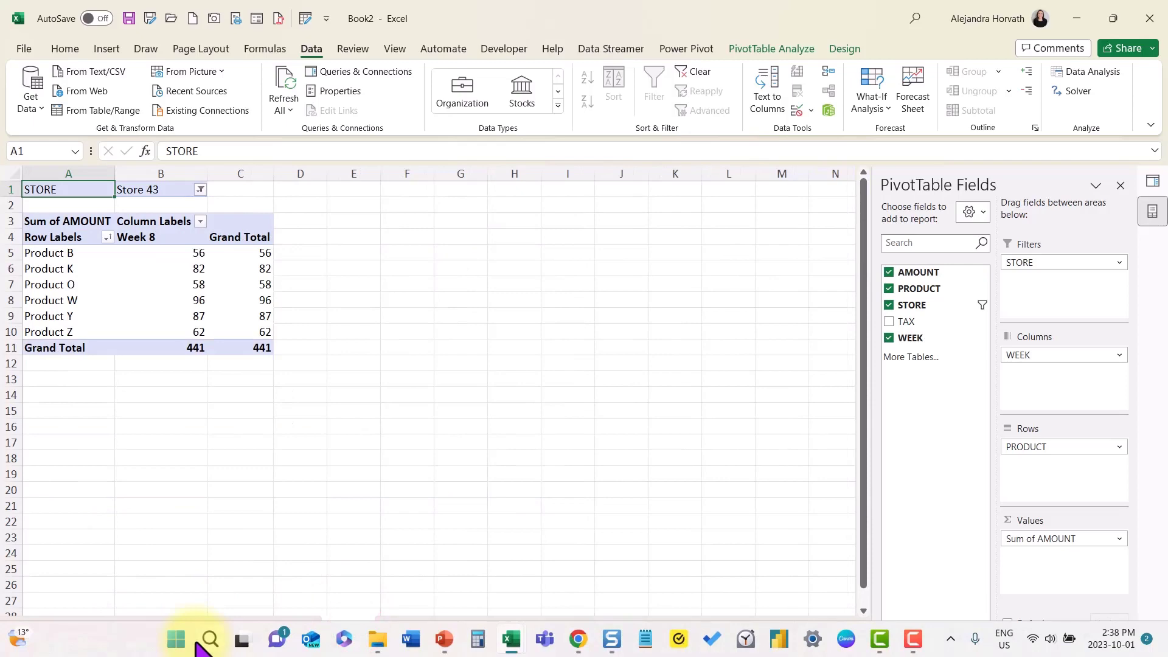
{"action": "left_click", "coordinate": [392, 629]}
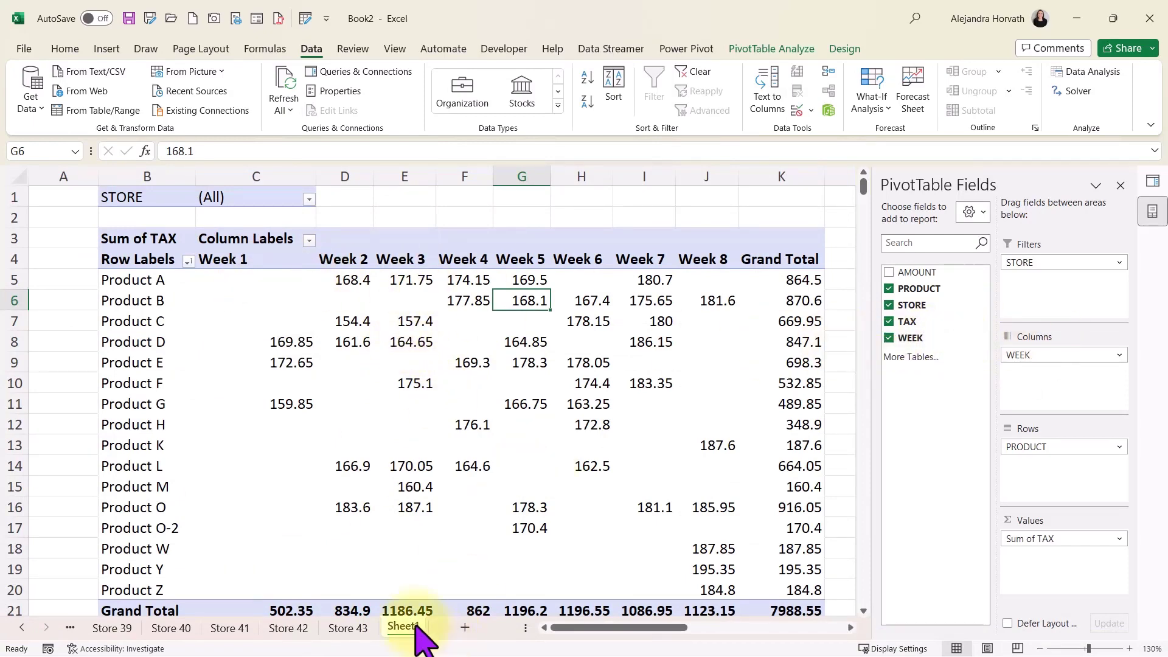
Group all the per-store sheets, from the first tab Store 10 through Store 43, and delete them
{"action": "left_click", "coordinate": [347, 627]}
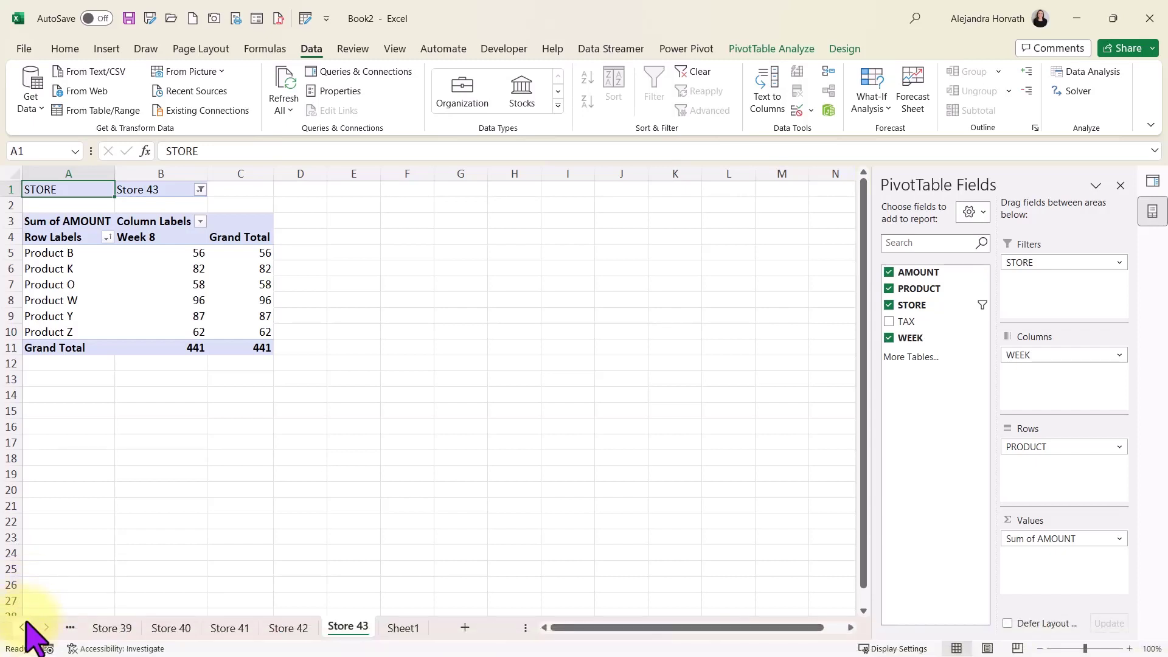
{"action": "left_click", "coordinate": [21, 630], "text": "ctrl"}
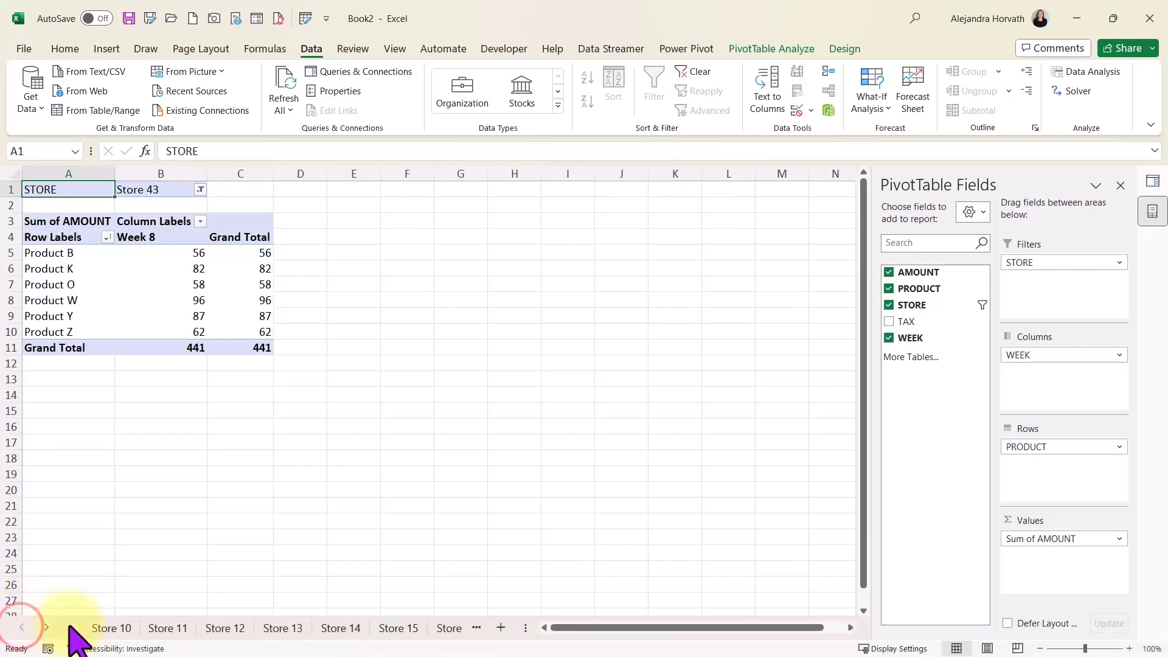
{"action": "left_click", "coordinate": [111, 630], "text": "shift"}
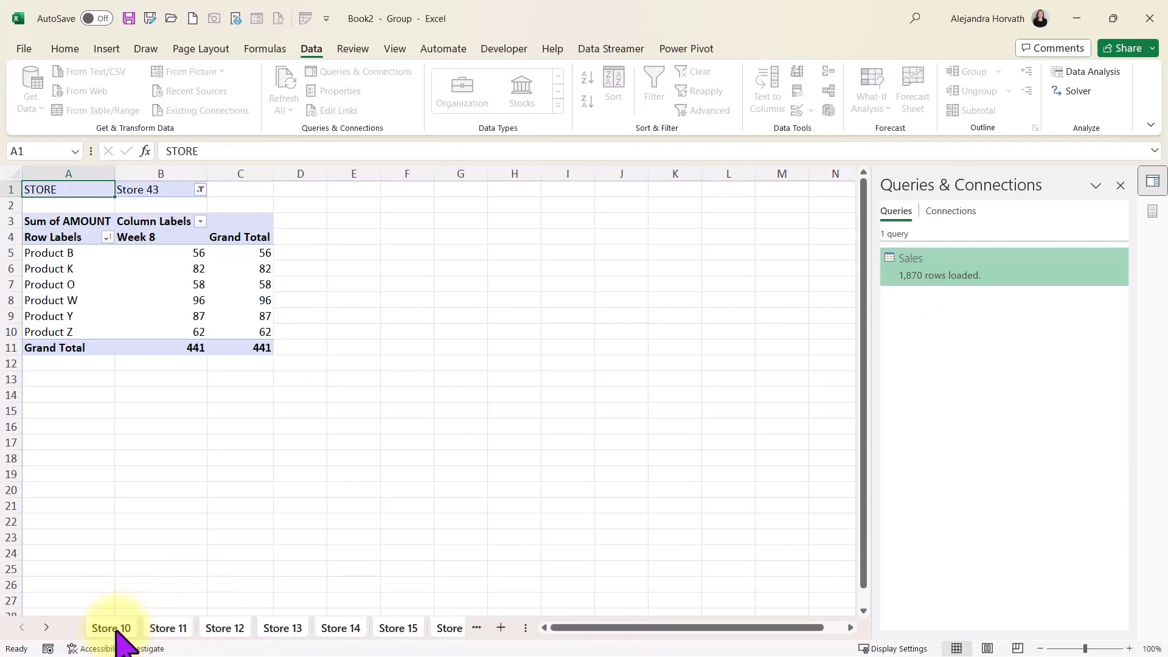
{"action": "right_click", "coordinate": [118, 632]}
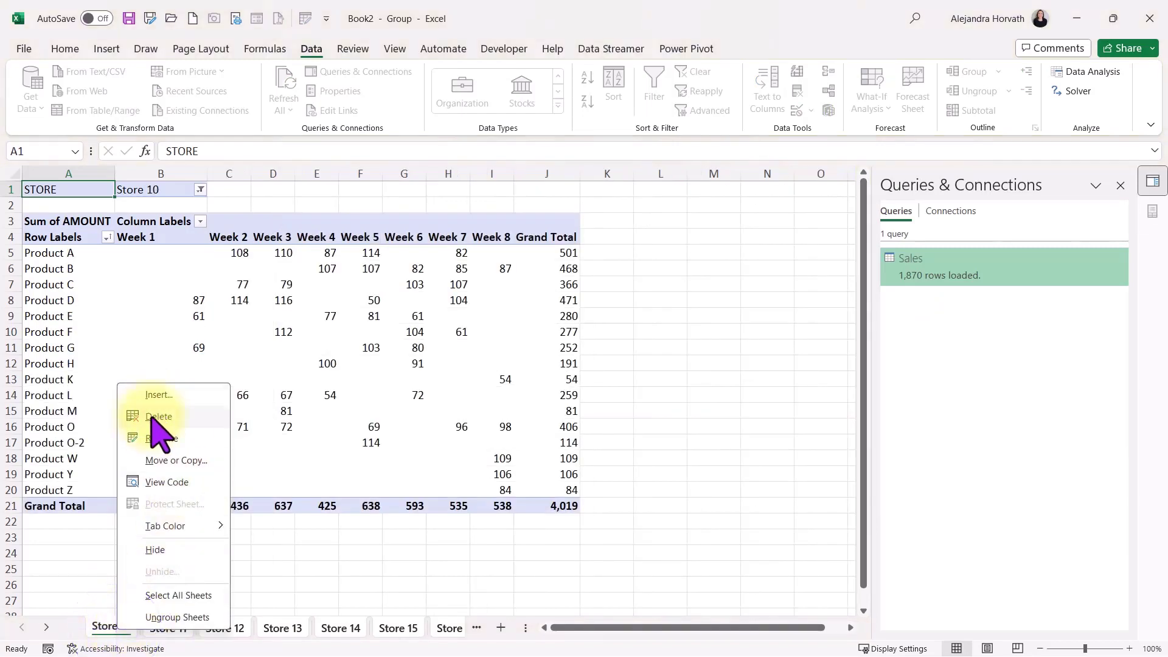
{"action": "left_click", "coordinate": [151, 416]}
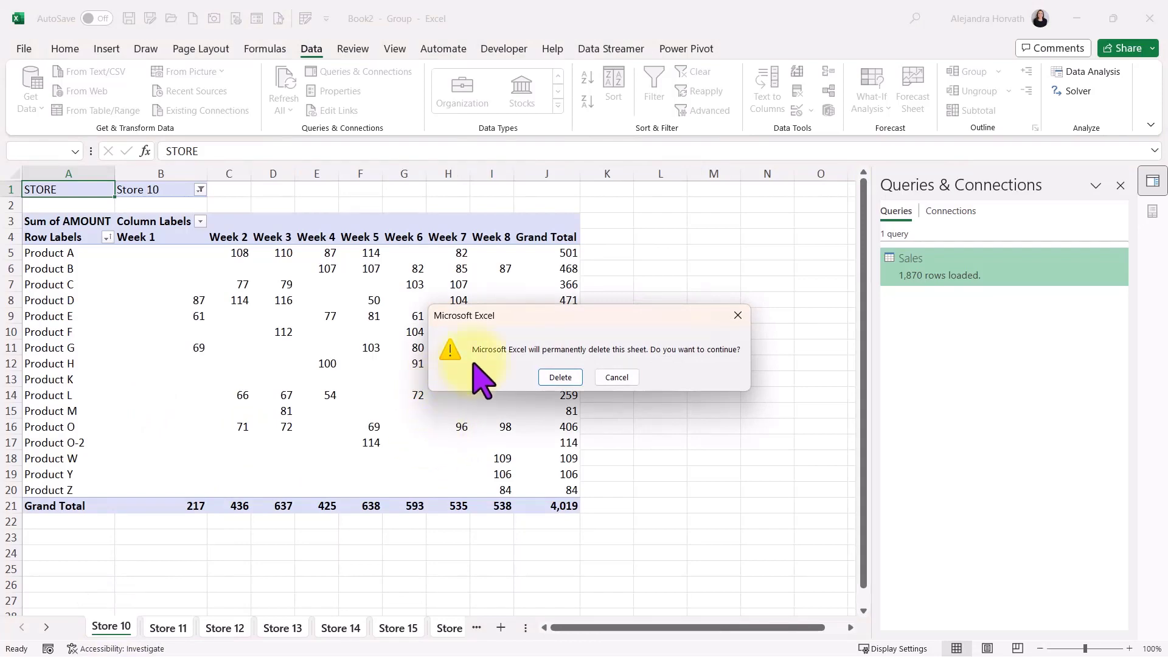
{"action": "left_click", "coordinate": [550, 375]}
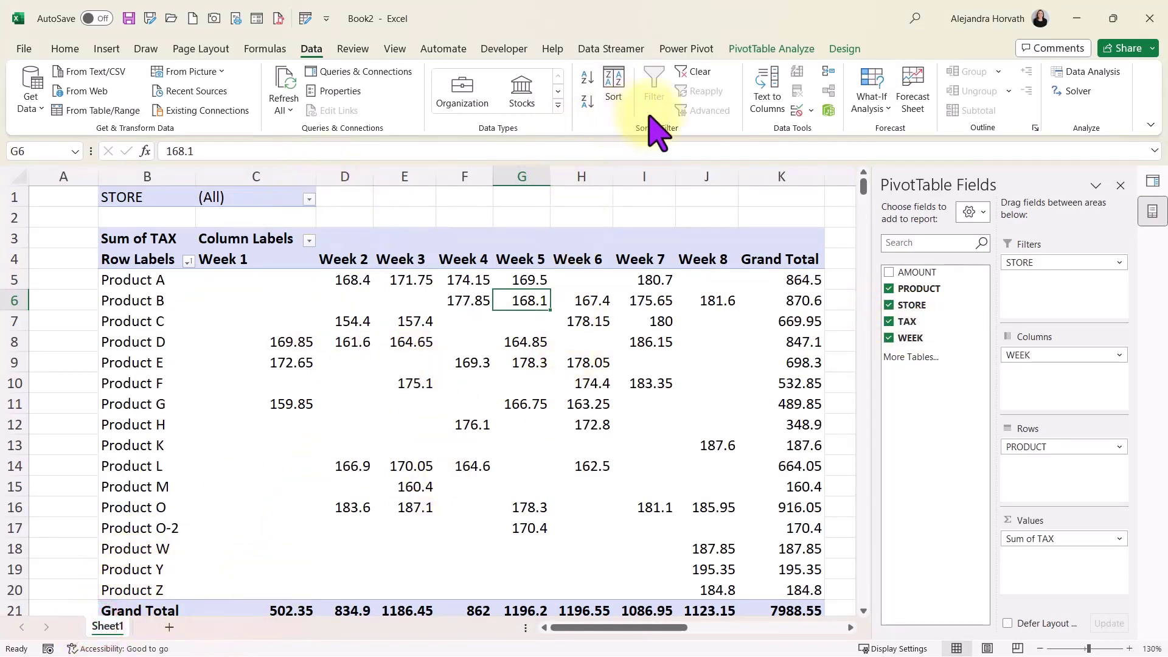
Change the Sheet1 PivotTable's report layout to tabular form
{"action": "left_click", "coordinate": [839, 49]}
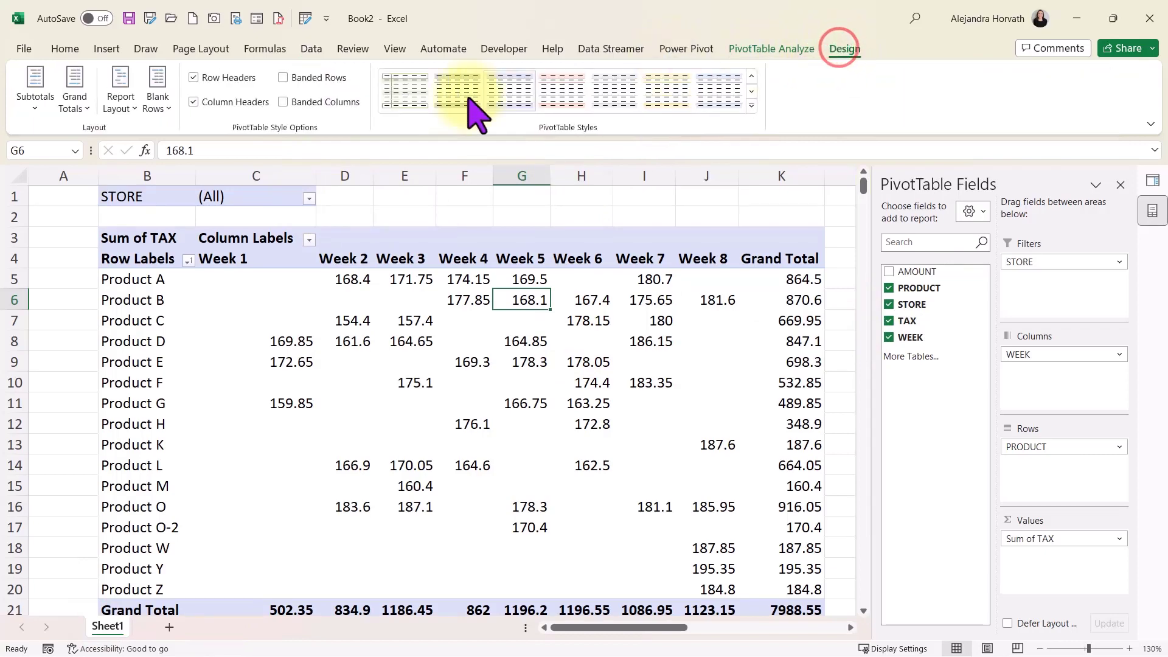
{"action": "left_click", "coordinate": [115, 98]}
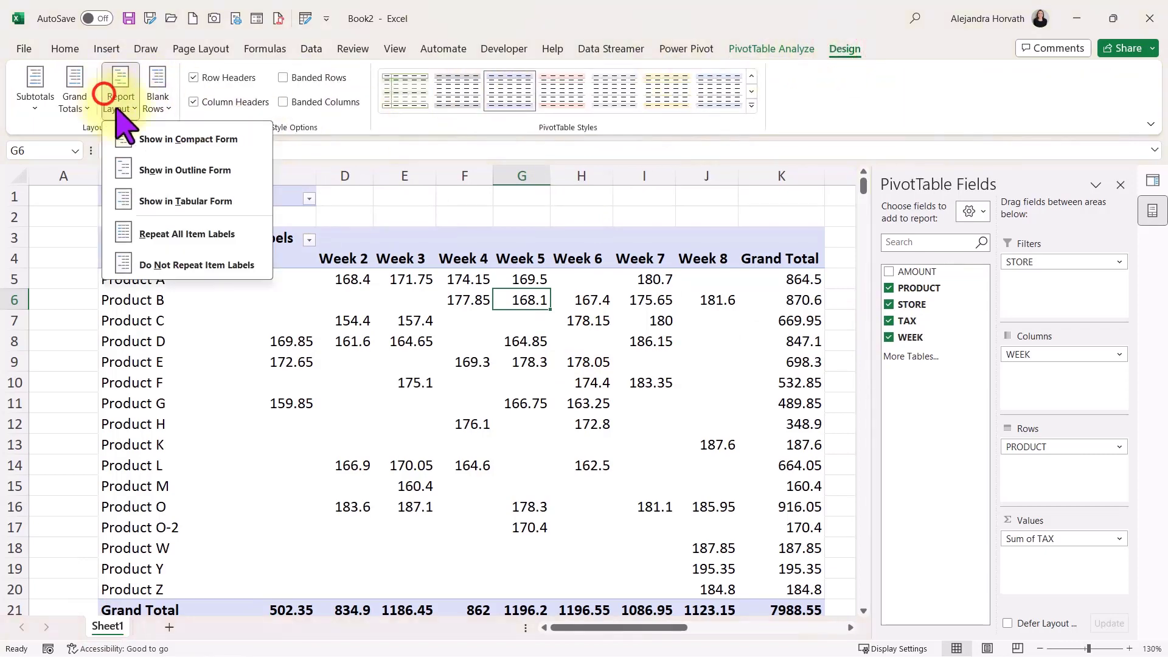
{"action": "left_click", "coordinate": [159, 201]}
{"action": "left_click", "coordinate": [156, 230]}
{"action": "left_click", "coordinate": [159, 238]}
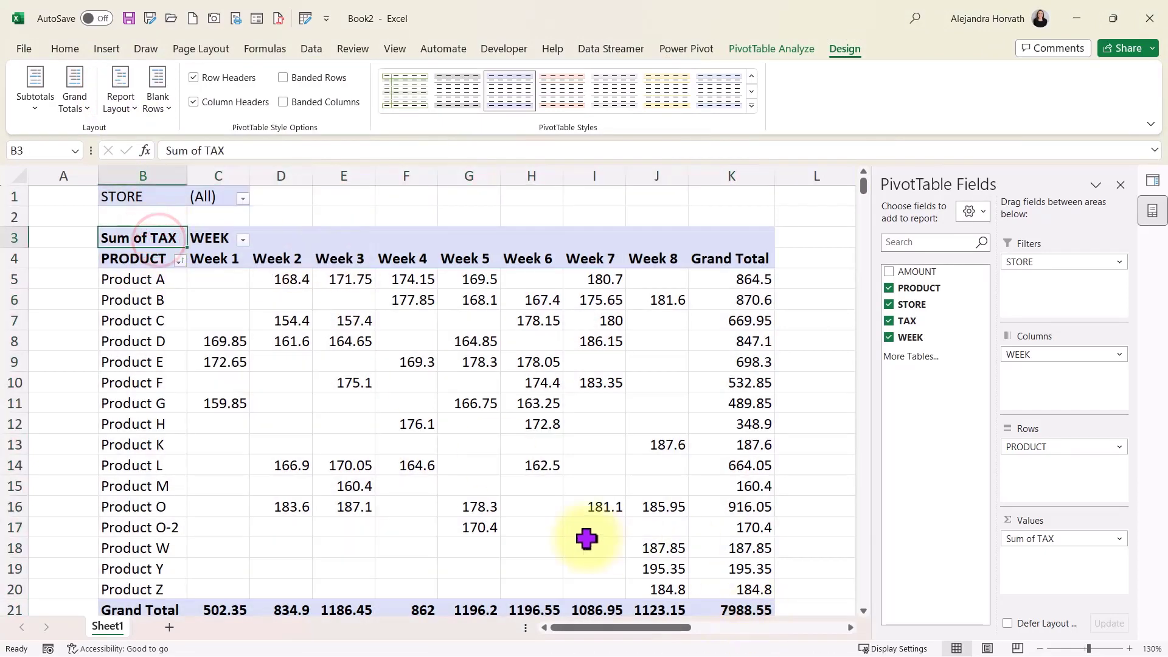
Format the PivotTable's Sum of TAX values as Number with a 1000 separator and one decimal place
{"action": "scroll", "coordinate": [584, 513], "scroll_direction": "down", "scroll_amount": 1}
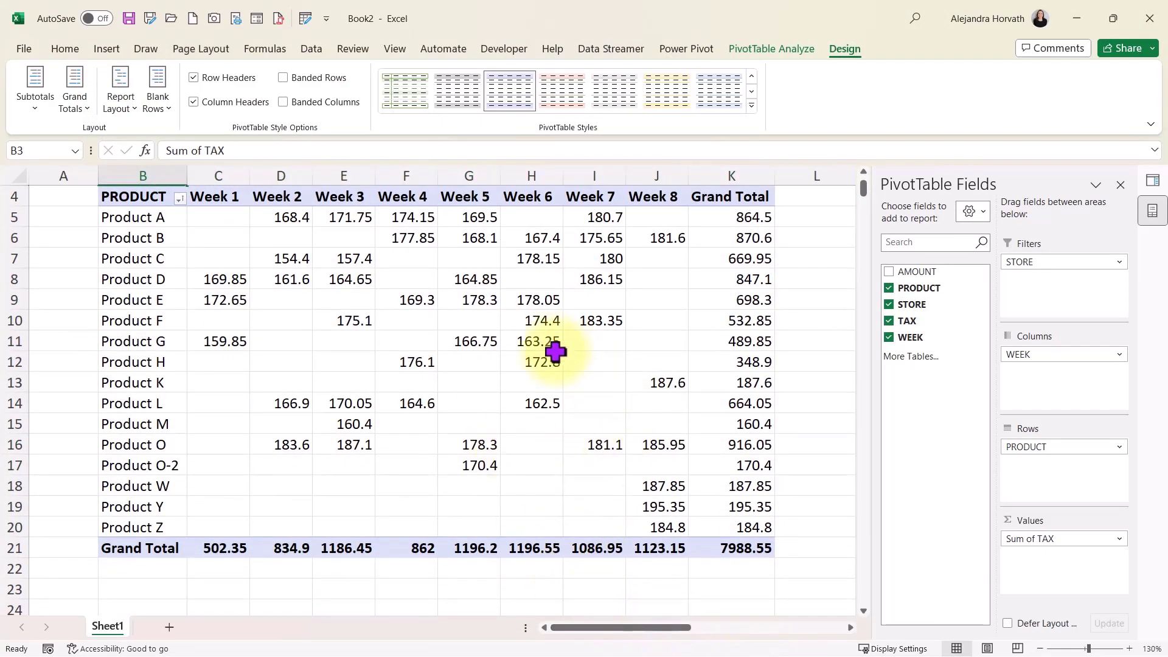
{"action": "right_click", "coordinate": [541, 340]}
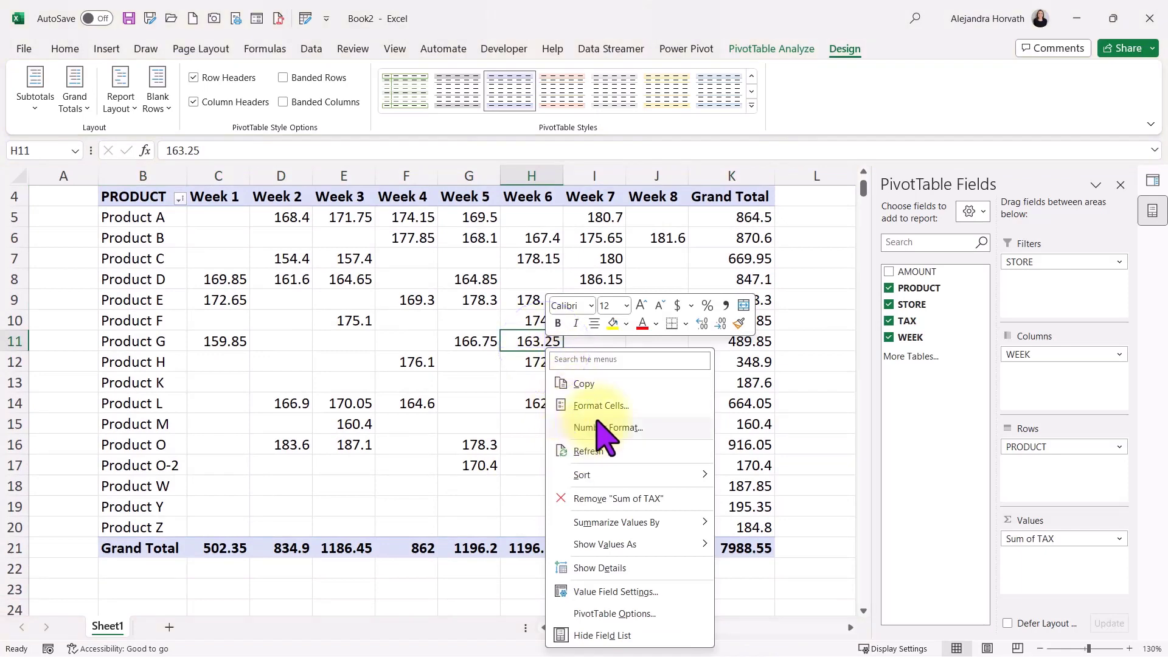
{"action": "left_click", "coordinate": [596, 426]}
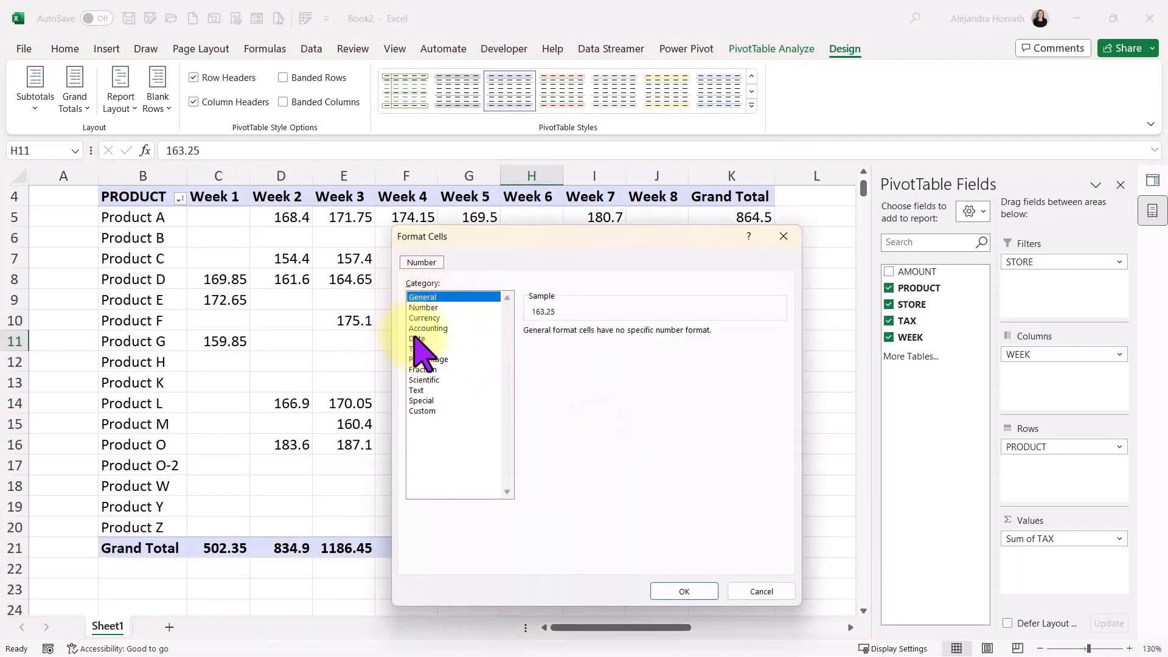
{"action": "left_click", "coordinate": [427, 308]}
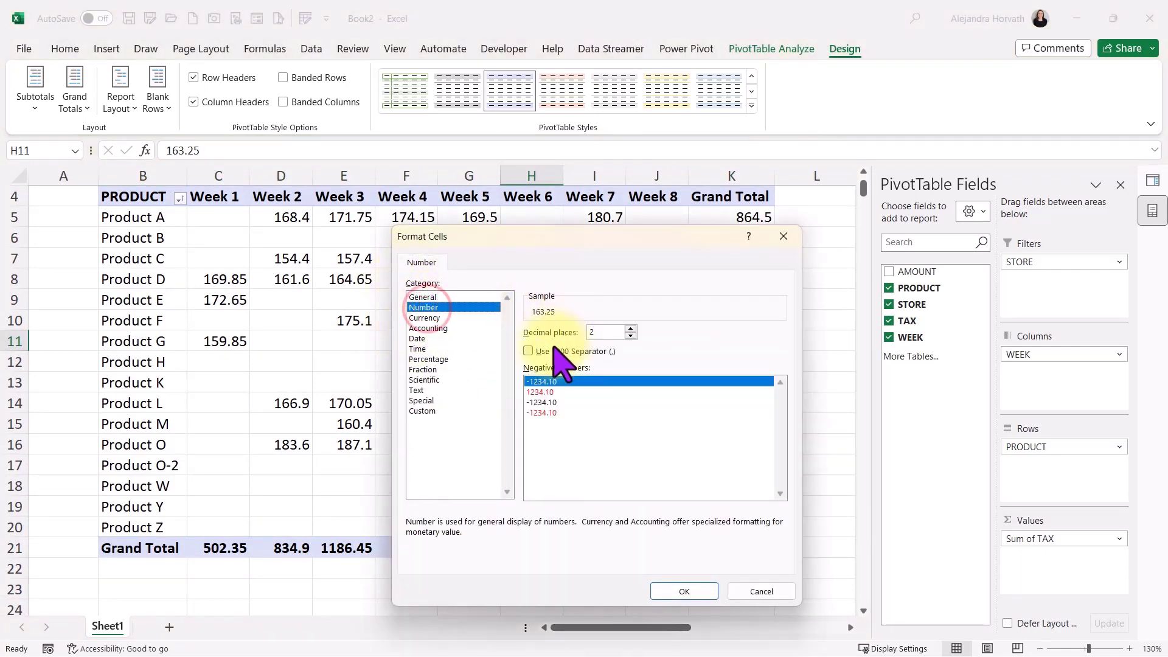
{"action": "left_click", "coordinate": [553, 351]}
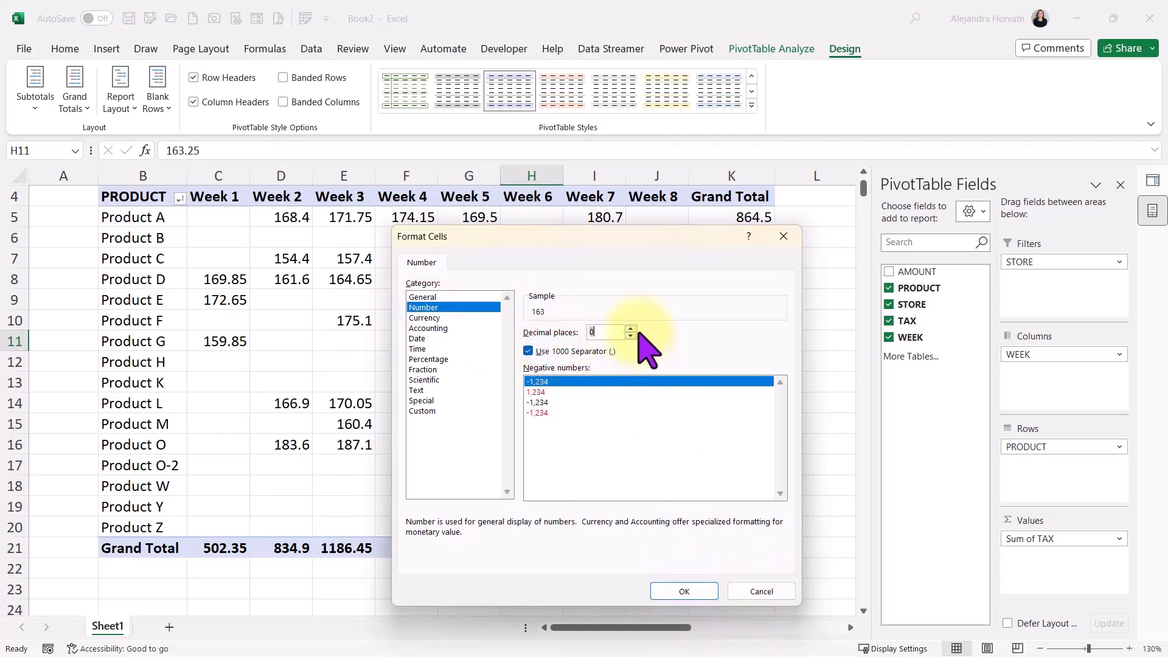
{"action": "left_click", "coordinate": [631, 328]}
{"action": "left_click", "coordinate": [683, 591]}
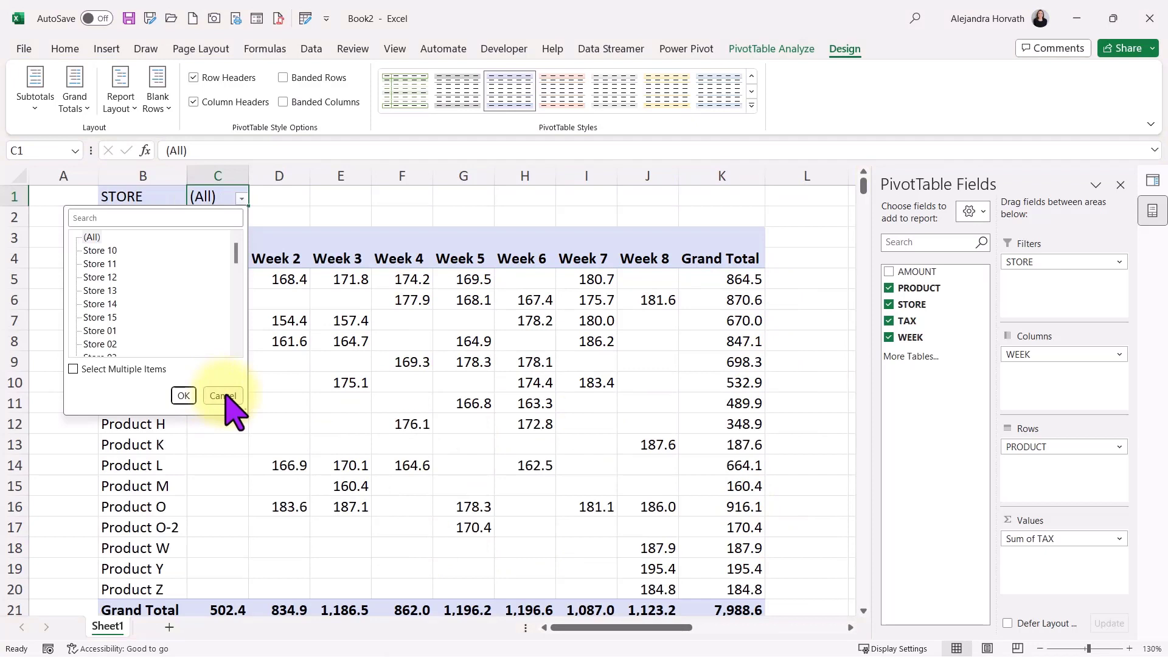
{"action": "left_click", "coordinate": [222, 396]}
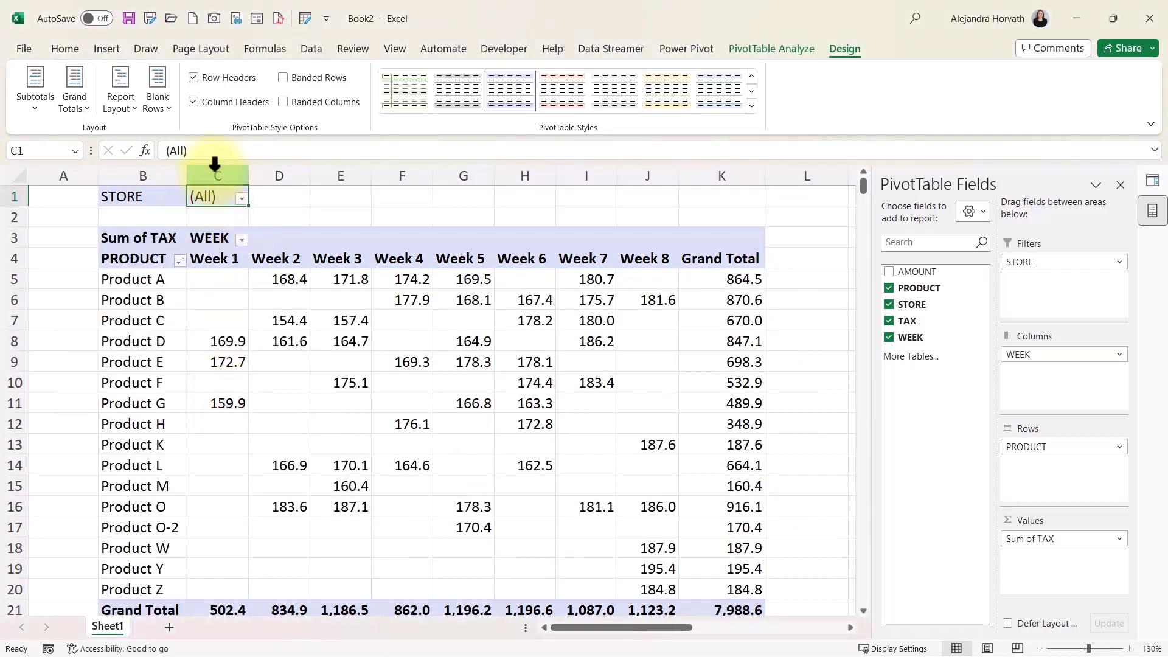
{"action": "left_click", "coordinate": [771, 49]}
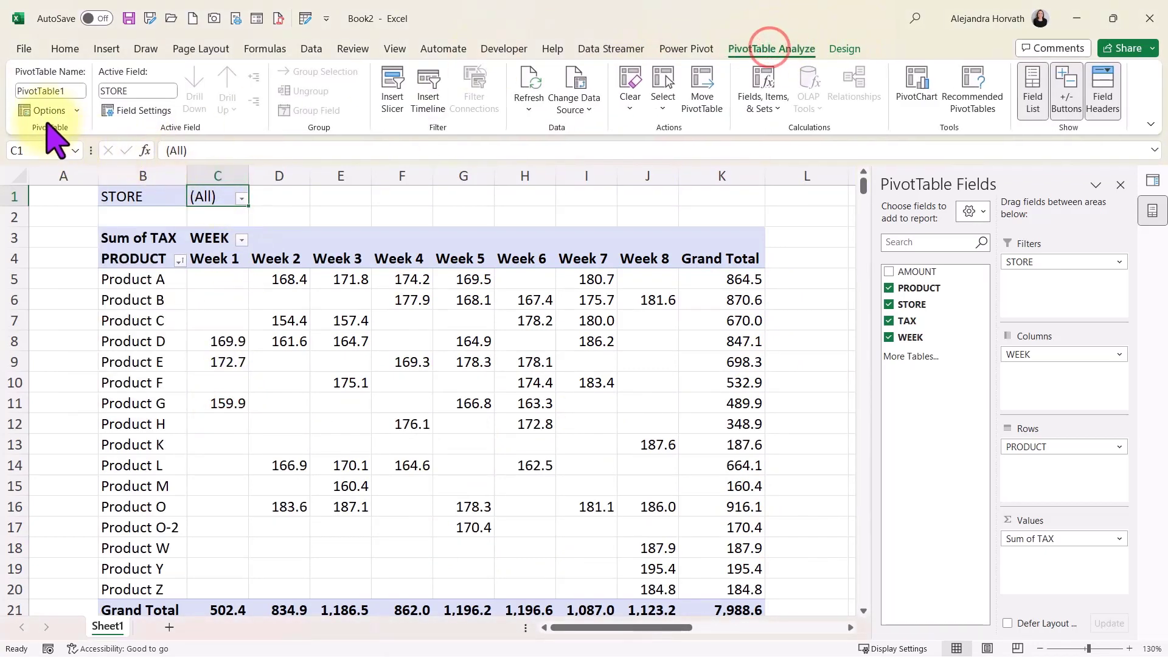
{"action": "left_click", "coordinate": [78, 111]}
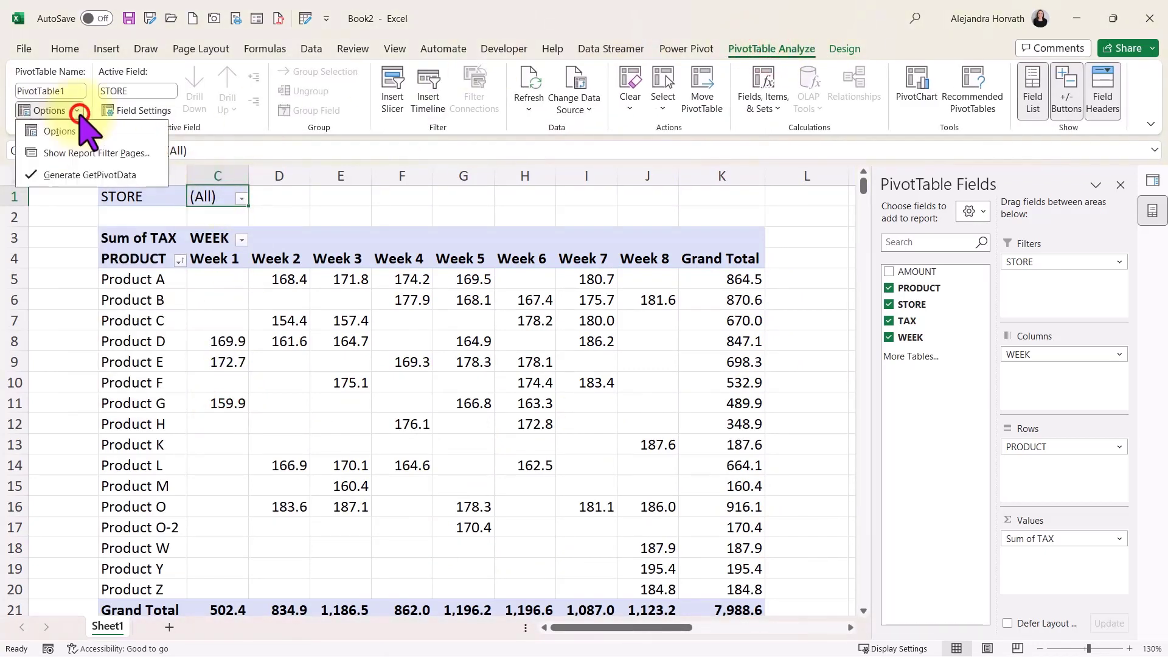
{"action": "left_click", "coordinate": [72, 154]}
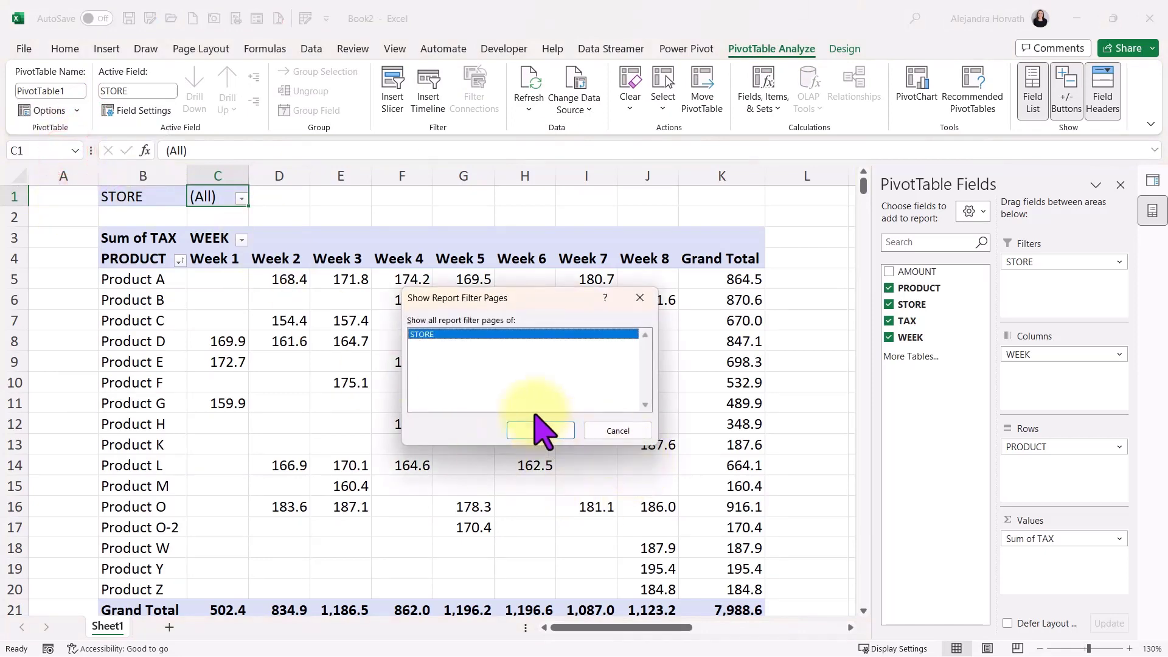
{"action": "left_click", "coordinate": [618, 432]}
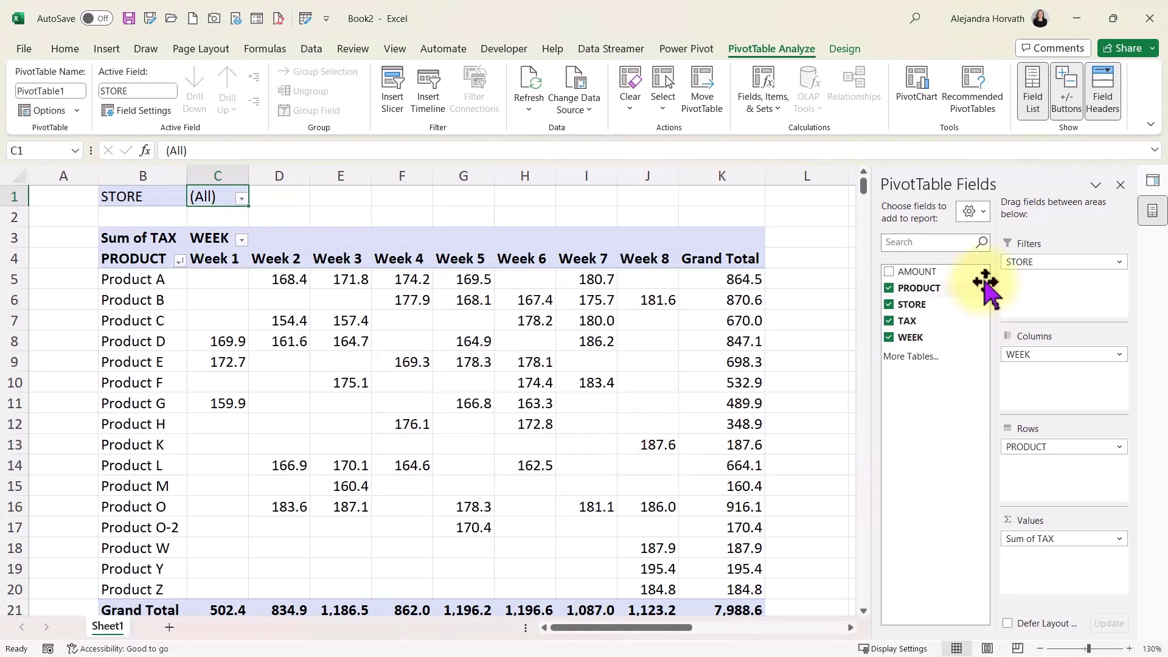
Swap the PivotTable fields so STORE is in the rows and PRODUCT in the filters, and check the weekly values of Store 41 to Store 43
{"action": "left_click_drag", "start_coordinate": [941, 291], "coordinate": [1047, 444]}
{"action": "scroll", "coordinate": [383, 343], "scroll_direction": "down", "scroll_amount": 4}
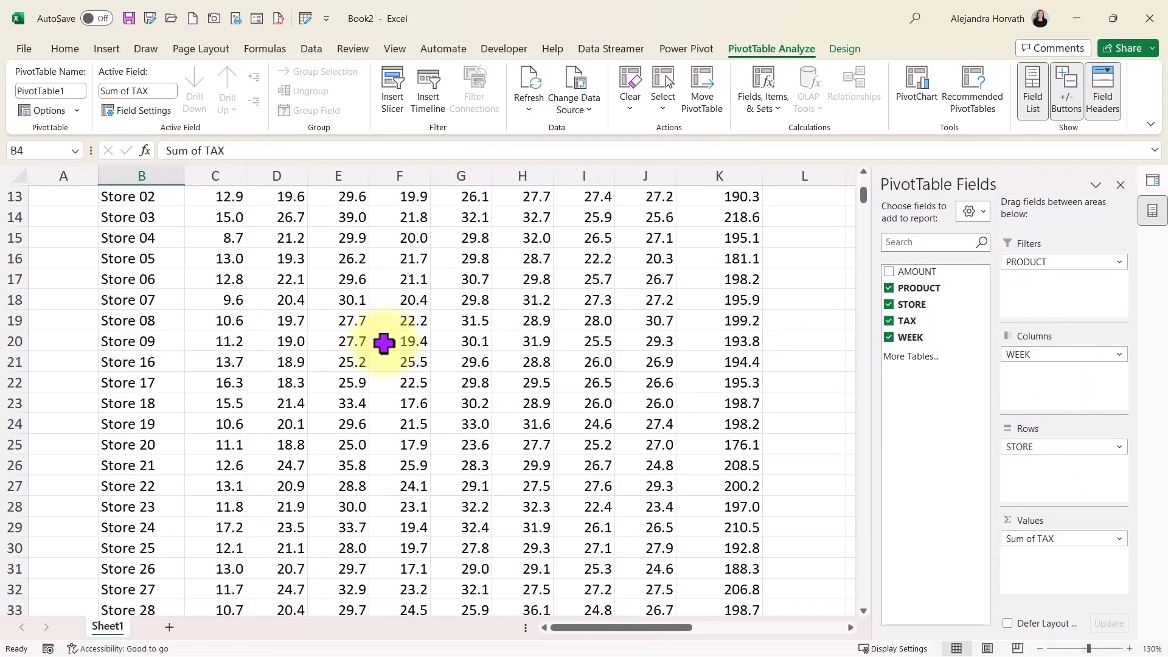
{"action": "scroll", "coordinate": [379, 354], "scroll_direction": "down", "scroll_amount": 8}
{"action": "left_click_drag", "start_coordinate": [215, 384], "coordinate": [608, 417]}
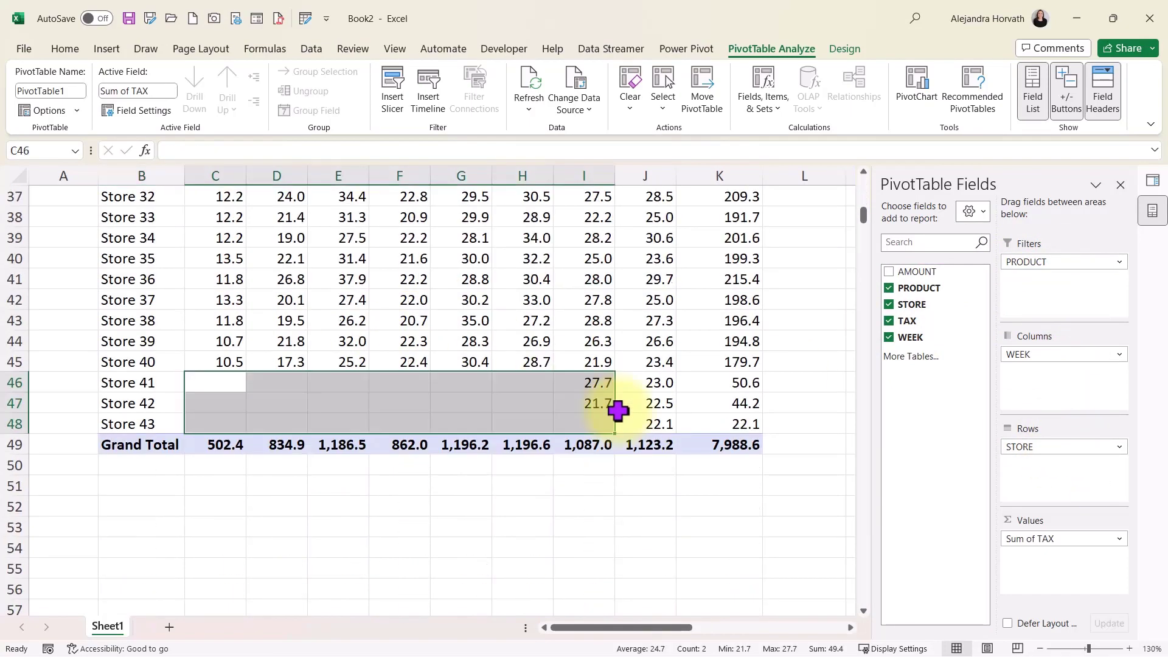
{"action": "scroll", "coordinate": [619, 408], "scroll_direction": "up", "scroll_amount": 12}
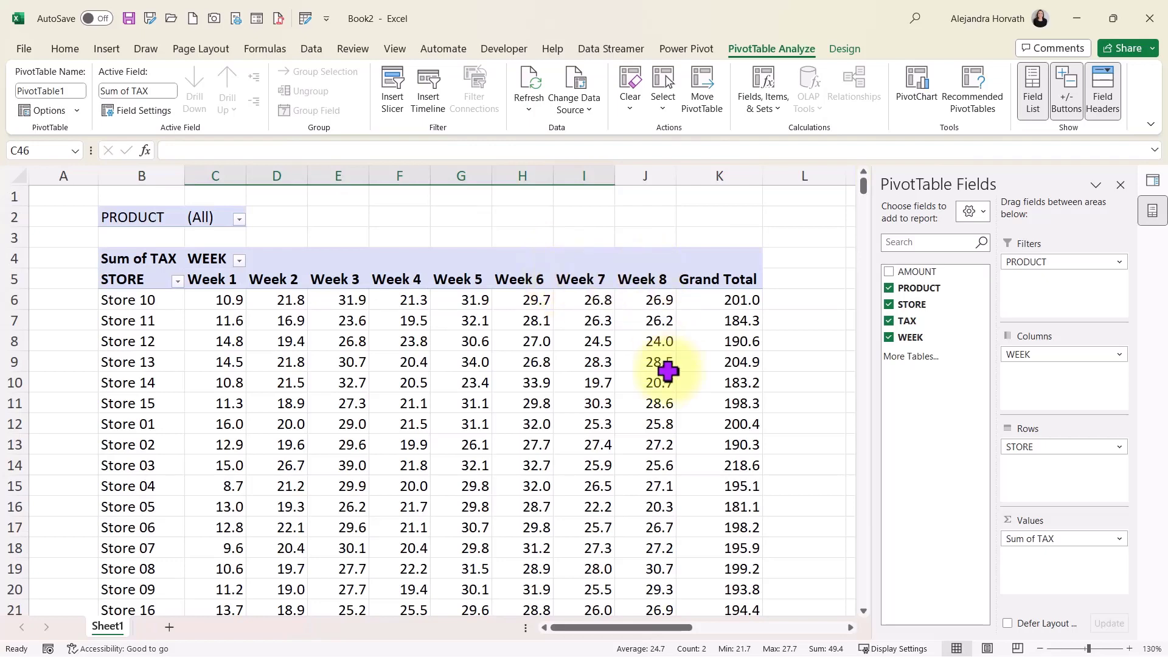
{"action": "scroll", "coordinate": [666, 369], "scroll_direction": "down", "scroll_amount": 13}
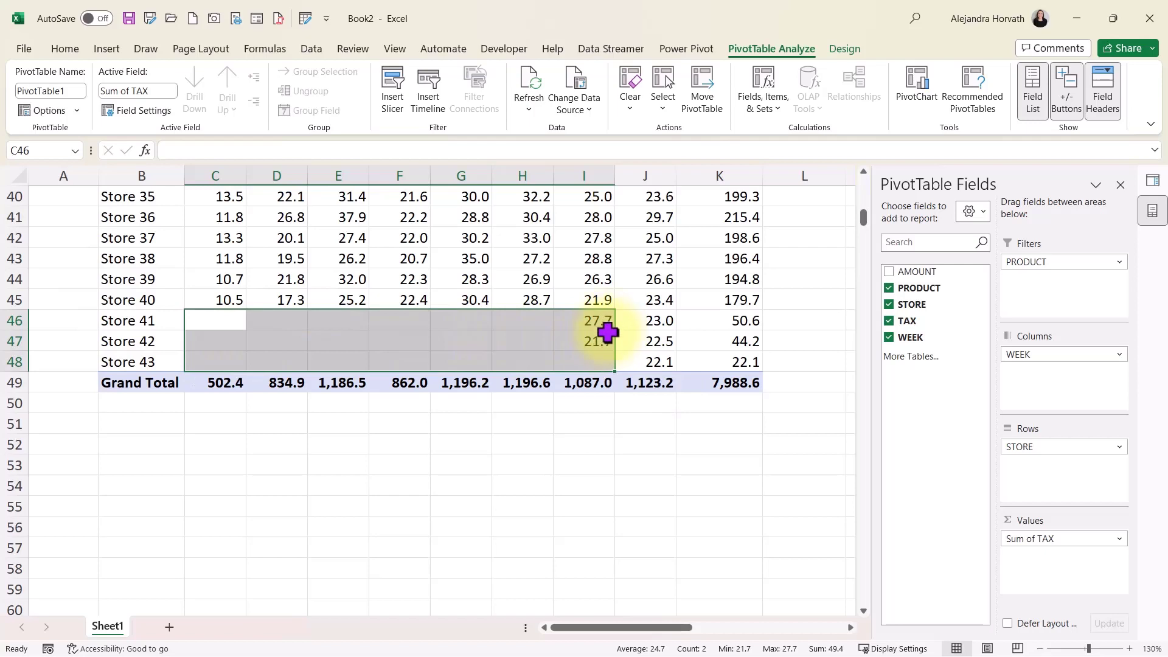
{"action": "left_click", "coordinate": [665, 364]}
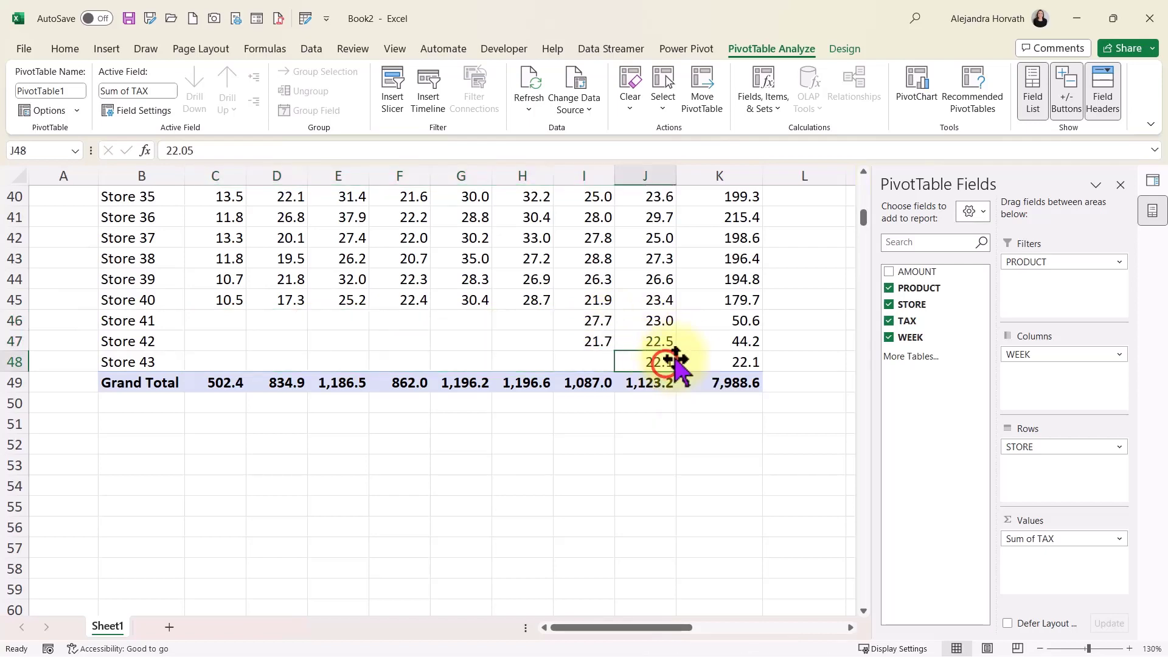
{"action": "scroll", "coordinate": [663, 368], "scroll_direction": "up", "scroll_amount": 13}
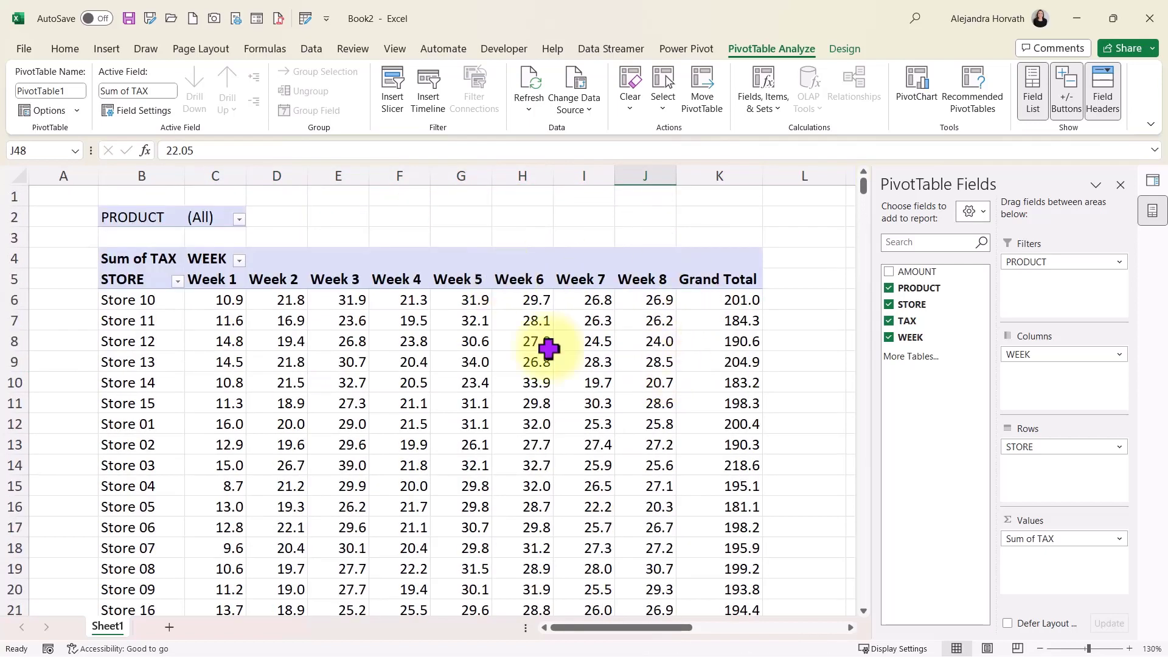
Generate report filter pages for the PRODUCT field so that each product gets its own sheet
{"action": "left_click", "coordinate": [222, 218]}
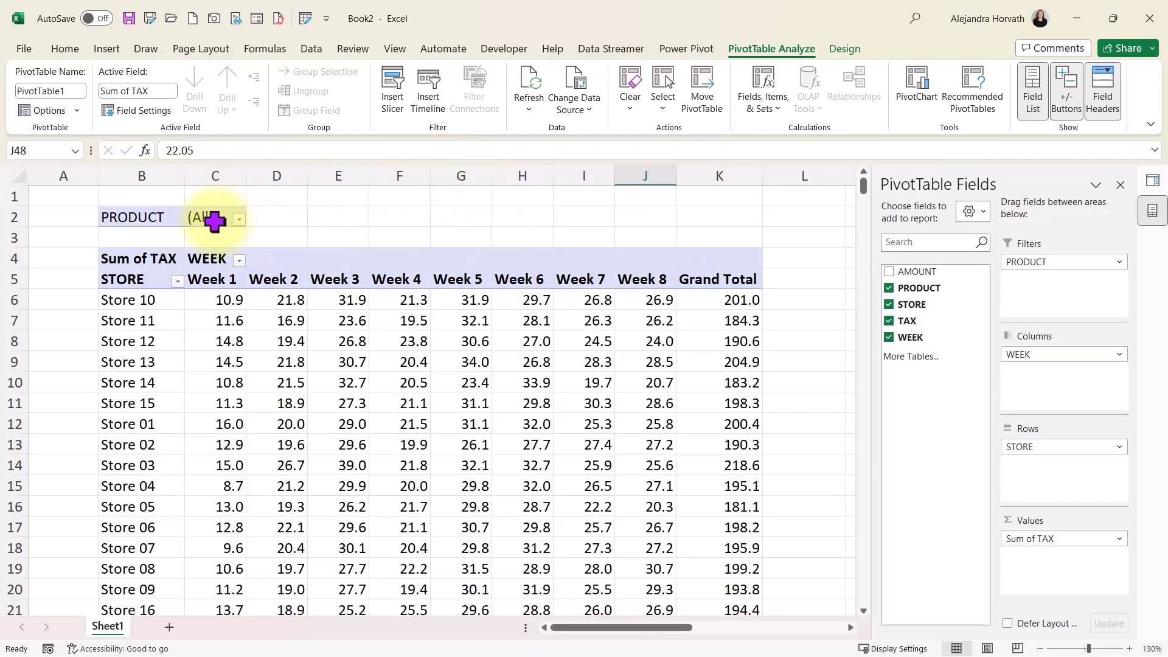
{"action": "left_click", "coordinate": [842, 49]}
{"action": "left_click", "coordinate": [771, 50]}
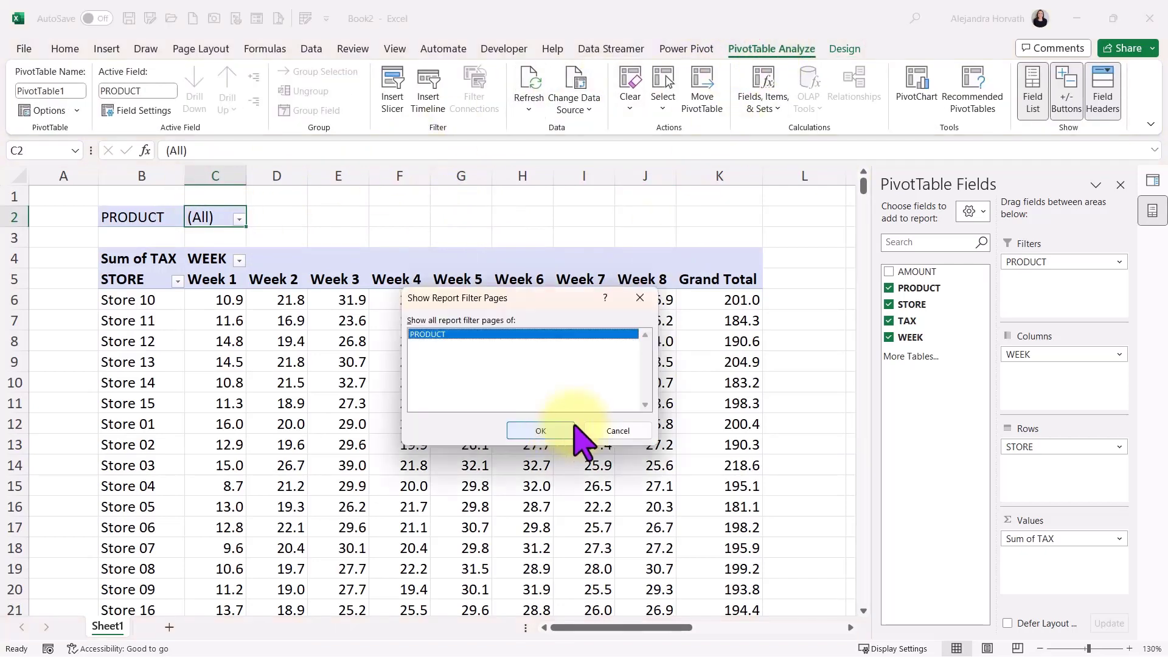
{"action": "left_click", "coordinate": [597, 427]}
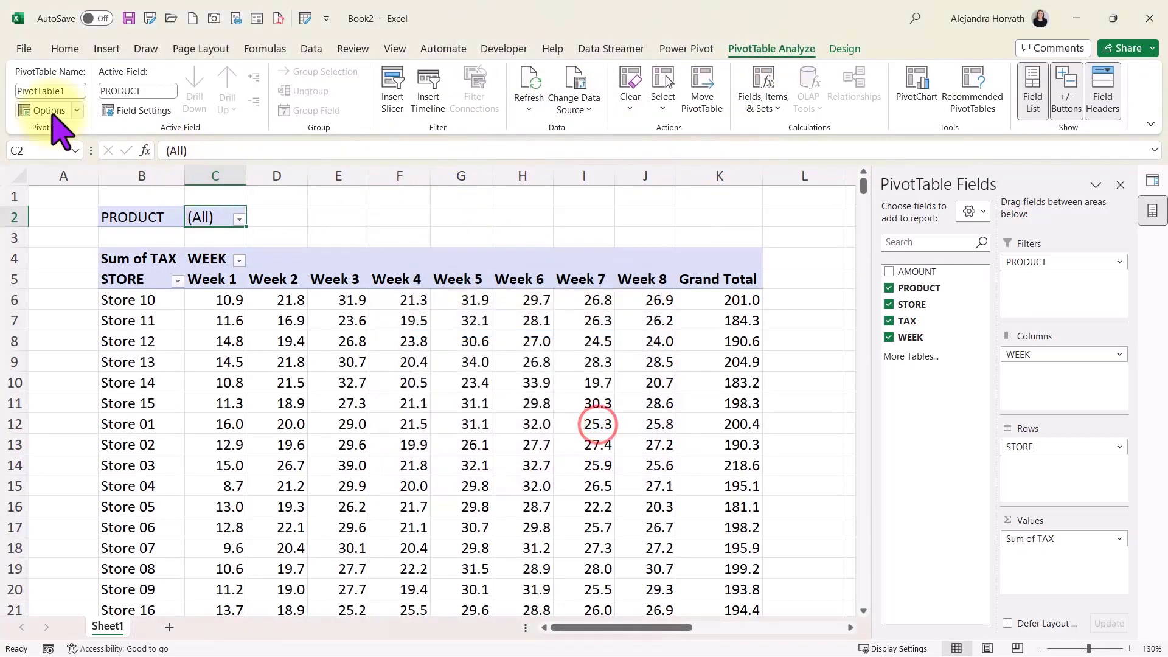
{"action": "left_click", "coordinate": [77, 110]}
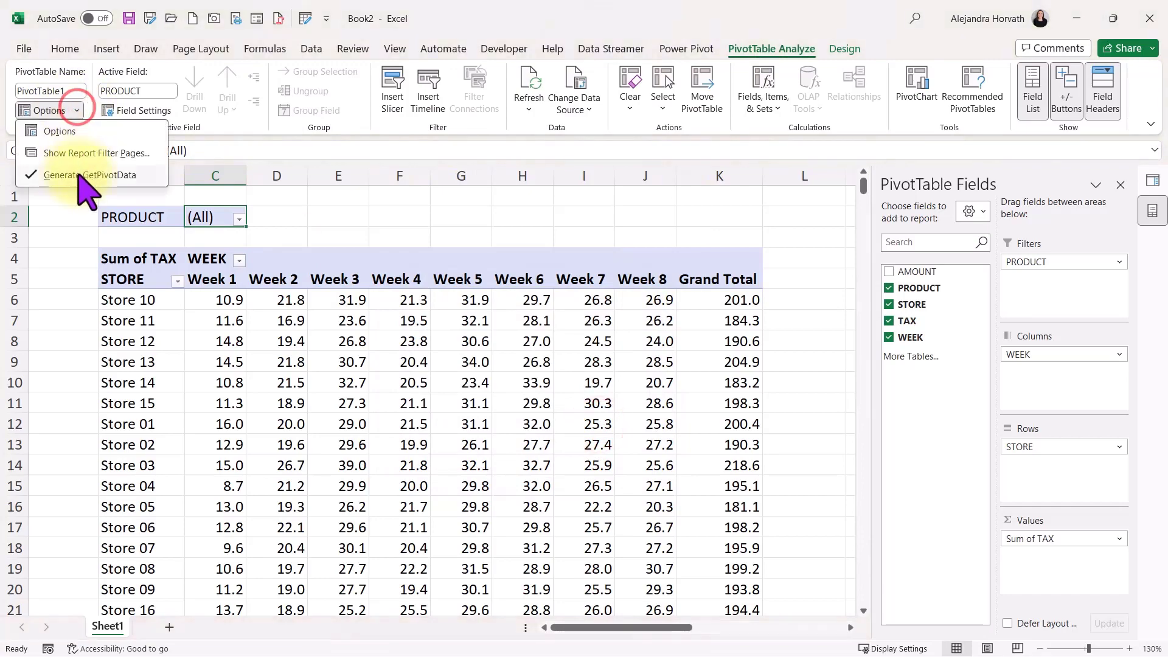
{"action": "left_click", "coordinate": [83, 152]}
{"action": "left_click", "coordinate": [548, 434]}
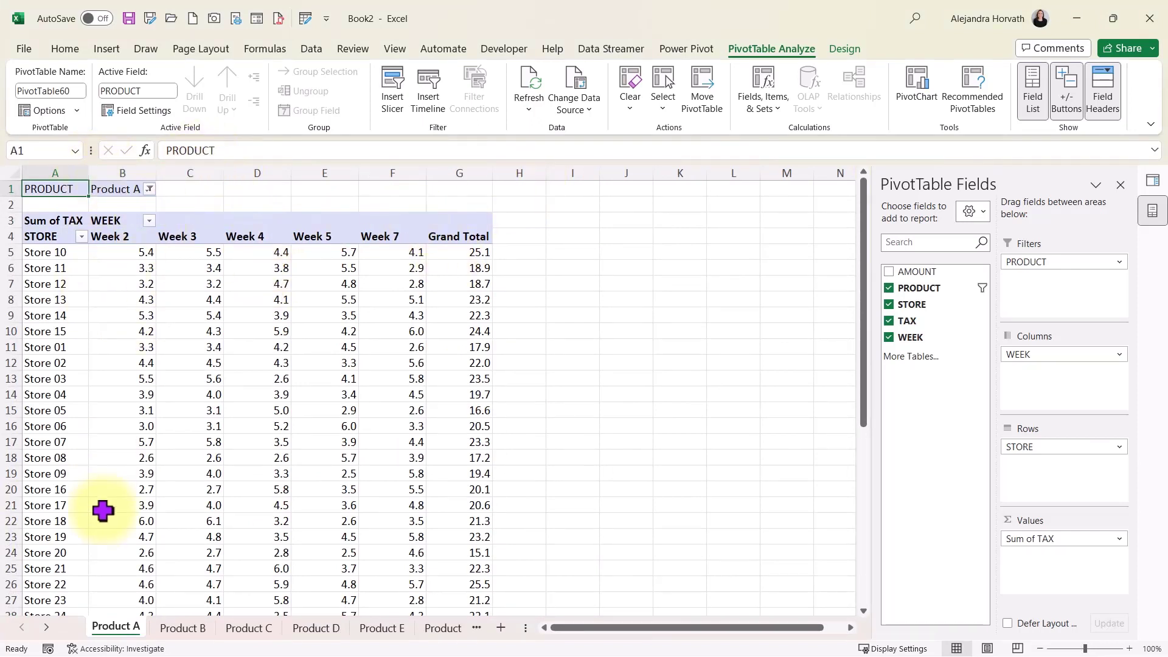
Review the generated product sheets, from Product A through Product F, and return to the main PivotTable on Sheet1
{"action": "scroll", "coordinate": [85, 268], "scroll_direction": "down", "scroll_amount": 7}
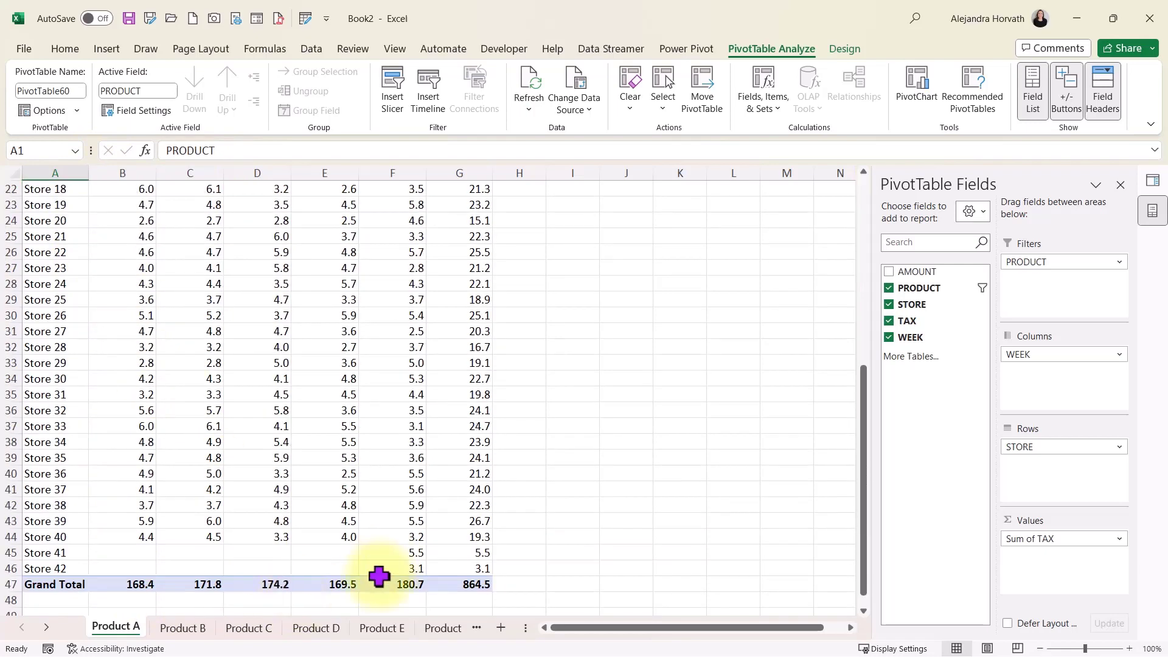
{"action": "left_click", "coordinate": [204, 636]}
{"action": "left_click", "coordinate": [246, 633]}
{"action": "left_click", "coordinate": [304, 638]}
{"action": "left_click", "coordinate": [382, 628]}
{"action": "left_click", "coordinate": [404, 629]}
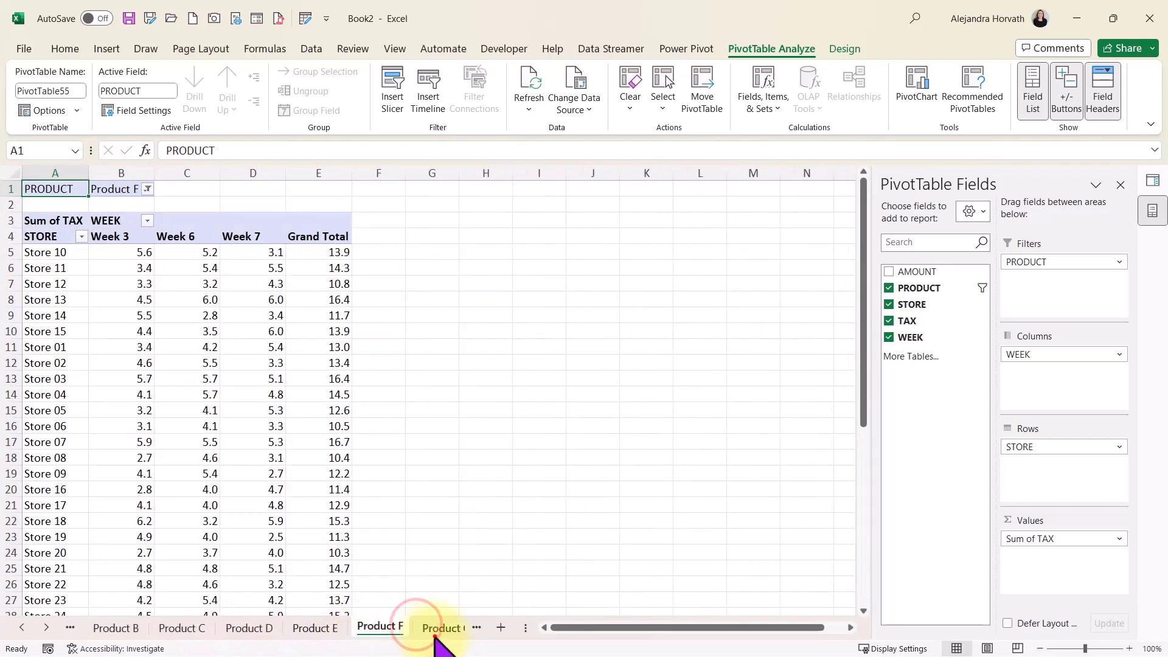
{"action": "left_click", "coordinate": [125, 632]}
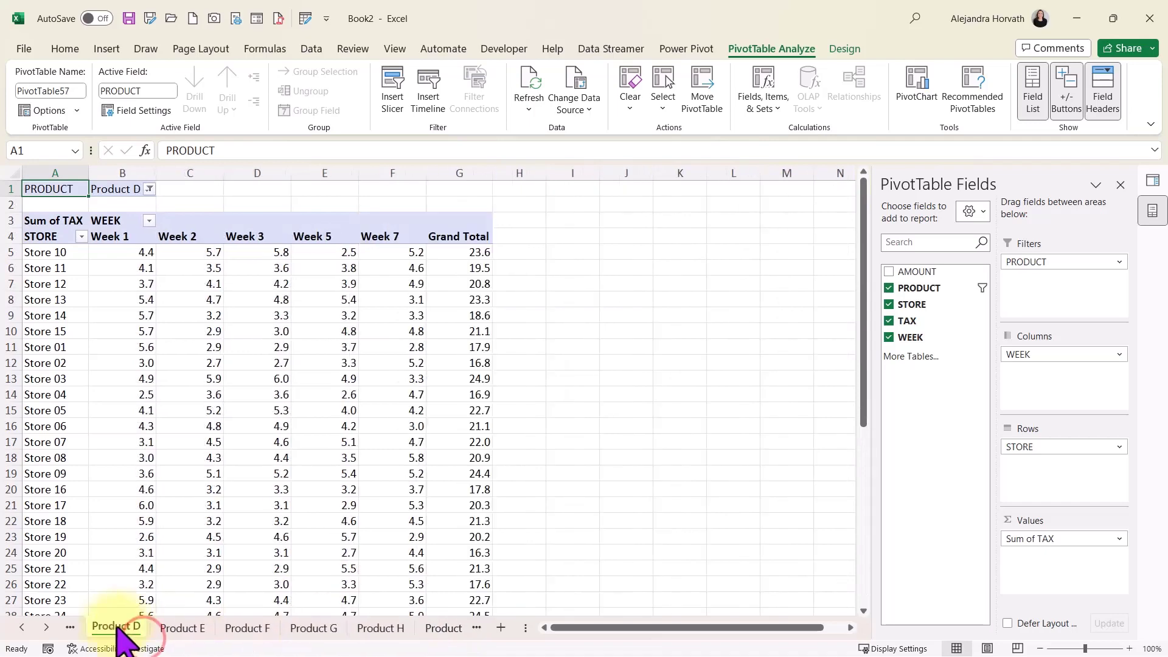
{"action": "left_click", "coordinate": [46, 628], "text": "ctrl"}
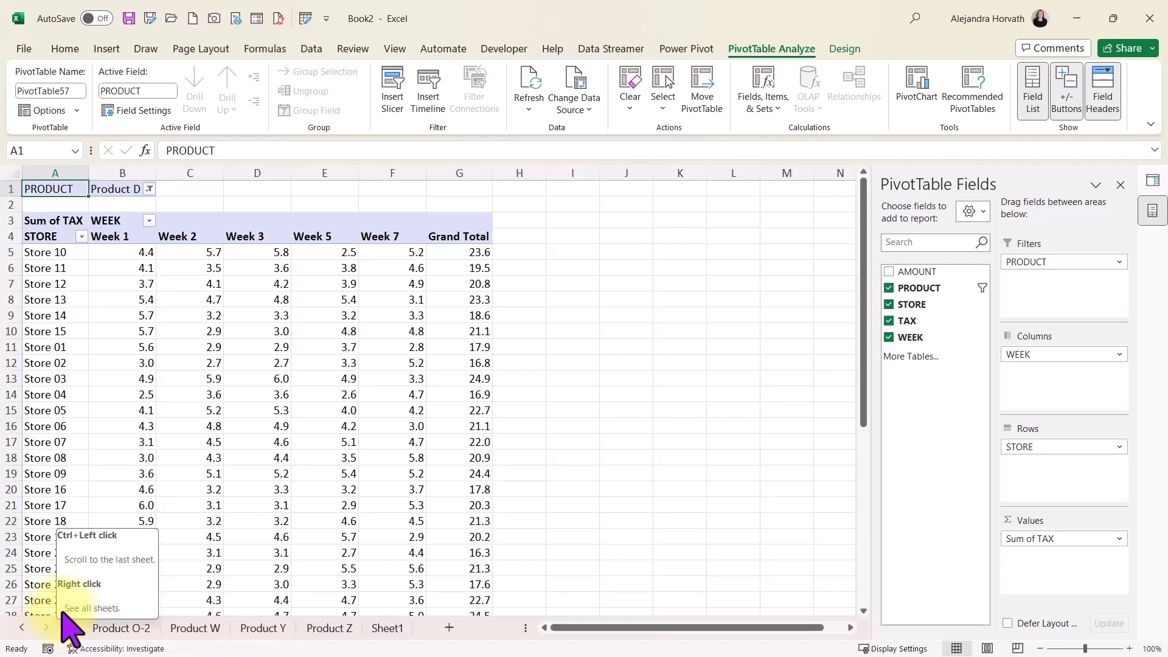
{"action": "left_click", "coordinate": [380, 629]}
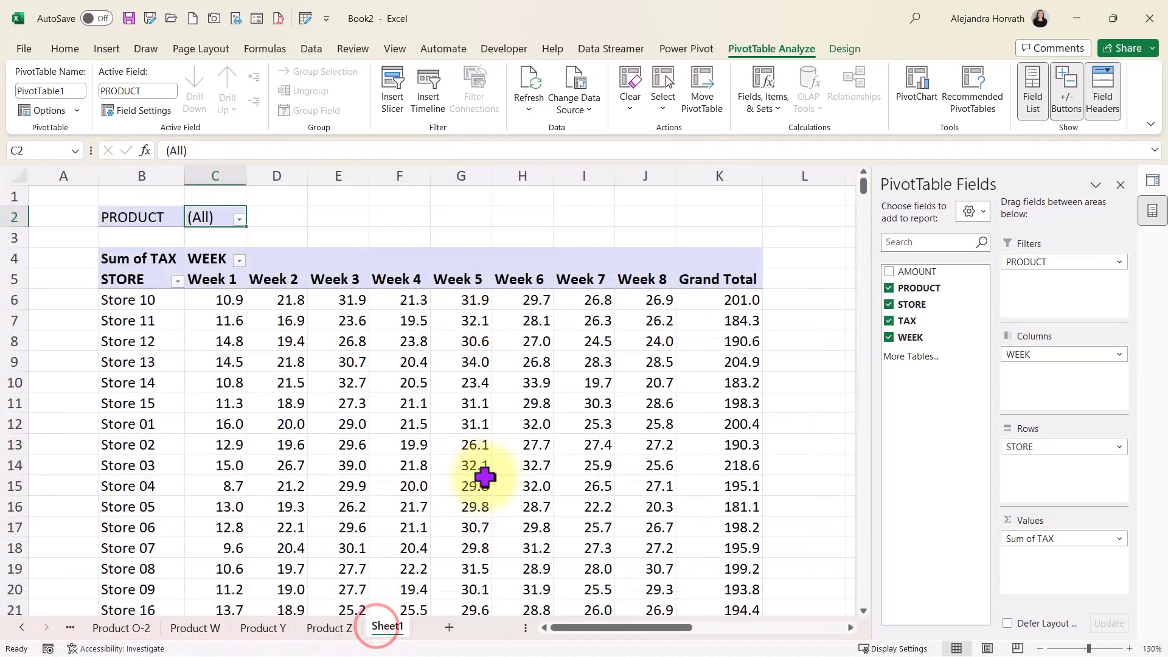